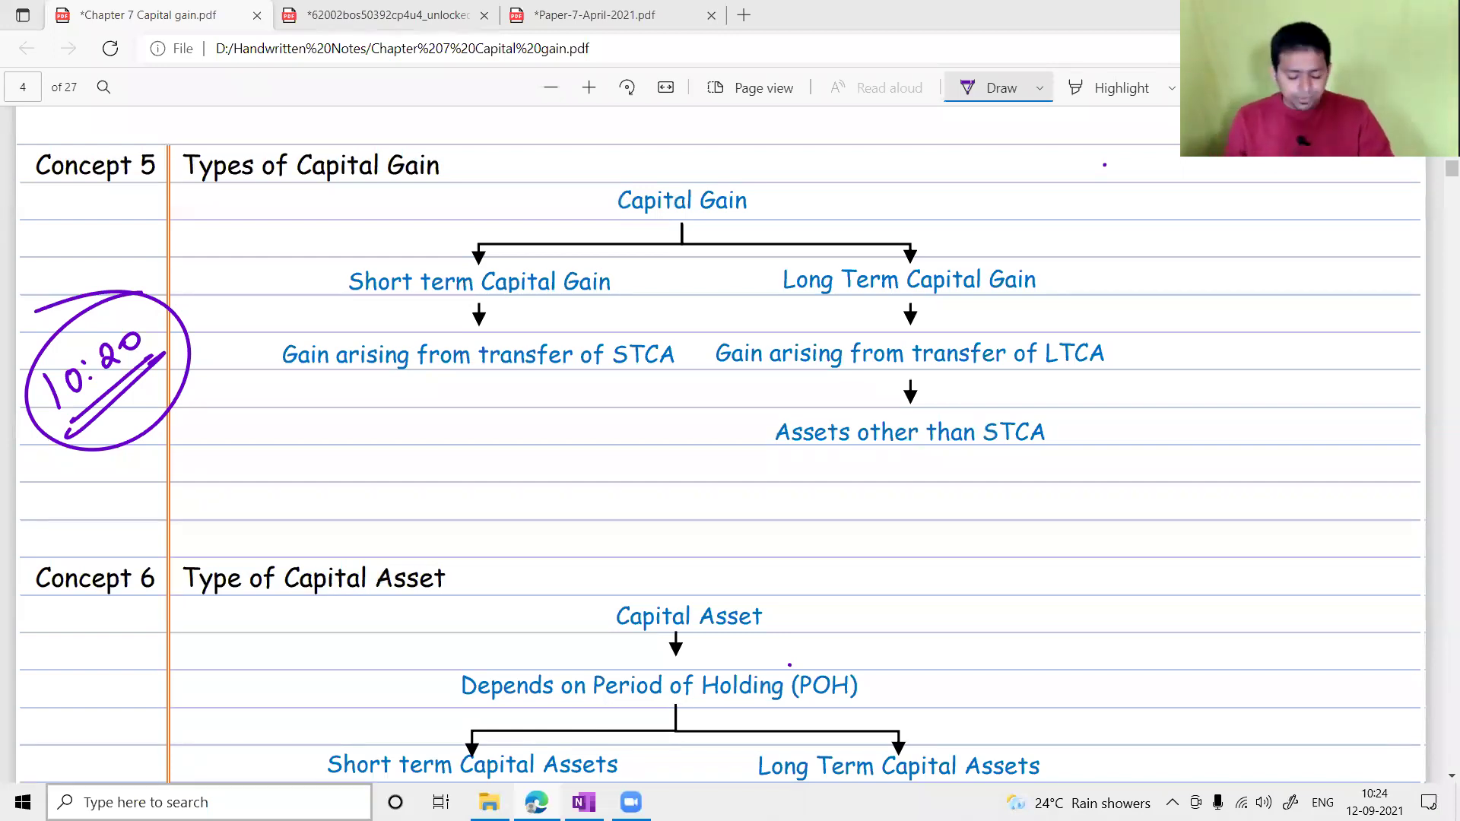
Box 'Capital Gain' and underline the Short Term and Long Term Capital Gain labels
drag(604, 182, 602, 231)
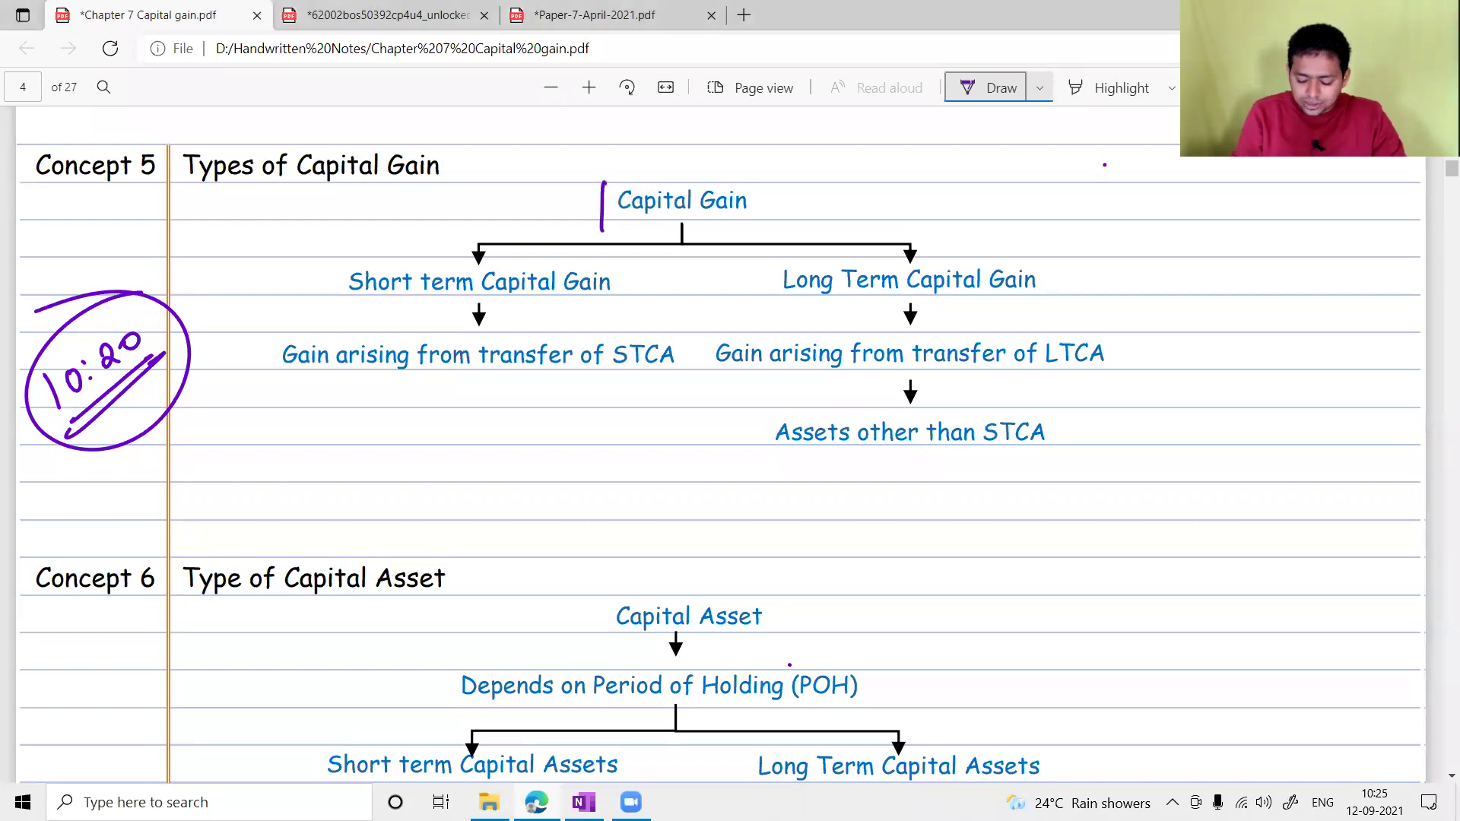
drag(600, 180, 562, 228)
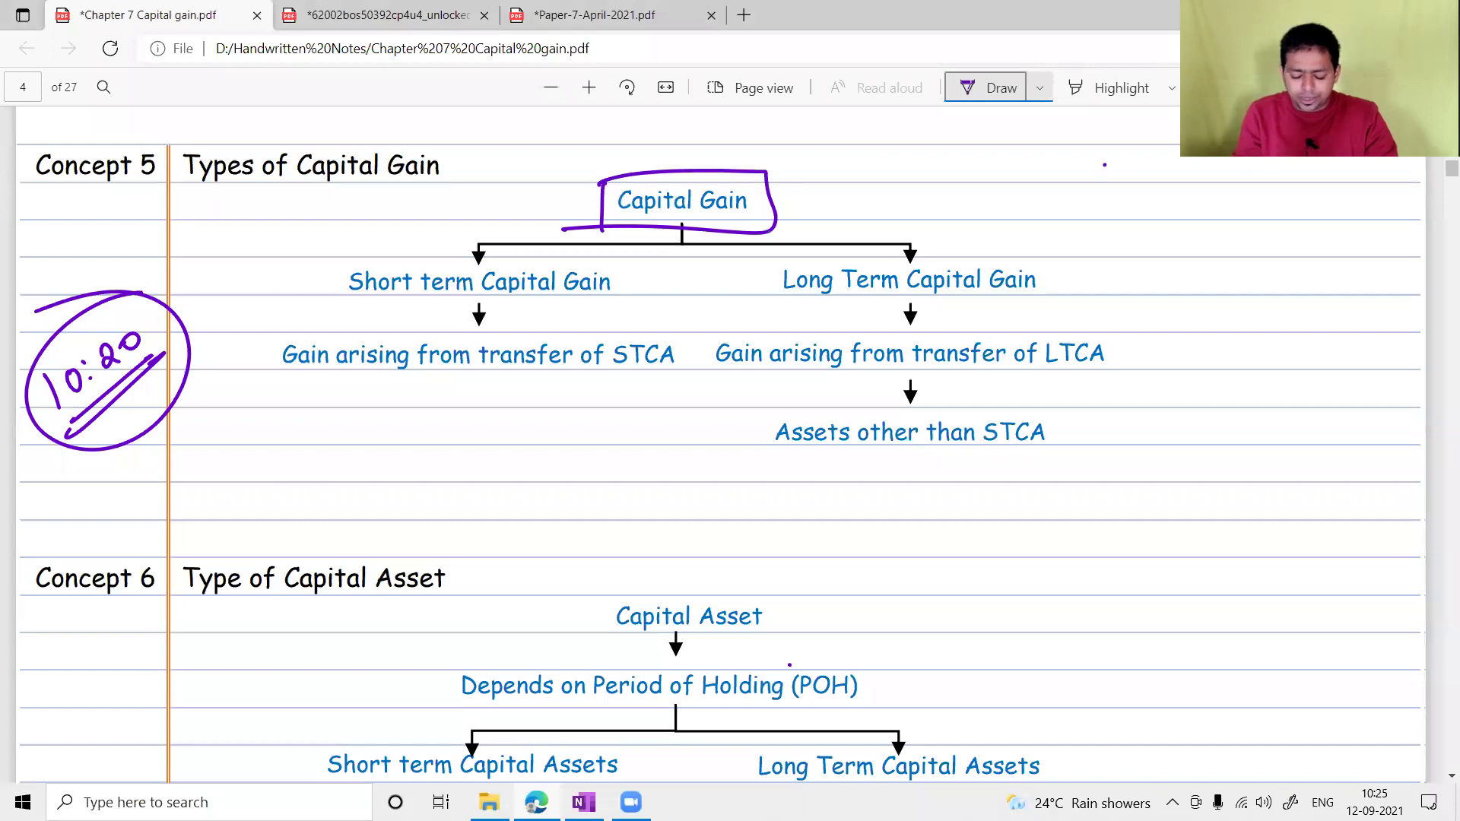
drag(589, 305, 640, 294)
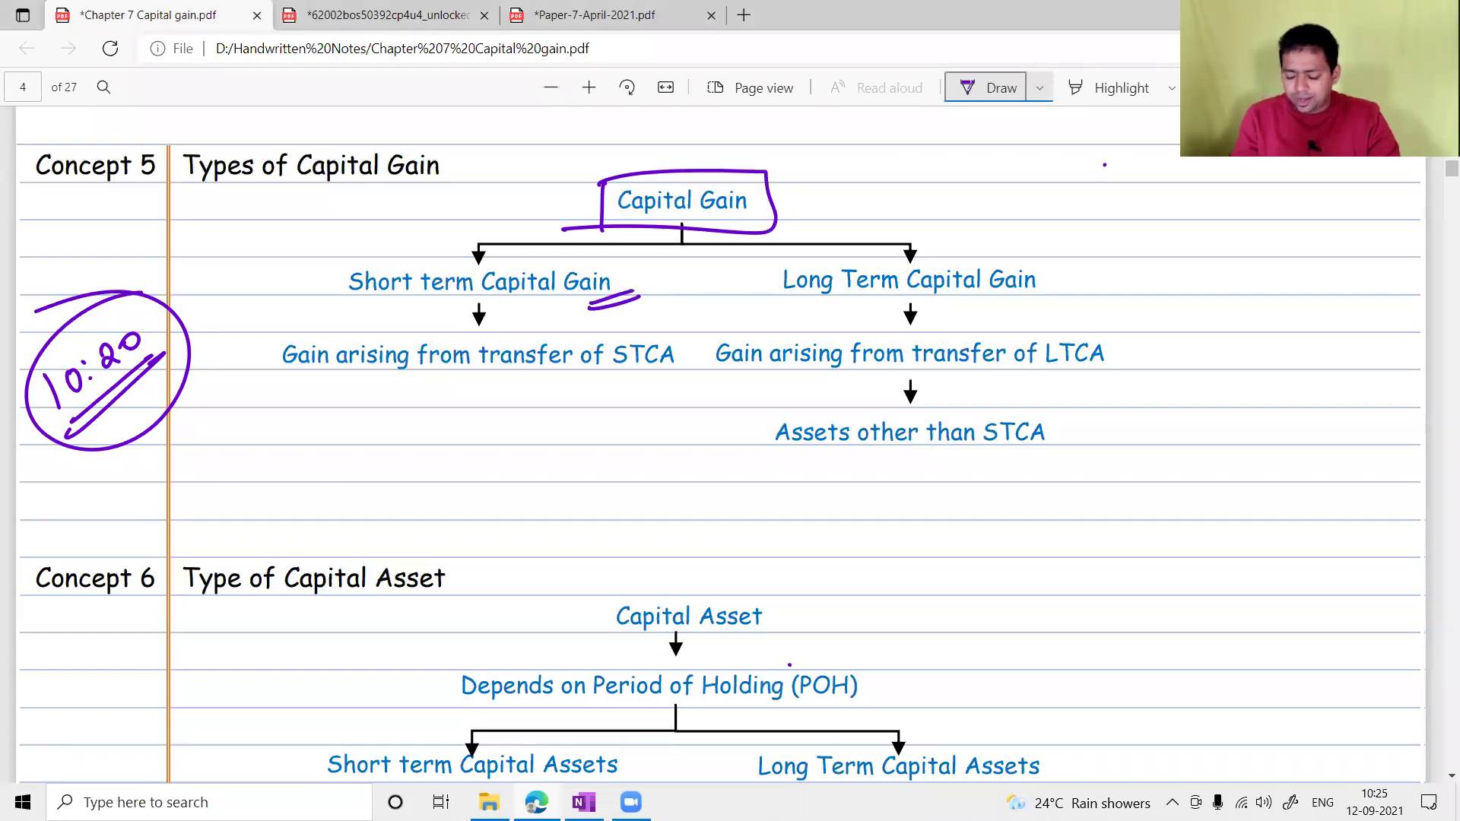
drag(1018, 303, 1062, 294)
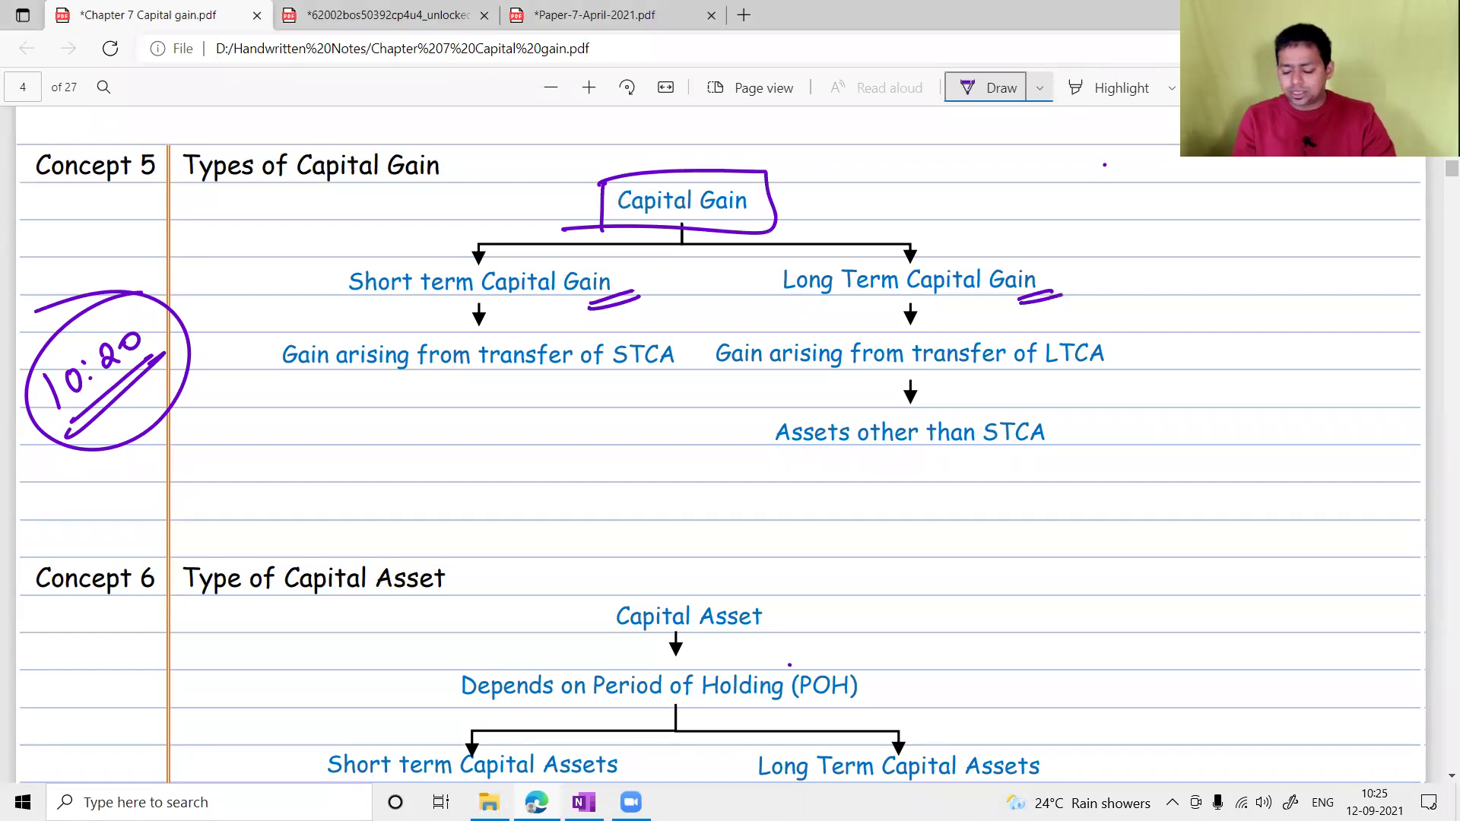
Underline the STCA and LTCA phrases in the gain lines and circle 'of LTCA'
drag(800, 374, 874, 369)
drag(1032, 372, 1106, 370)
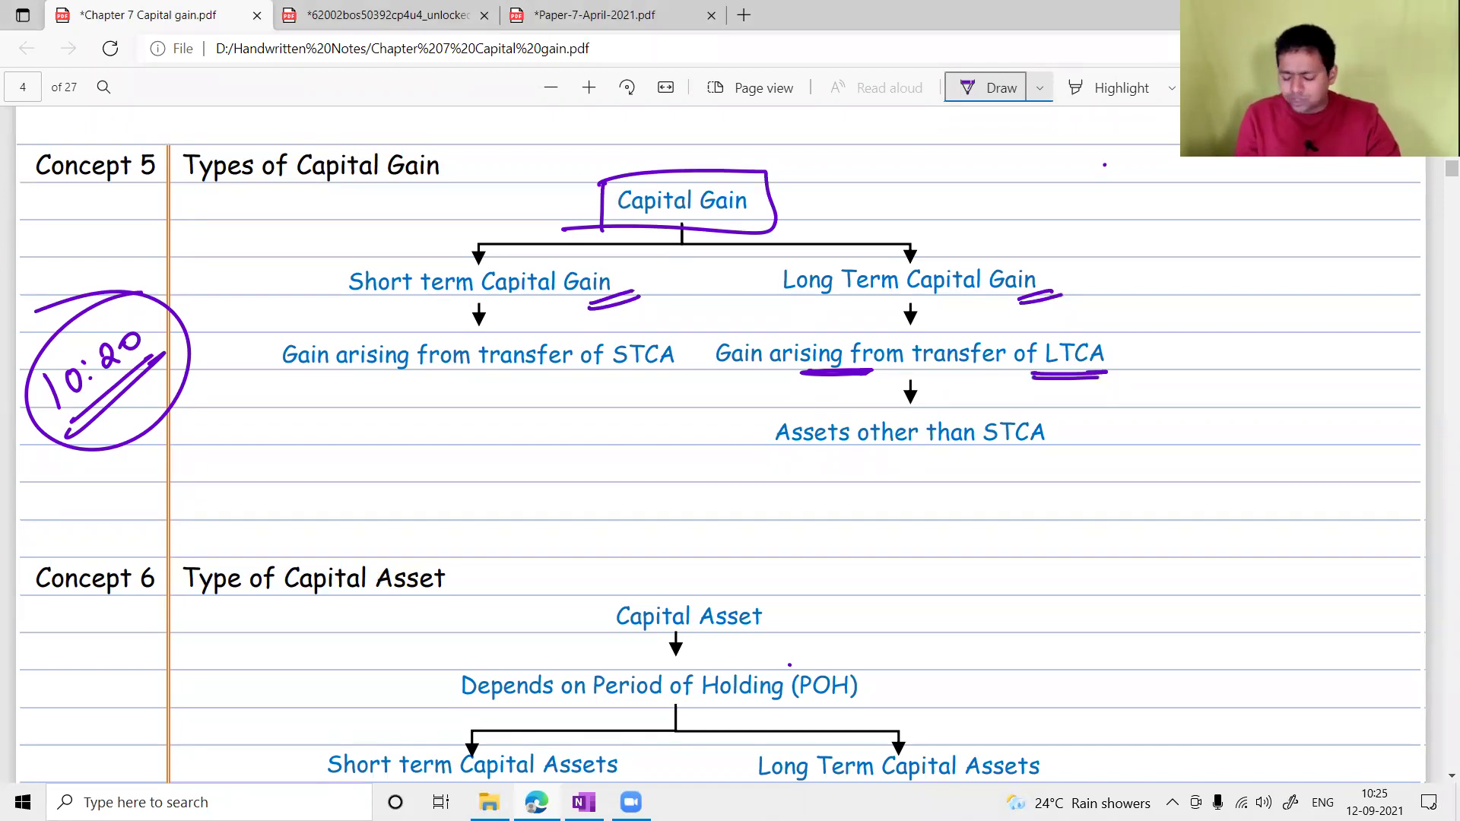
drag(583, 372, 657, 376)
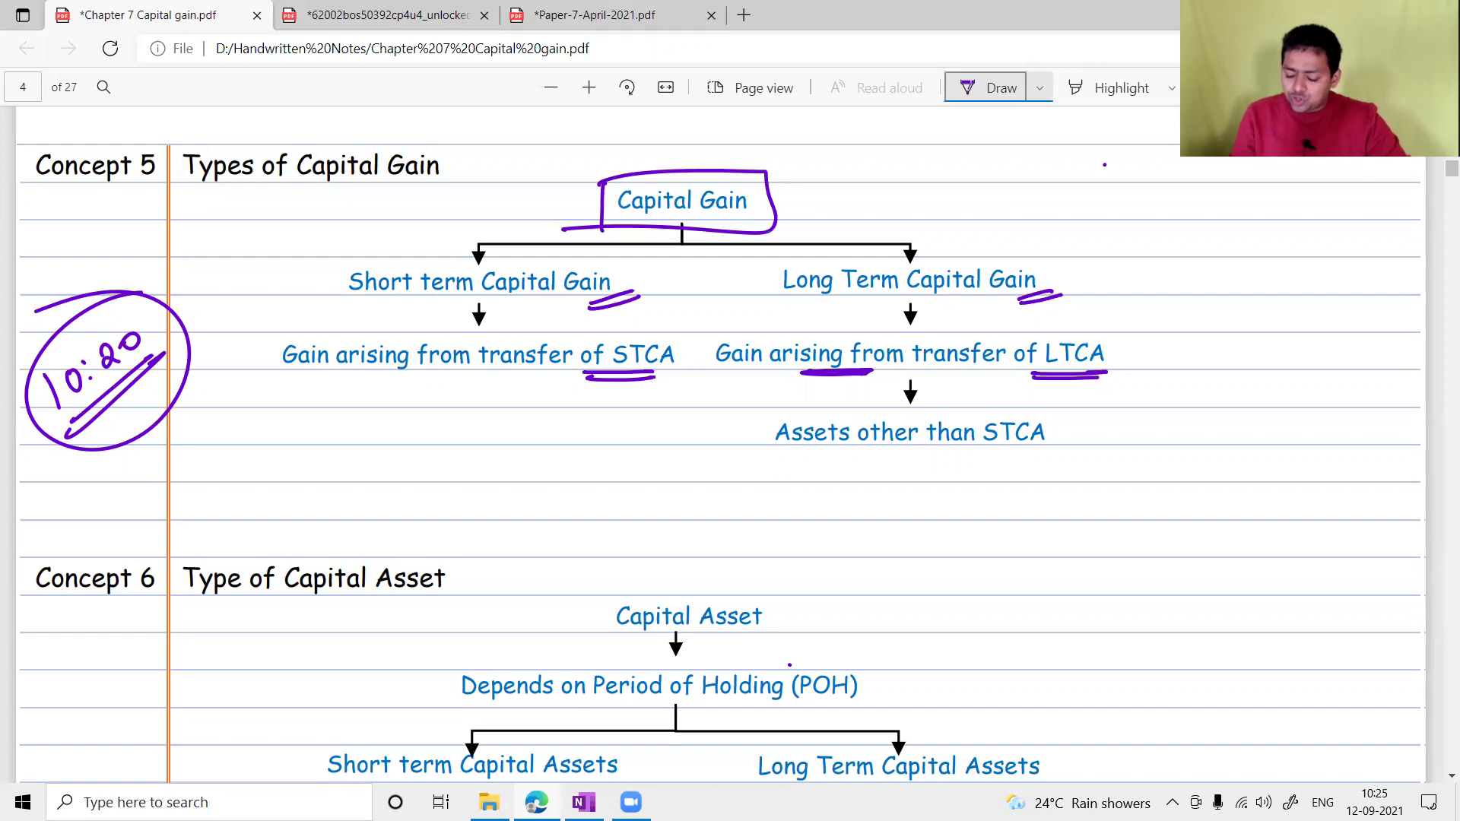
drag(1128, 336, 1101, 327)
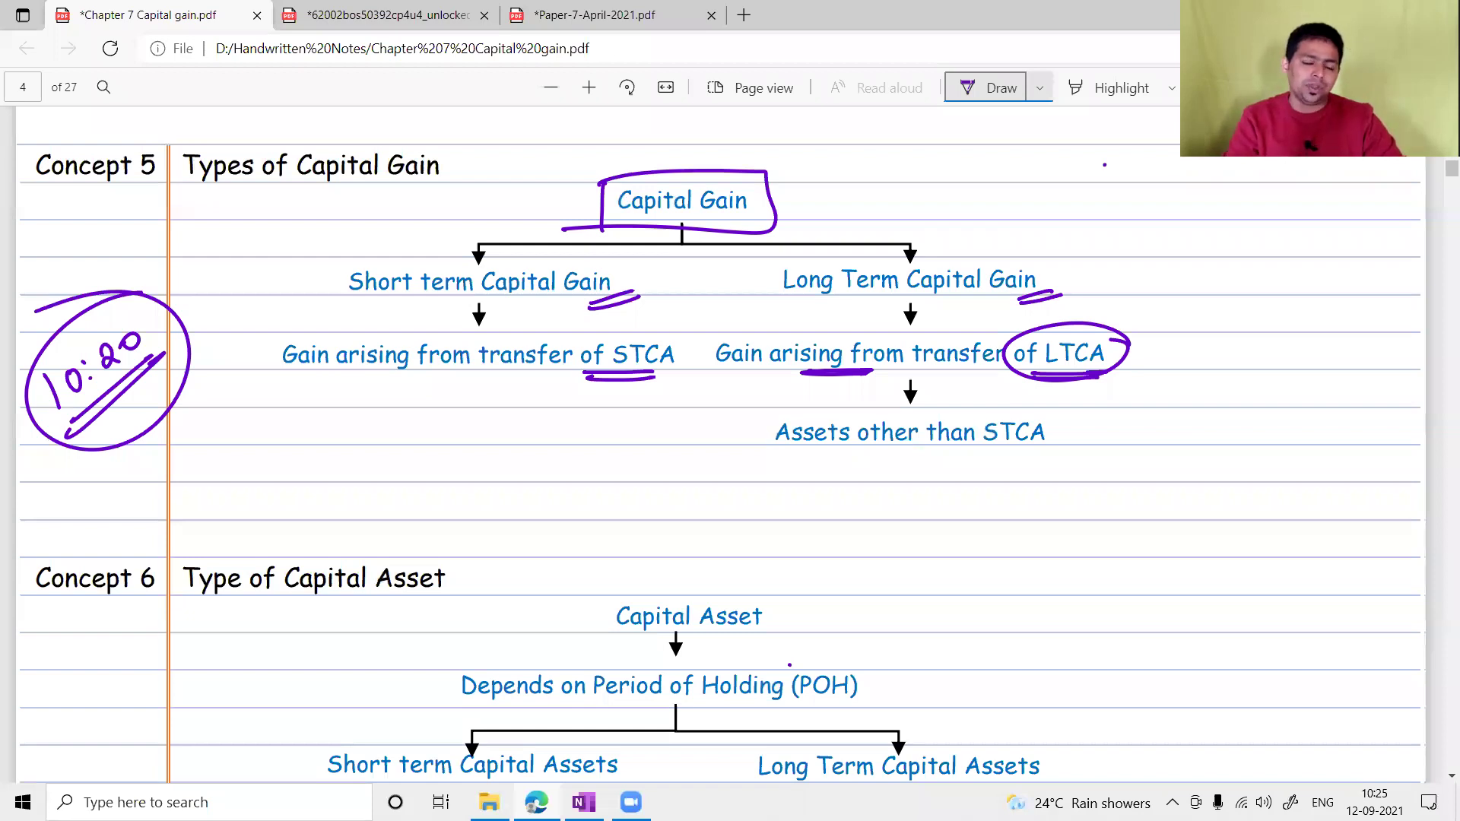
drag(984, 454, 1057, 459)
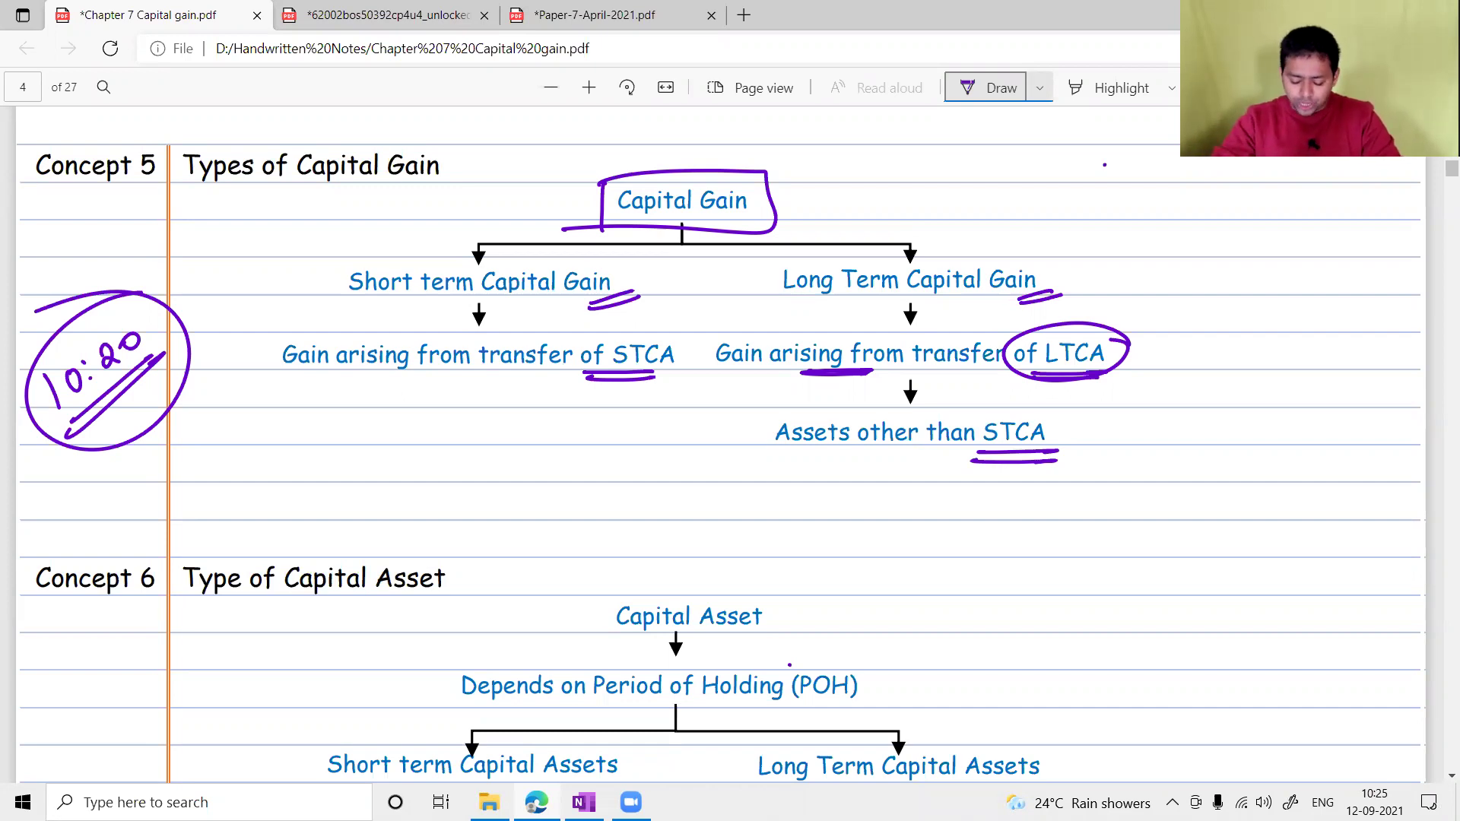
scroll(247, 574, down, 2)
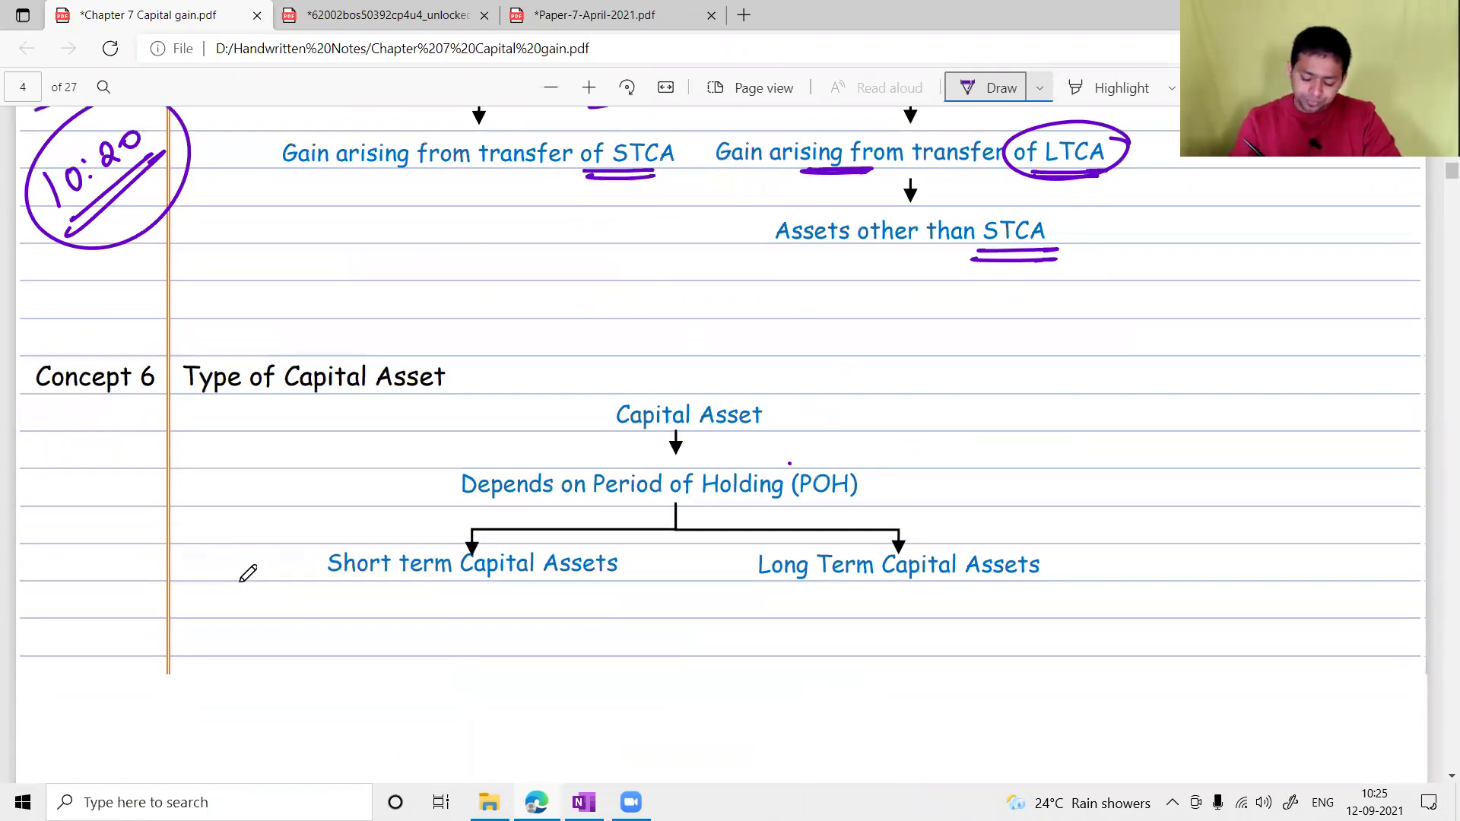
scroll(247, 573, down, 1)
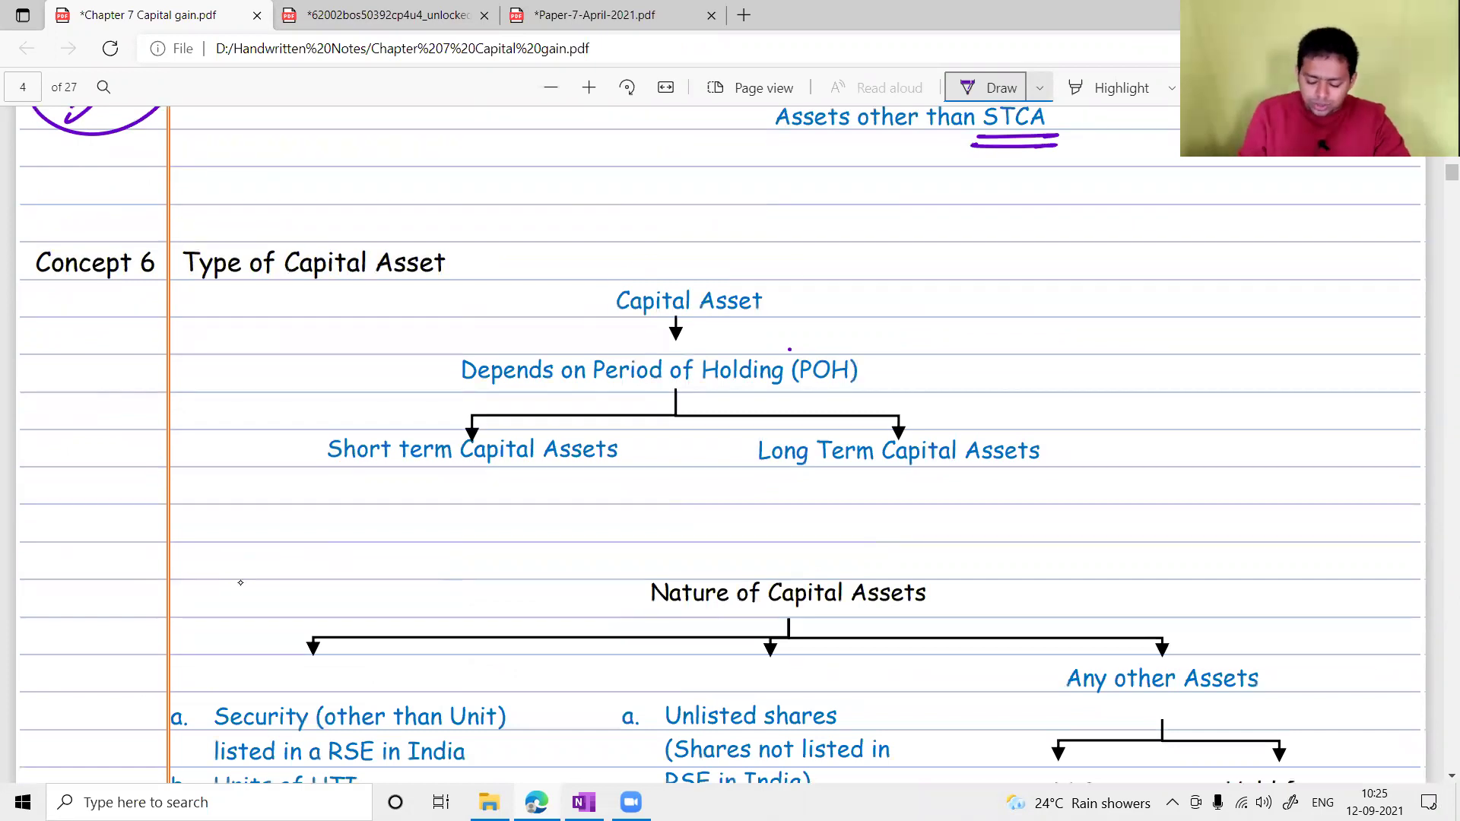
Circle the Capital Asset heading and write underlined (STCA) and (LTCA) labels below the branches
drag(795, 281, 776, 271)
drag(502, 483, 497, 509)
mouse_move(531, 489)
mouse_down()
mouse_move(530, 502)
mouse_move(584, 504)
mouse_up()
drag(591, 486, 592, 509)
drag(1041, 481, 1038, 507)
mouse_move(1068, 488)
mouse_down()
mouse_move(1060, 502)
mouse_move(1114, 486)
mouse_move(1140, 497)
mouse_up()
drag(1150, 482, 1158, 511)
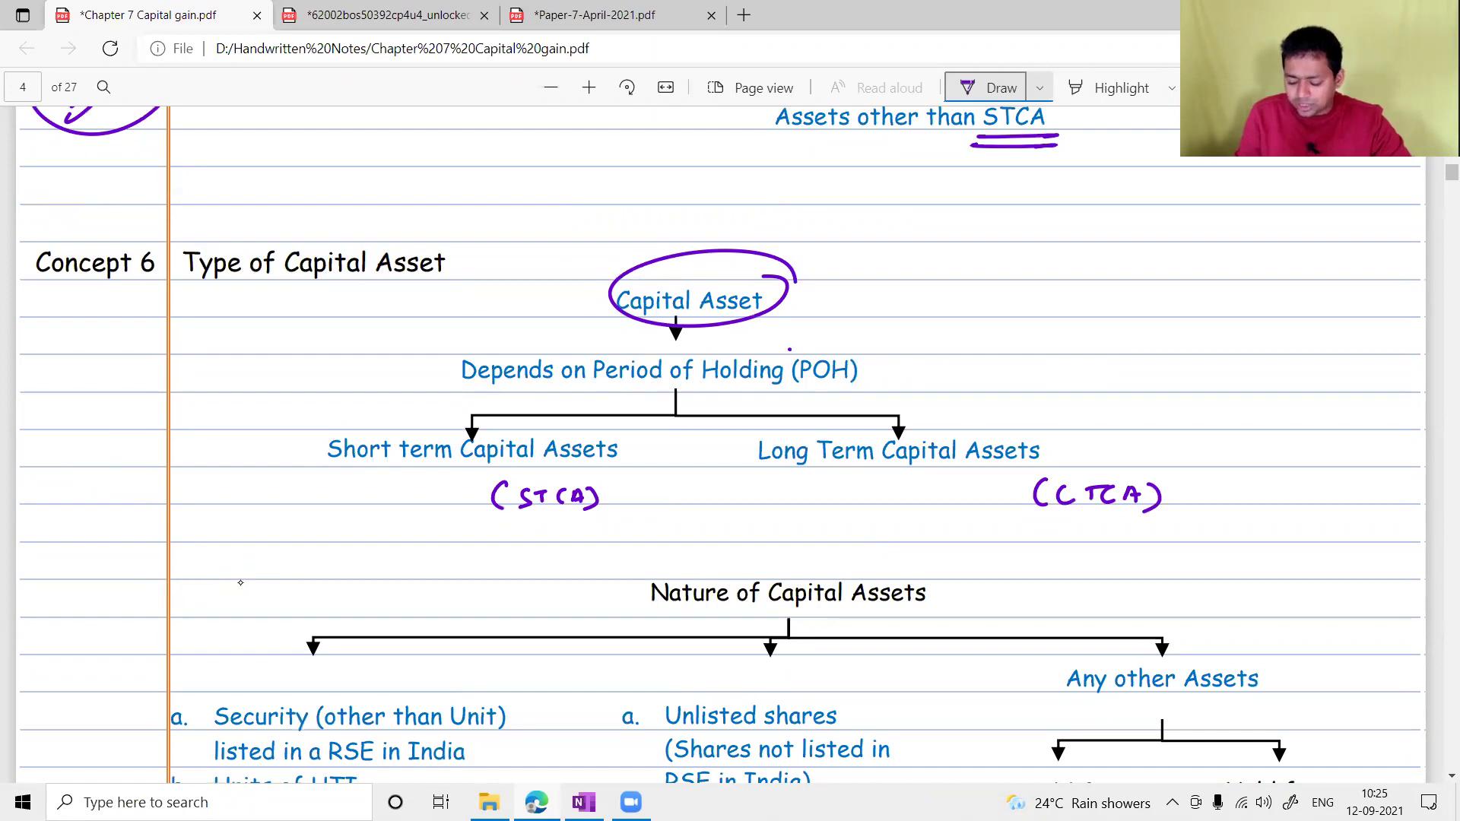
drag(514, 532, 582, 526)
drag(1070, 534, 1145, 530)
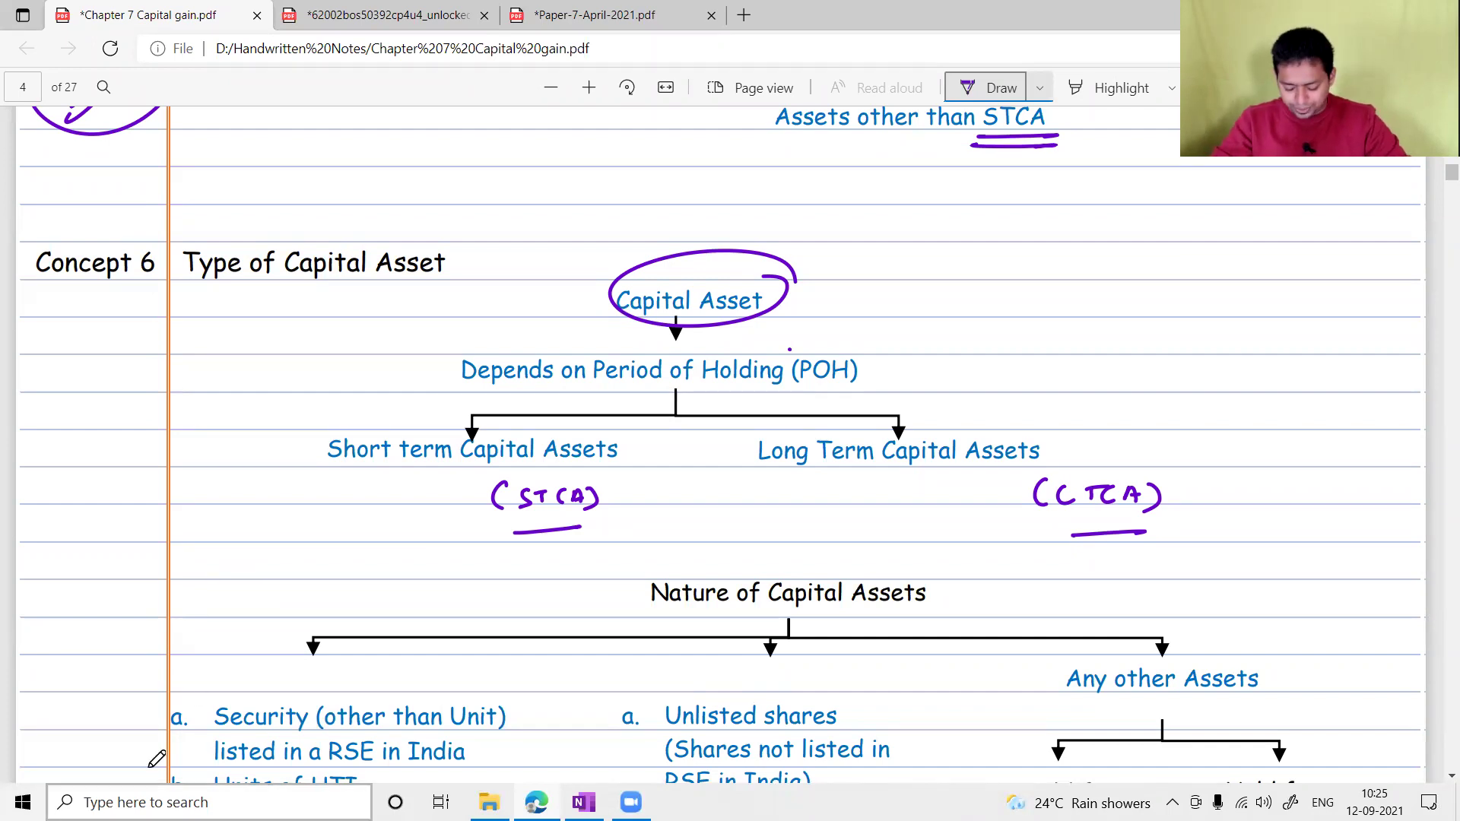
scroll(351, 425, down, 2)
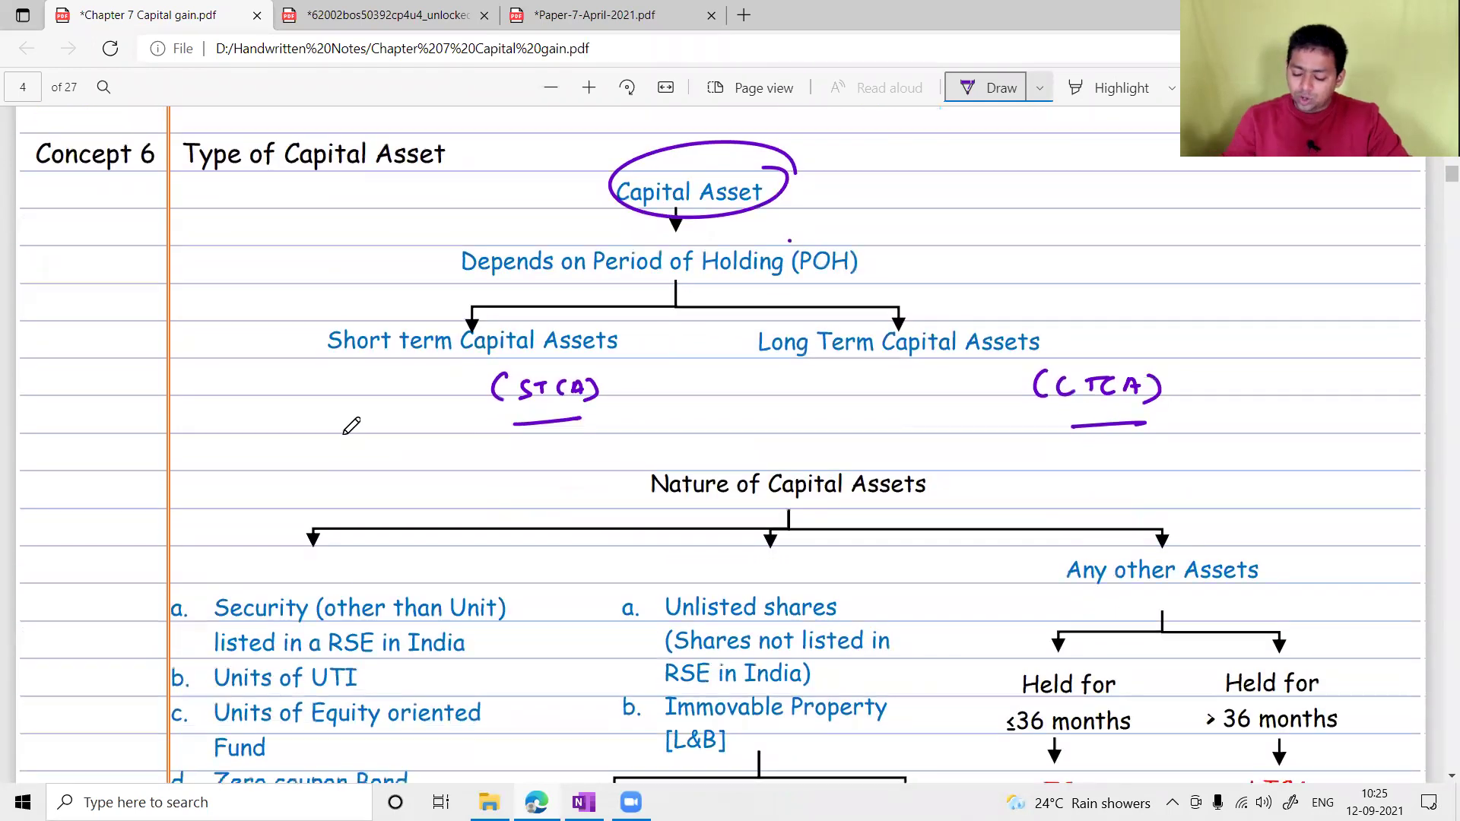
Tick Long Term Capital Assets, circle two headings, and highlight the POH line in yellow
drag(845, 383, 894, 375)
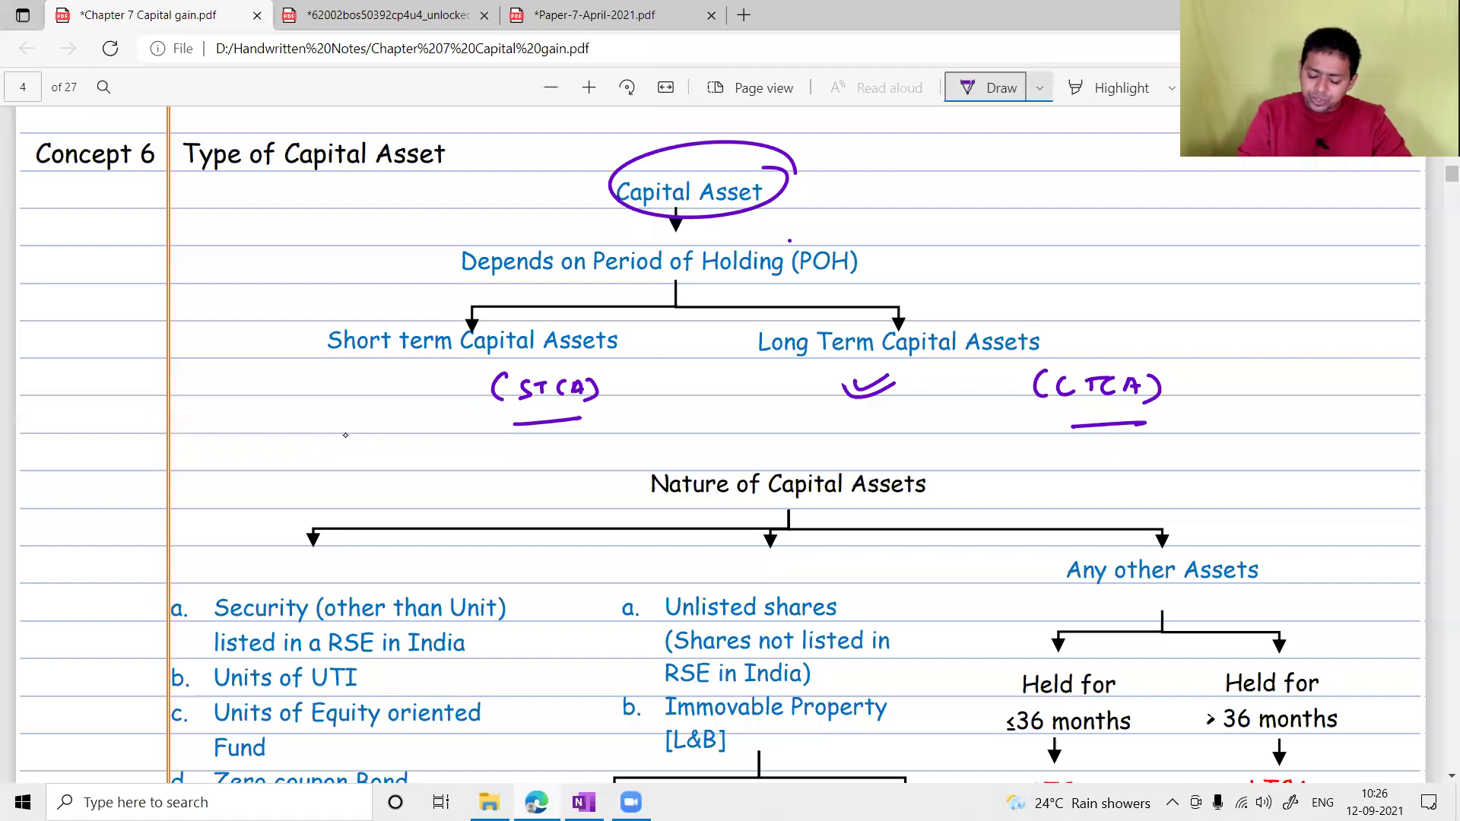
drag(601, 325, 519, 289)
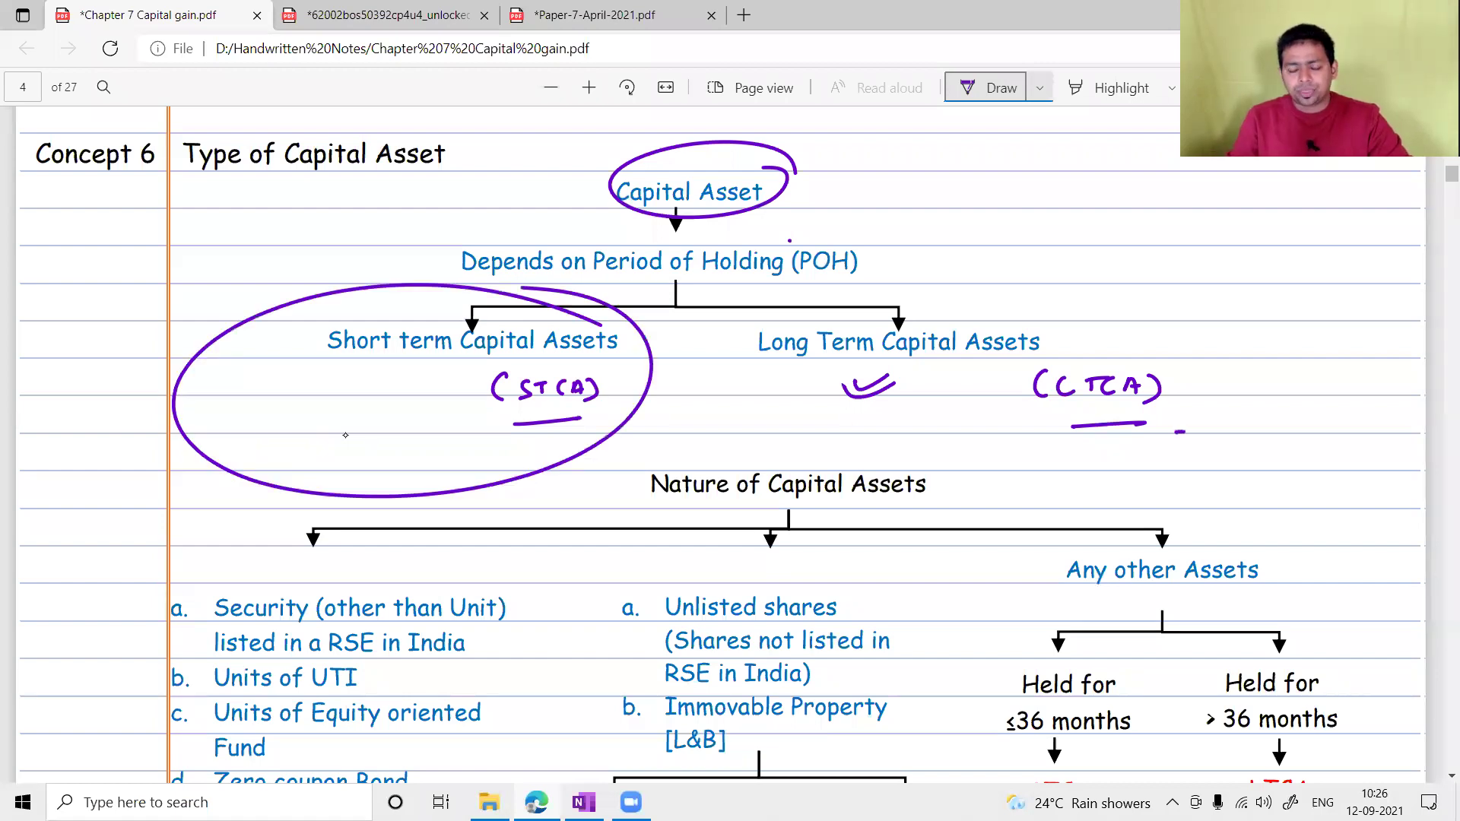
drag(889, 439, 967, 501)
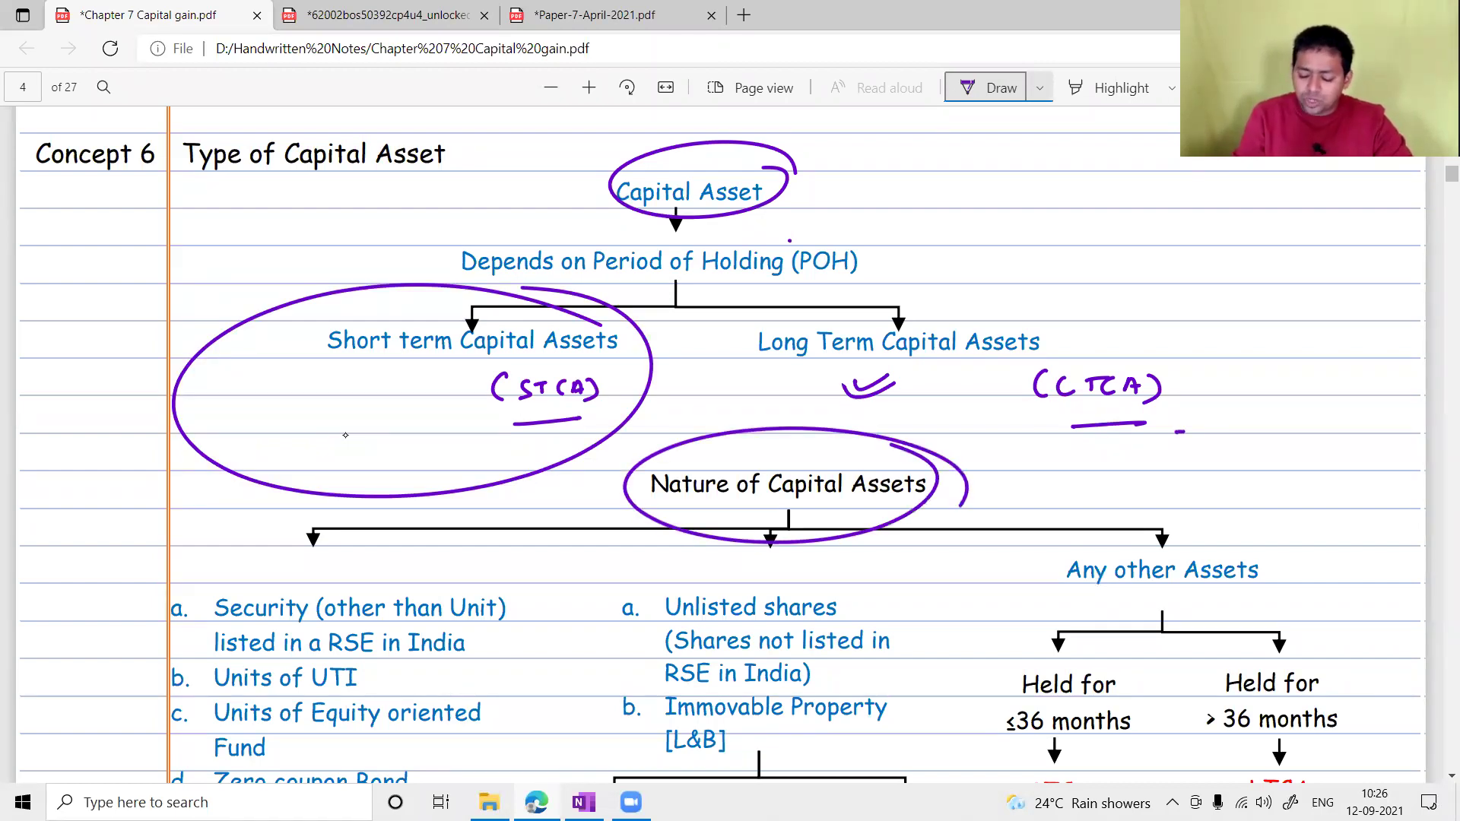
click(1122, 88)
drag(462, 262, 979, 263)
Handwrite 'DOA → DOT' beside the POH line in ink and circle it
click(992, 89)
drag(1003, 259, 1021, 272)
drag(1141, 266, 1193, 276)
drag(1262, 257, 1263, 280)
drag(1289, 260, 1321, 278)
drag(1301, 225, 1312, 225)
drag(1003, 217, 979, 213)
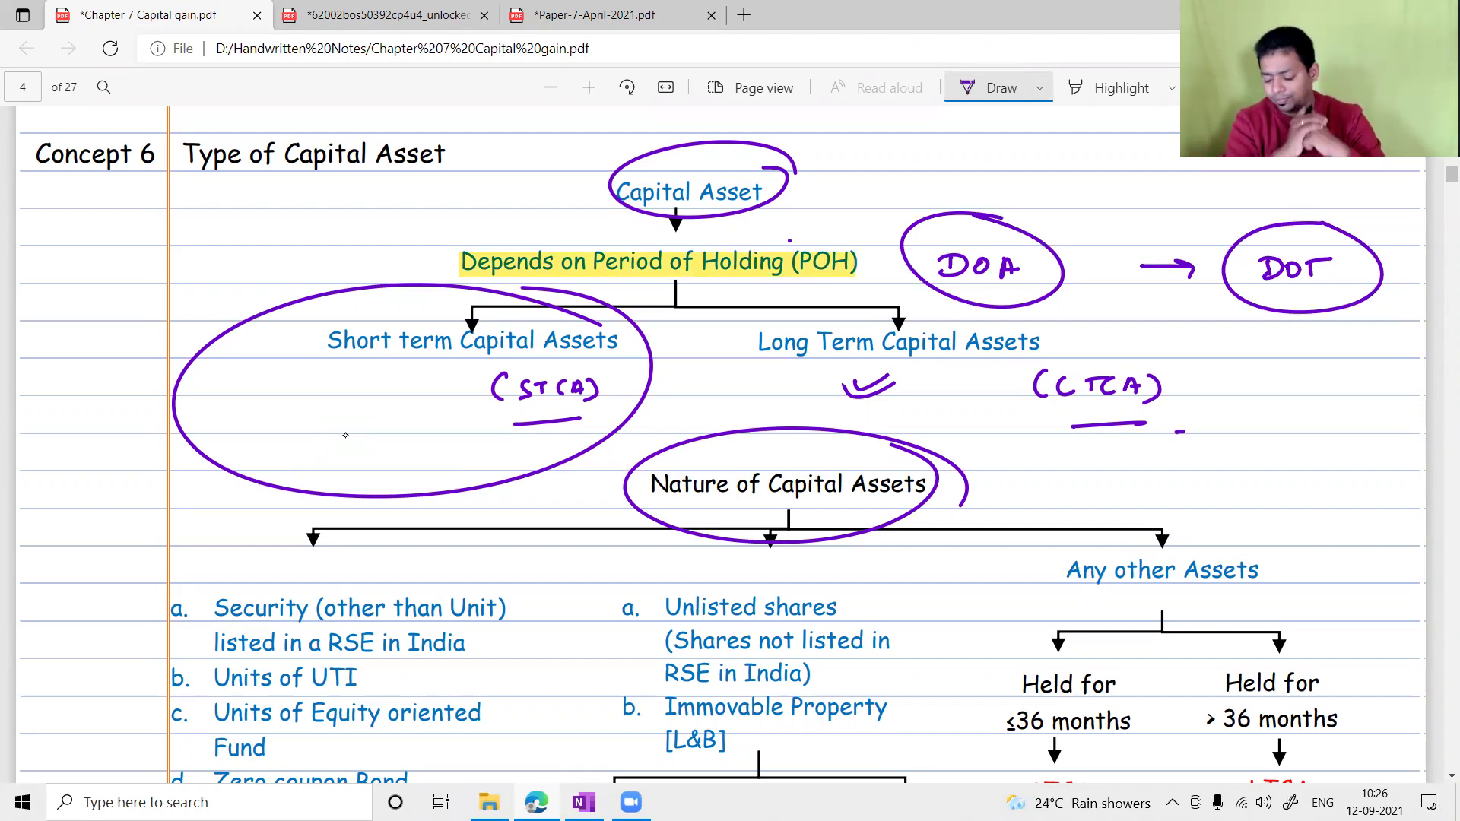
scroll(966, 621, down, 3)
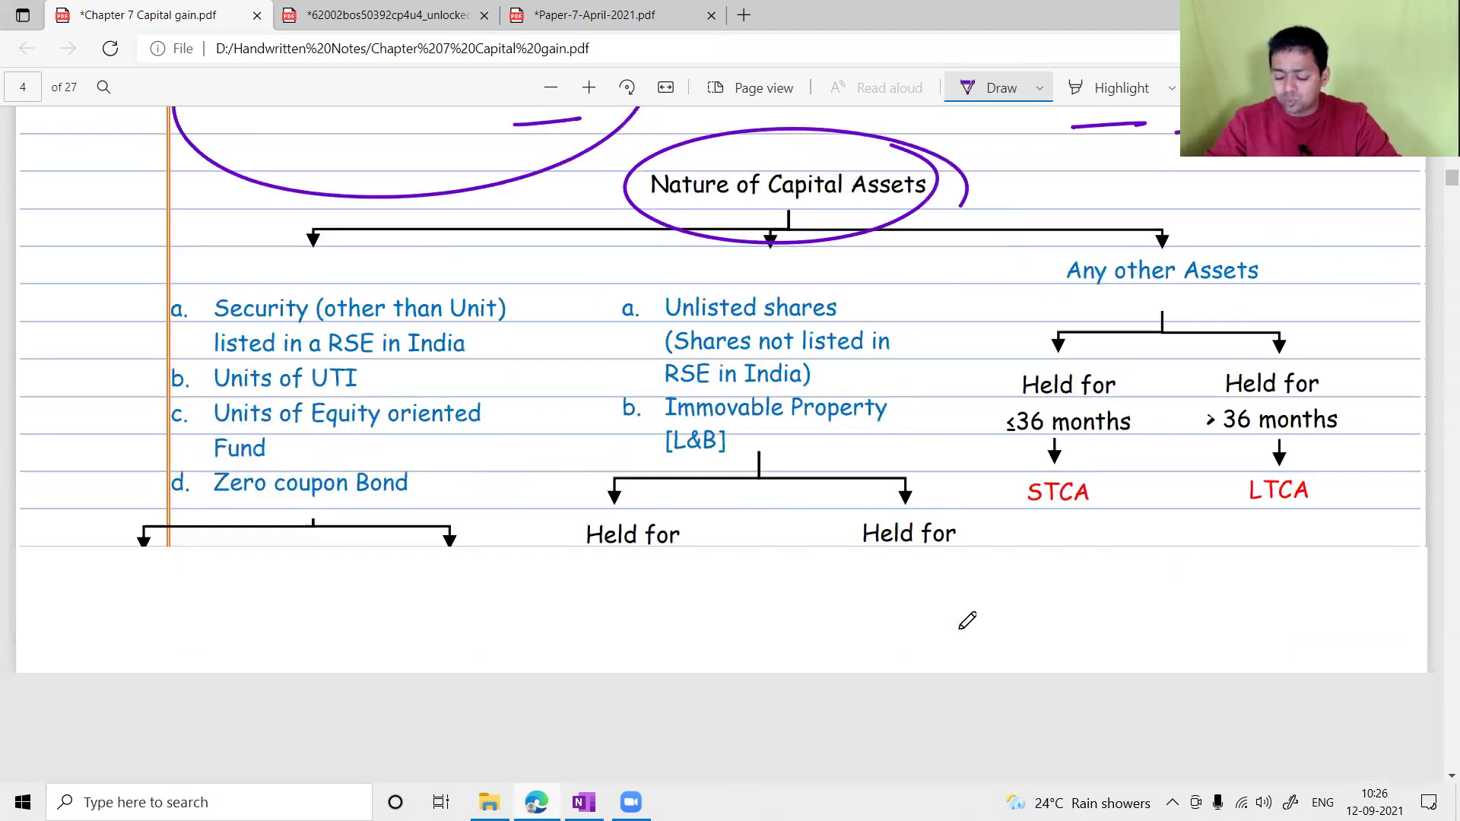
scroll(961, 629, down, 1)
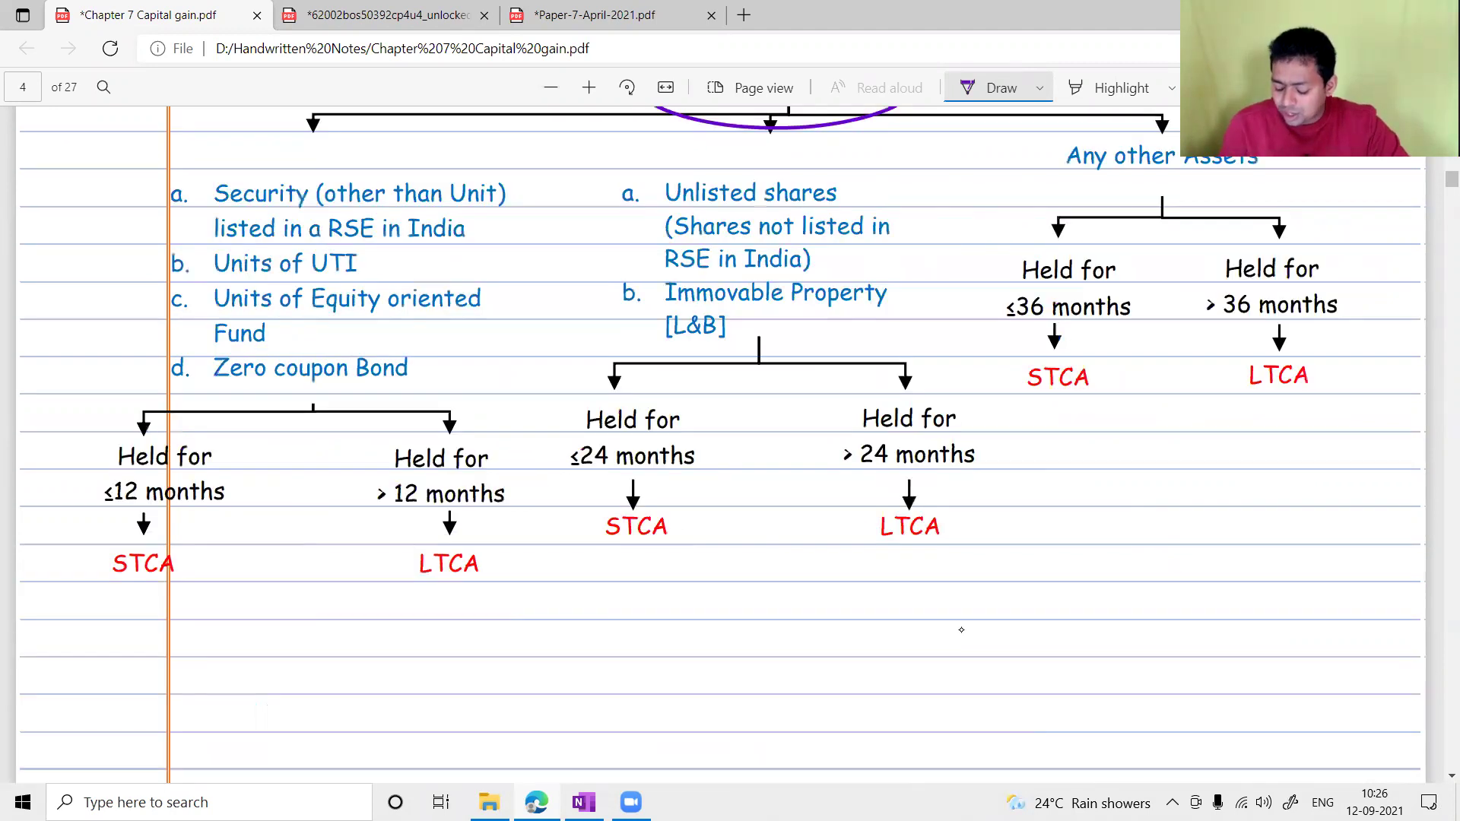
Circle '≤36 months' and LTCA, underline STCA, and double-underline '> 36 months'
drag(1150, 246, 1081, 327)
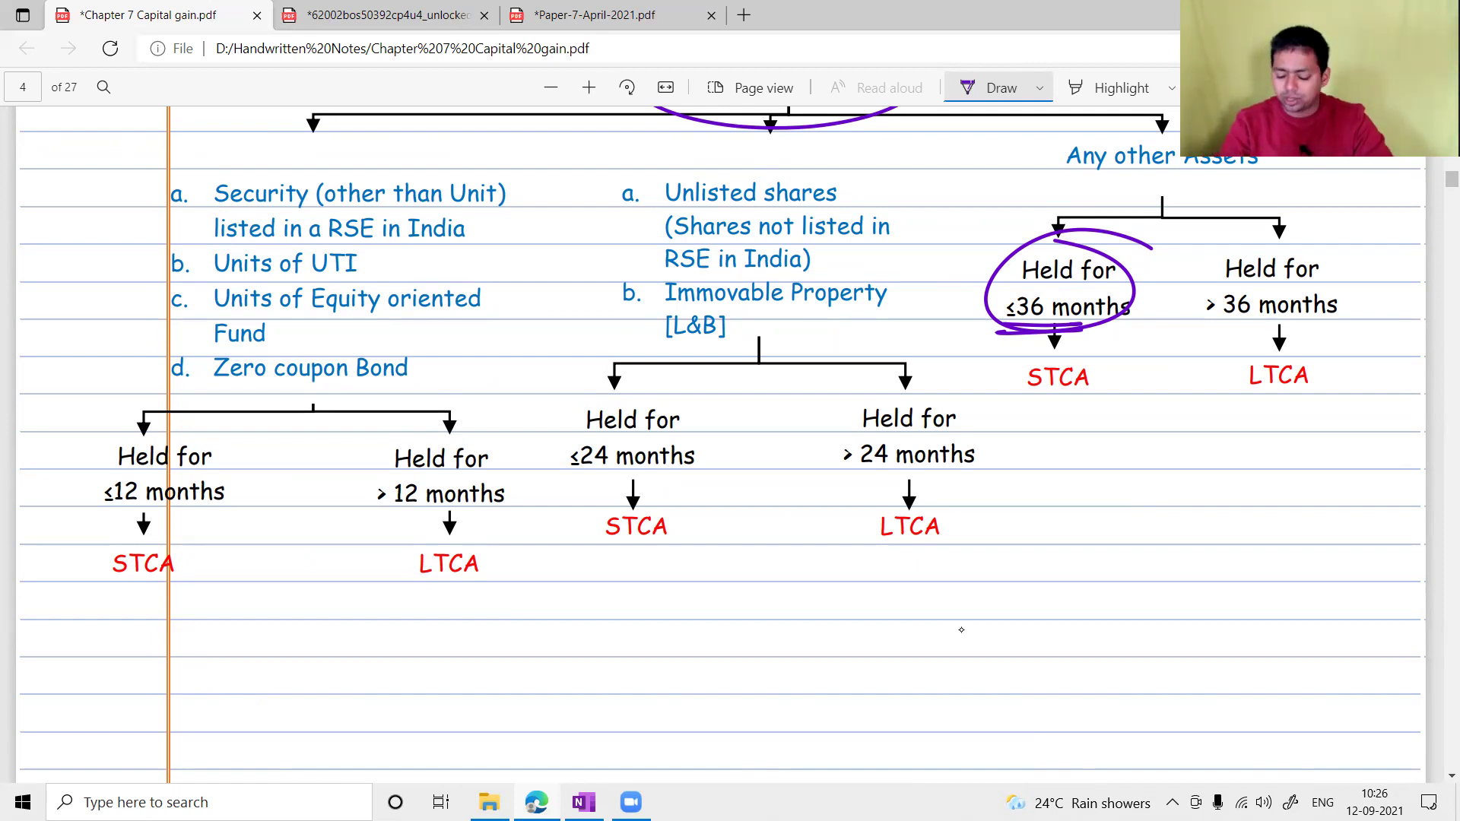
mouse_move(1015, 401)
mouse_down()
mouse_move(1079, 400)
mouse_move(1074, 417)
mouse_up()
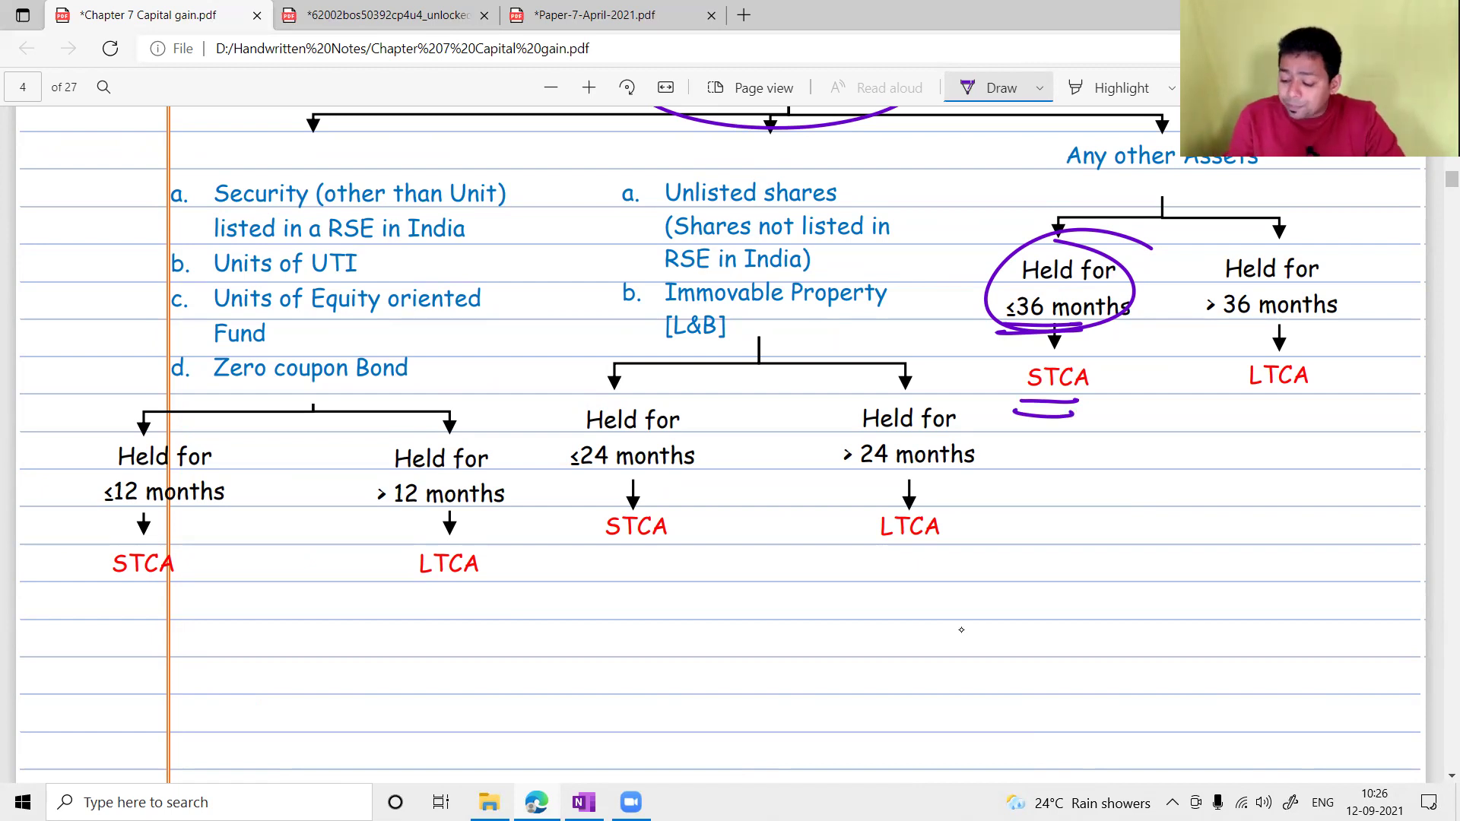
drag(1201, 324, 1247, 325)
drag(1195, 331, 1245, 332)
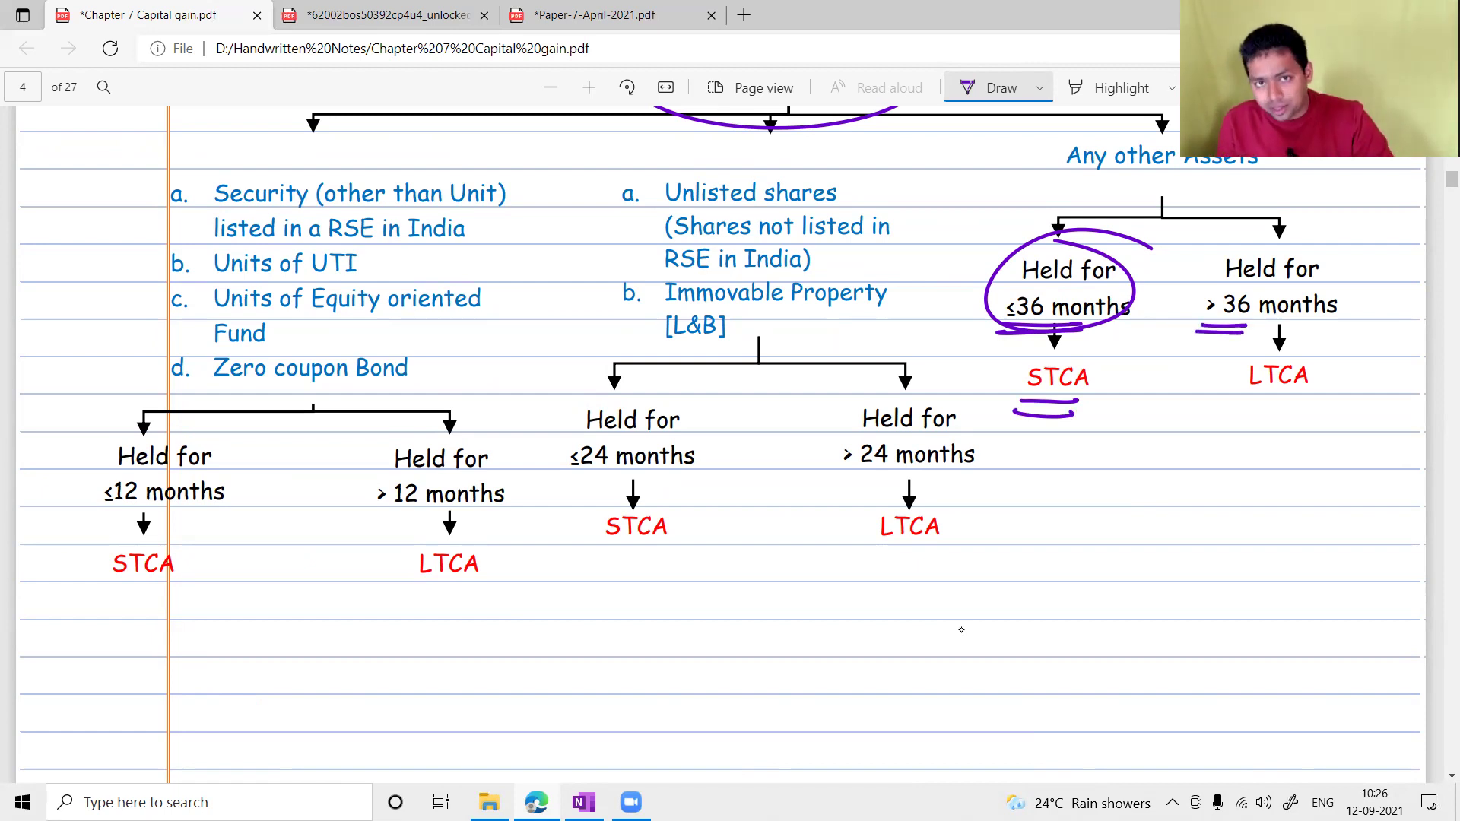
mouse_move(1295, 347)
mouse_down()
mouse_move(1208, 369)
mouse_move(1321, 352)
mouse_up()
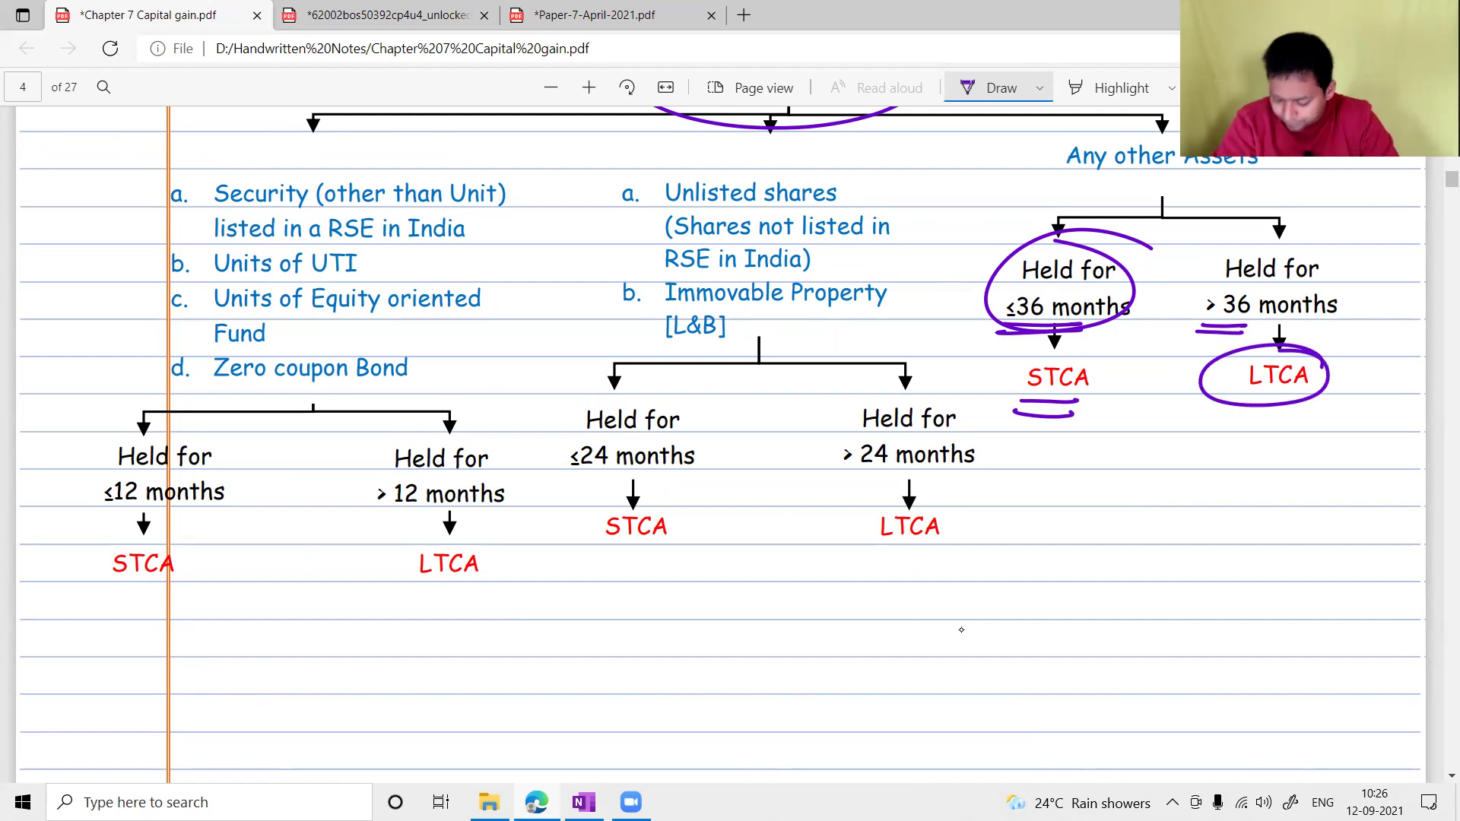
Write an underlined 'law?' below the circled LTCA
mouse_move(1205, 436)
mouse_down()
mouse_move(1220, 471)
mouse_move(1277, 447)
mouse_up()
drag(1298, 435, 1304, 463)
click(1325, 462)
drag(1216, 491, 1317, 488)
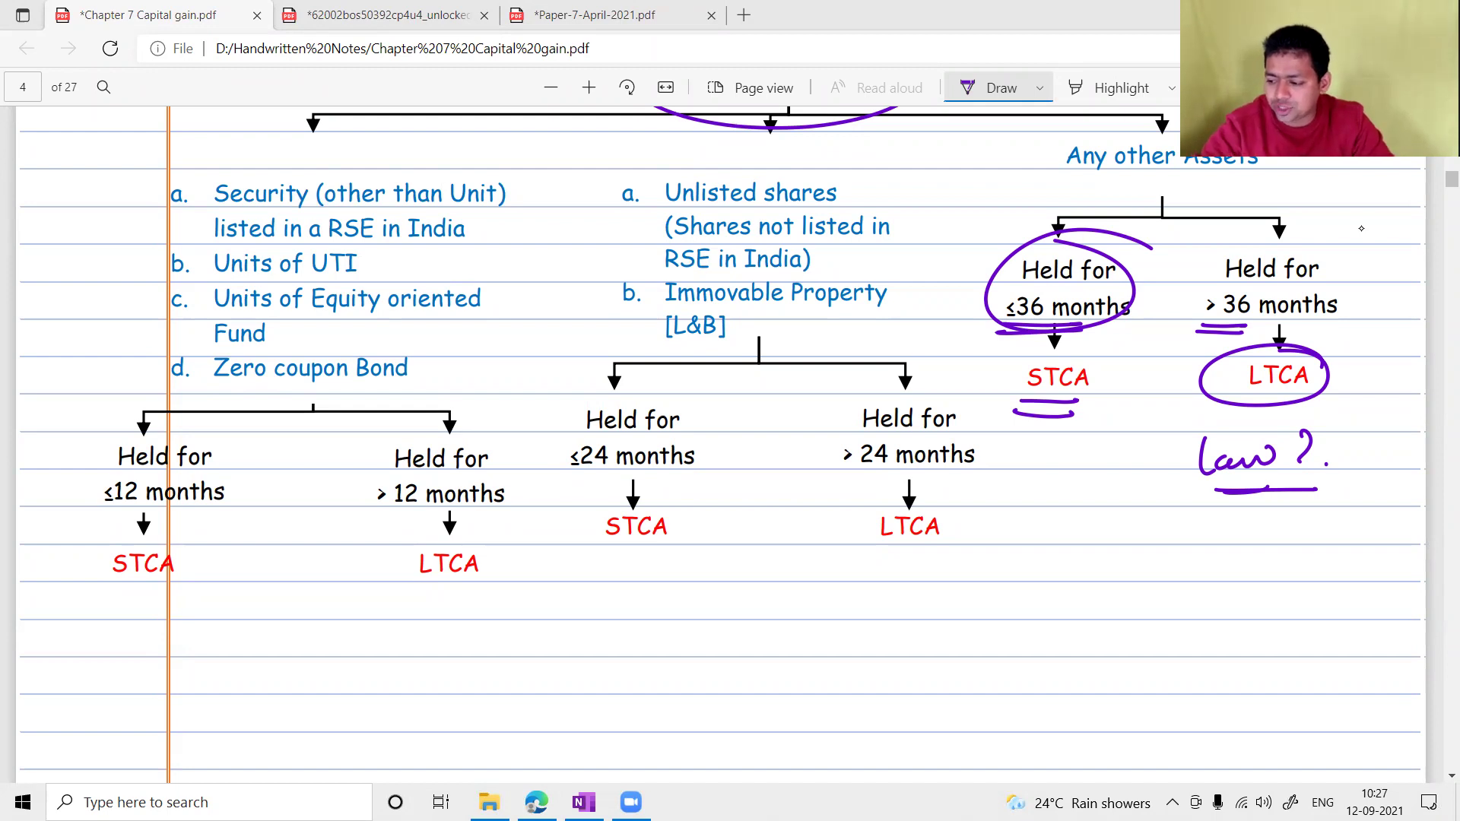
key(XF86AudioLowerVolume)
key(XF86AudioLowerVolume)
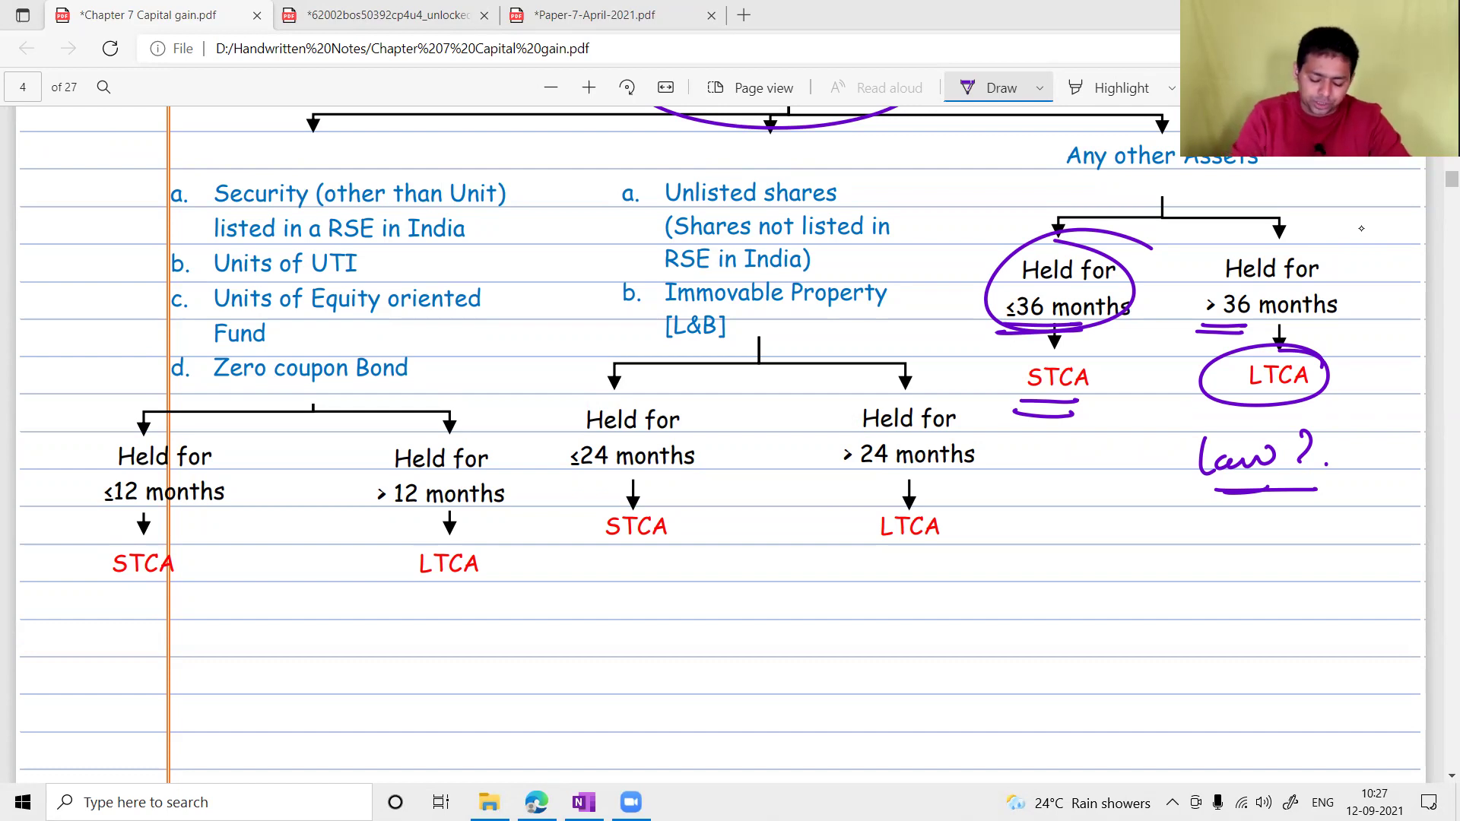
Mark Security, UTI, oriented and Bond in items a–d and circle the whole group
mouse_move(240, 210)
mouse_down()
mouse_move(299, 209)
mouse_move(374, 243)
mouse_up()
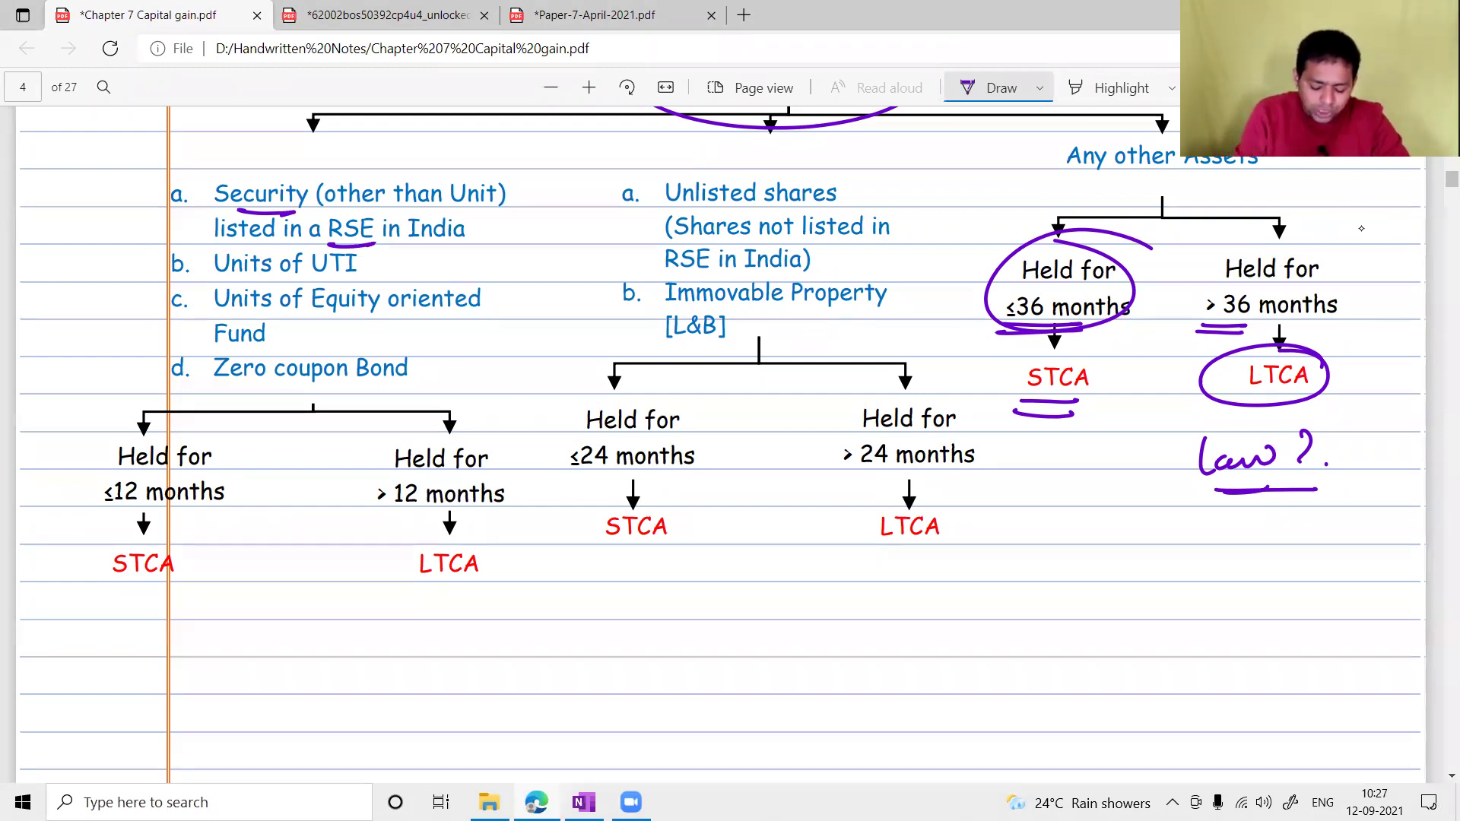
drag(341, 293, 373, 275)
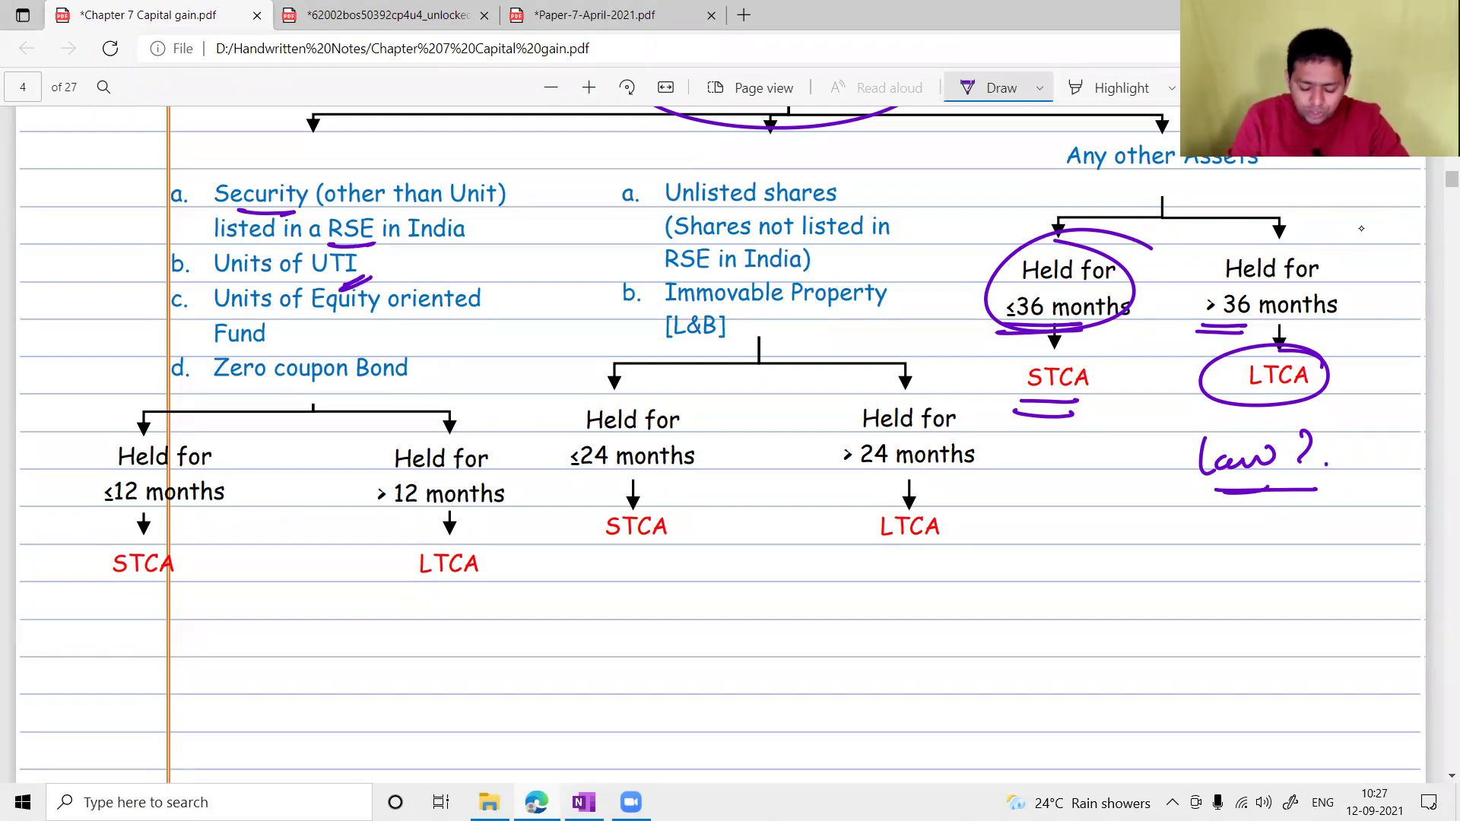
drag(458, 322, 495, 304)
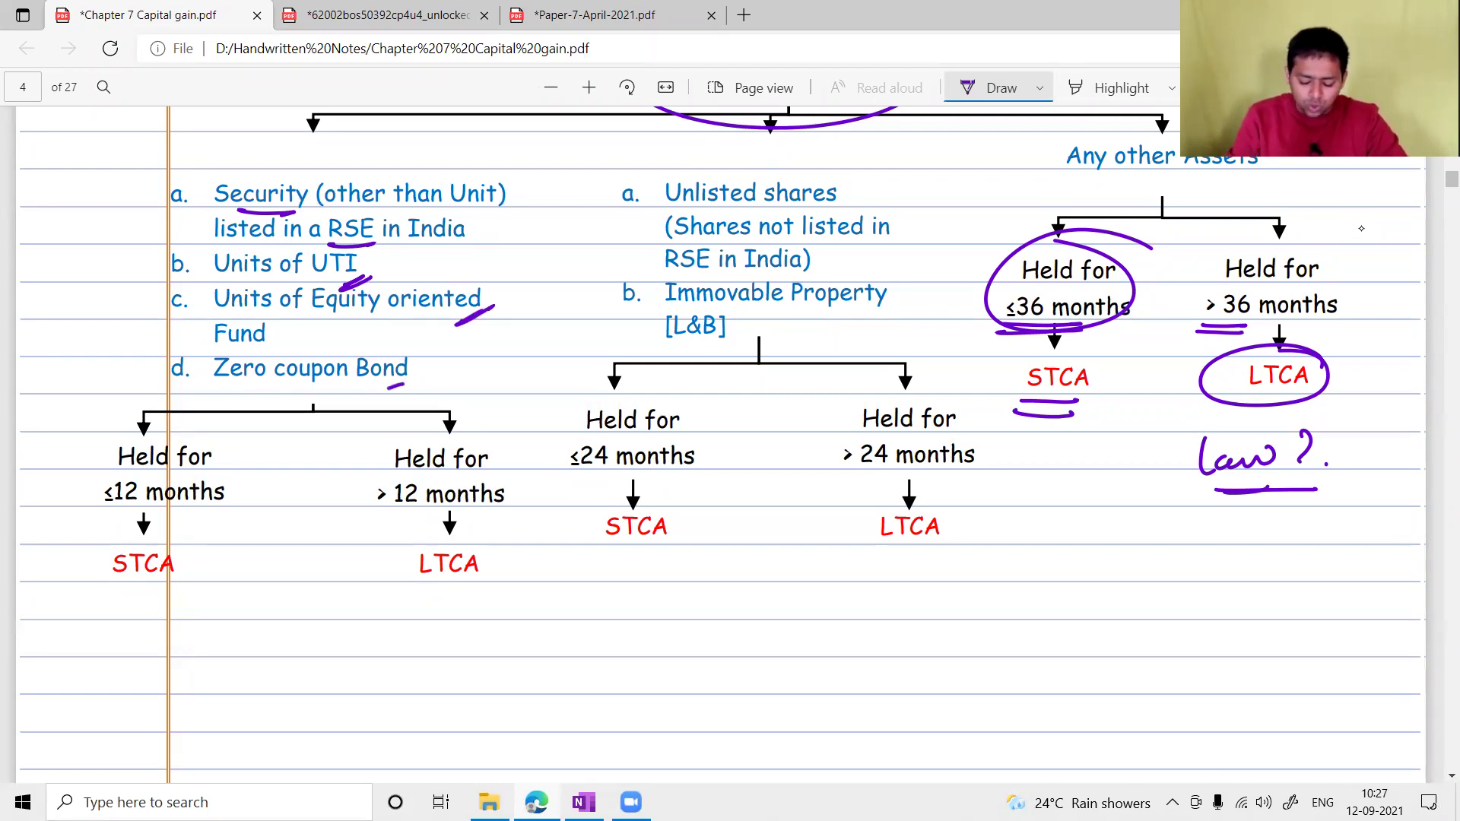
drag(405, 385, 427, 374)
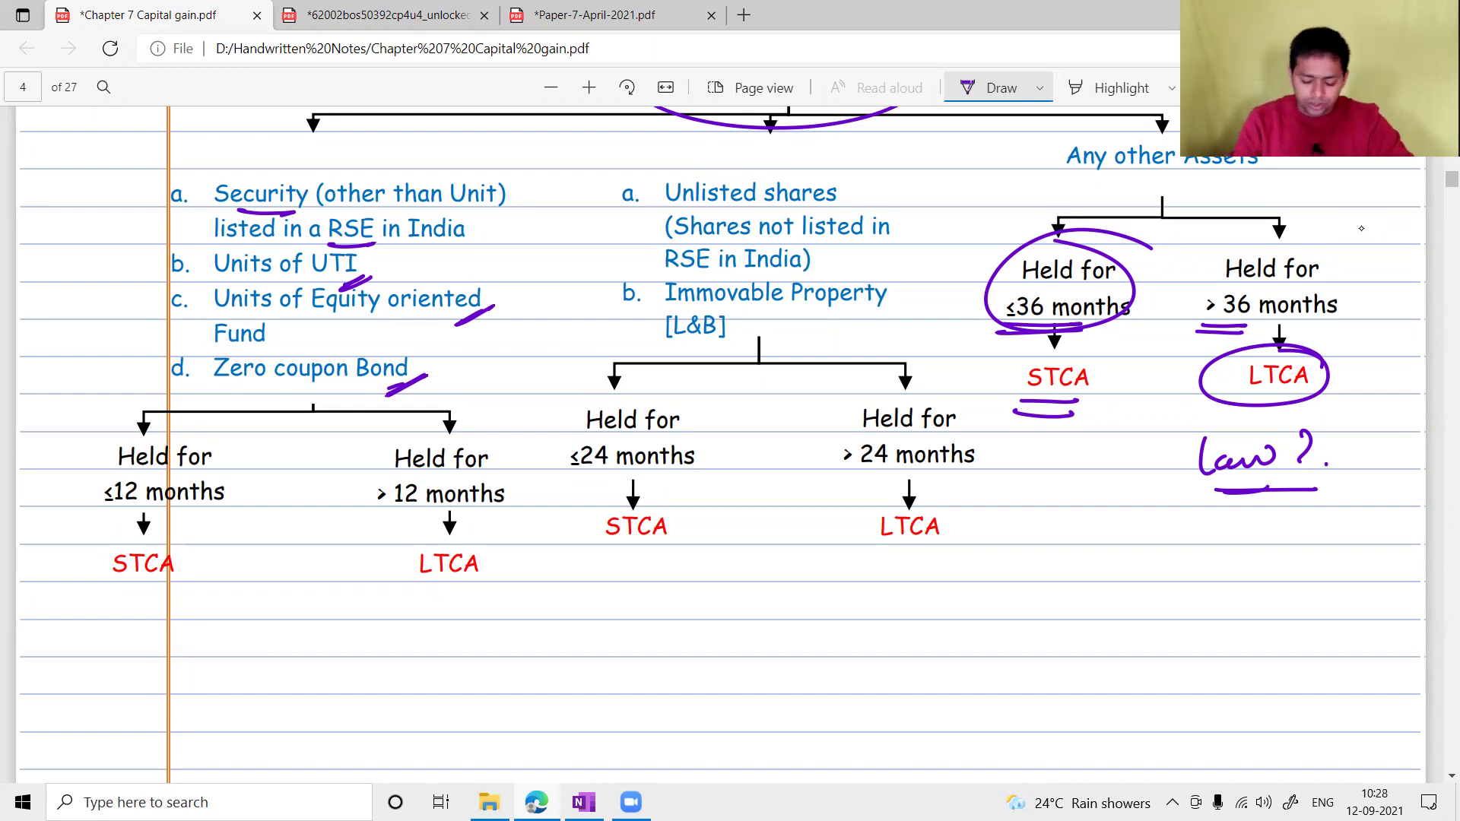
drag(524, 151, 228, 394)
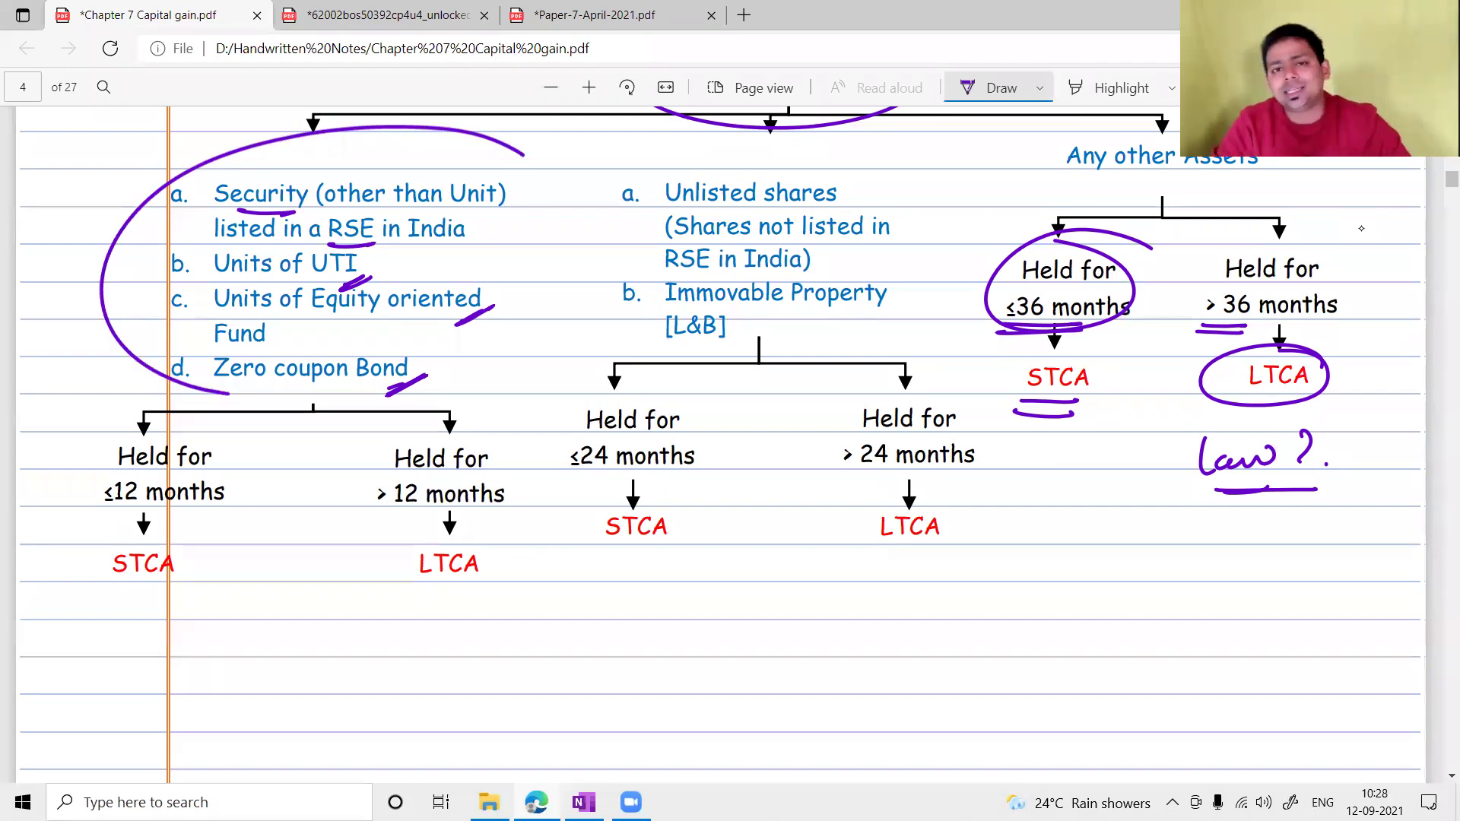
drag(388, 149, 228, 393)
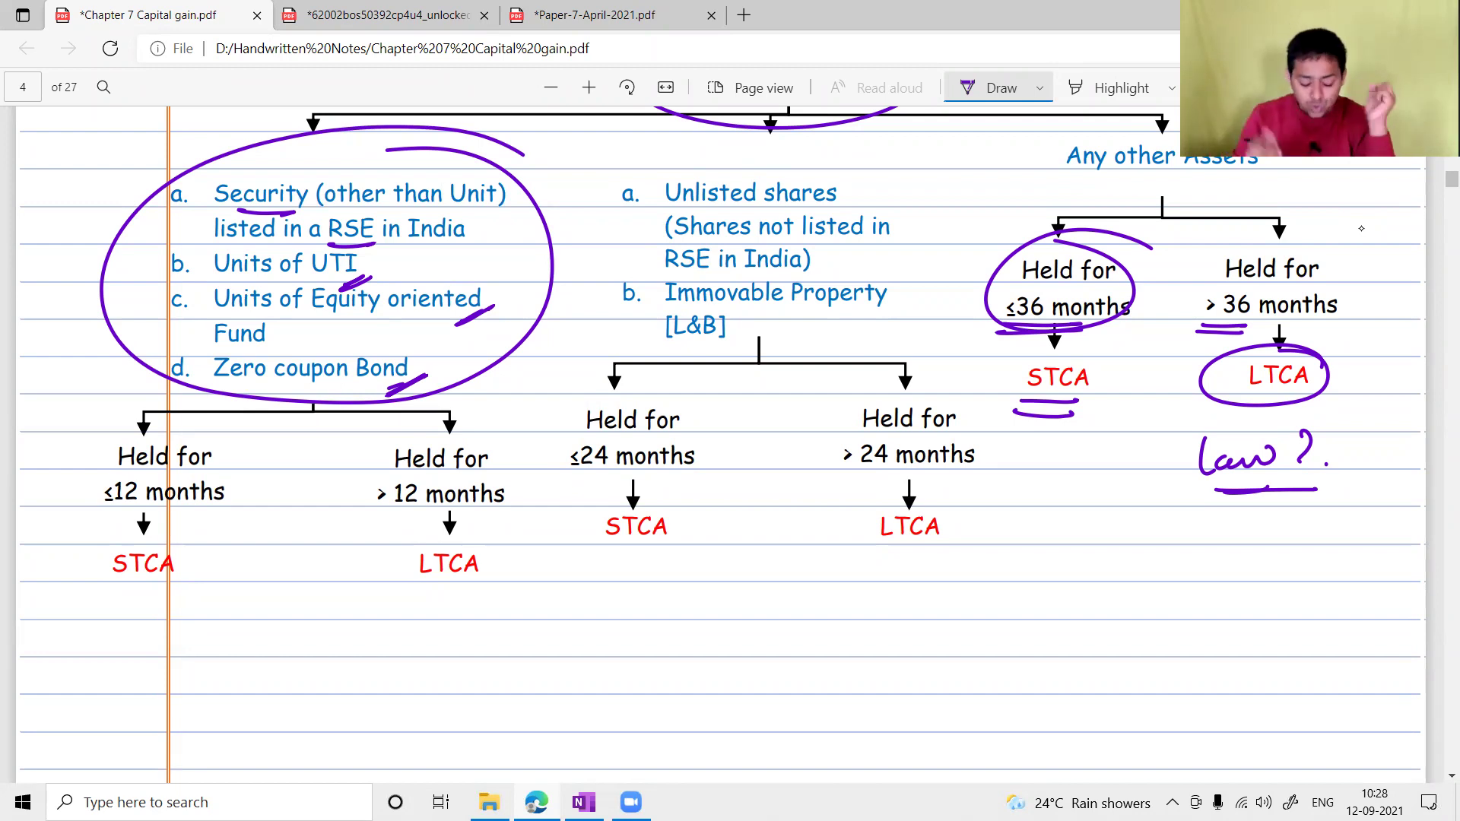
Circle the ≤12 months branch, thicken the ≤36 months underline, and add a circled 1
mouse_move(168, 401)
mouse_down()
mouse_move(209, 608)
mouse_move(120, 391)
mouse_up()
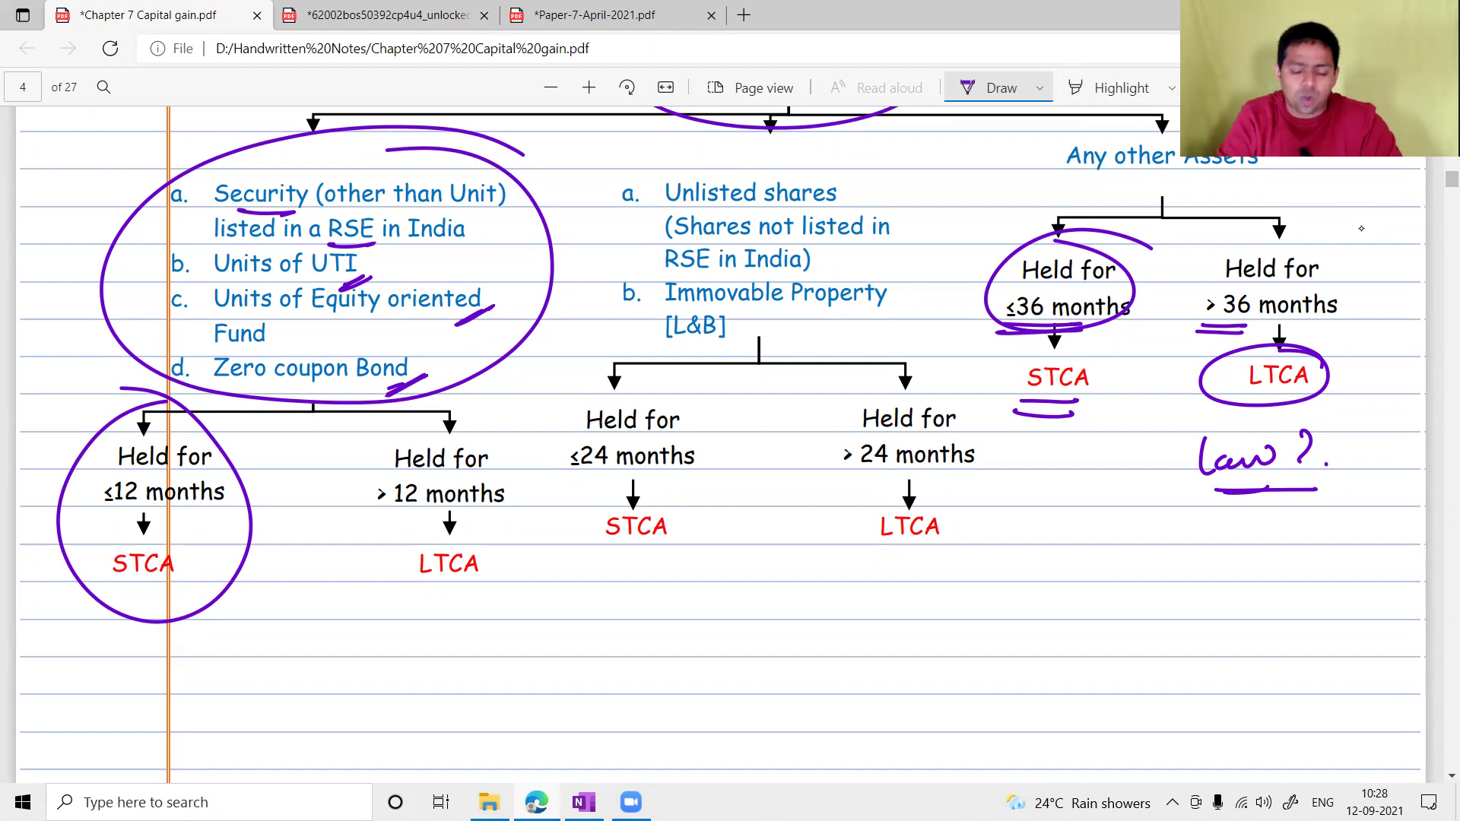
drag(995, 333, 1075, 331)
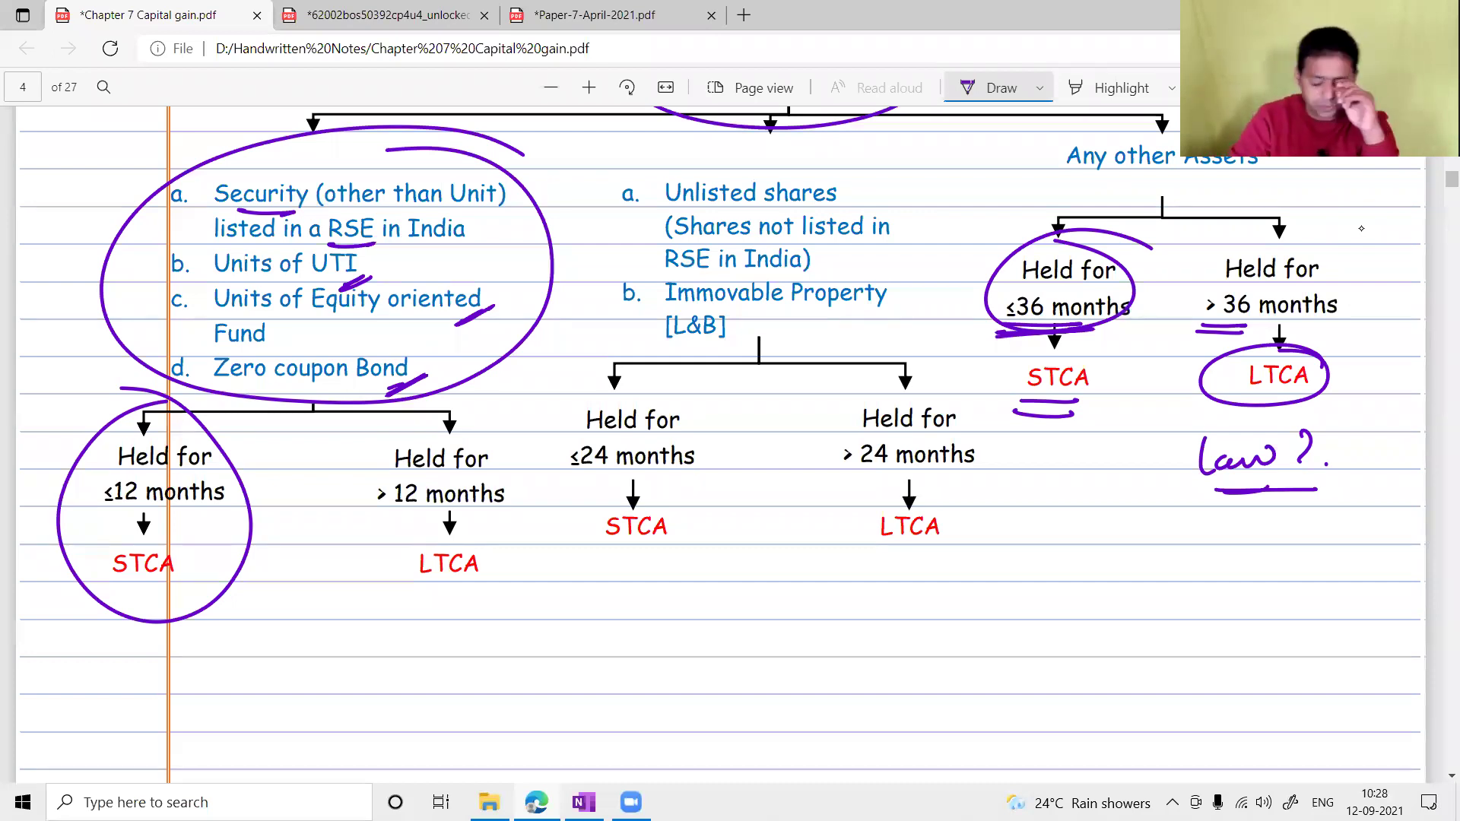
drag(66, 173, 71, 207)
drag(72, 162, 75, 164)
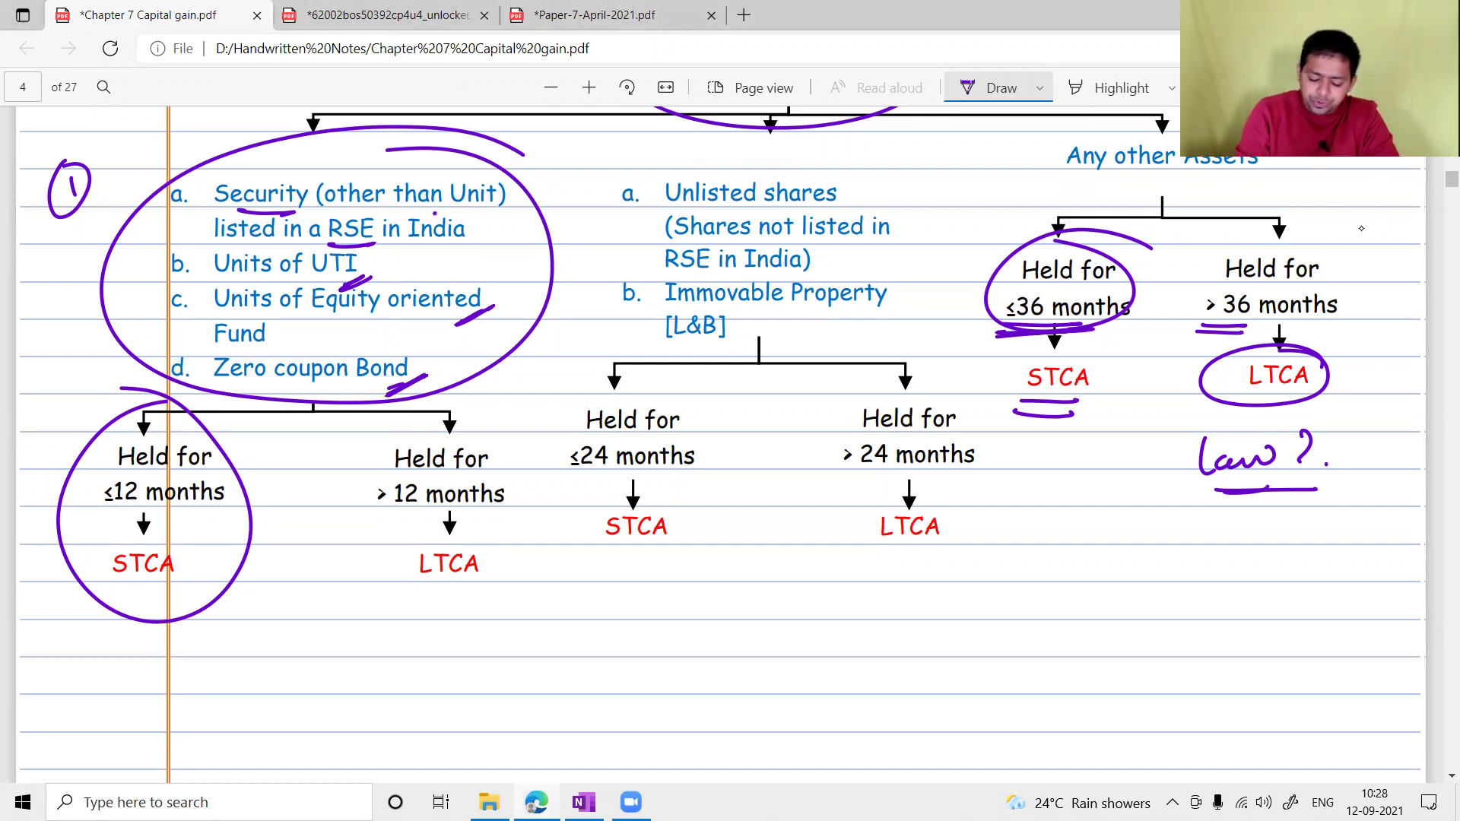
drag(184, 575, 165, 614)
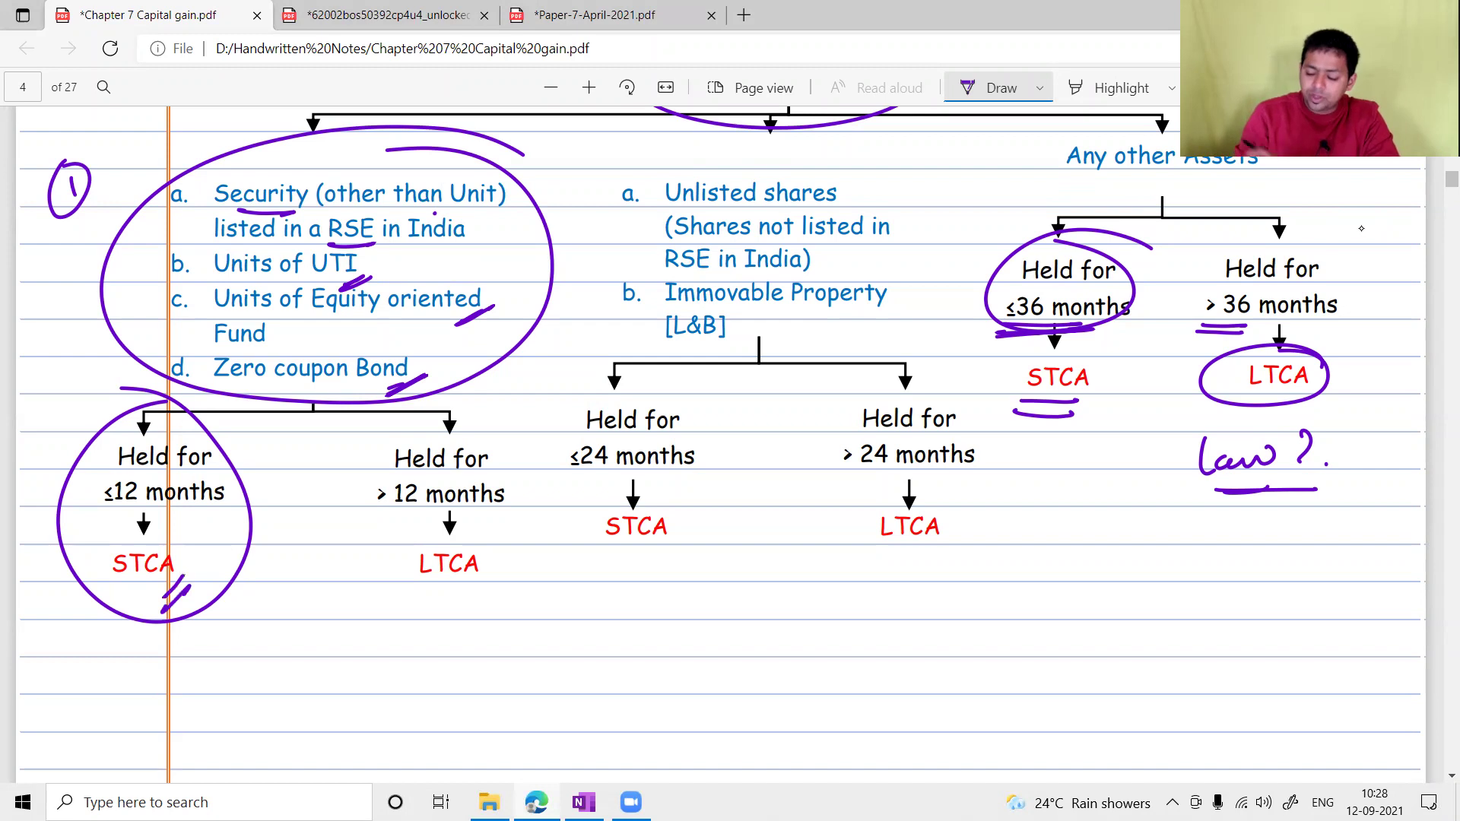
Highlight 'Unlisted shares' and 'RSE' in yellow
click(1121, 88)
drag(666, 194, 838, 194)
drag(665, 260, 736, 260)
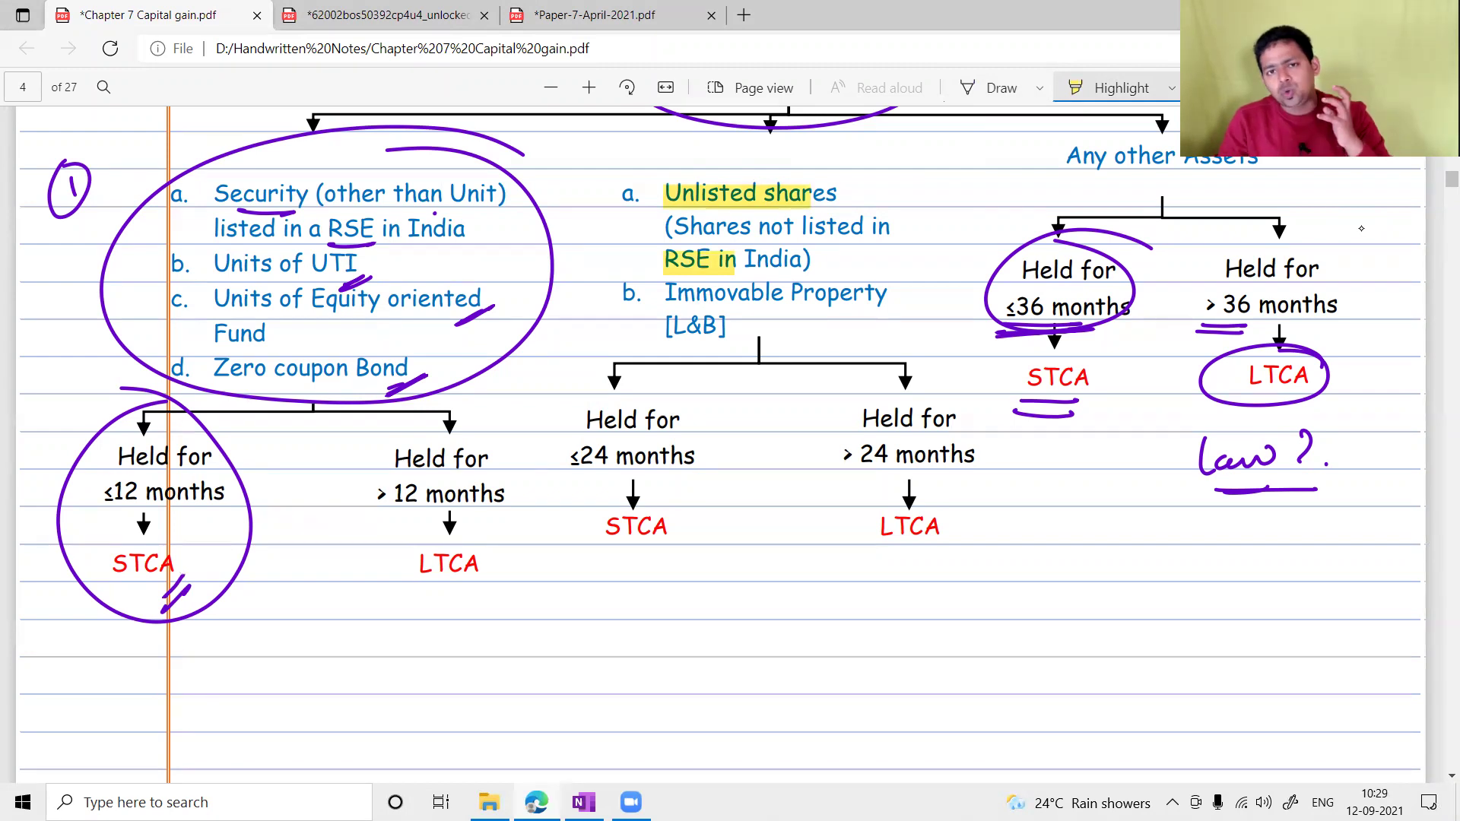
Highlight ≤24 months in yellow, then Immovable Property [L&B] in light blue
drag(571, 457, 634, 457)
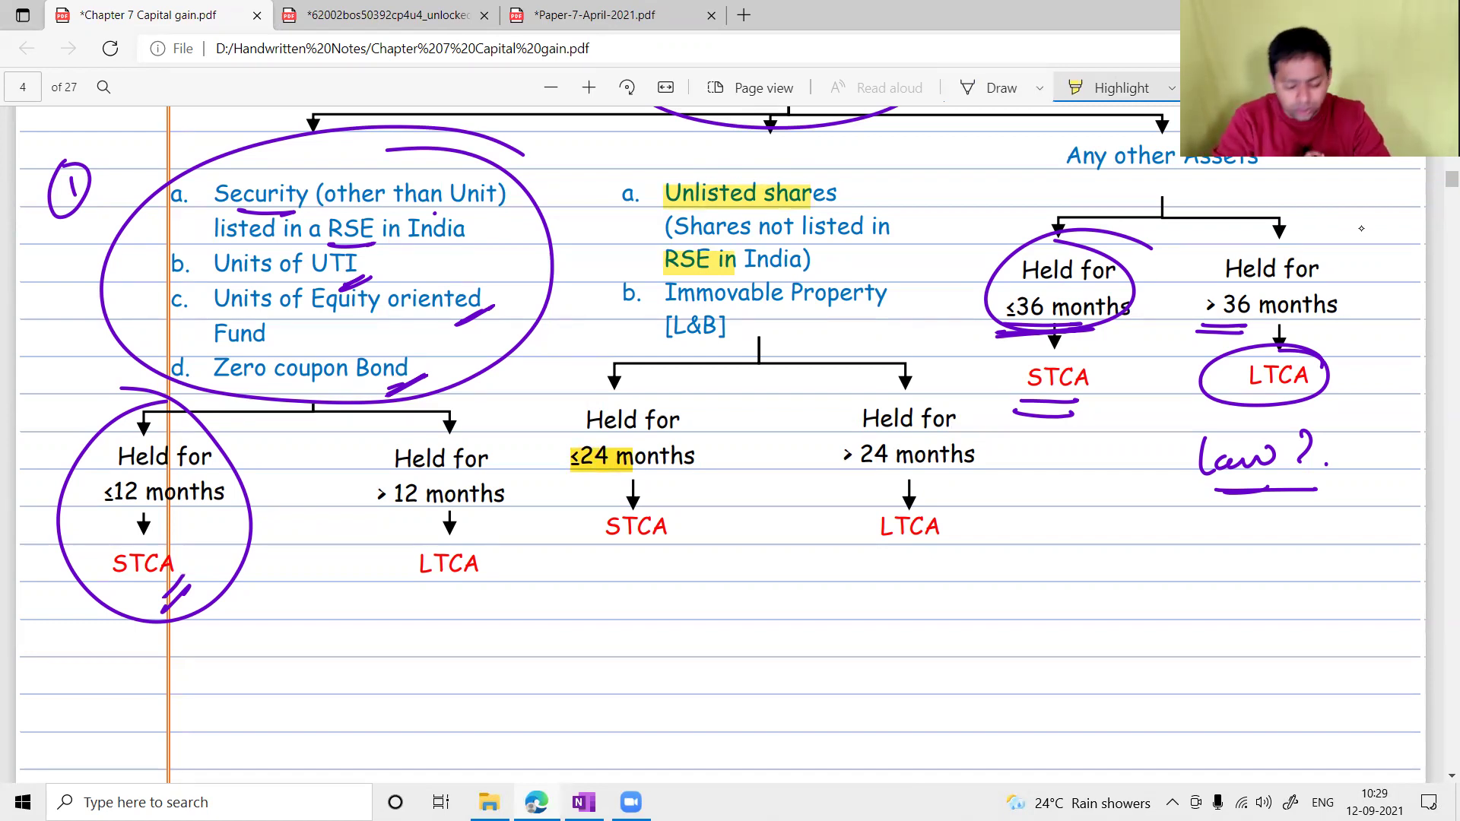
click(1001, 88)
click(1170, 87)
click(1117, 131)
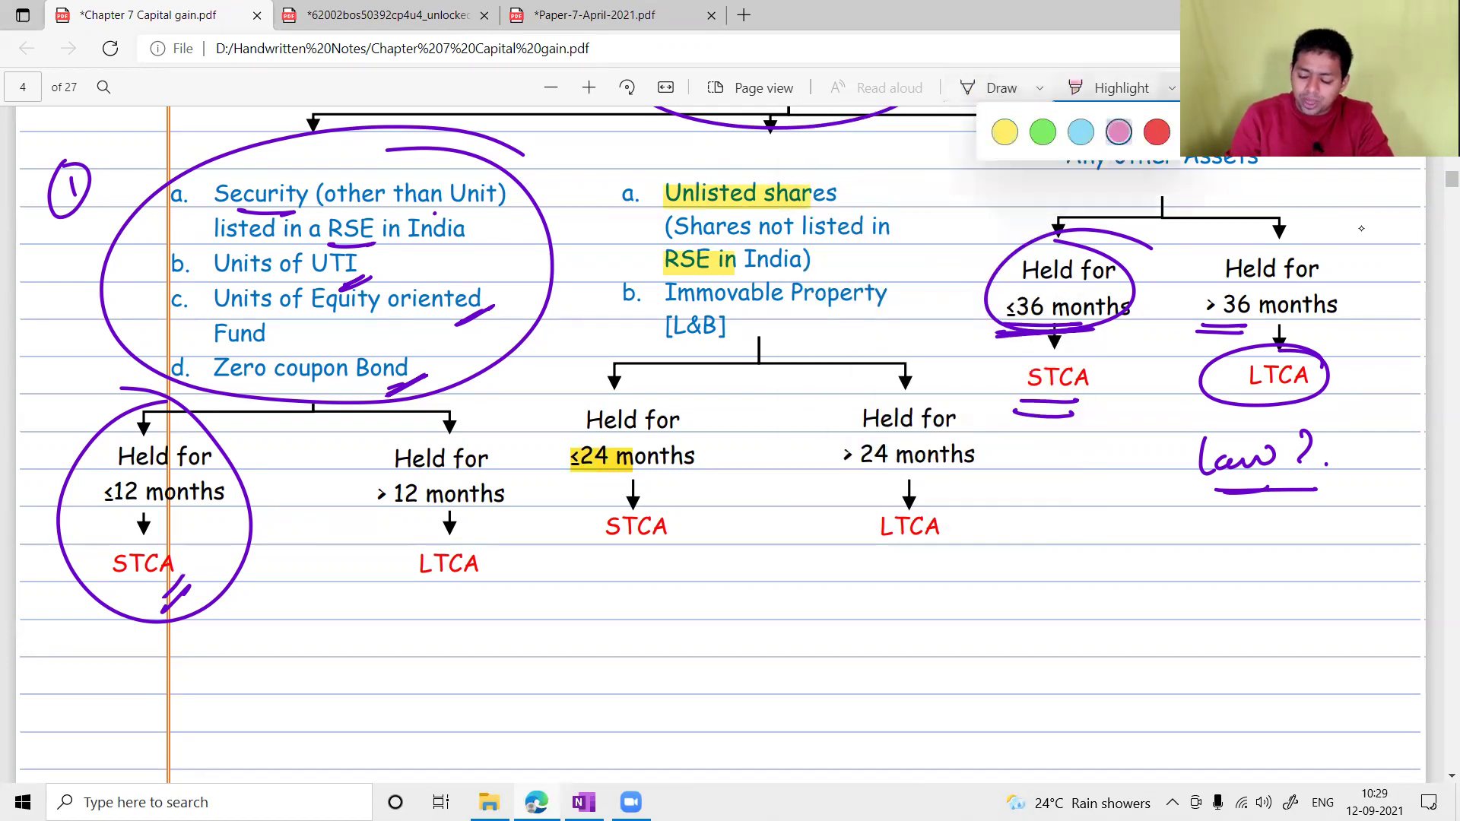
click(1080, 131)
drag(664, 293, 888, 293)
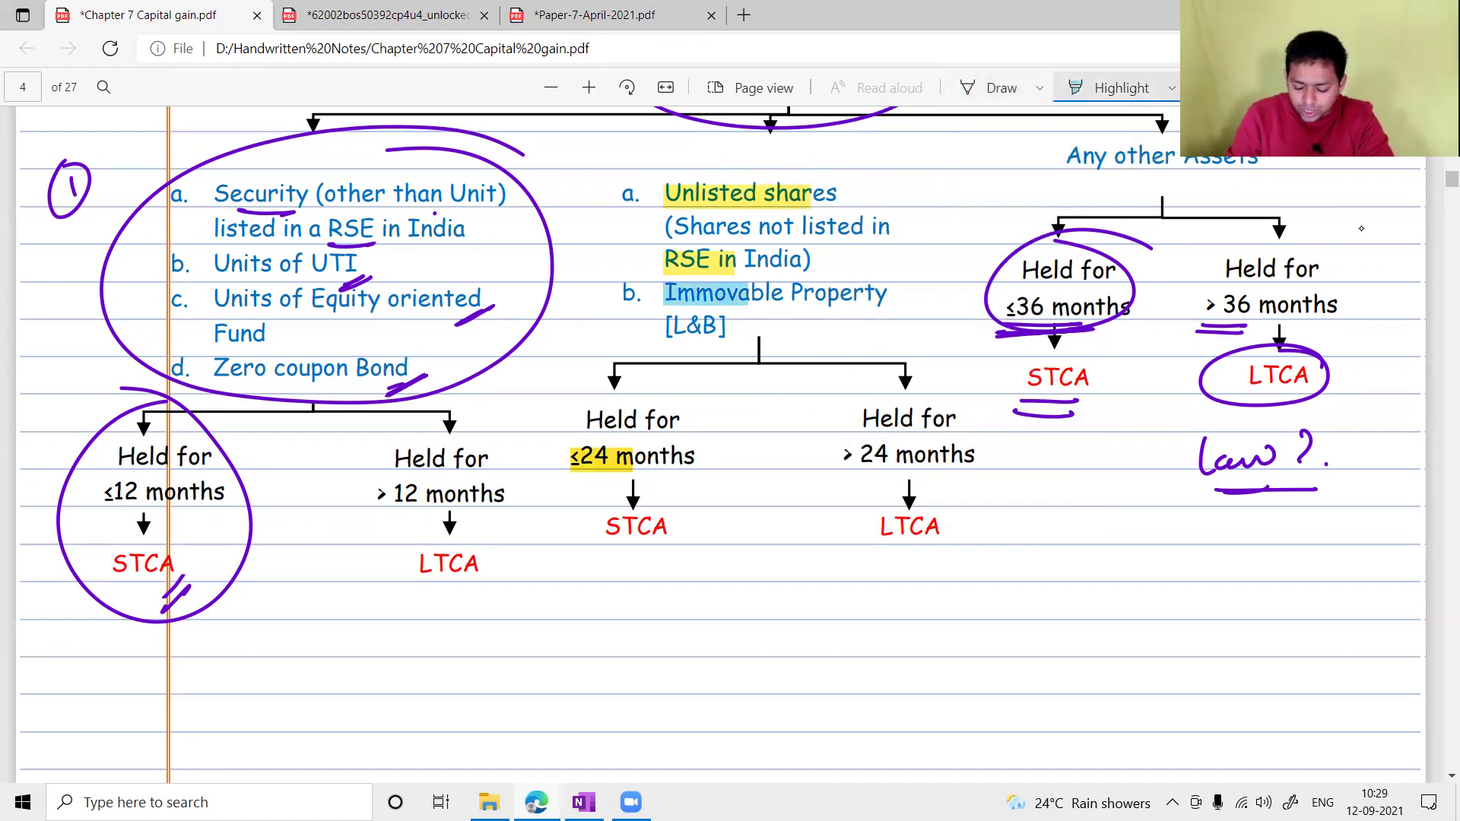
drag(664, 326, 726, 326)
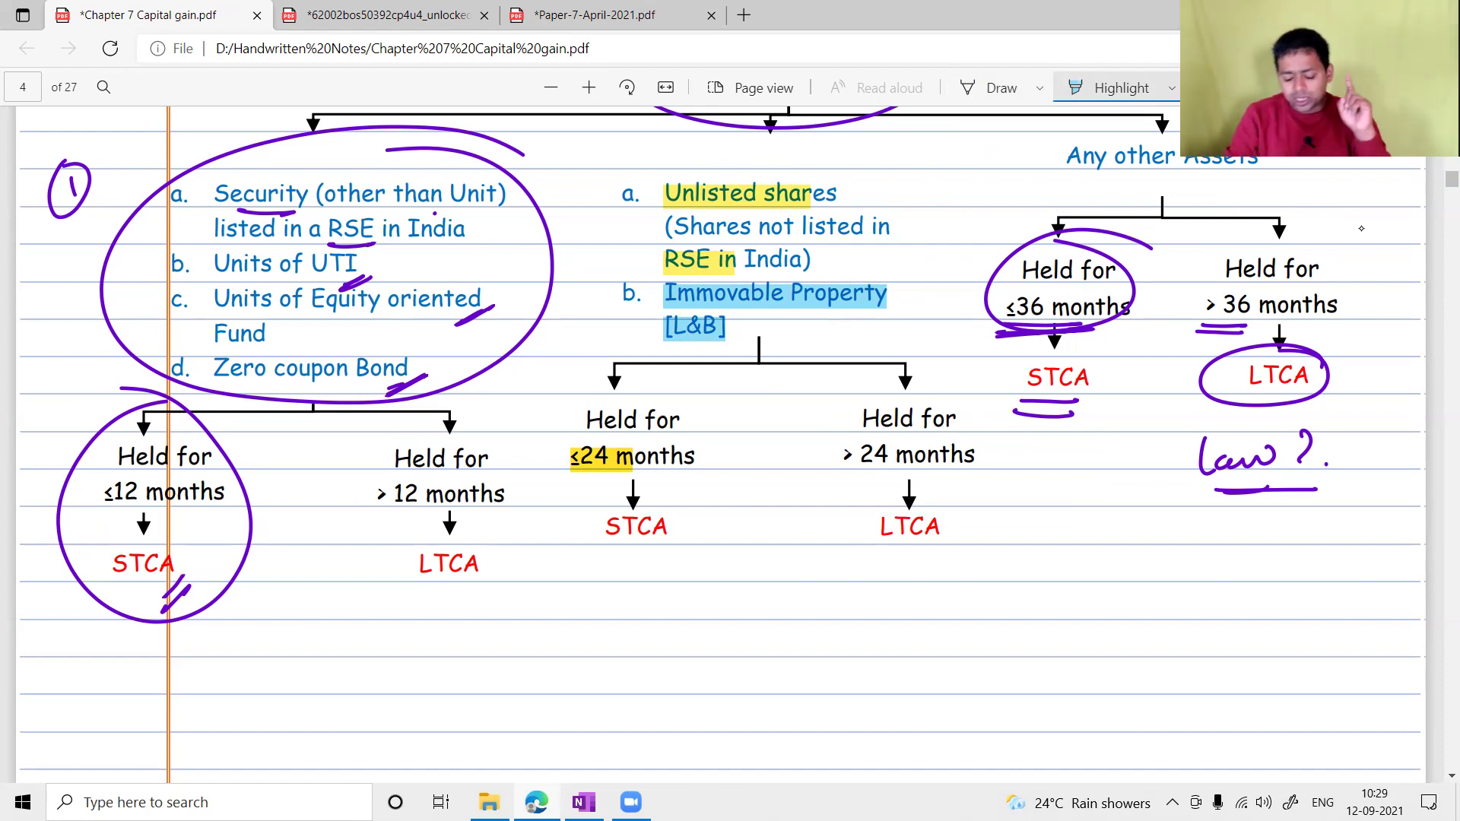
Highlight both 24-month labels in light blue, then circle and underline the Immovable Property group
drag(570, 456, 634, 456)
drag(840, 454, 913, 454)
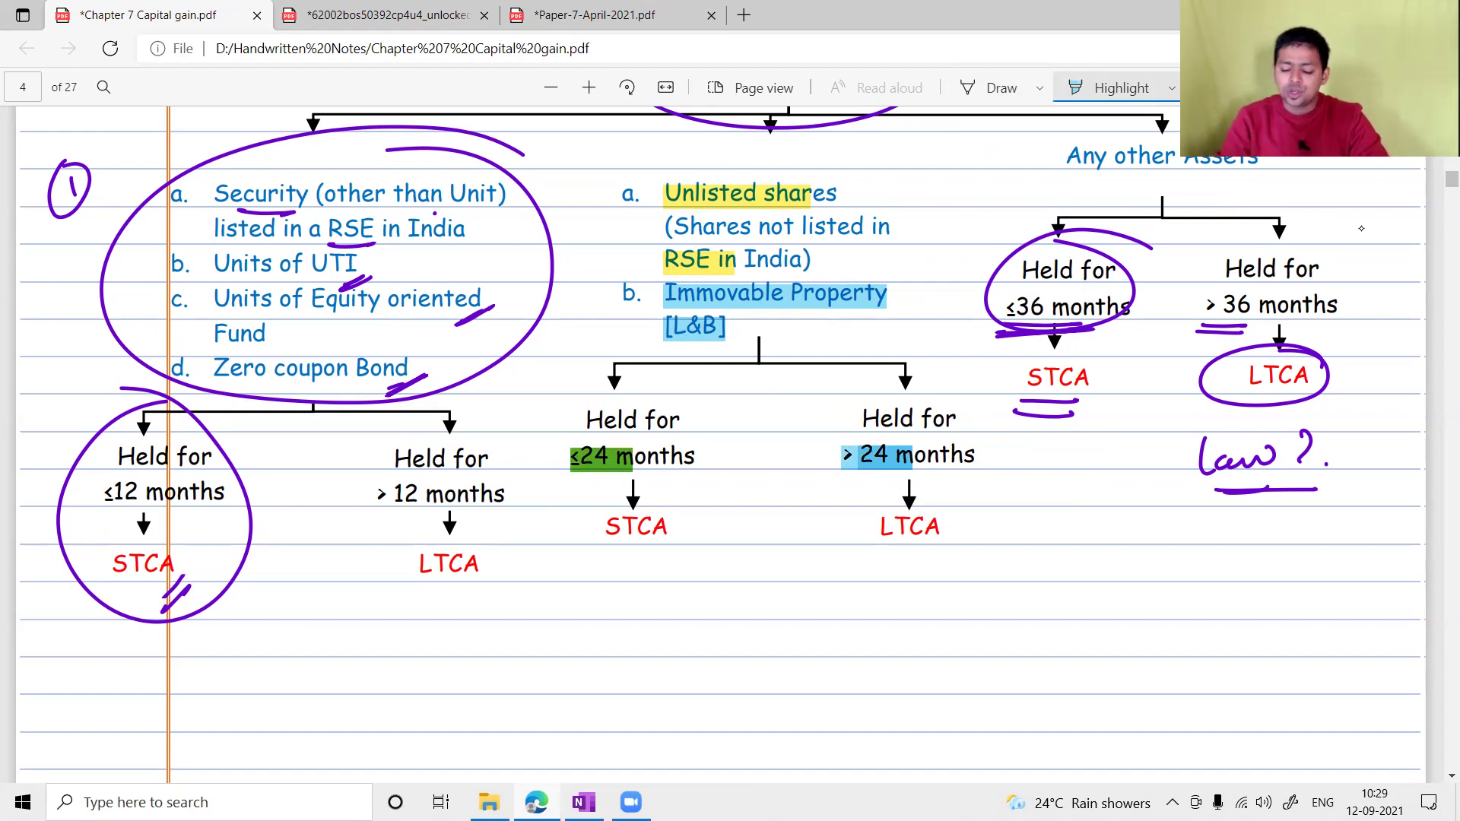
click(992, 88)
drag(839, 243, 919, 299)
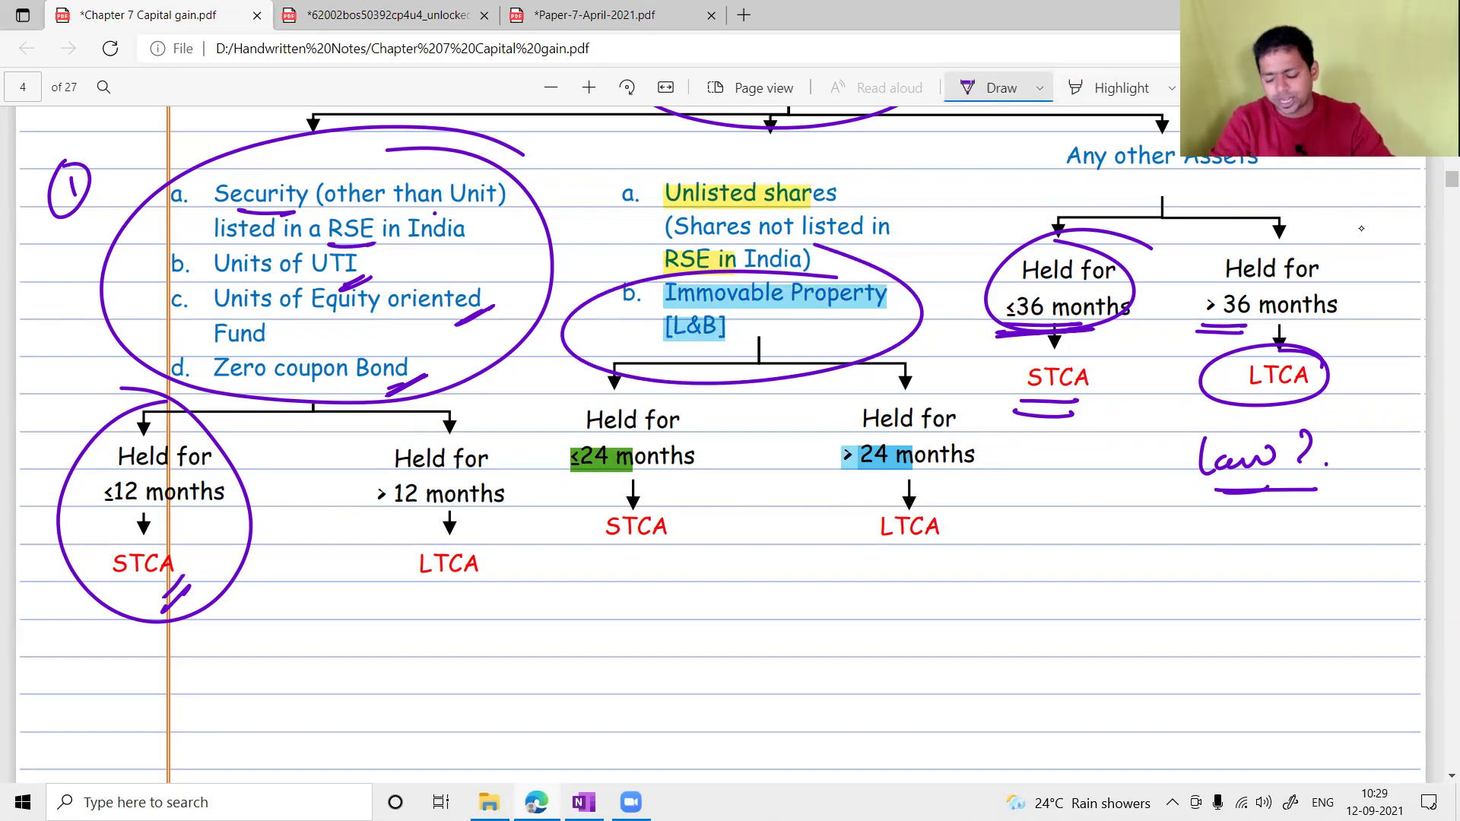
drag(808, 355, 916, 304)
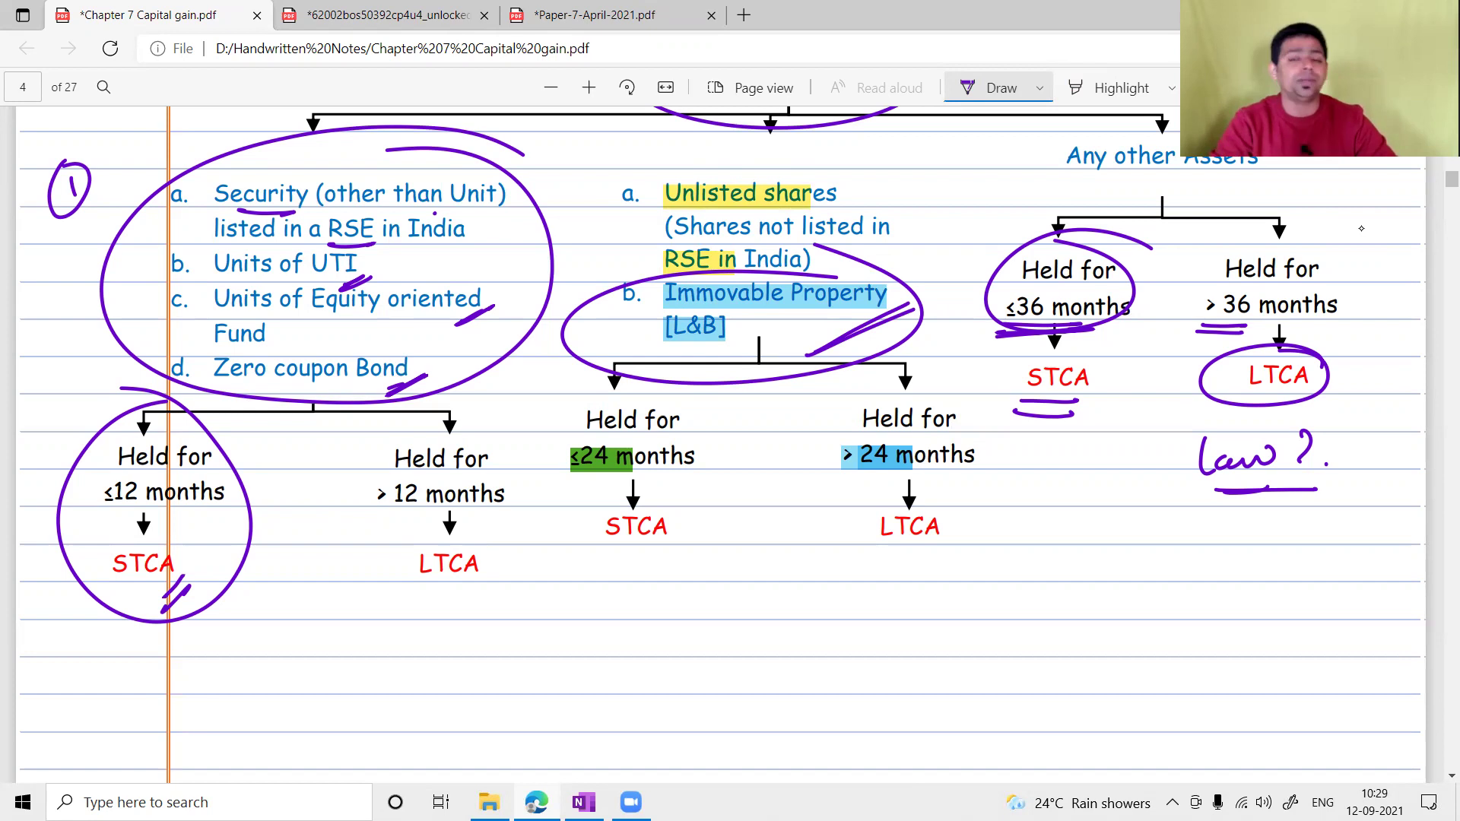
click(583, 802)
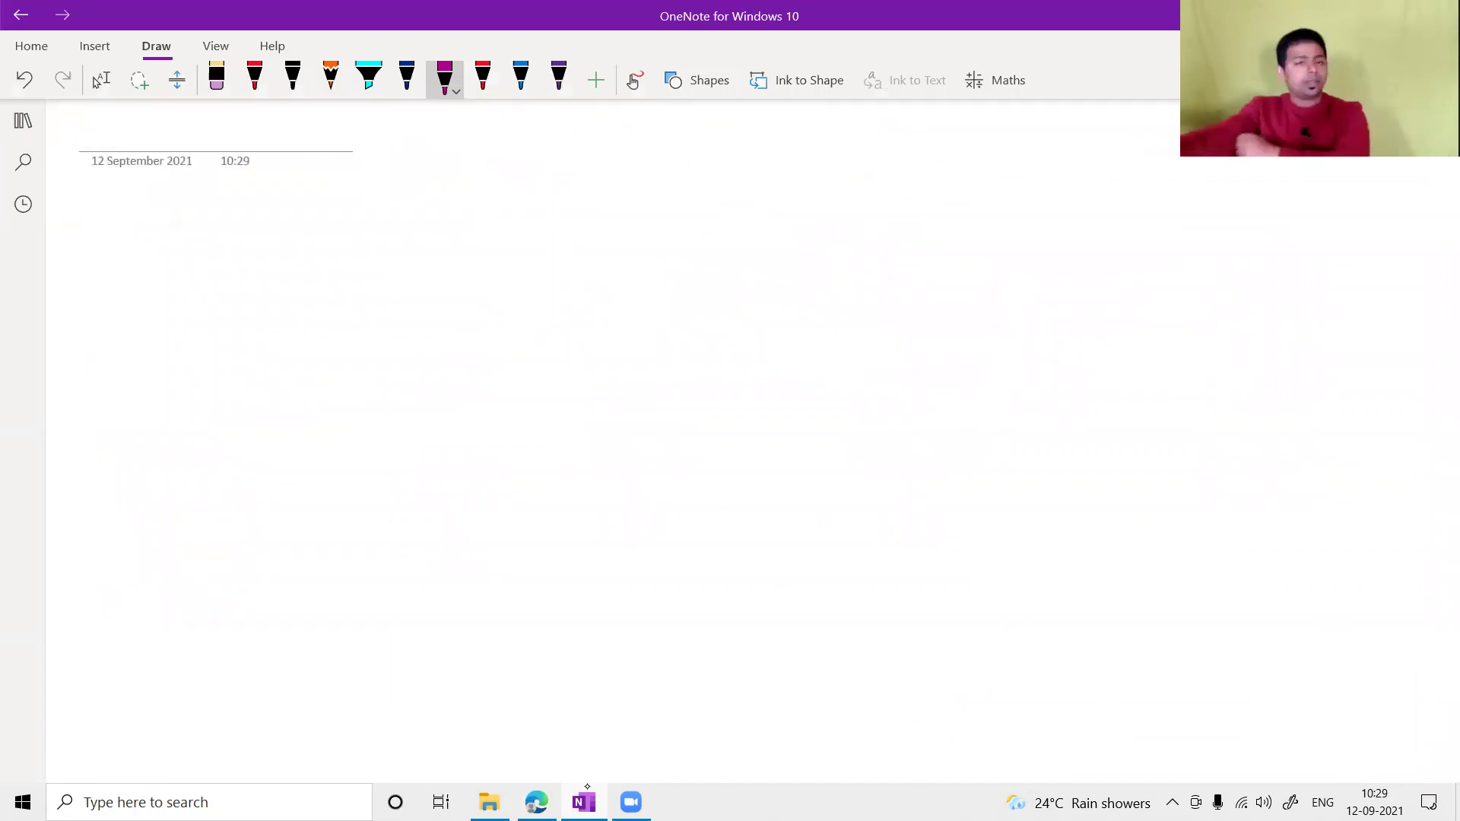
Handwrite CS, UTI, EOF and ZCB with a brace pointing to a circled 12m
mouse_move(494, 240)
mouse_down()
mouse_move(500, 272)
mouse_move(516, 272)
mouse_move(509, 302)
mouse_move(527, 304)
mouse_up()
mouse_move(519, 303)
mouse_down()
mouse_move(519, 325)
mouse_move(537, 325)
mouse_up()
mouse_move(522, 324)
mouse_down()
mouse_move(555, 323)
mouse_move(501, 384)
mouse_up()
drag(523, 356, 533, 380)
drag(526, 363, 548, 362)
mouse_move(476, 409)
mouse_down()
mouse_move(511, 435)
mouse_move(537, 426)
mouse_up()
drag(584, 212, 600, 431)
drag(735, 296, 737, 329)
drag(751, 298, 816, 323)
drag(743, 275, 810, 260)
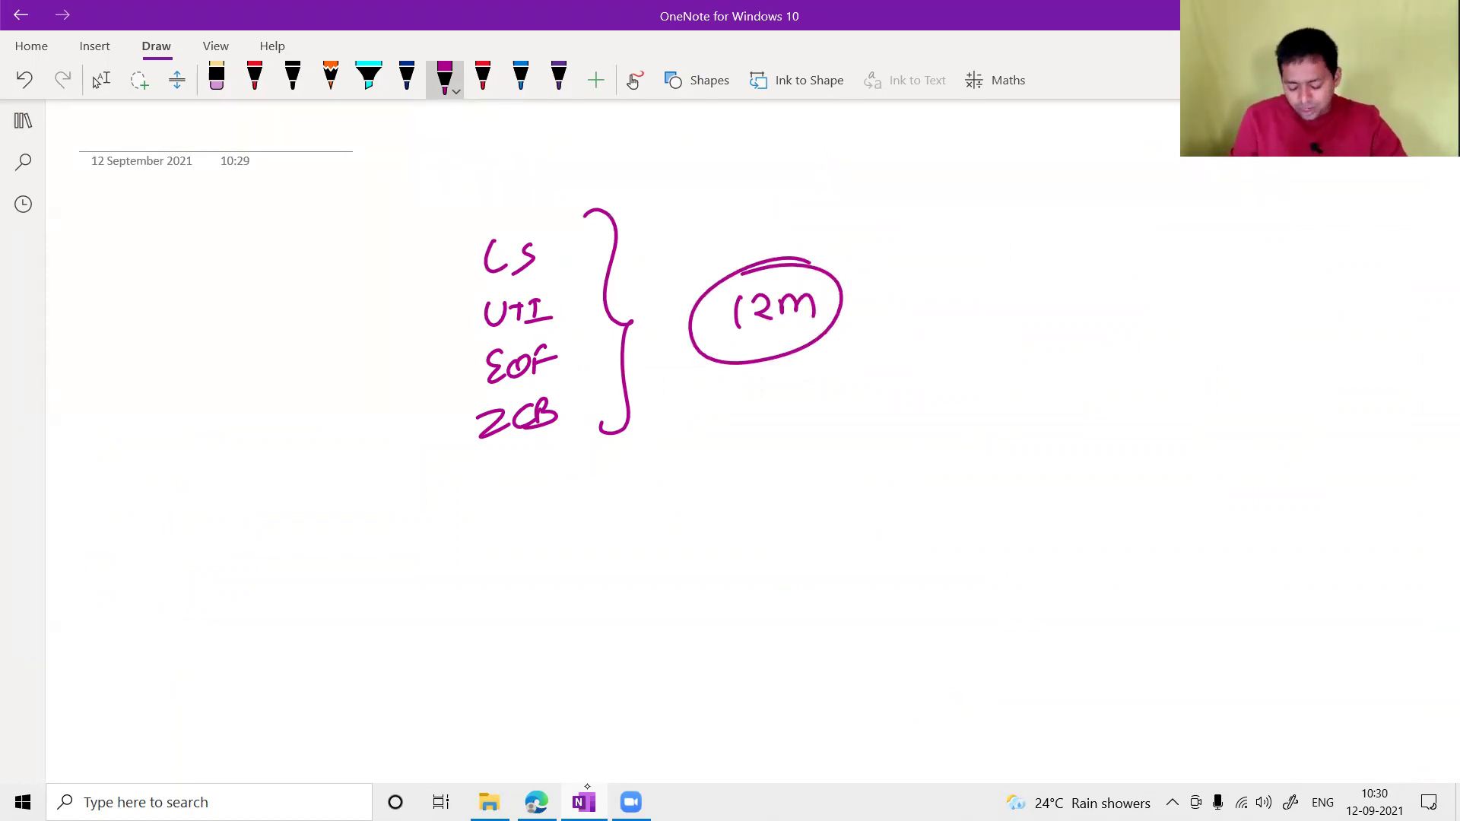
Write ULS and L&B with a brace pointing to a circled 24m
mouse_move(491, 516)
mouse_down()
mouse_move(522, 513)
mouse_move(555, 550)
mouse_move(523, 611)
mouse_up()
mouse_move(536, 580)
mouse_down()
mouse_move(545, 607)
mouse_move(573, 607)
mouse_up()
drag(617, 511, 627, 590)
drag(765, 526, 805, 558)
drag(815, 550, 846, 552)
mouse_move(767, 488)
mouse_down()
mouse_move(896, 537)
mouse_move(864, 492)
mouse_up()
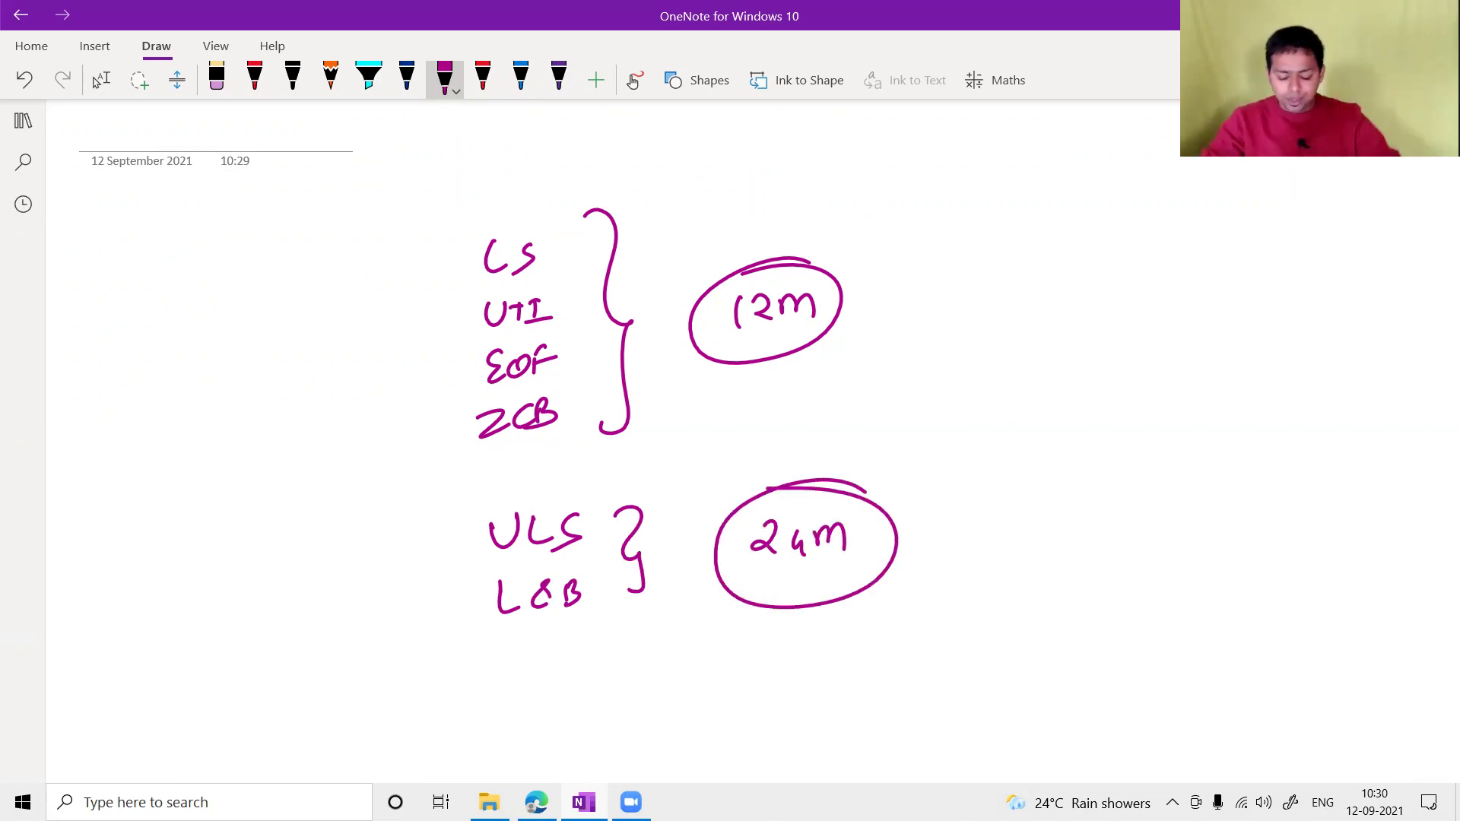
With the magenta pen, write 'Any other Asset' and circle it
click(100, 81)
scroll(635, 484, down, 3)
scroll(635, 483, down, 1)
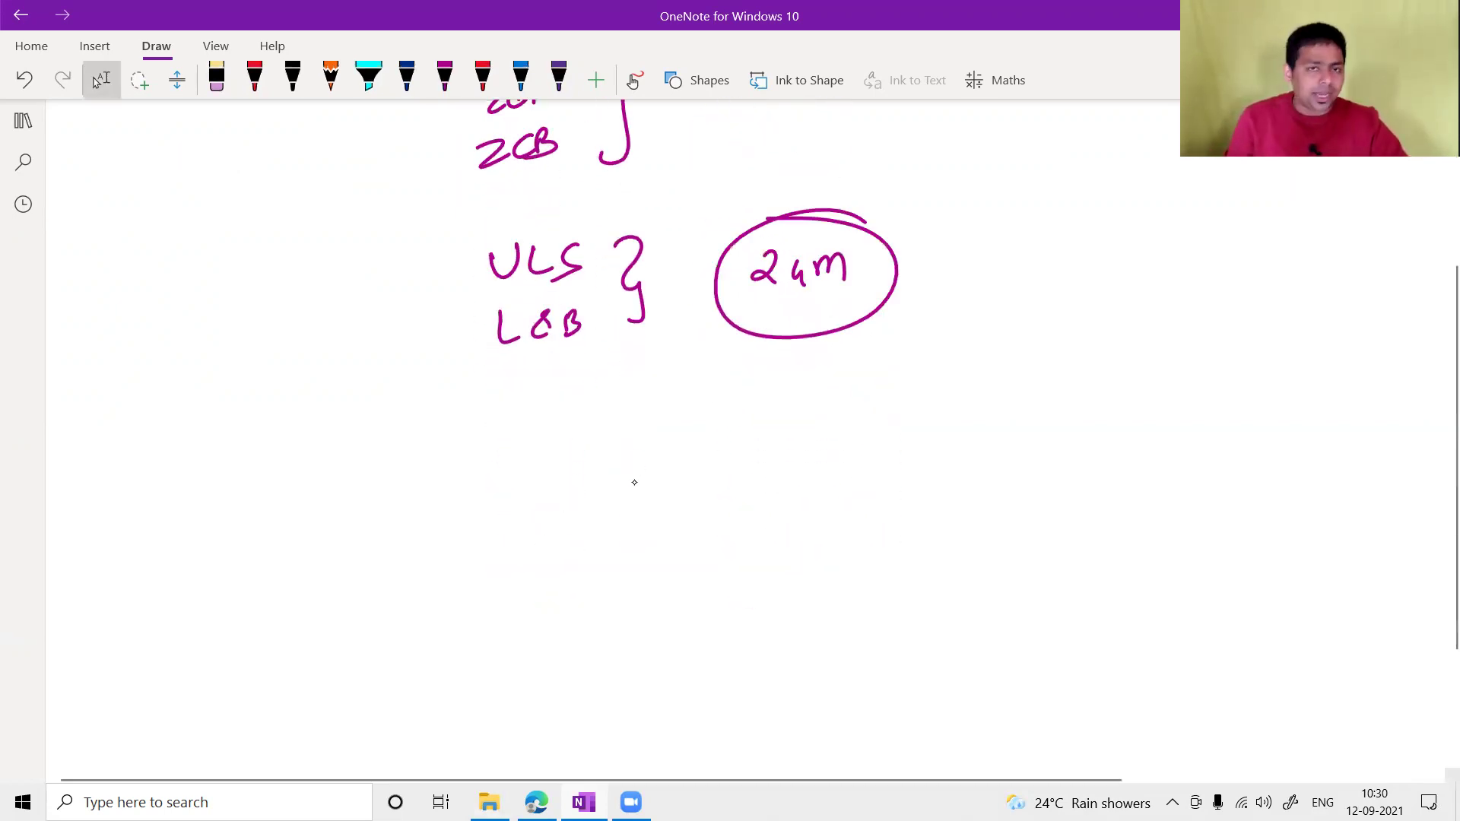
click(444, 80)
mouse_move(497, 543)
mouse_down()
mouse_move(561, 520)
mouse_move(559, 550)
mouse_up()
mouse_move(584, 511)
mouse_down()
mouse_move(596, 527)
mouse_move(623, 497)
mouse_move(679, 511)
mouse_up()
mouse_move(550, 600)
mouse_down()
mouse_move(558, 573)
mouse_move(574, 595)
mouse_move(675, 580)
mouse_up()
mouse_move(640, 428)
mouse_down()
mouse_move(461, 606)
mouse_move(562, 418)
mouse_up()
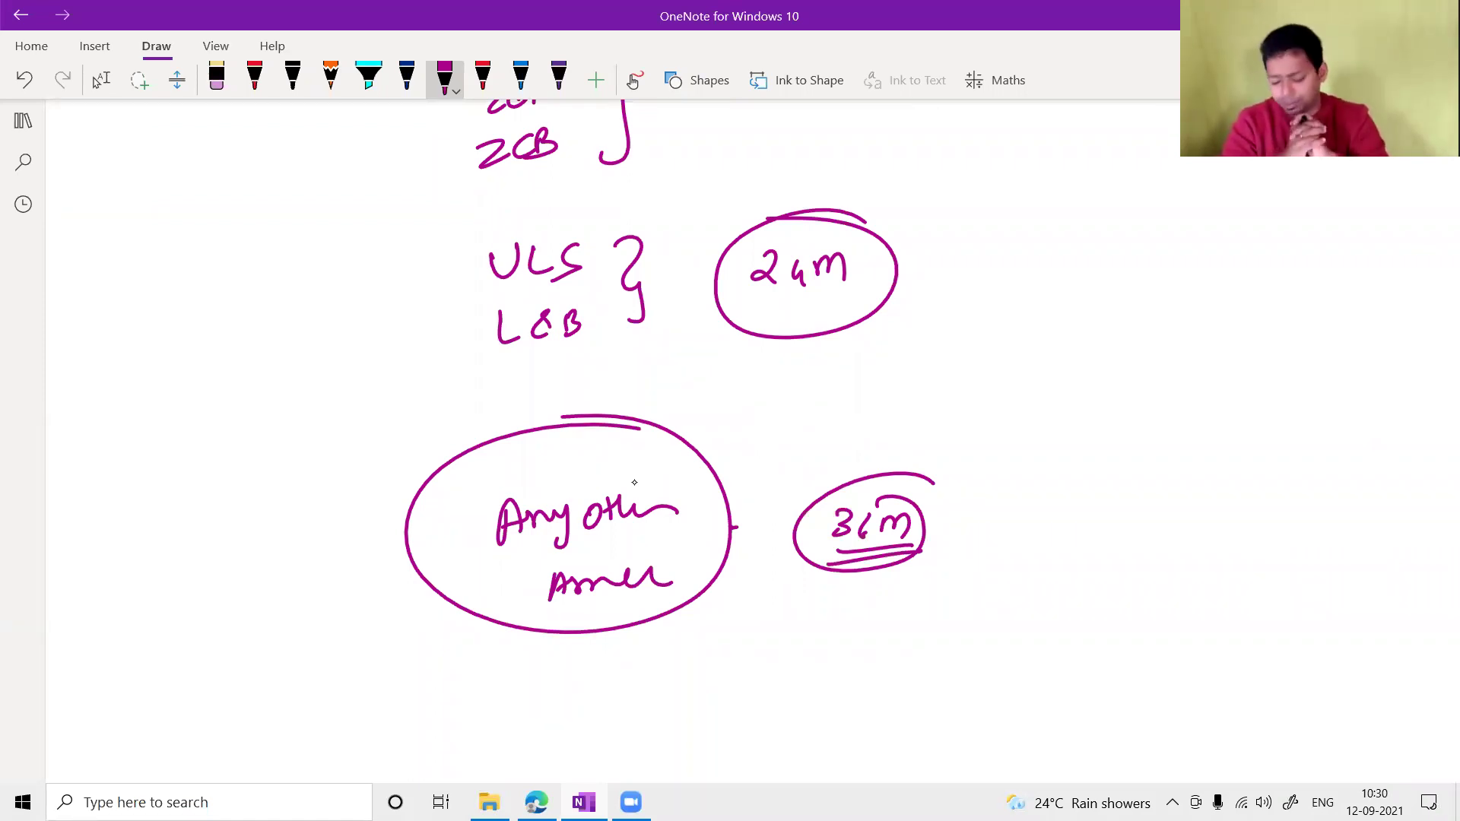
With the black pen, write 18M with a down arrow beneath it
click(101, 80)
click(821, 579)
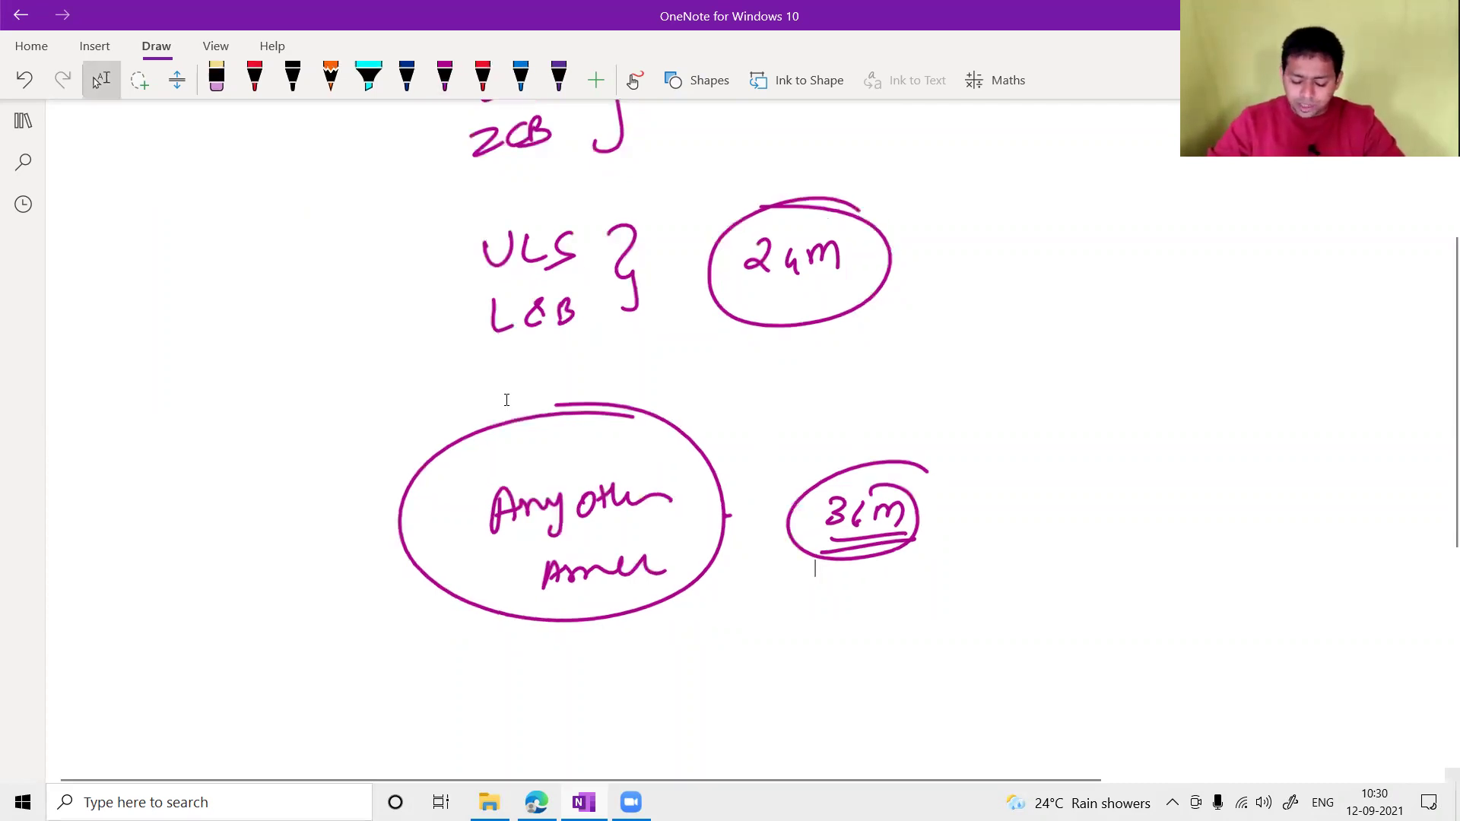
scroll(506, 398, down, 4)
mouse_move(858, 319)
mouse_down()
mouse_move(832, 362)
mouse_move(894, 324)
mouse_up()
drag(872, 303, 903, 303)
mouse_move(394, 485)
mouse_down()
mouse_move(395, 531)
mouse_move(441, 490)
mouse_move(470, 493)
mouse_move(485, 523)
mouse_up()
drag(428, 553, 436, 579)
drag(413, 596, 445, 570)
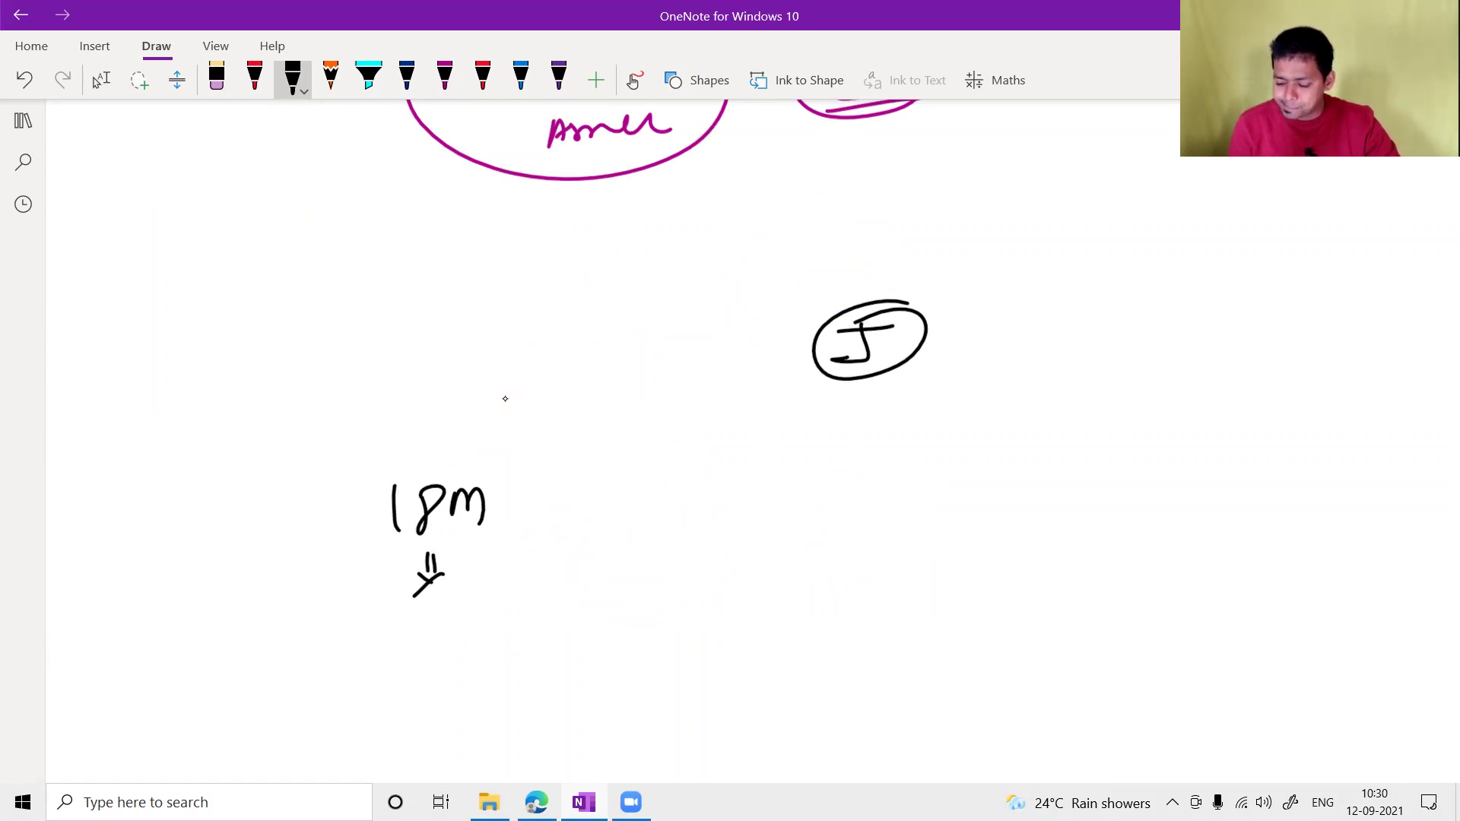
Write STCA under the 18M arrow, and 38M with an arrow to LTCA
mouse_move(397, 648)
mouse_down()
mouse_move(376, 678)
mouse_move(424, 648)
mouse_up()
mouse_move(413, 650)
mouse_down()
mouse_move(411, 675)
mouse_move(470, 665)
mouse_up()
drag(457, 659, 488, 655)
mouse_move(1150, 470)
mouse_down()
mouse_move(1161, 504)
mouse_move(1193, 477)
mouse_move(1262, 506)
mouse_move(1206, 538)
mouse_up()
mouse_move(1213, 519)
mouse_down()
mouse_move(1214, 543)
mouse_move(1229, 534)
mouse_up()
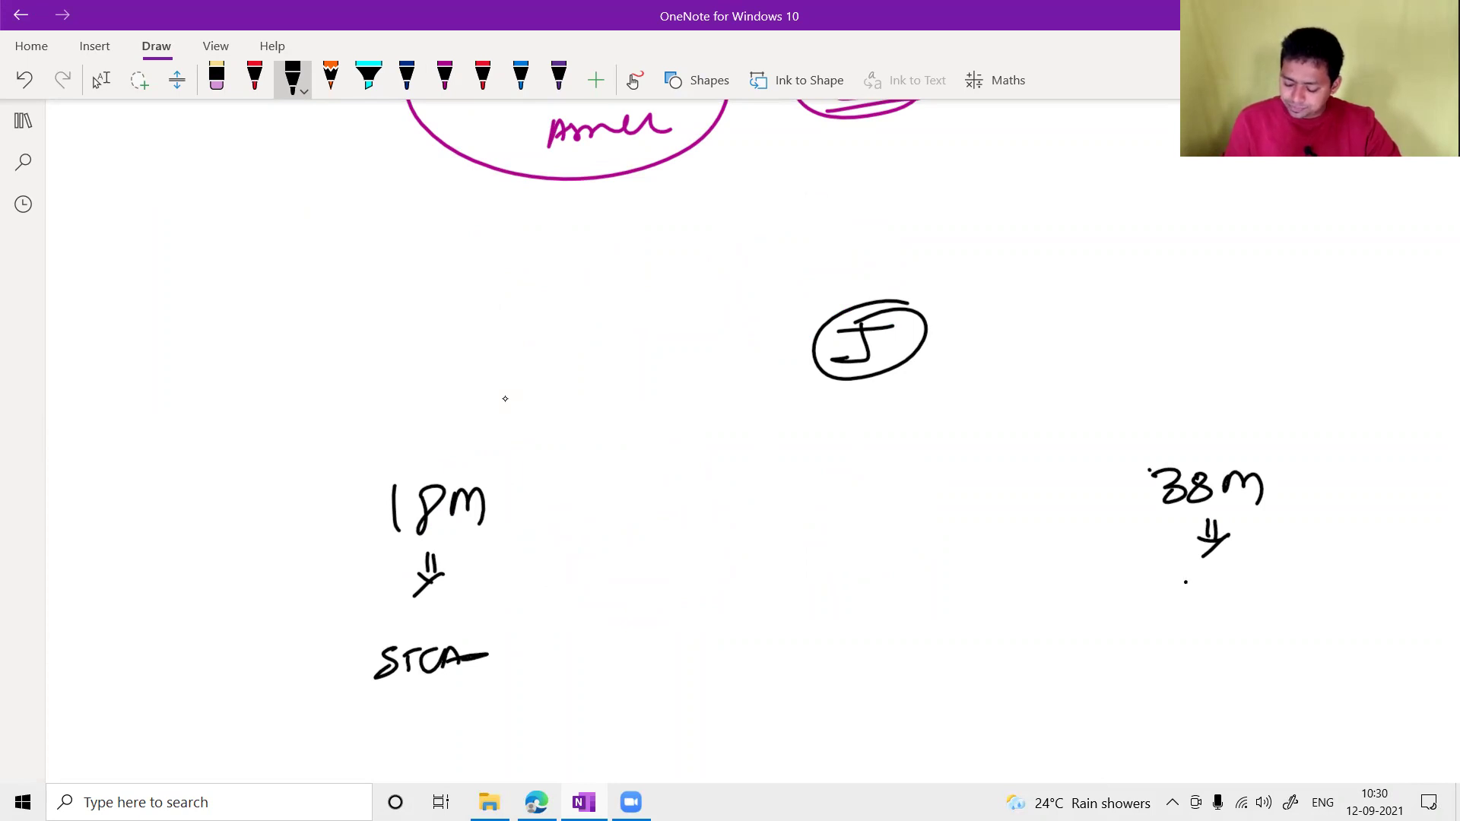
drag(1186, 579, 1214, 608)
mouse_move(1207, 584)
mouse_down()
mouse_move(1237, 584)
mouse_move(1225, 607)
mouse_up()
mouse_move(1258, 586)
mouse_down()
mouse_move(1246, 608)
mouse_move(1261, 604)
mouse_up()
drag(1262, 600, 1281, 596)
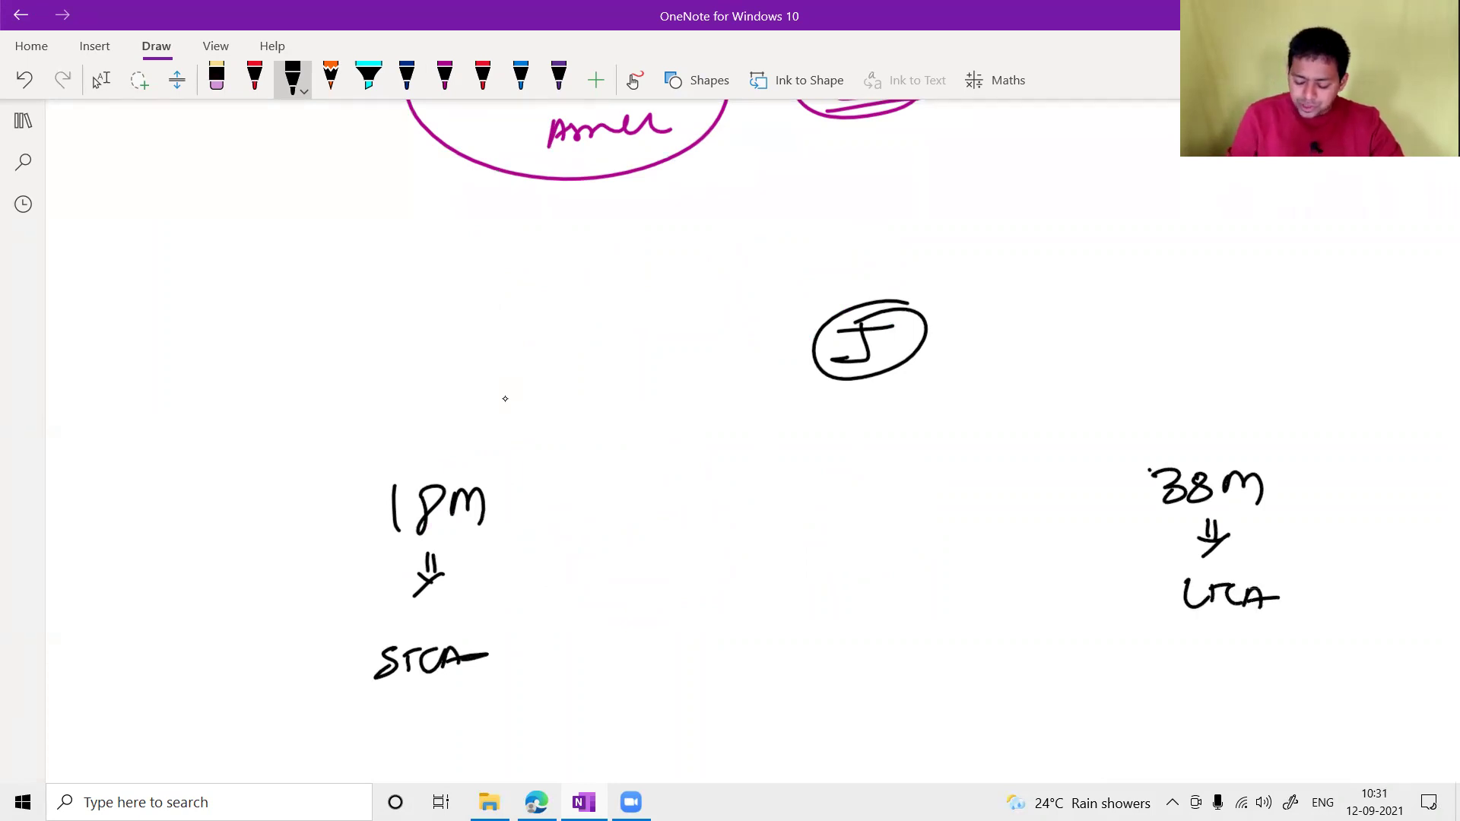
Write a circled, underlined 36m with an arrow to underlined STCA, plus an arc above
mouse_move(782, 484)
mouse_down()
mouse_move(771, 513)
mouse_move(864, 511)
mouse_up()
drag(885, 459, 810, 465)
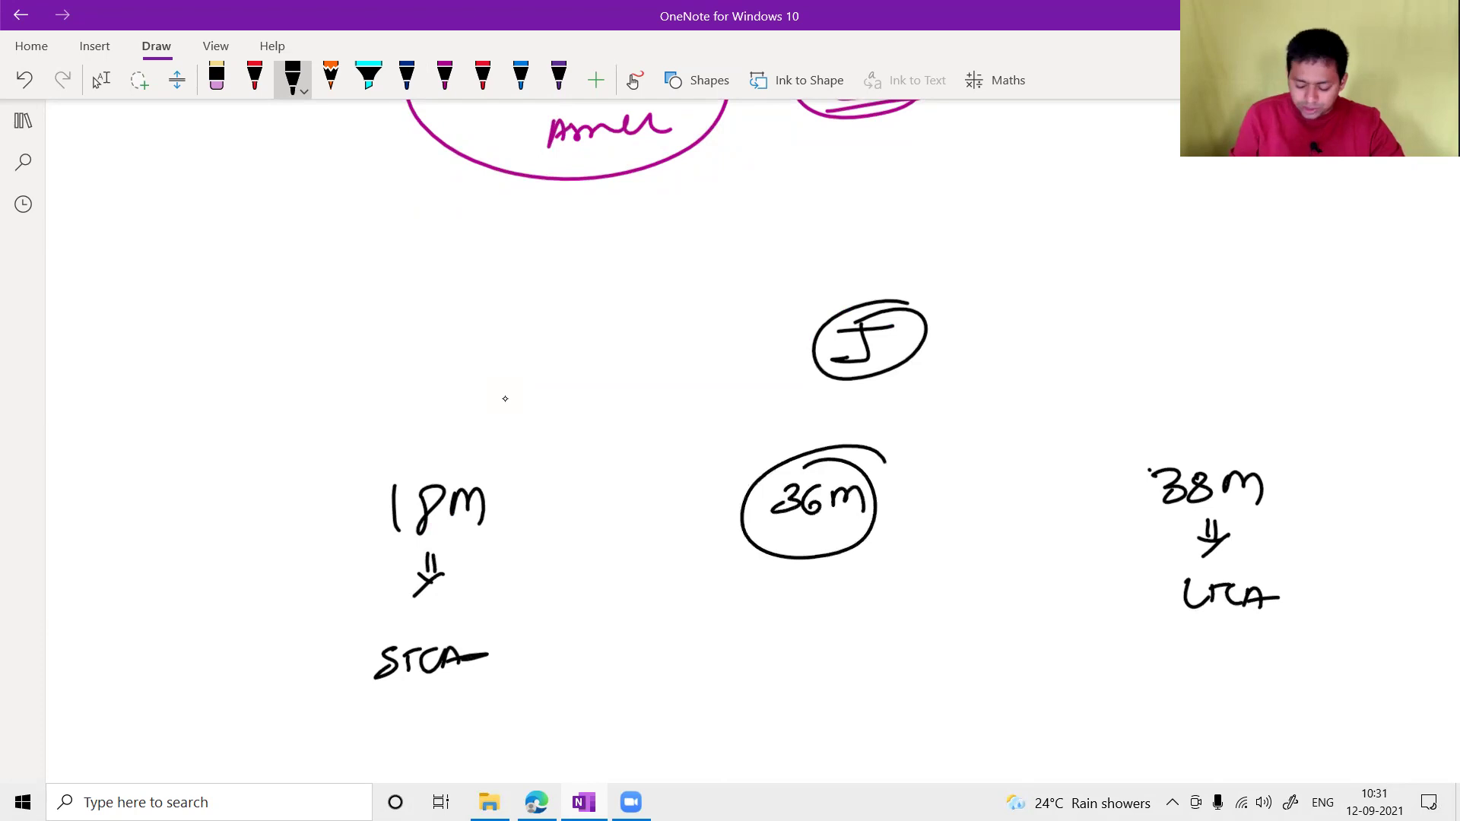
drag(757, 536, 857, 540)
drag(798, 594, 809, 623)
drag(796, 634, 824, 611)
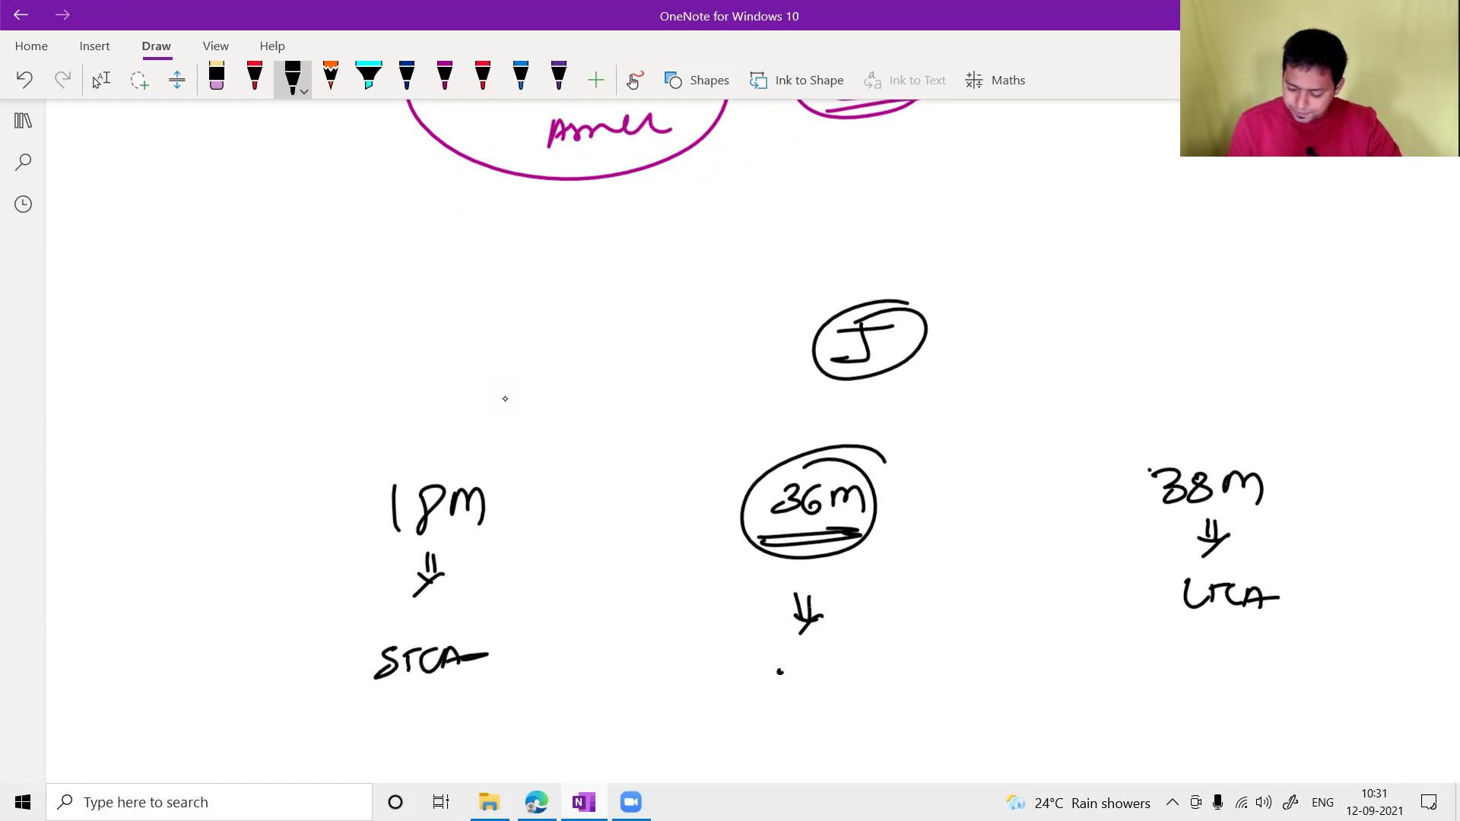
mouse_move(780, 671)
mouse_down()
mouse_move(785, 684)
mouse_move(842, 676)
mouse_up()
drag(785, 715, 878, 709)
drag(783, 728, 921, 715)
mouse_move(697, 442)
mouse_down()
mouse_move(880, 410)
mouse_move(902, 365)
mouse_up()
Return to the Capital Gain PDF, re-circling '≤36 months' and retracing the > sign
click(536, 801)
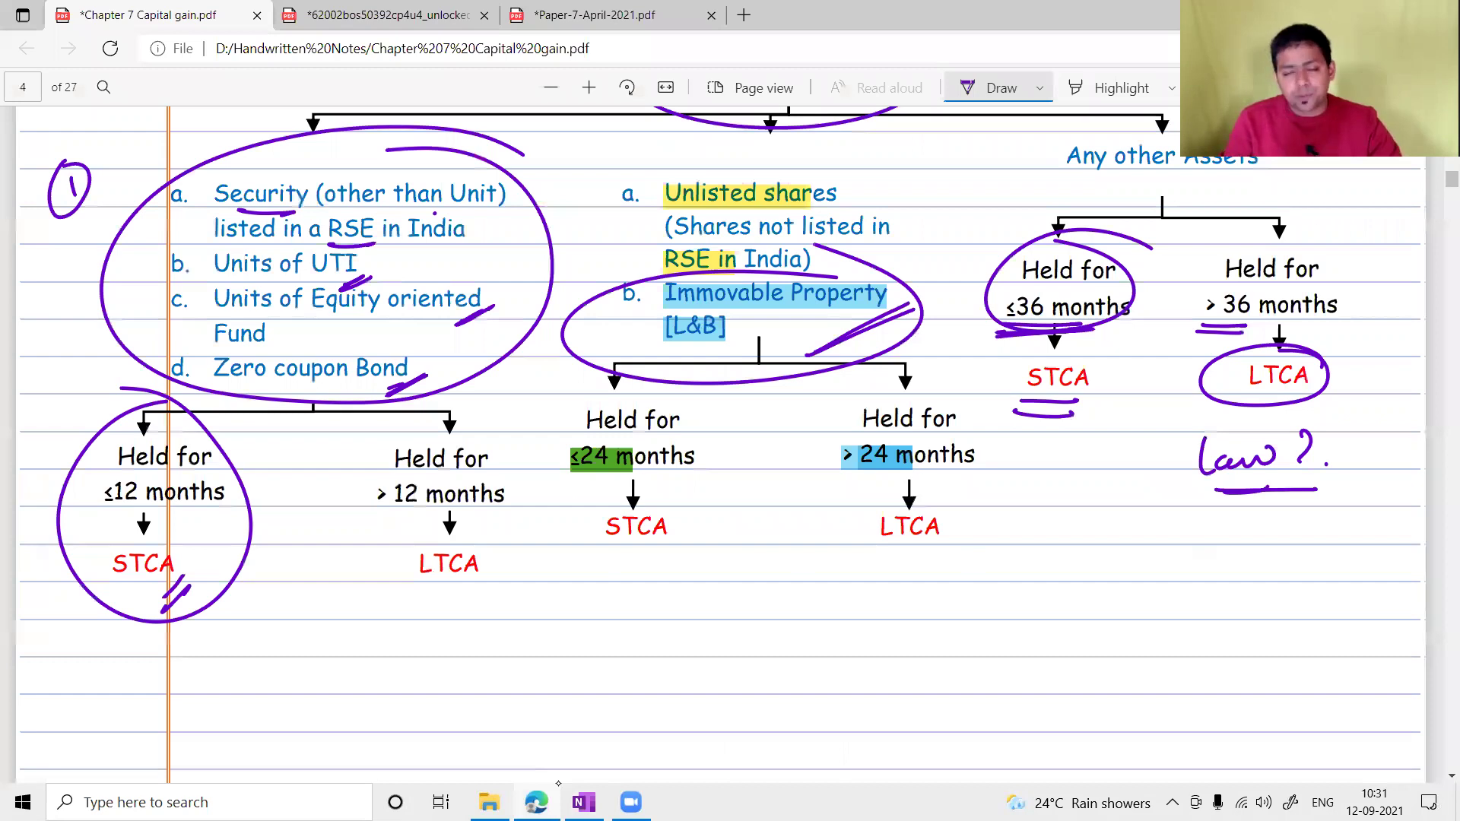
drag(1145, 232, 1008, 308)
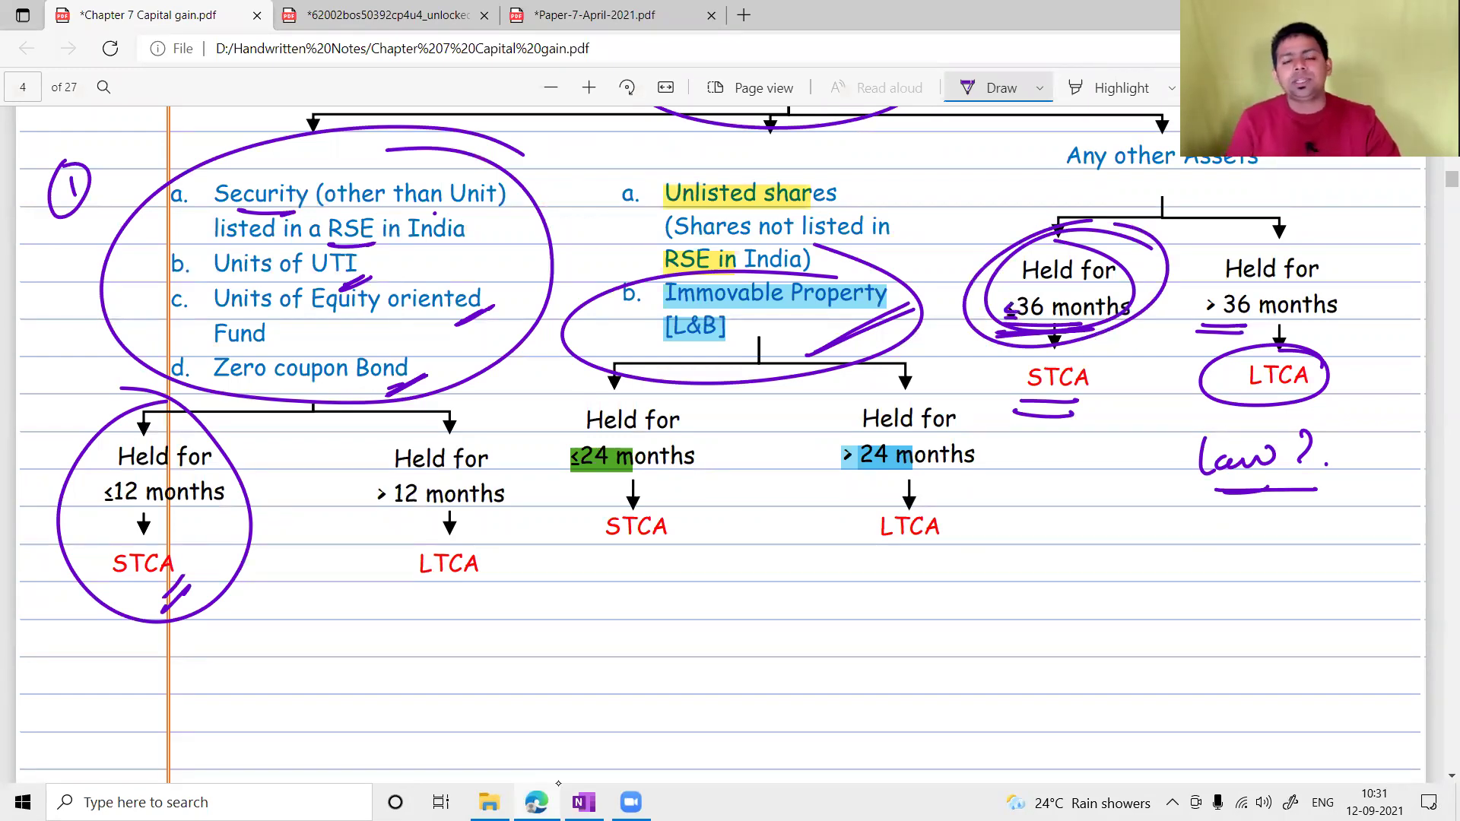
drag(1195, 298, 1193, 323)
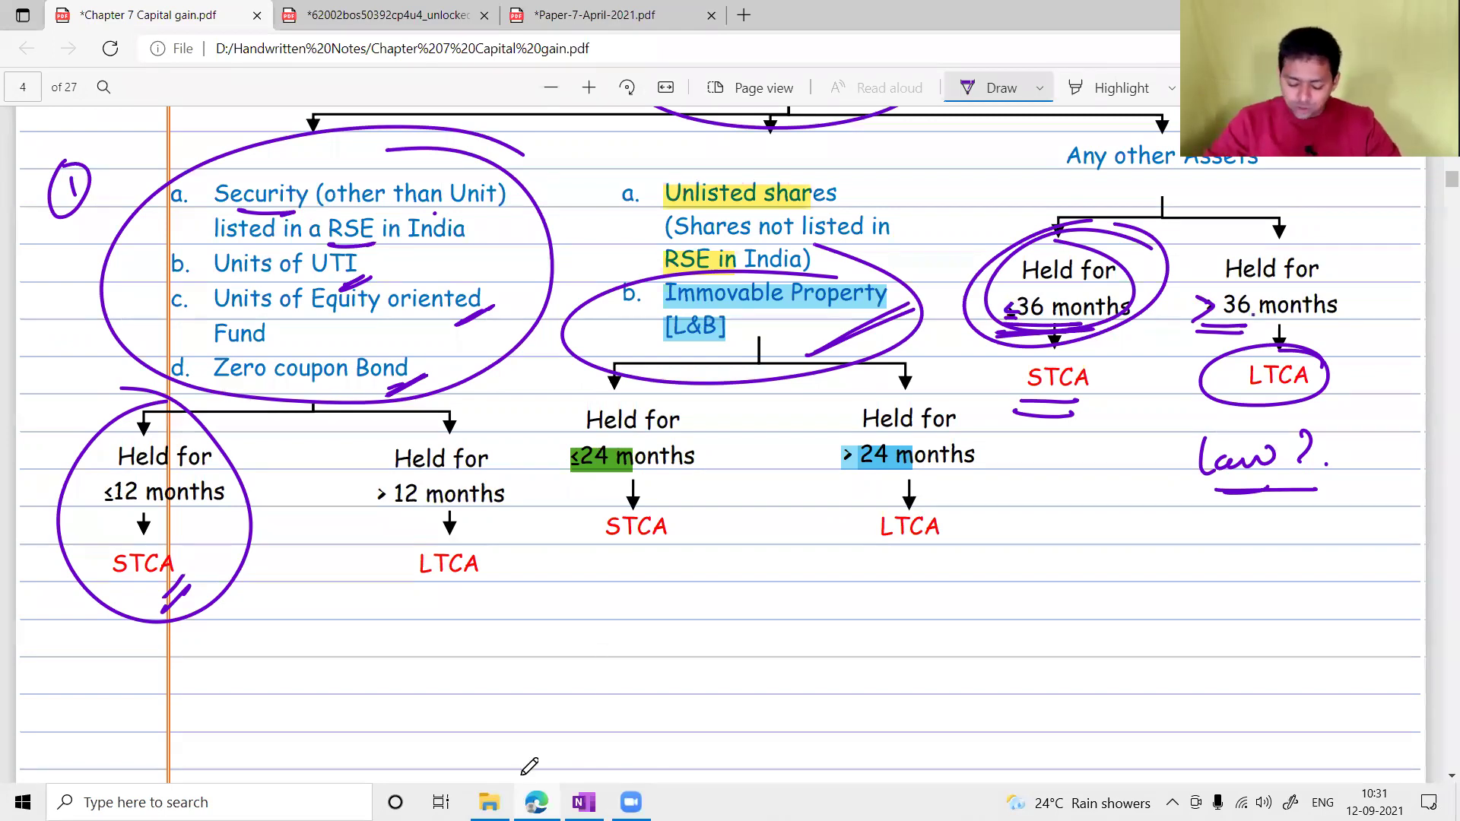
scroll(624, 483, down, 5)
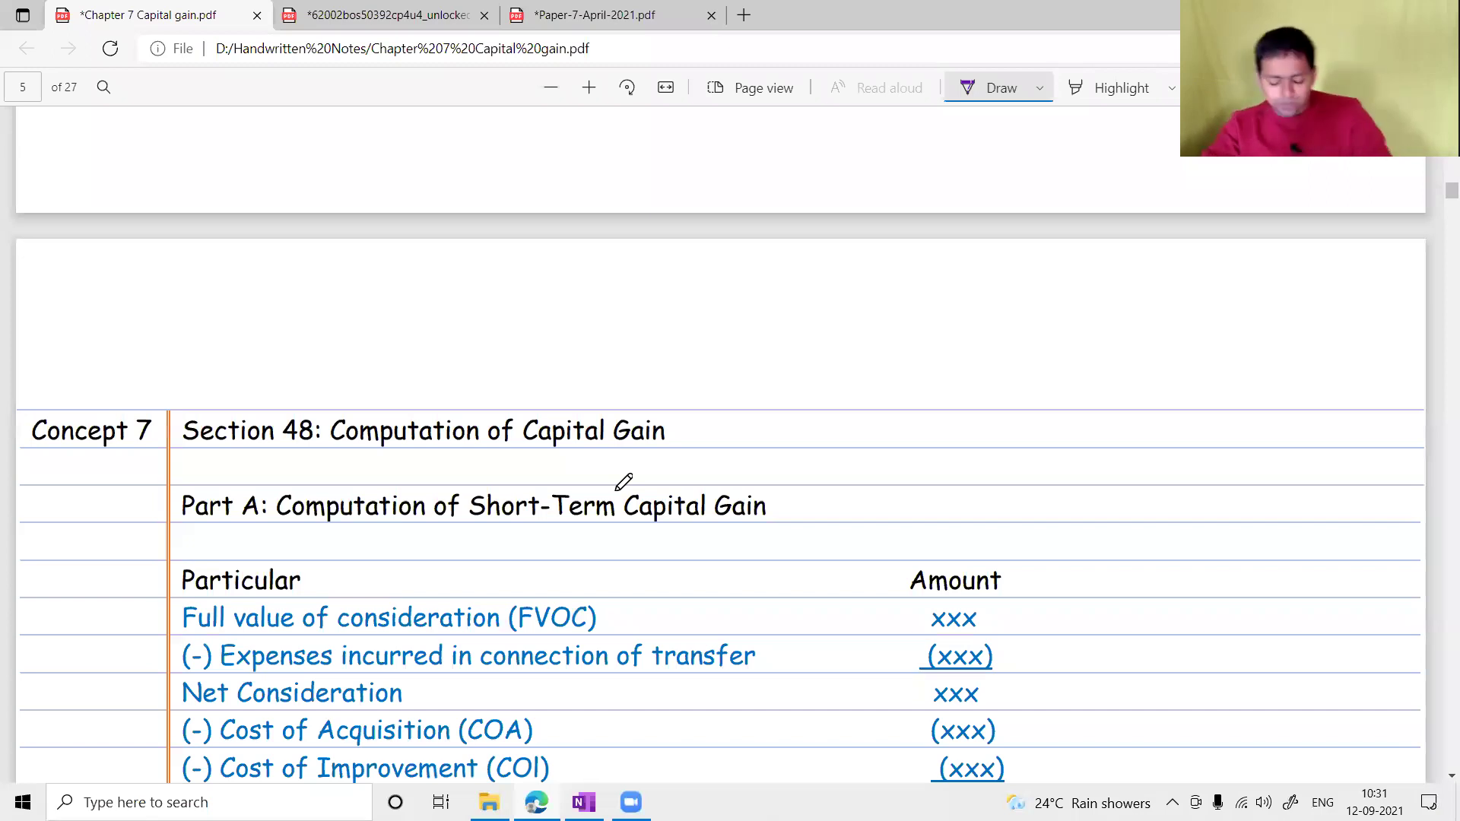
scroll(625, 483, down, 2)
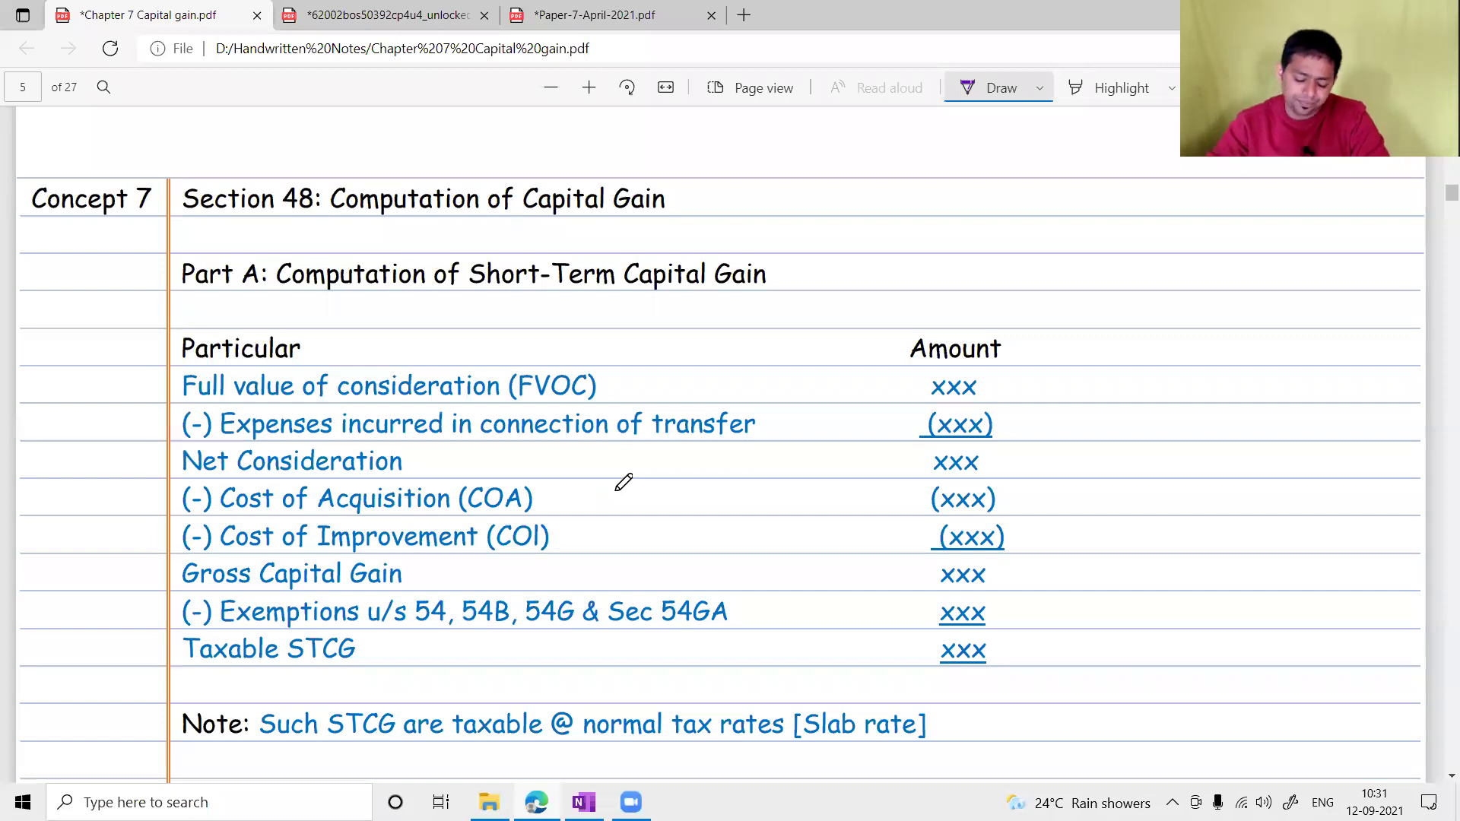
scroll(624, 482, up, 3)
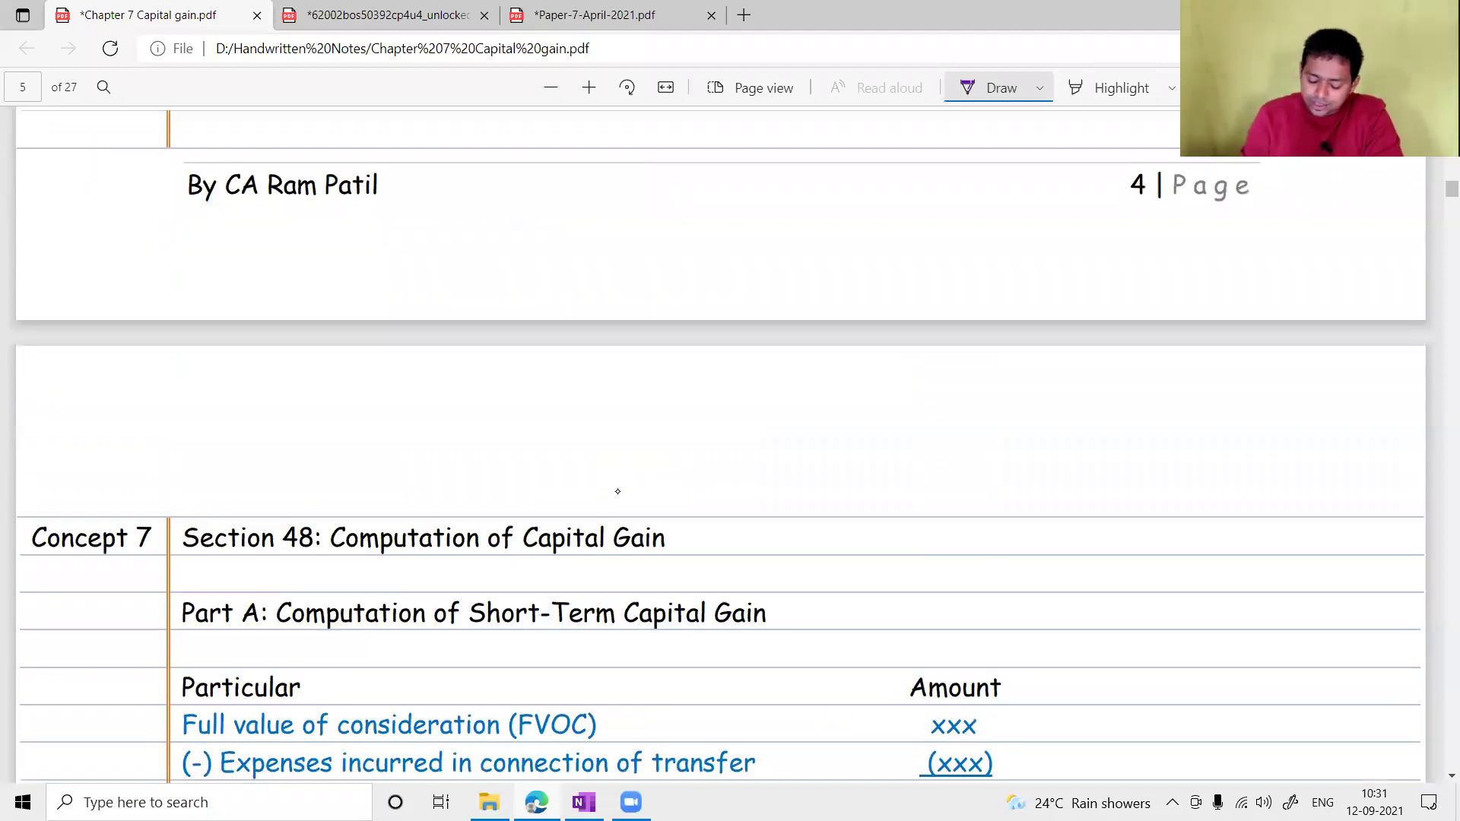
scroll(624, 483, up, 5)
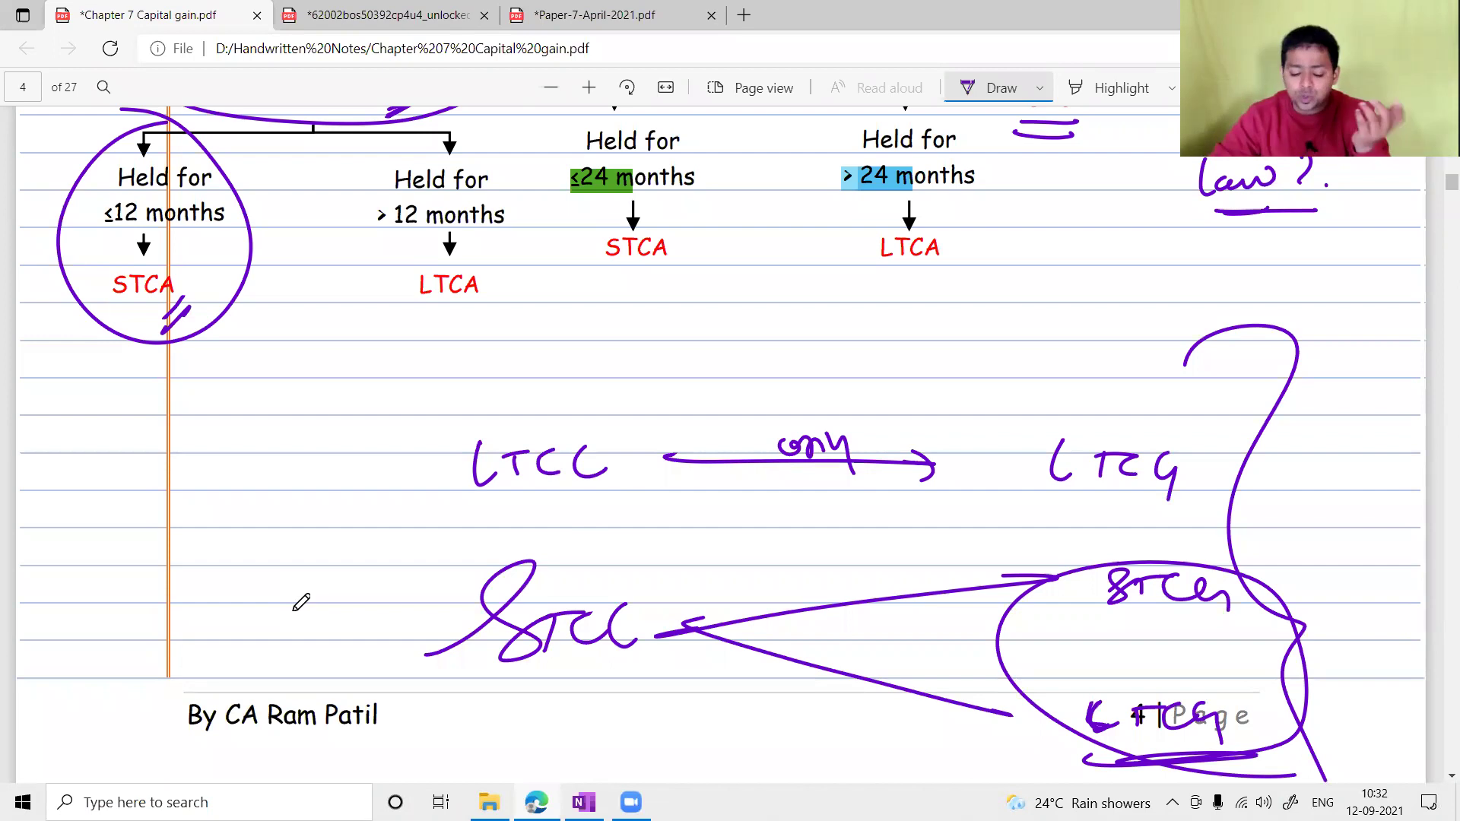
scroll(293, 618, down, 3)
scroll(300, 603, down, 1)
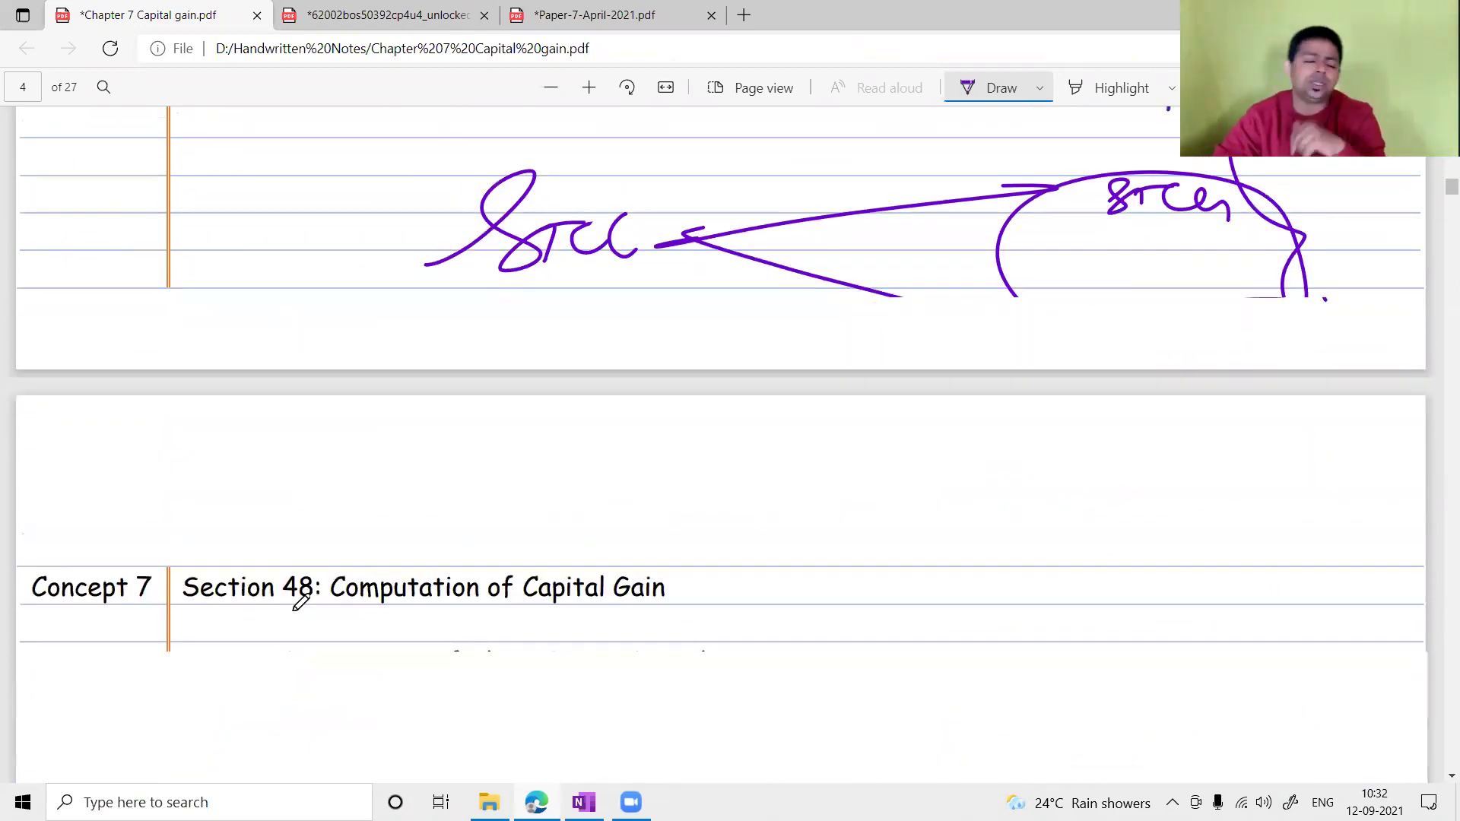
scroll(301, 603, down, 3)
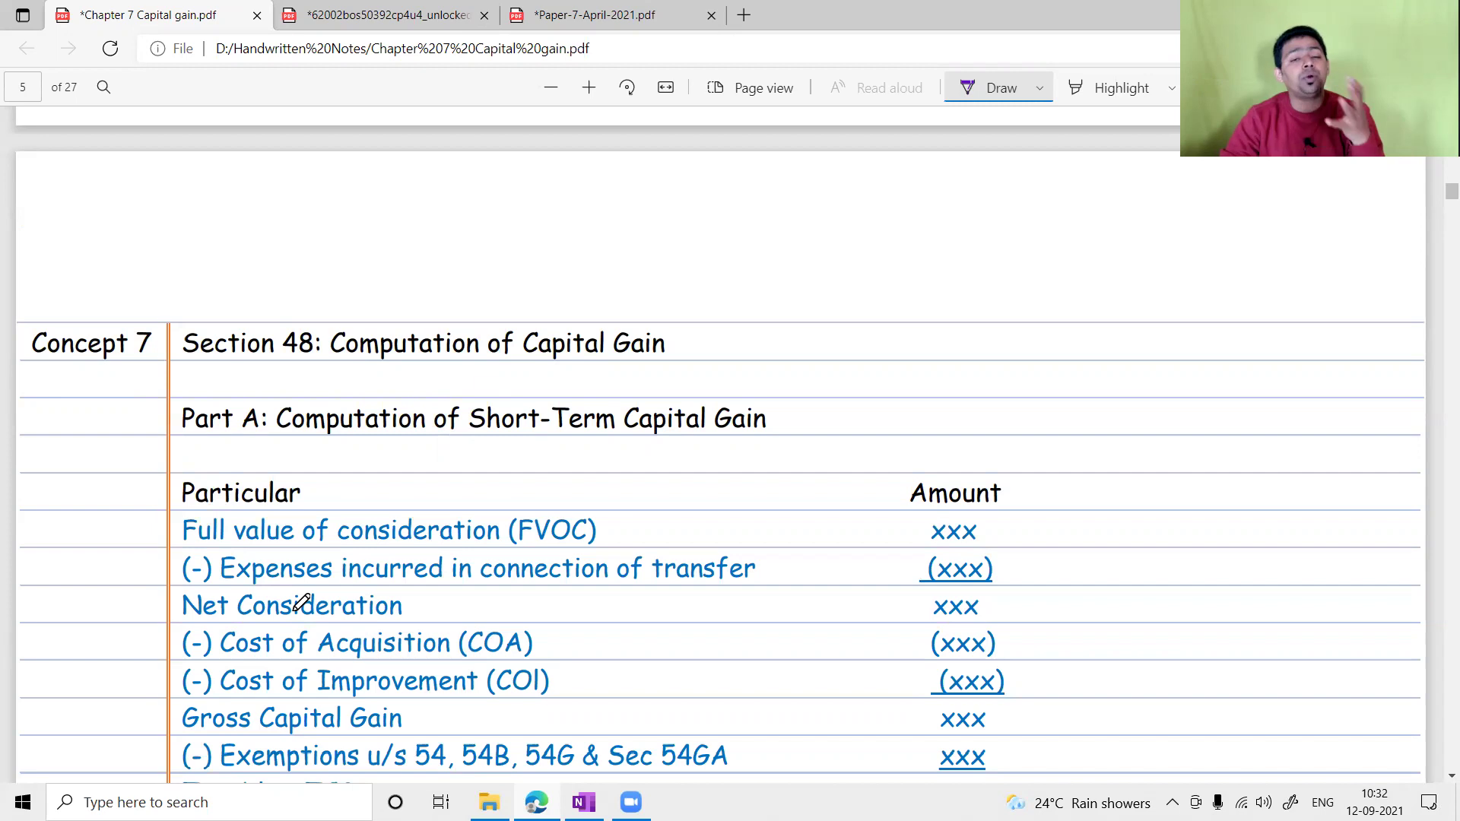
scroll(300, 603, down, 3)
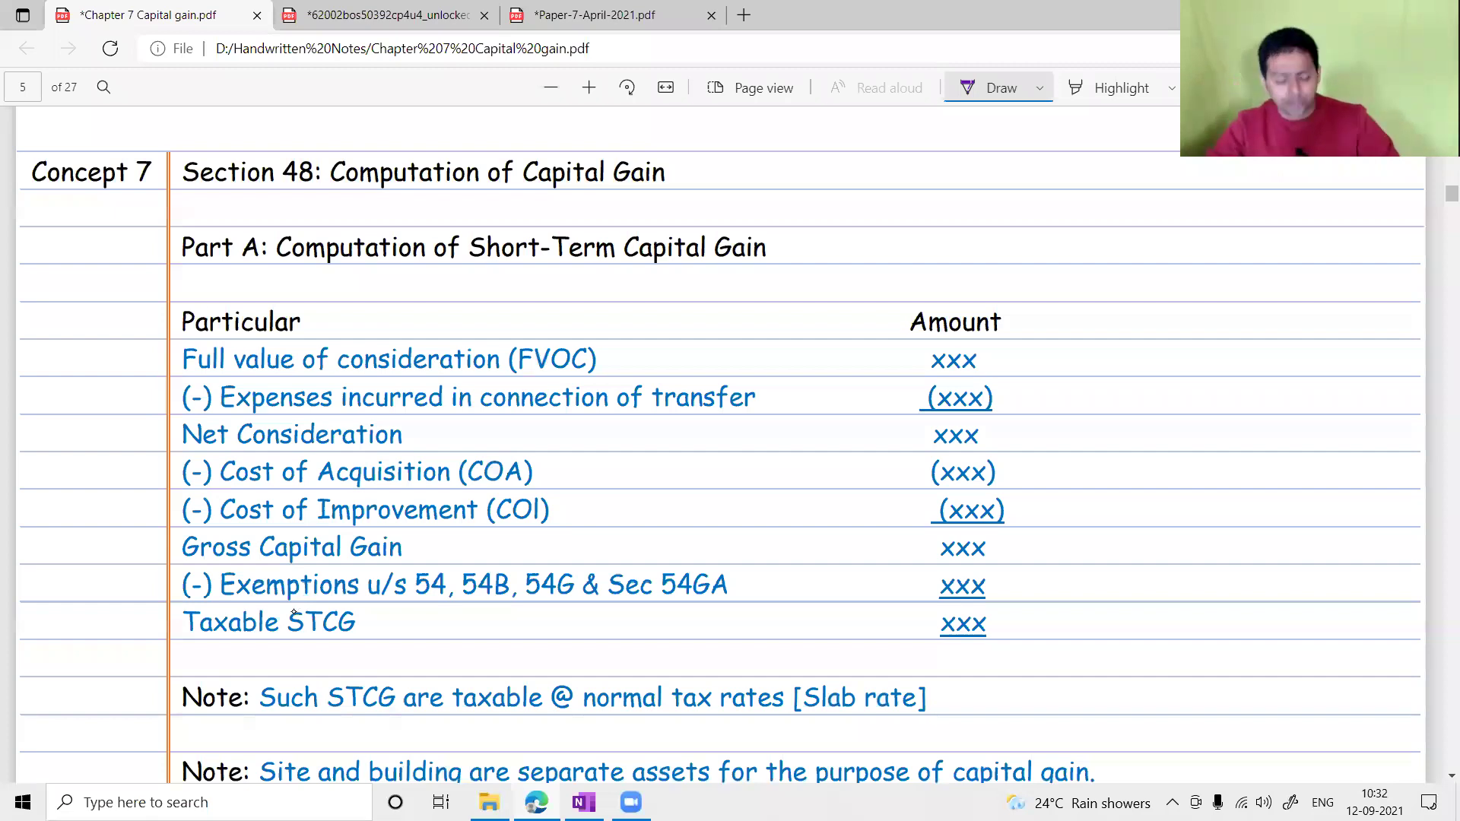
scroll(294, 612, down, 1)
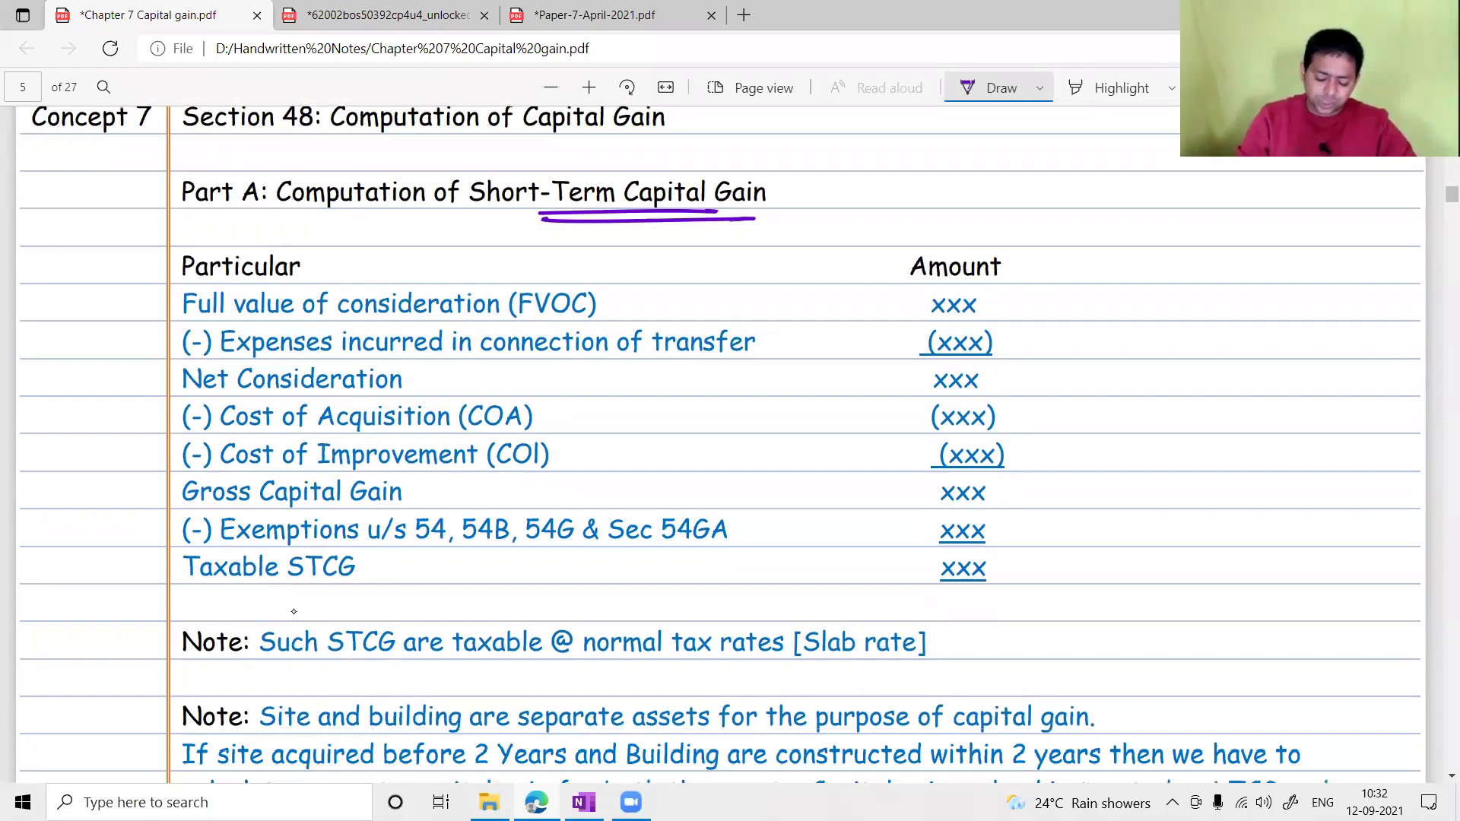
Tick the full value amount, underline the expenses row, circle net consideration, mark COA and COI
drag(999, 299, 1043, 295)
drag(253, 361, 406, 363)
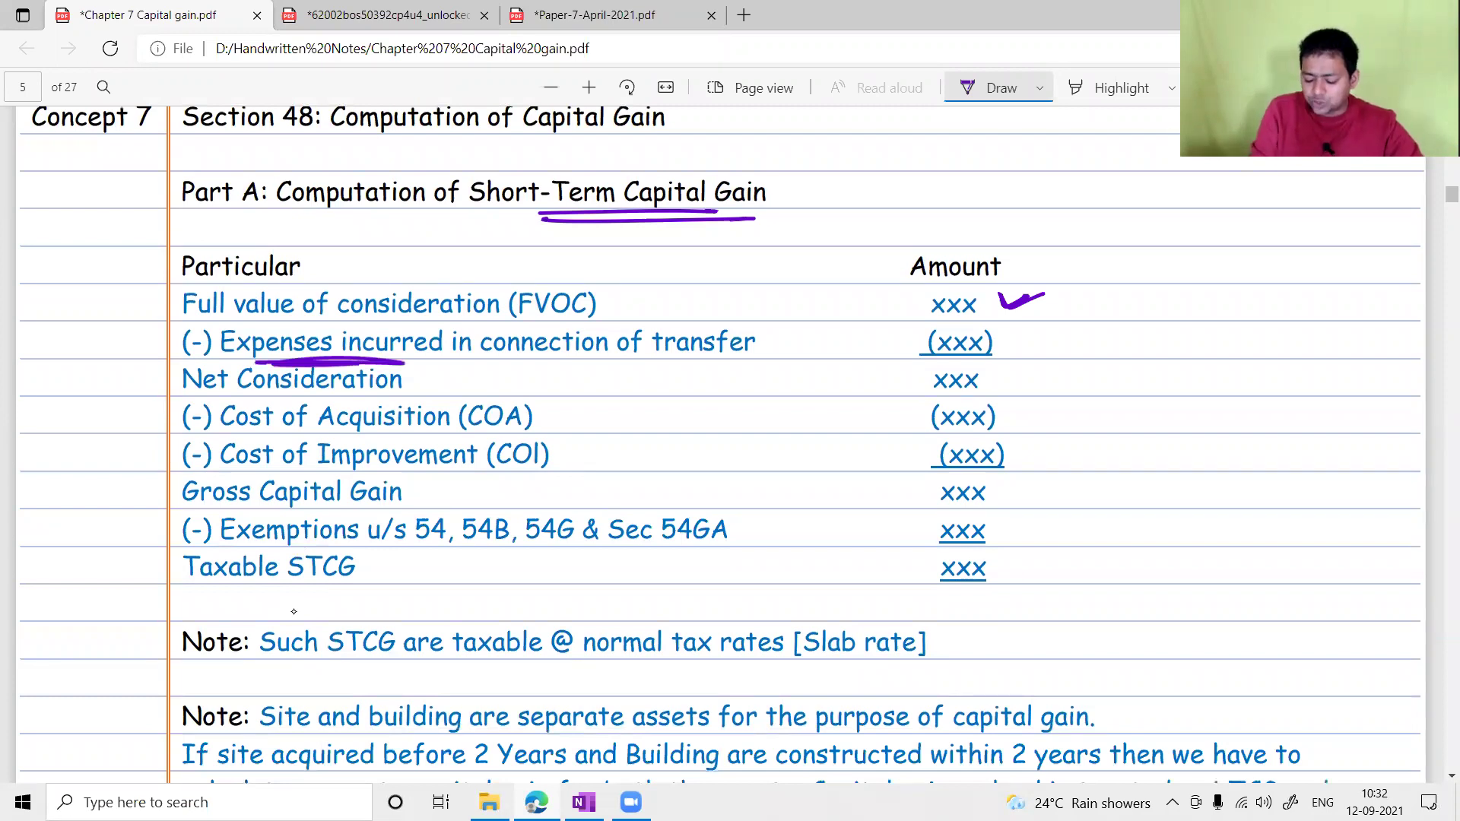
mouse_move(615, 358)
mouse_down()
mouse_move(746, 356)
mouse_move(296, 329)
mouse_up()
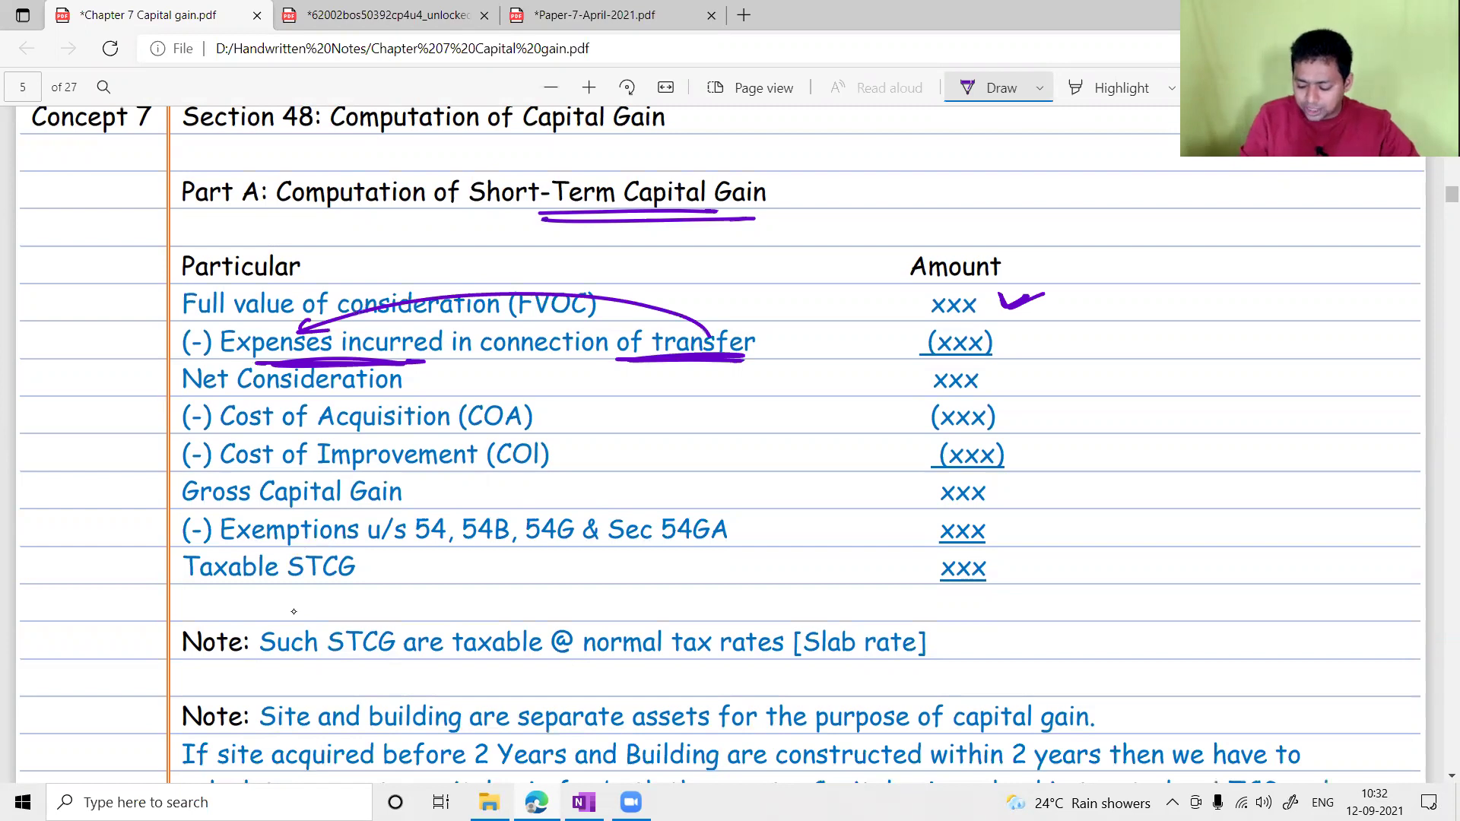
drag(1001, 365, 1009, 369)
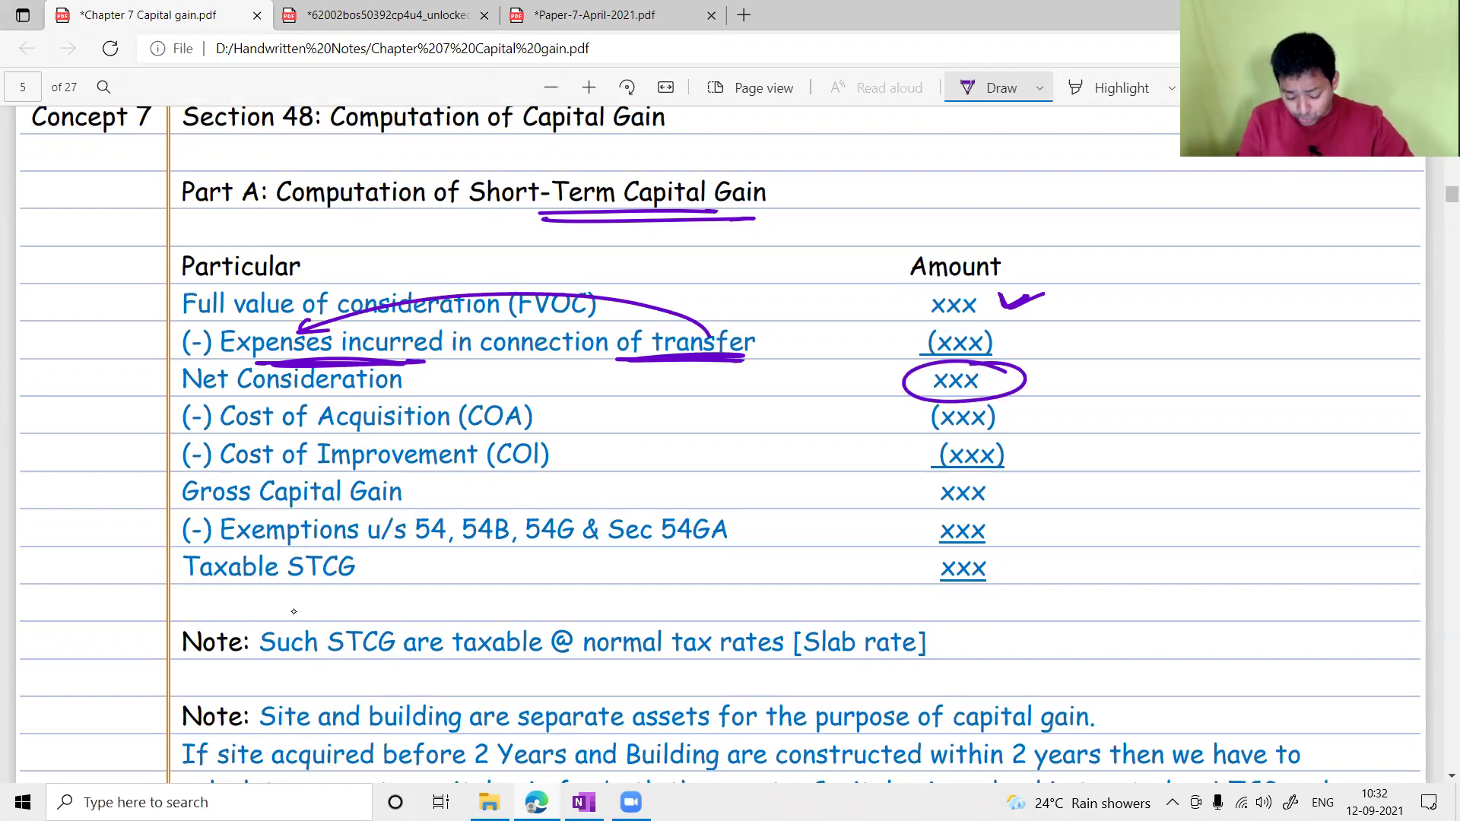
drag(507, 434, 560, 425)
drag(518, 473, 578, 469)
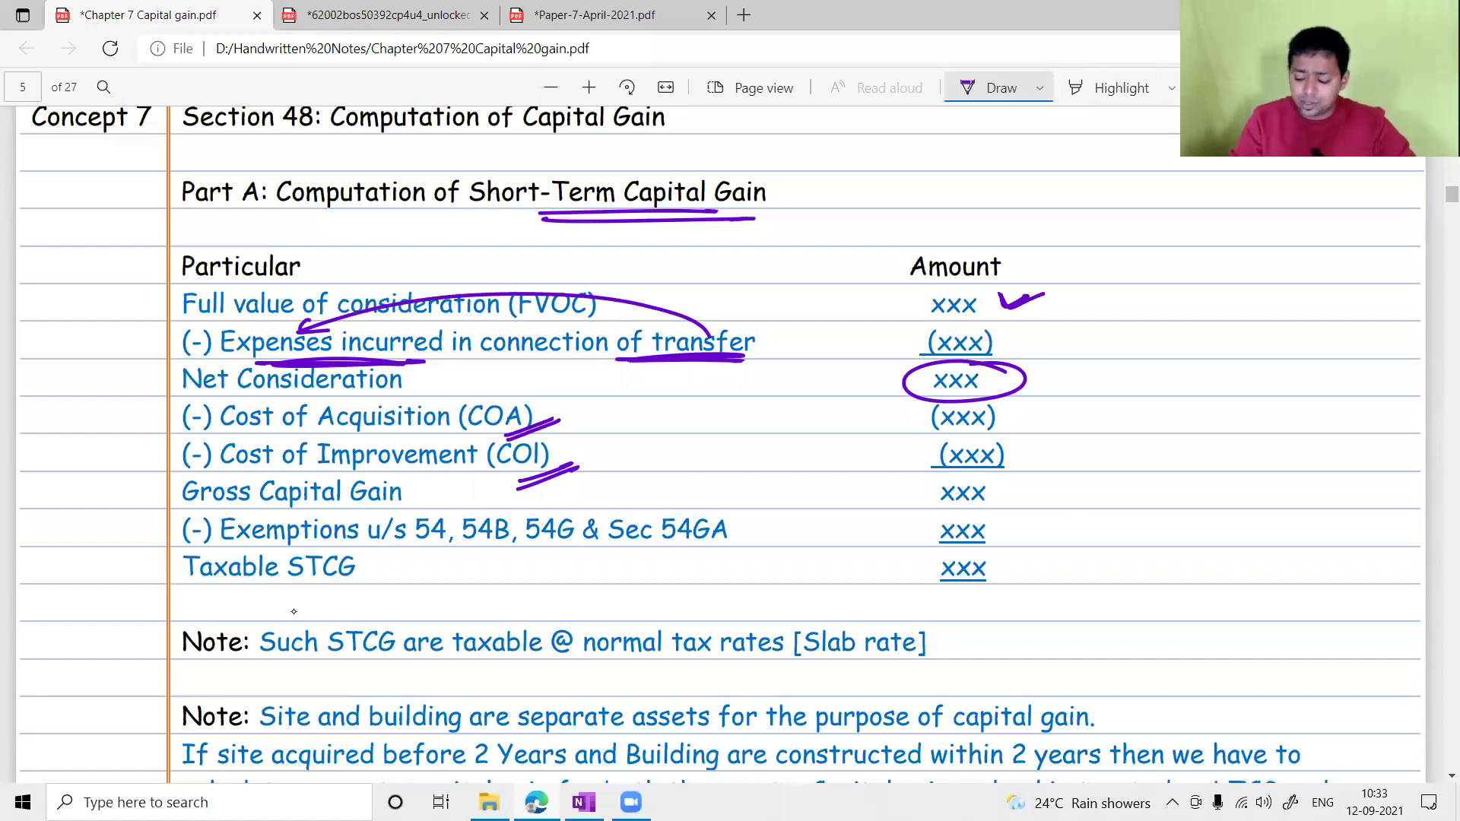
Highlight the Cost of Improvement and Gross Capital Gain amounts
drag(924, 467, 1004, 469)
drag(921, 510, 1005, 510)
click(1121, 88)
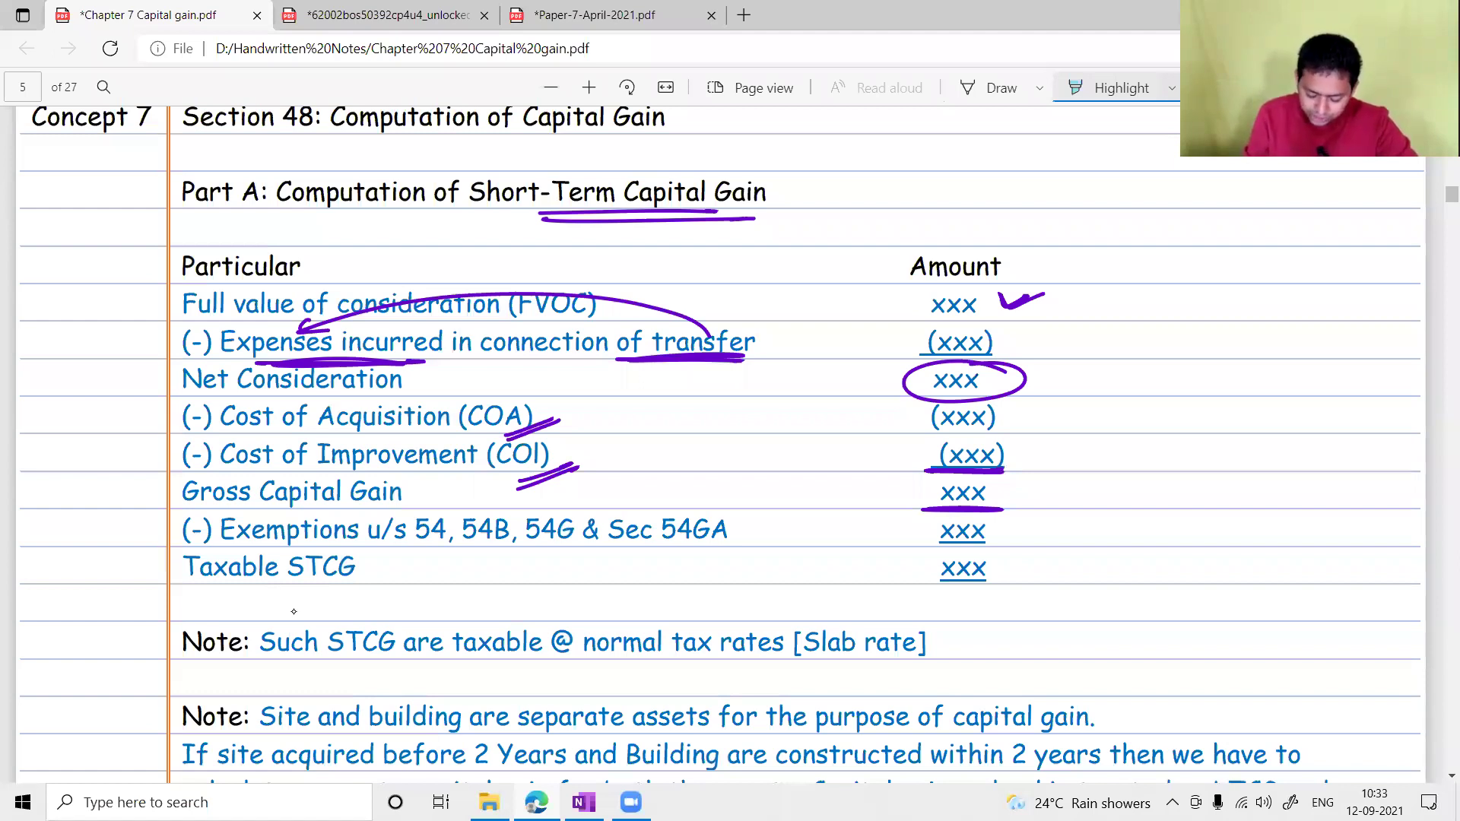
Write 54B beside Taxable STCG and a B over 54 in the Exemptions row
click(993, 88)
drag(413, 536, 442, 526)
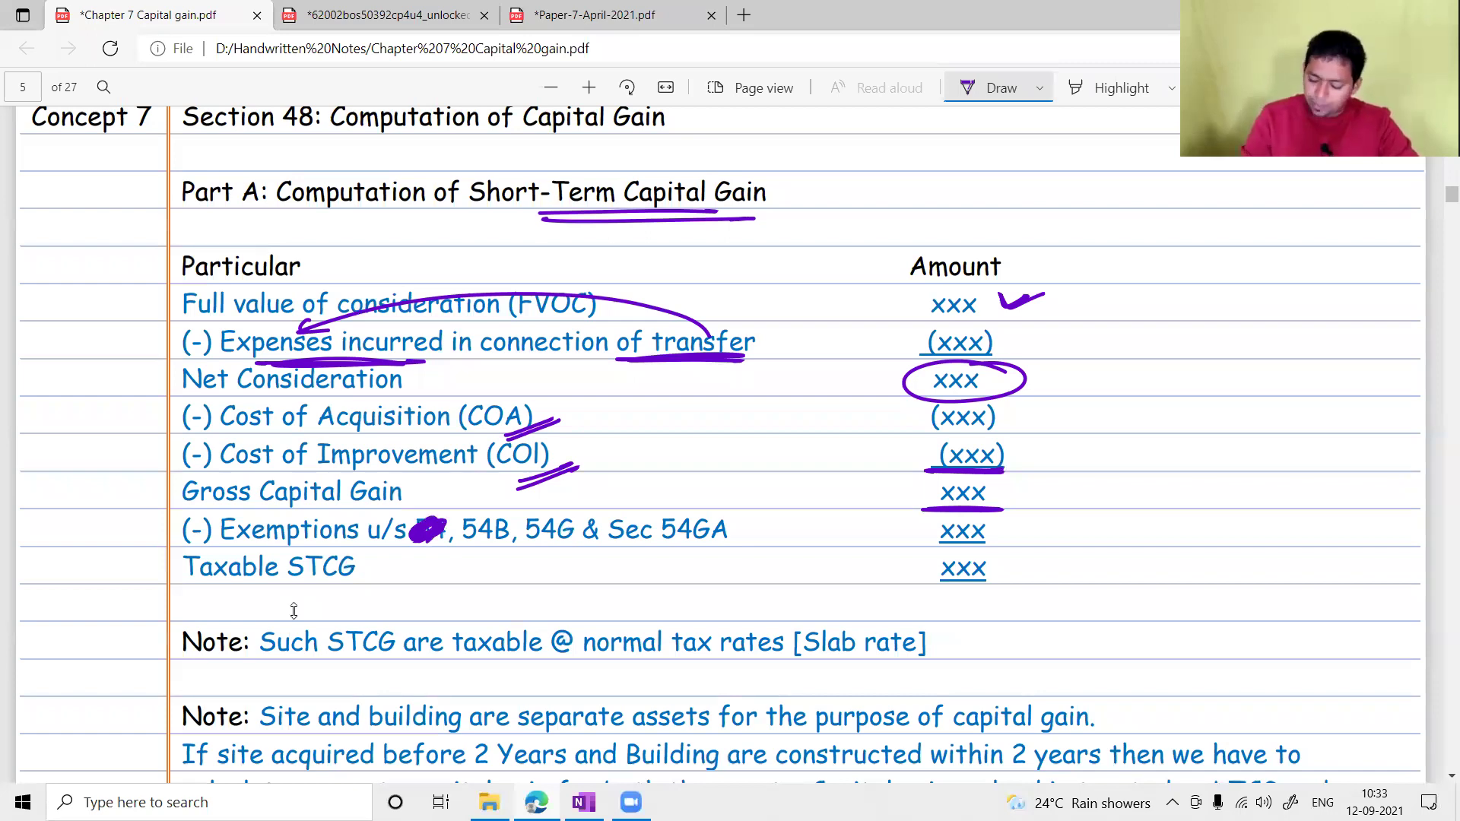
key(ctrl+z)
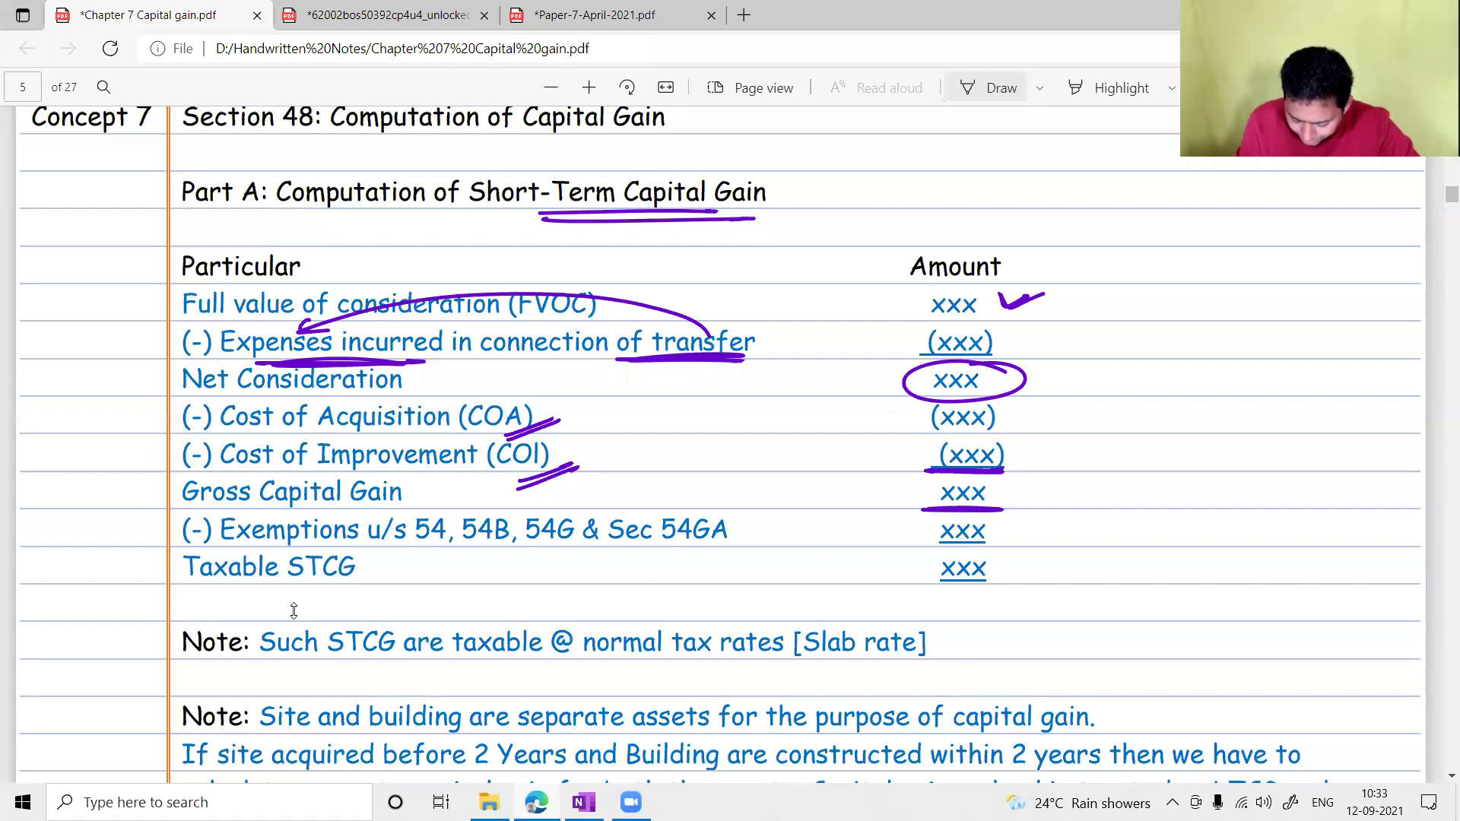
click(398, 555)
drag(400, 552, 426, 572)
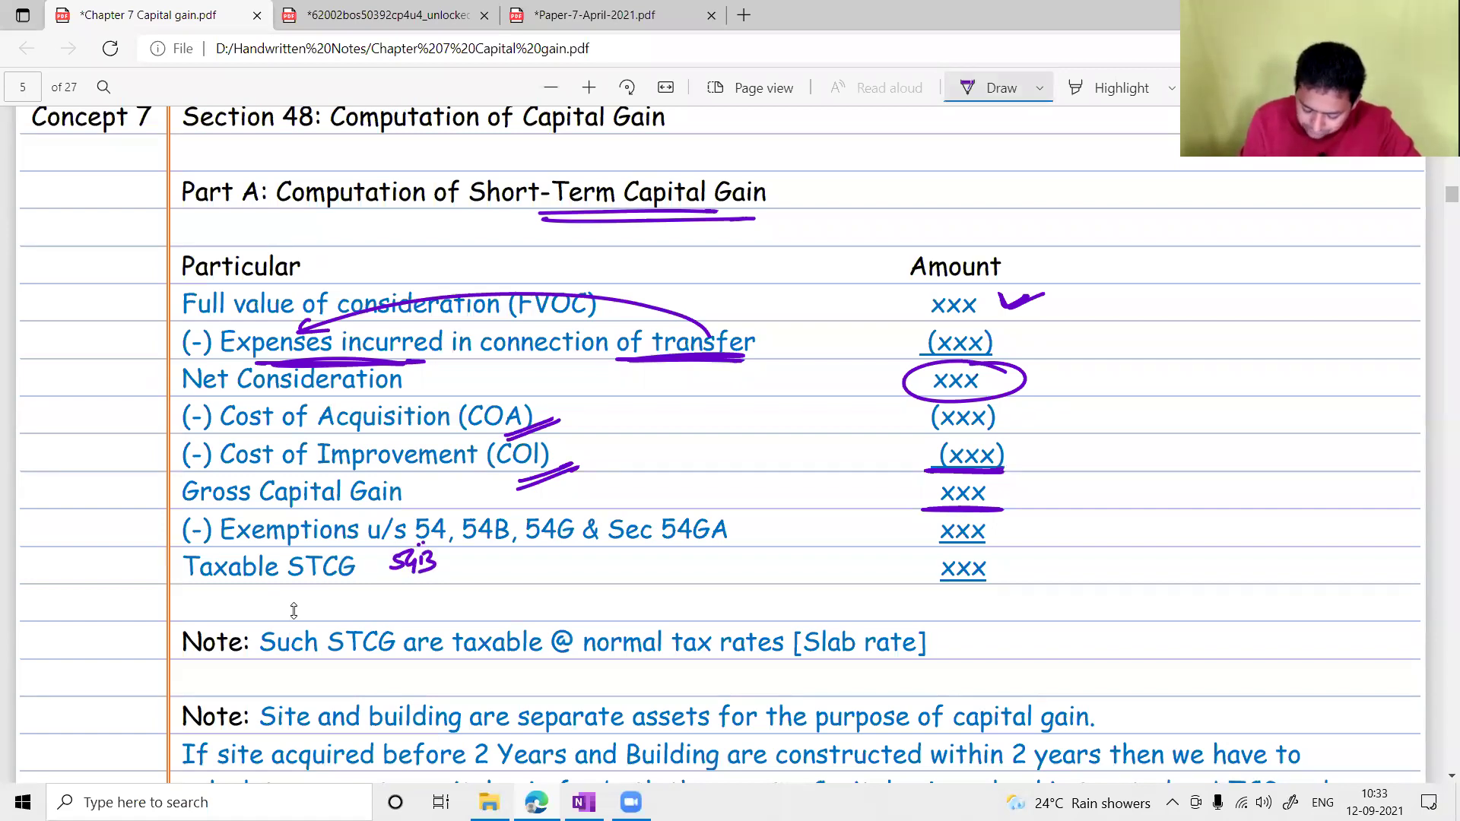
drag(498, 520, 509, 539)
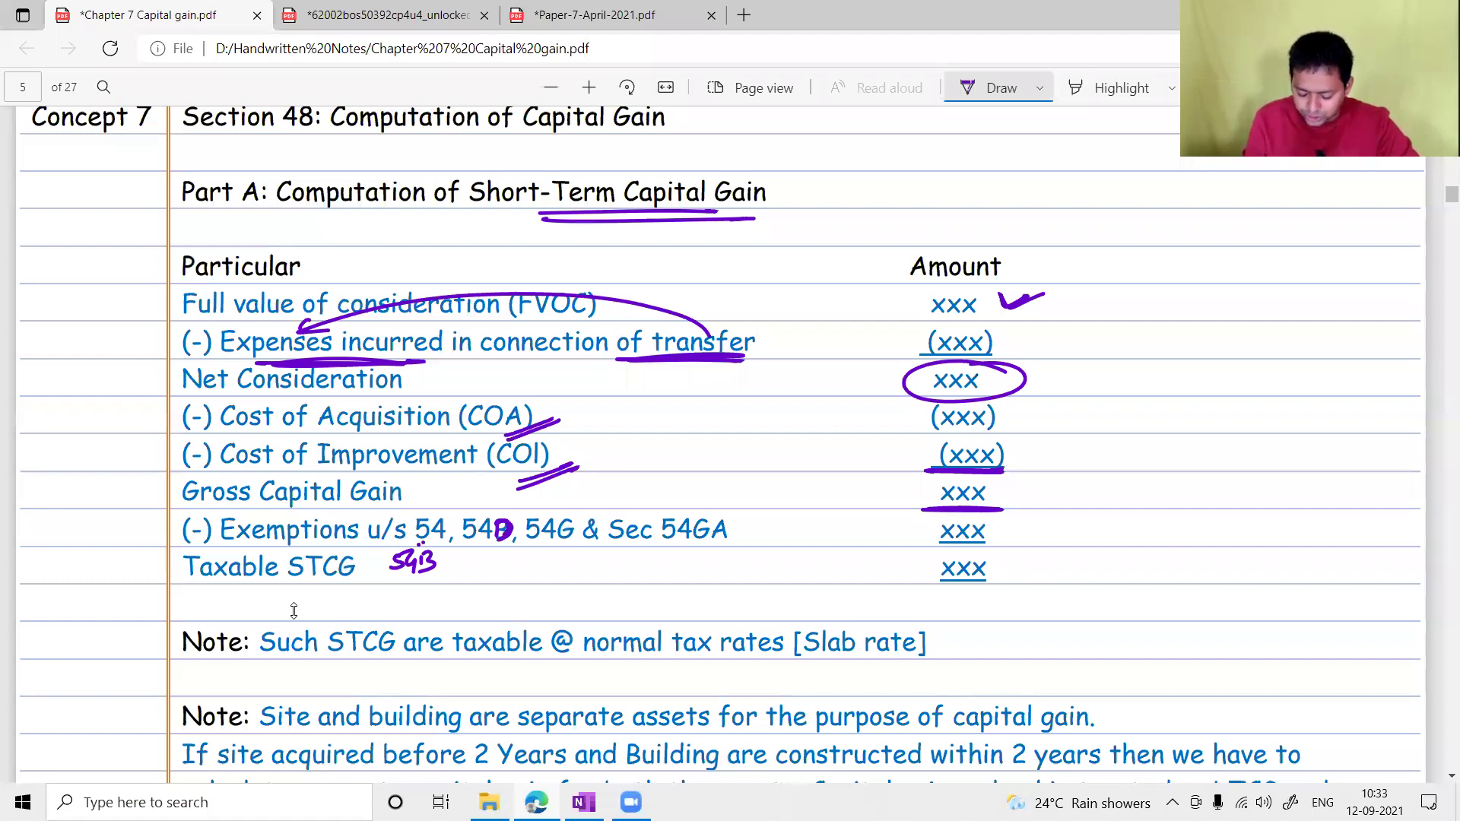
drag(445, 521, 459, 541)
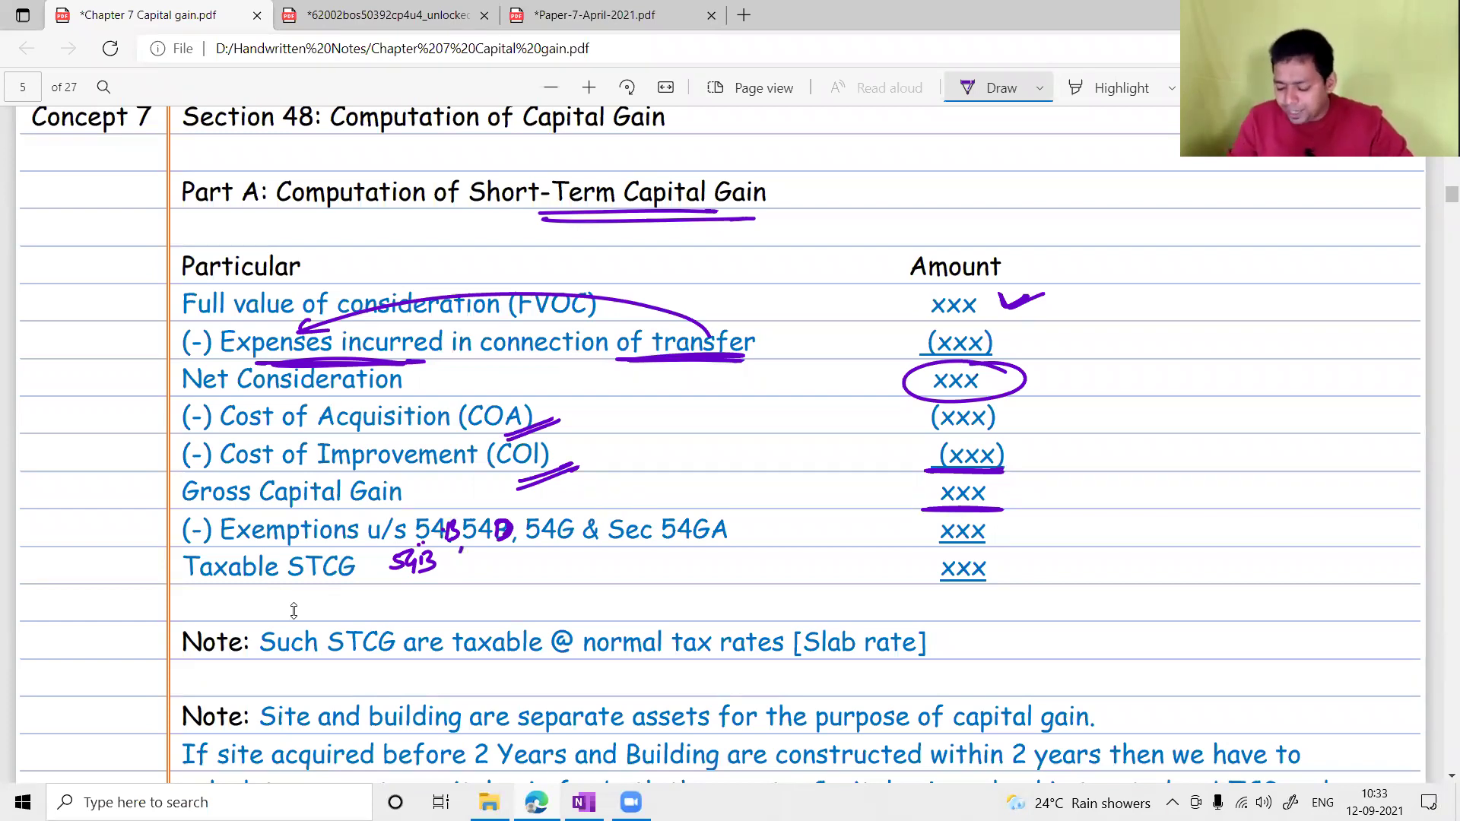
Add BD and ST notes in the right margin, circling and underlining them
drag(1171, 322, 1174, 349)
drag(1203, 326, 1204, 345)
mouse_move(1170, 354)
mouse_down()
mouse_move(1218, 354)
mouse_move(1165, 452)
mouse_move(1204, 436)
mouse_move(1193, 419)
mouse_up()
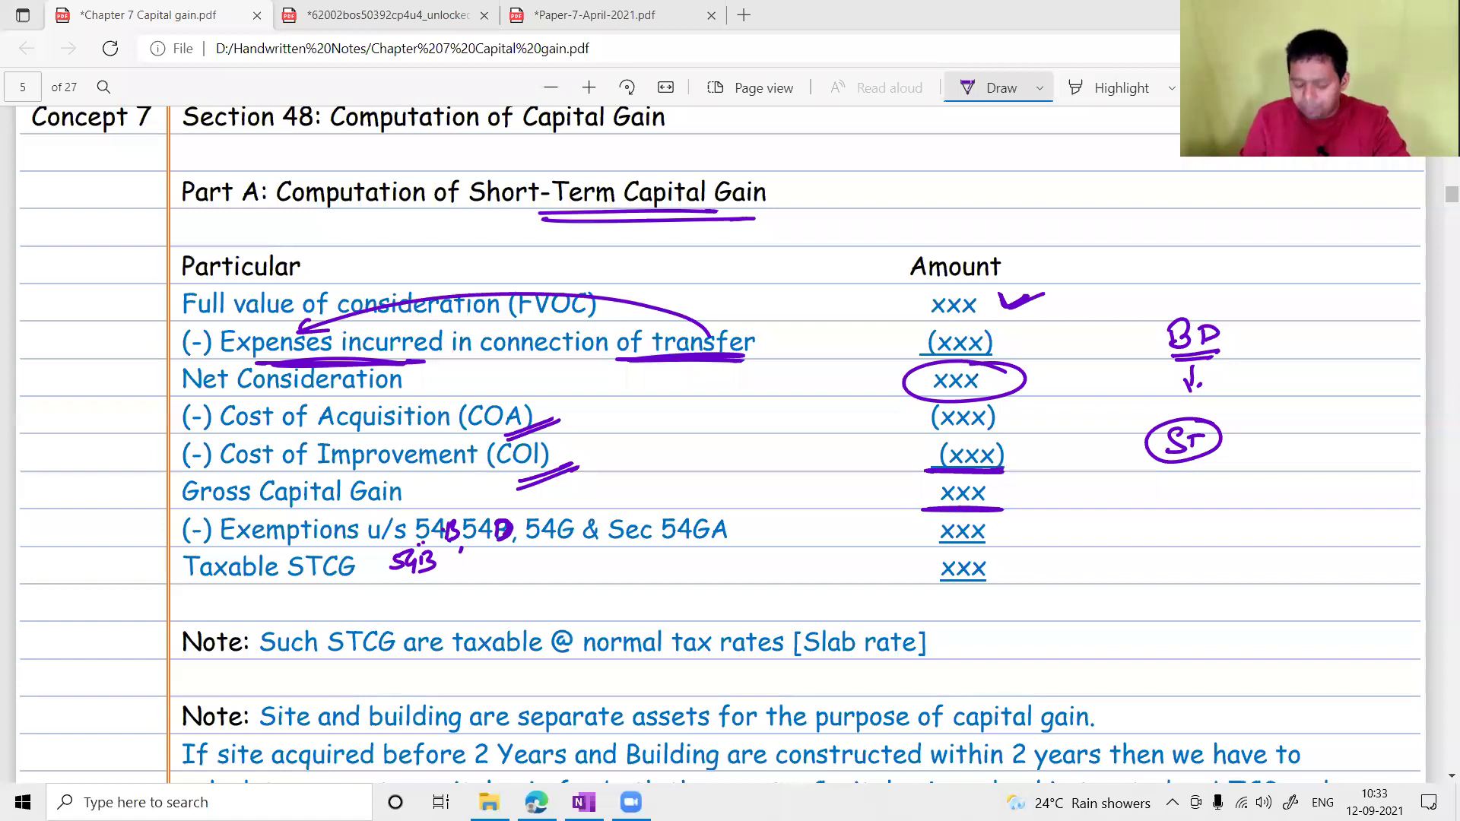
drag(1195, 308, 1209, 362)
drag(1139, 465, 1226, 459)
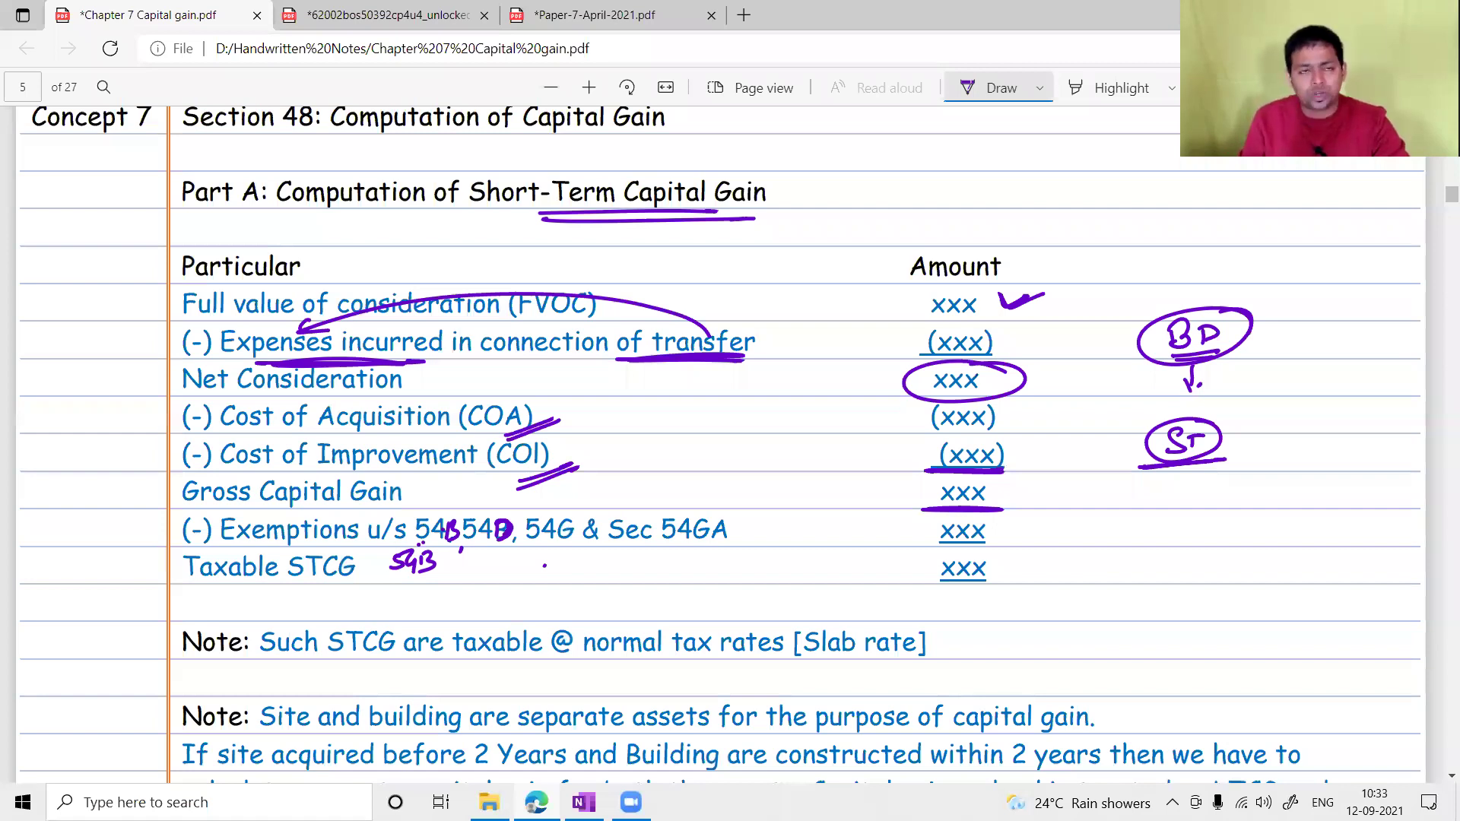
Double-underline 54G and 54GA, mark under the exemption sections, and re-circle ST
drag(556, 546, 582, 546)
drag(689, 546, 739, 545)
drag(688, 554, 741, 553)
drag(493, 557, 488, 584)
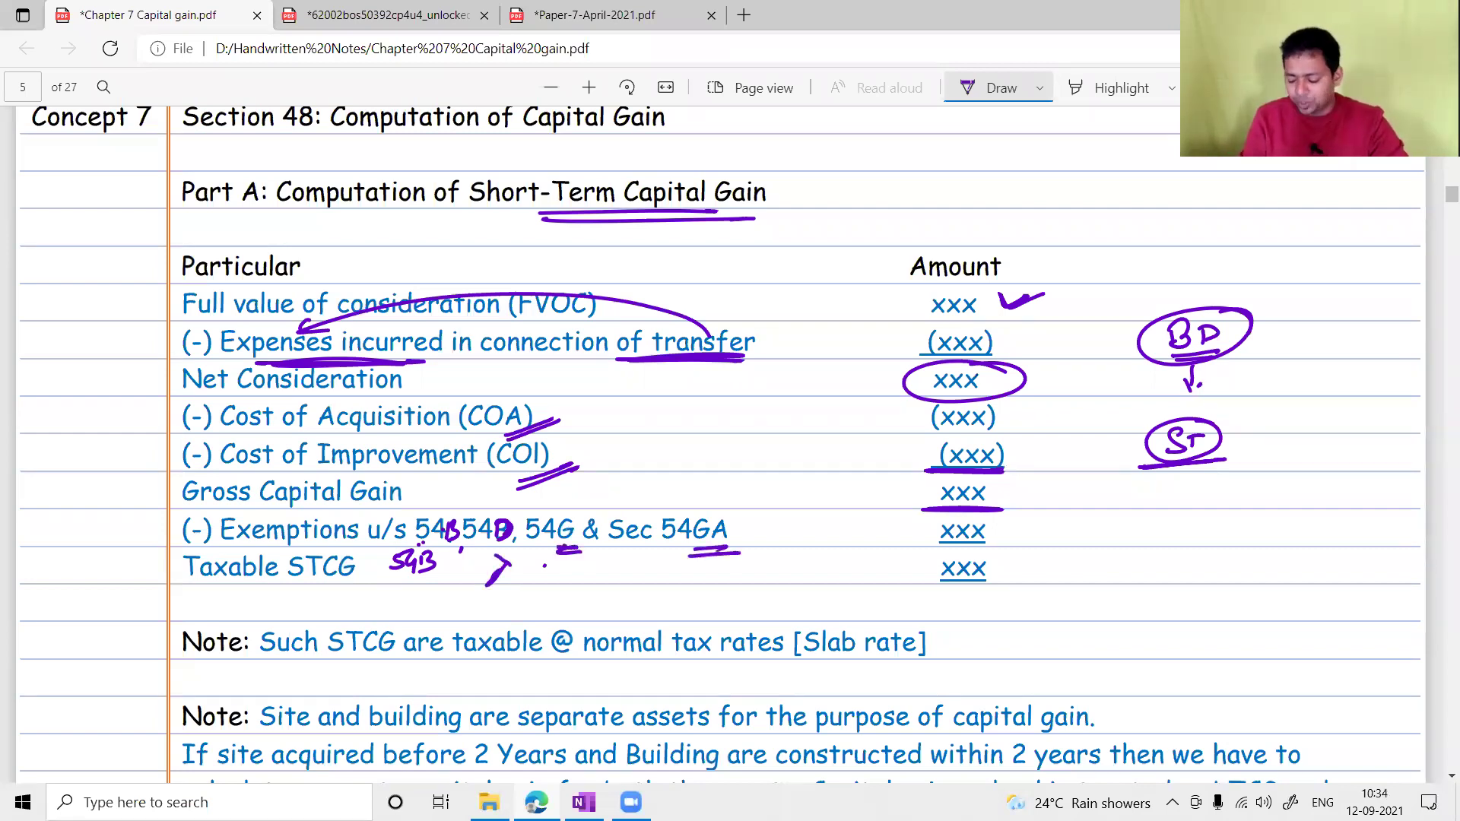
drag(1211, 420, 1227, 454)
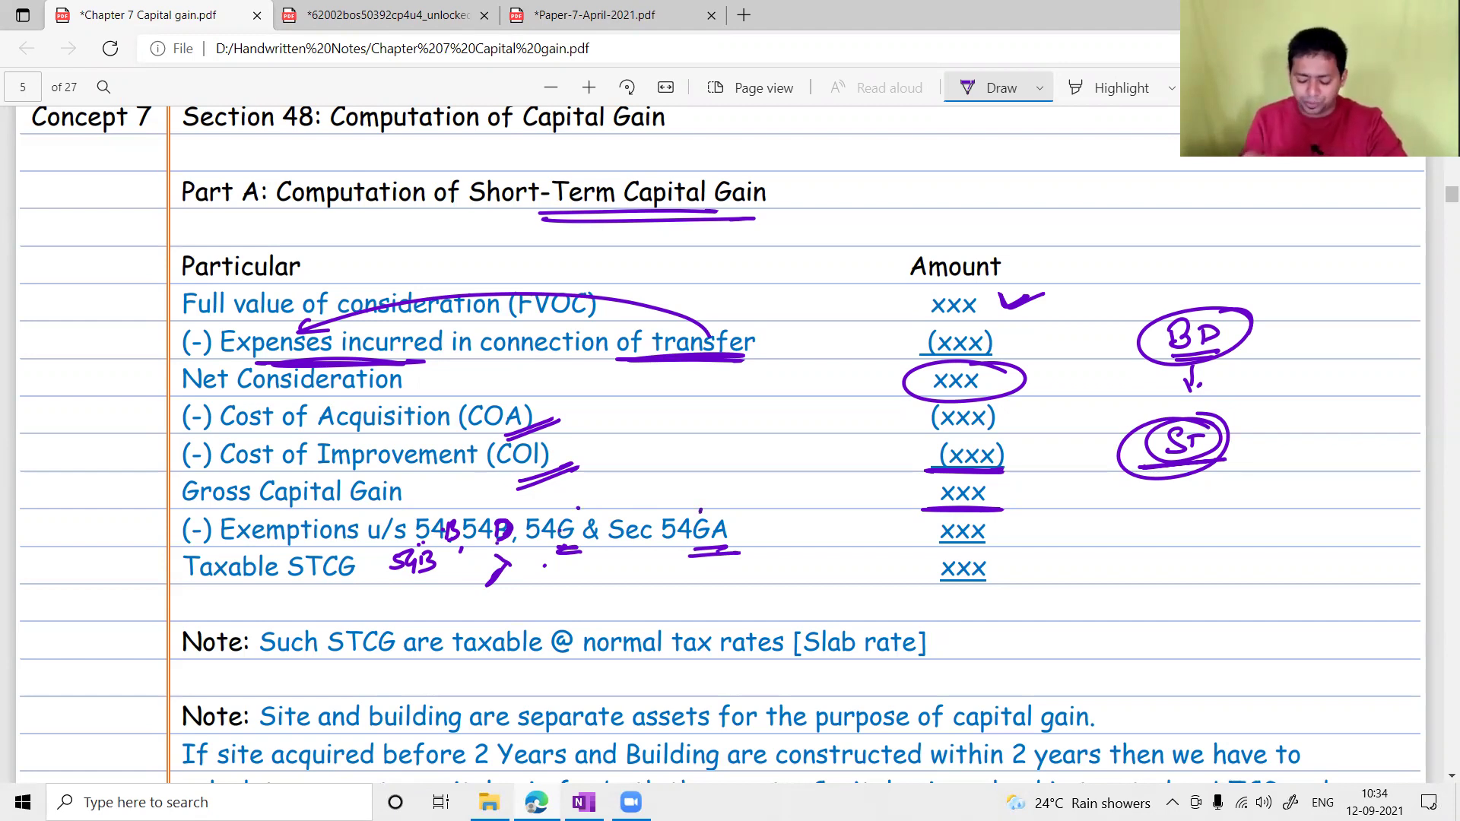
Put a cross above 54G and a tick above 54GA, then box the exemption notes
click(699, 514)
drag(566, 500, 579, 509)
drag(698, 495, 707, 507)
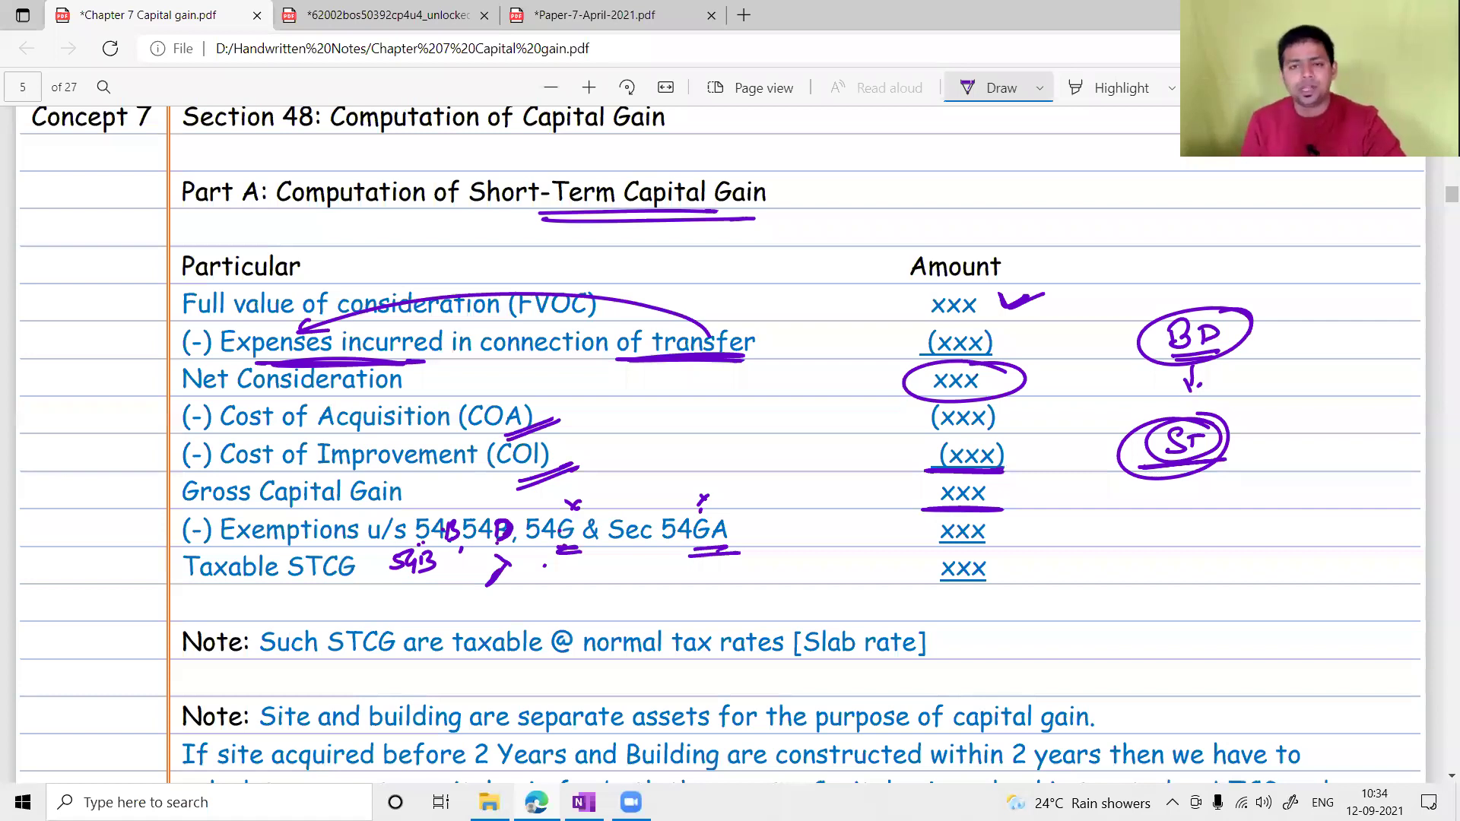
drag(355, 502, 340, 593)
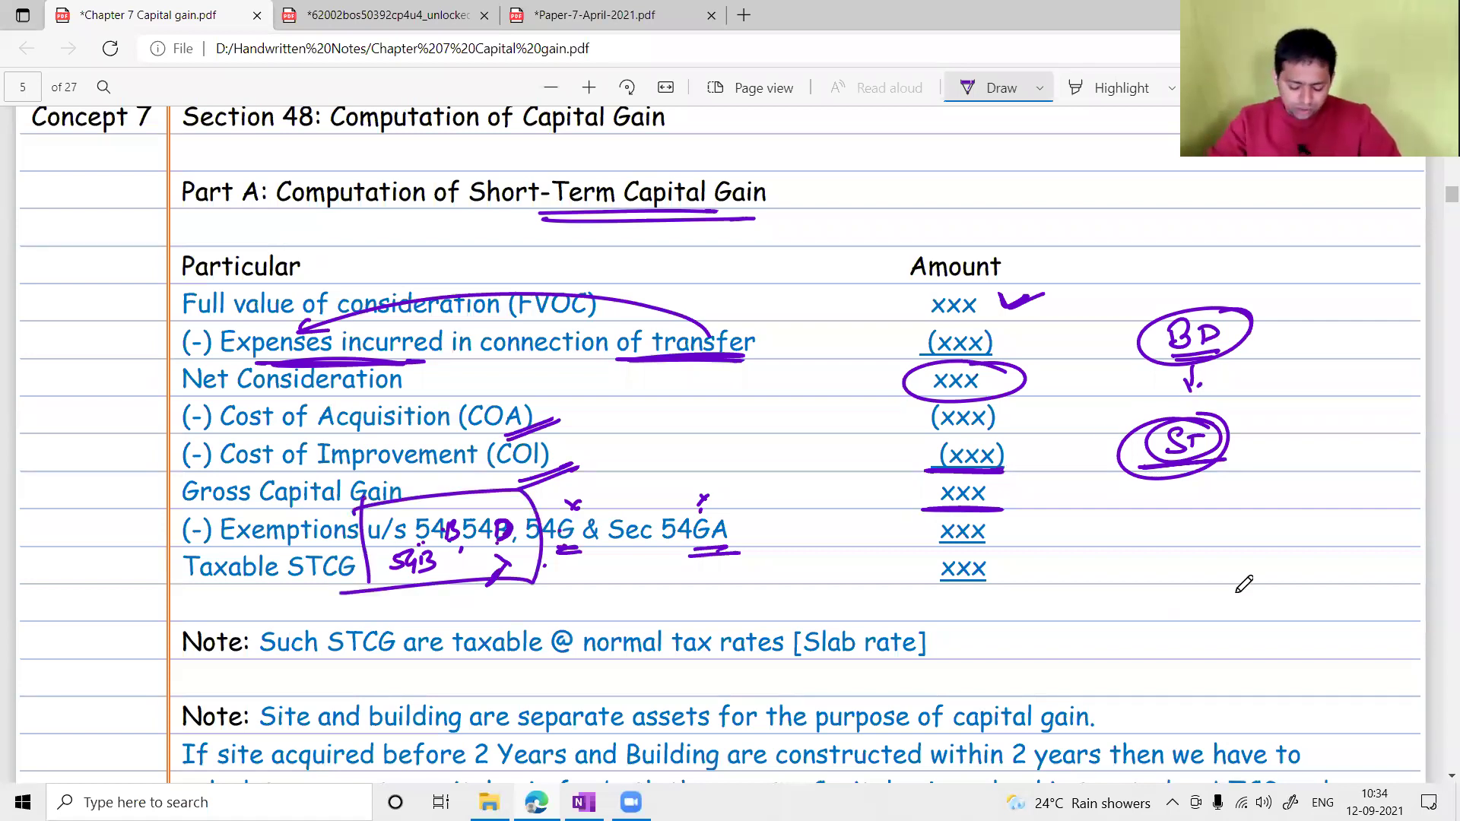
scroll(1446, 193, down, 3)
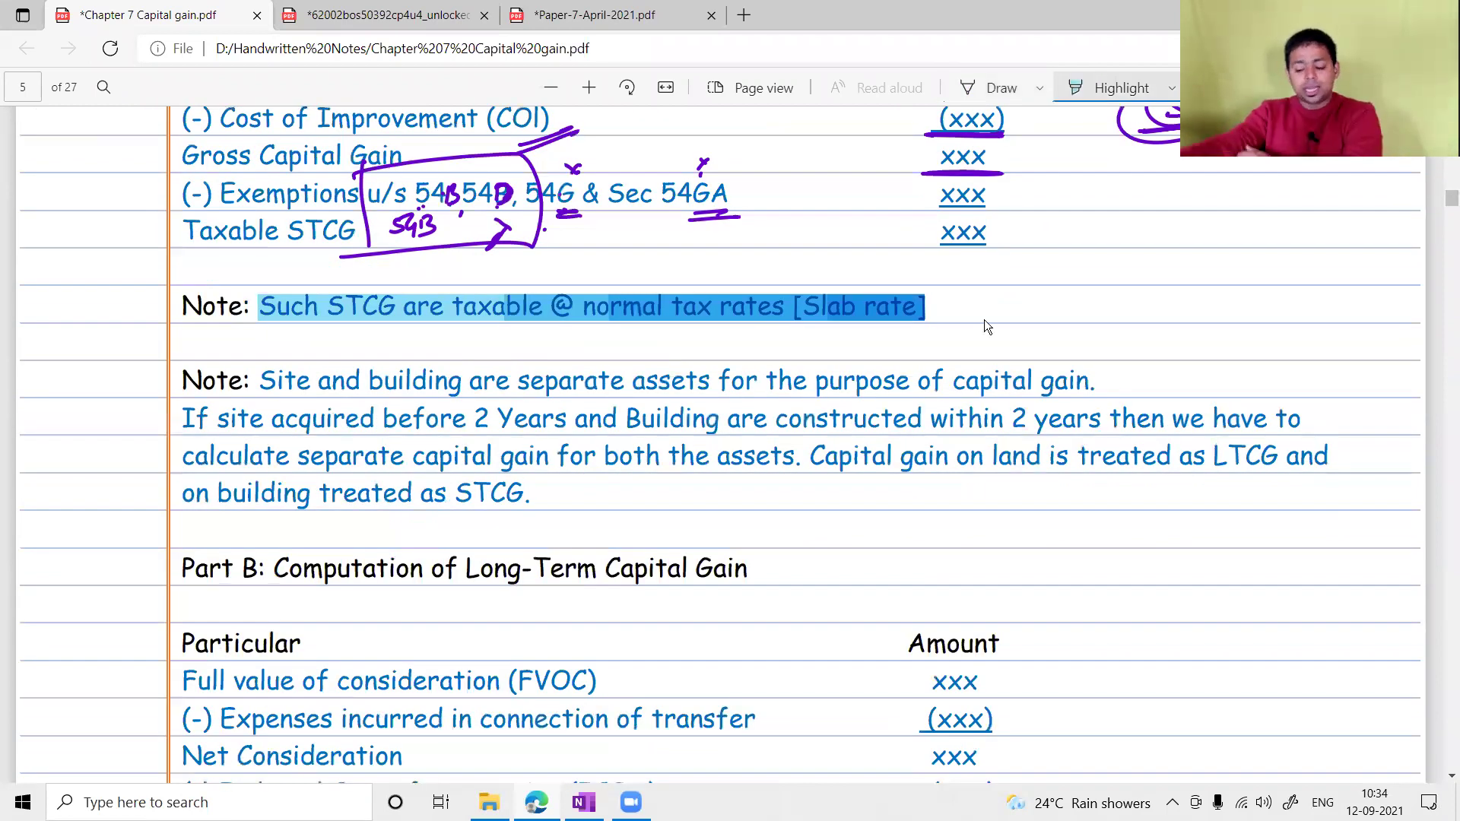
Sketch a large box with a smaller box inside beside the note, with handwritten labels
key(alt+d)
scroll(985, 320, down, 1)
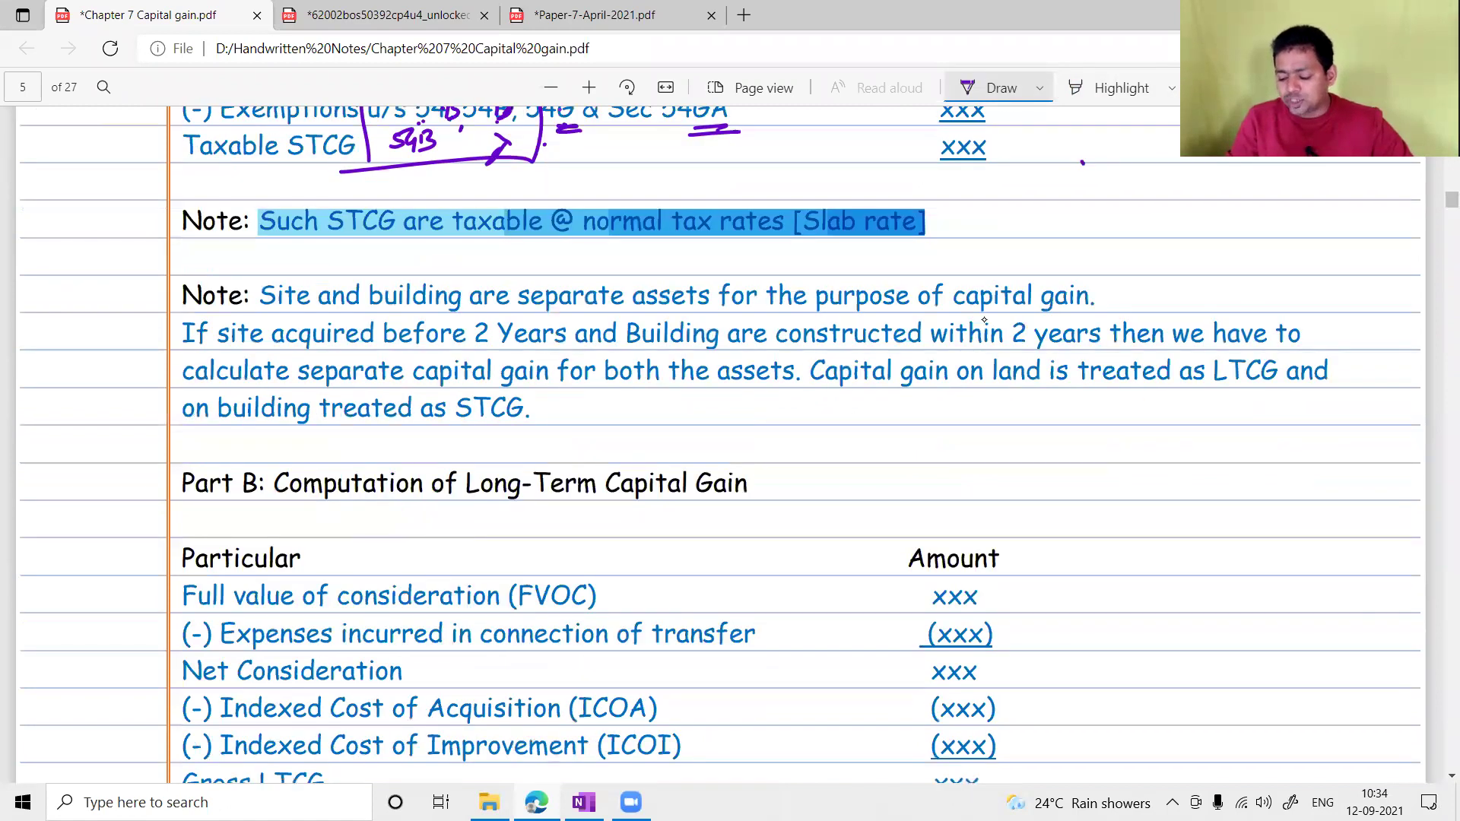
drag(1077, 169, 1082, 277)
drag(1161, 213, 1159, 269)
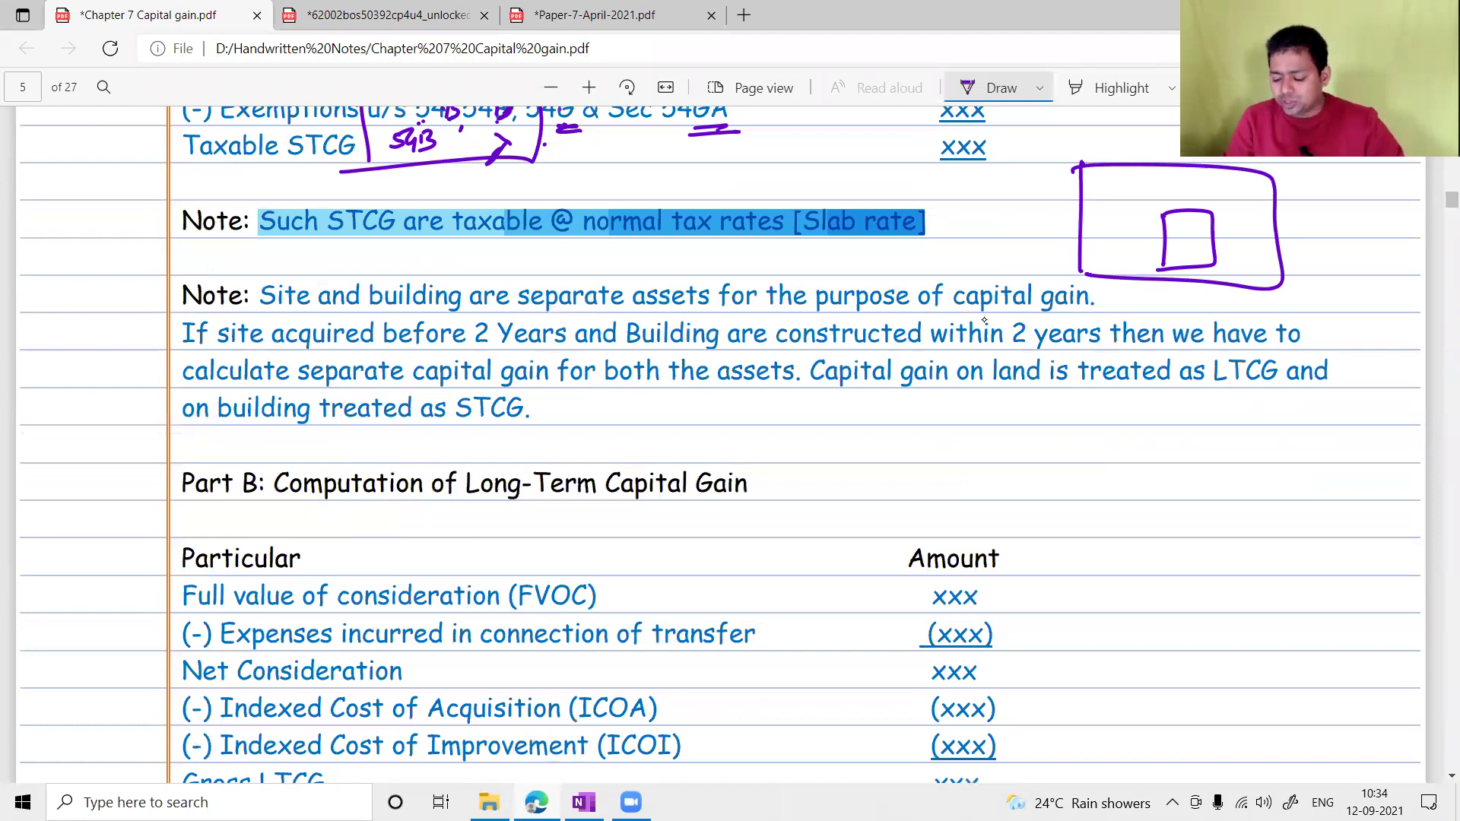
drag(1105, 182, 1161, 182)
drag(1113, 213, 1159, 200)
drag(1168, 243, 1223, 234)
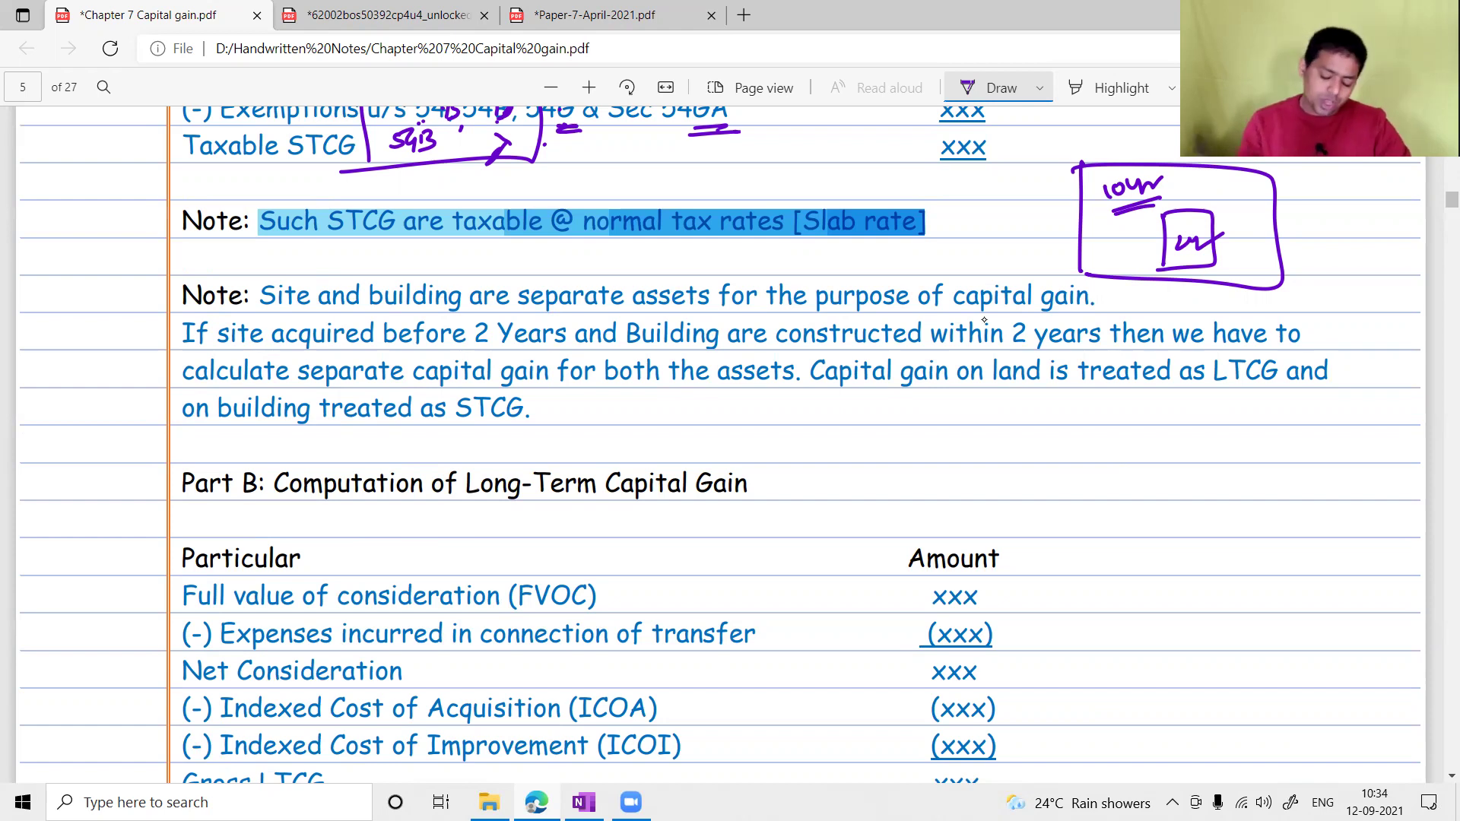
Underline 'and building', 'within 2 years', 'both the assets' and 'treated as LTCG' in the note
drag(333, 310, 507, 308)
drag(723, 301, 1002, 308)
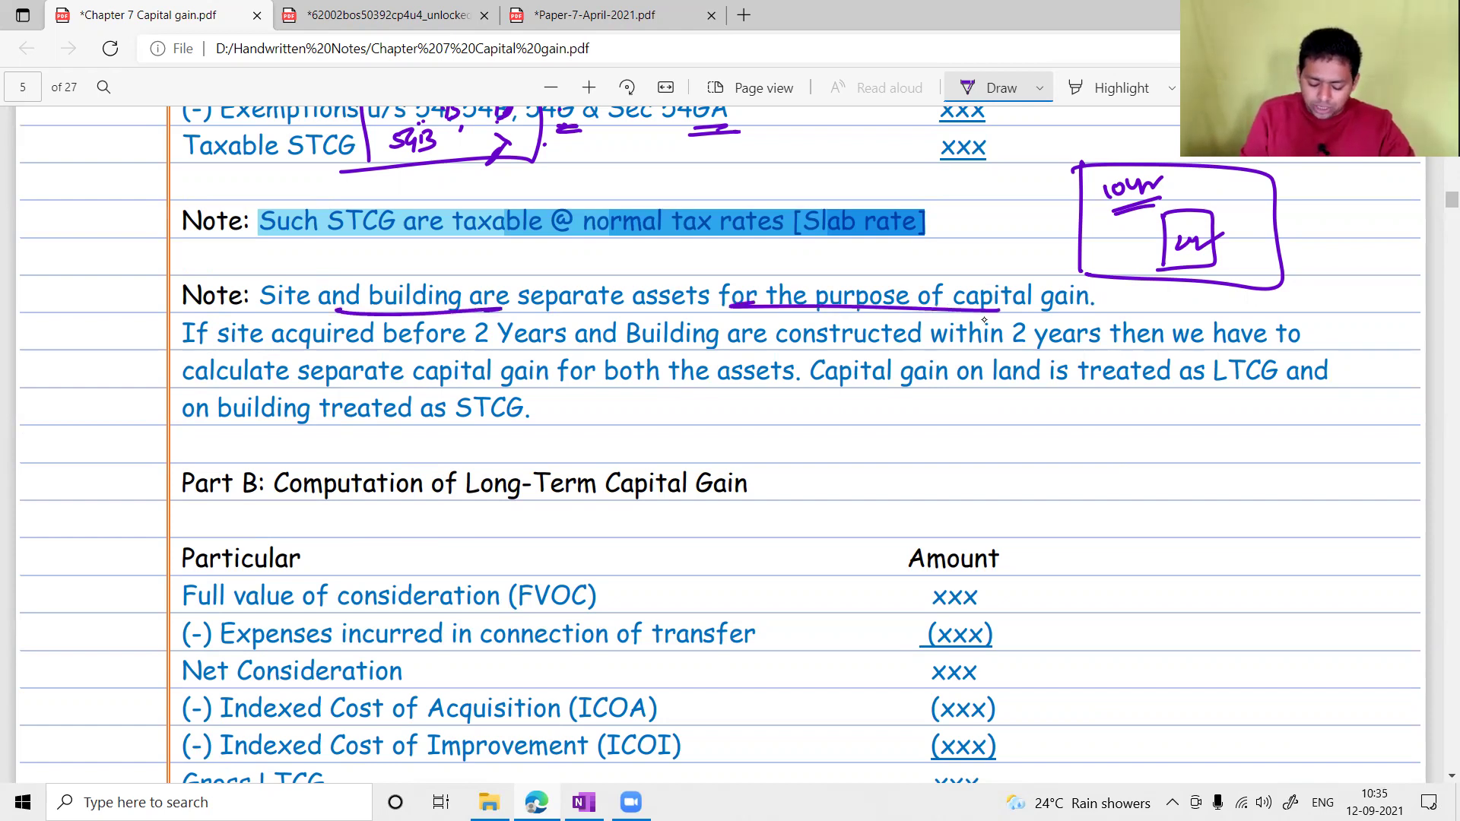
drag(383, 356, 507, 353)
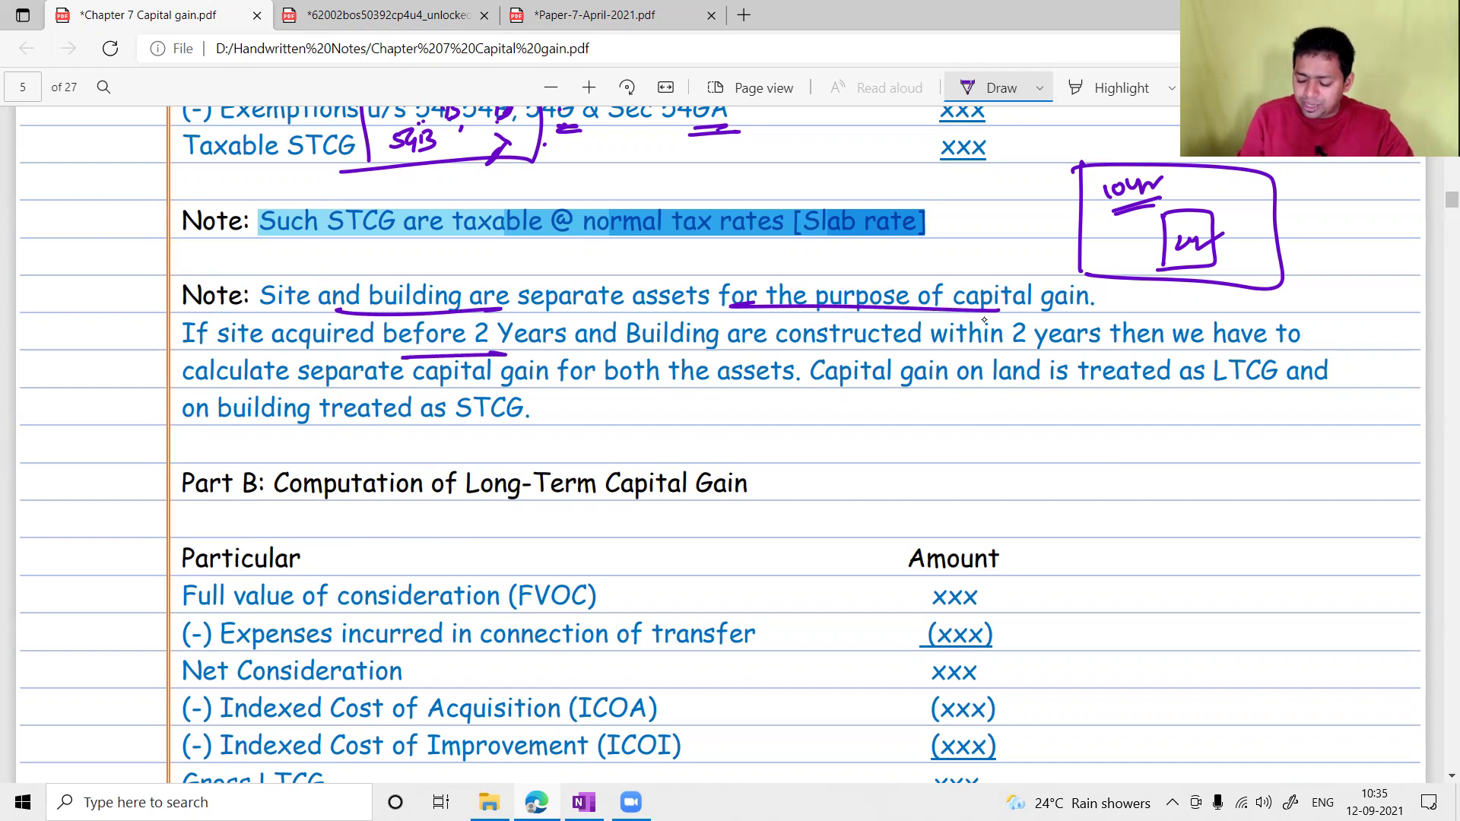
drag(964, 349, 1095, 347)
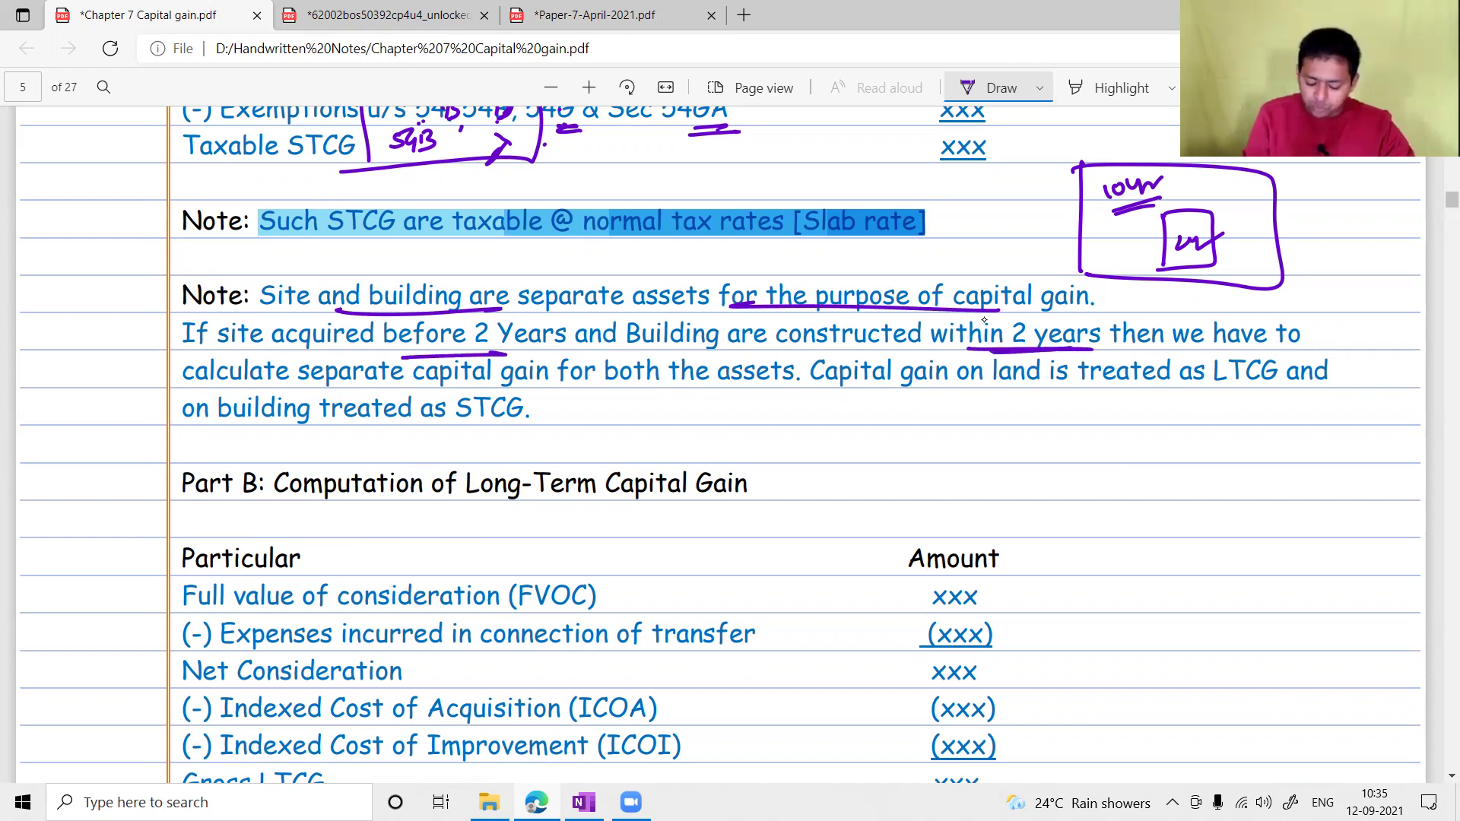
drag(327, 390, 507, 390)
drag(603, 393, 760, 391)
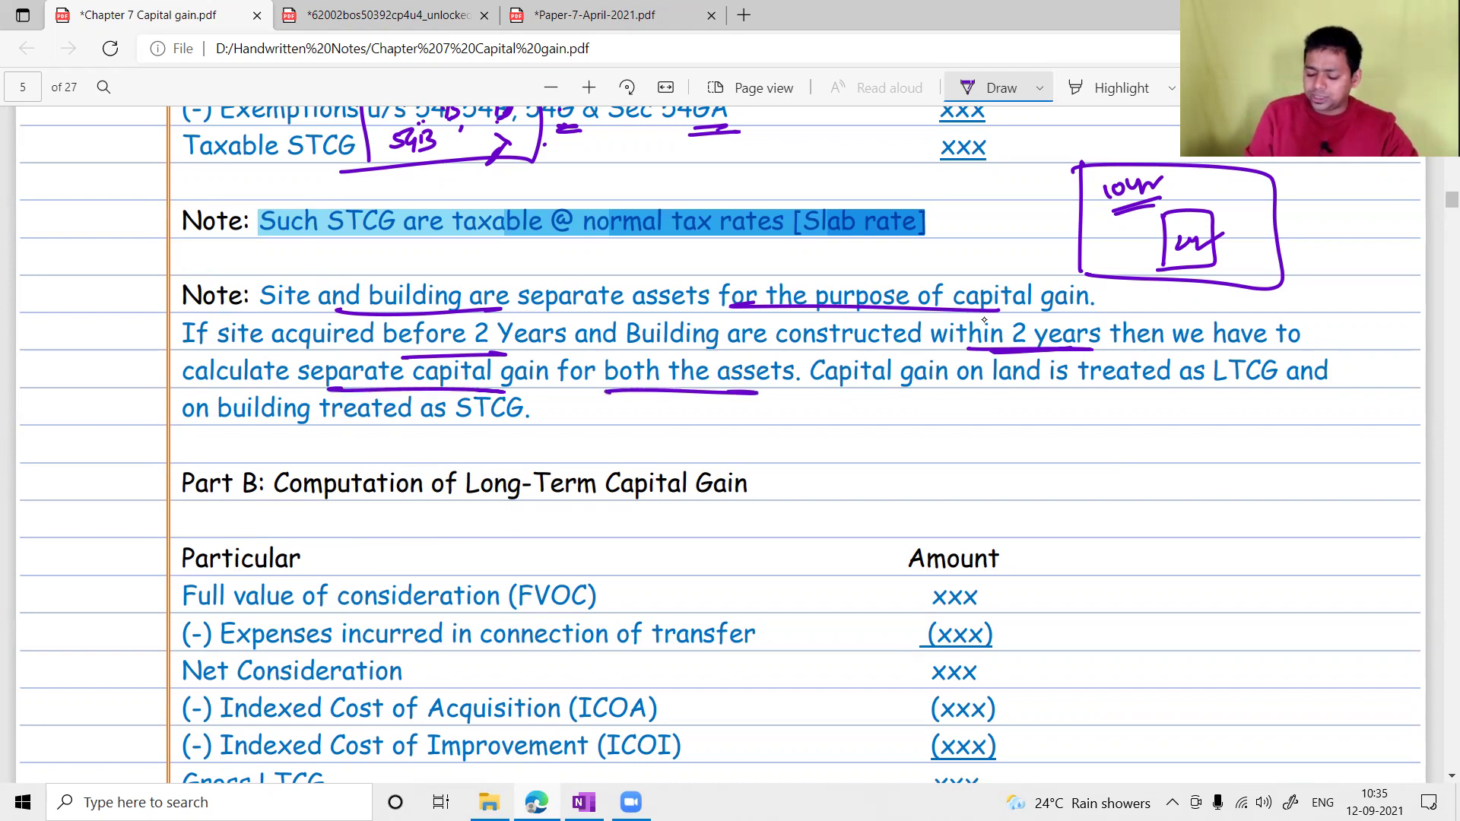
drag(1092, 389, 1240, 392)
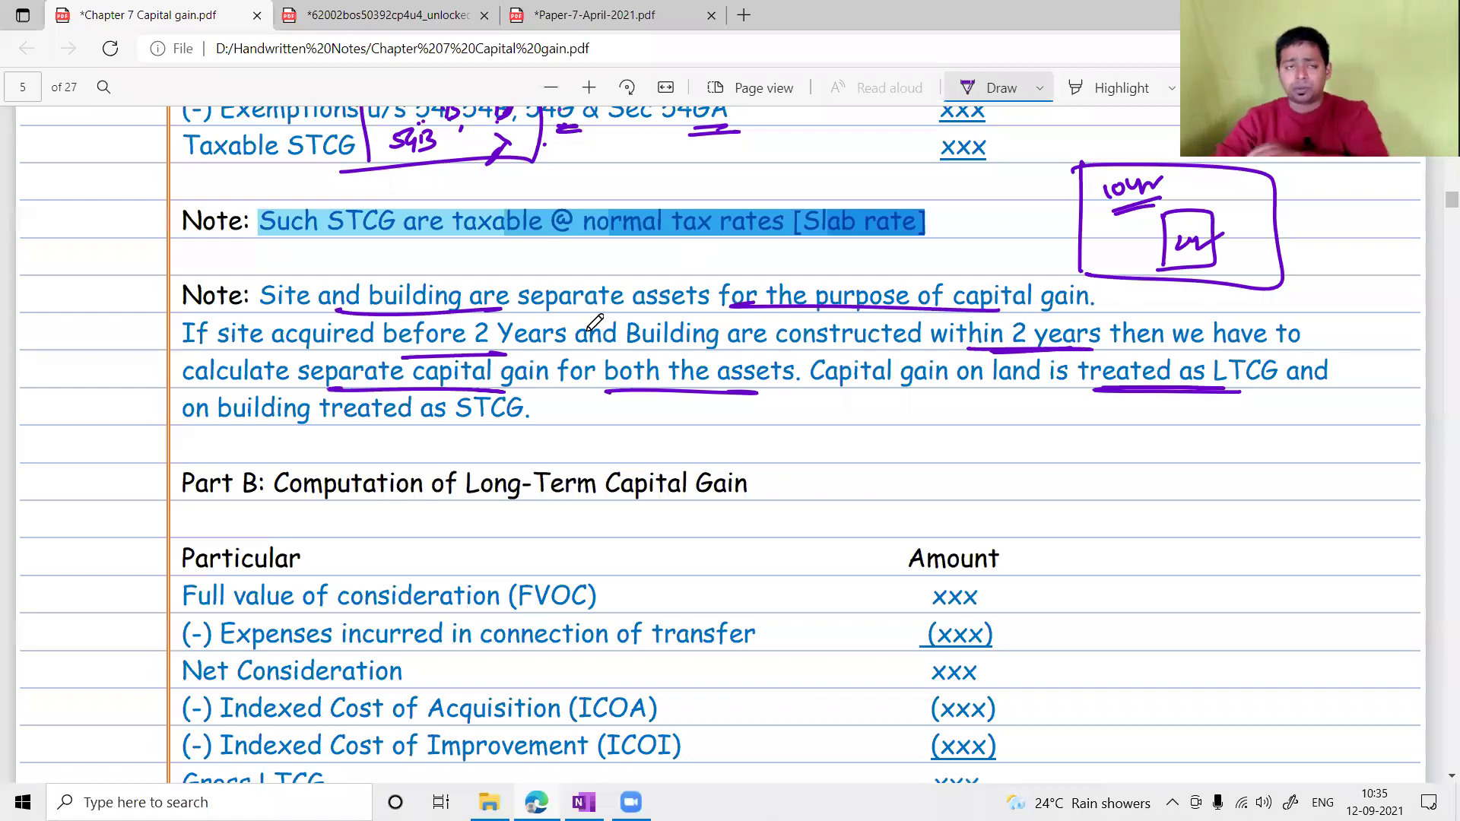
scroll(594, 324, down, 2)
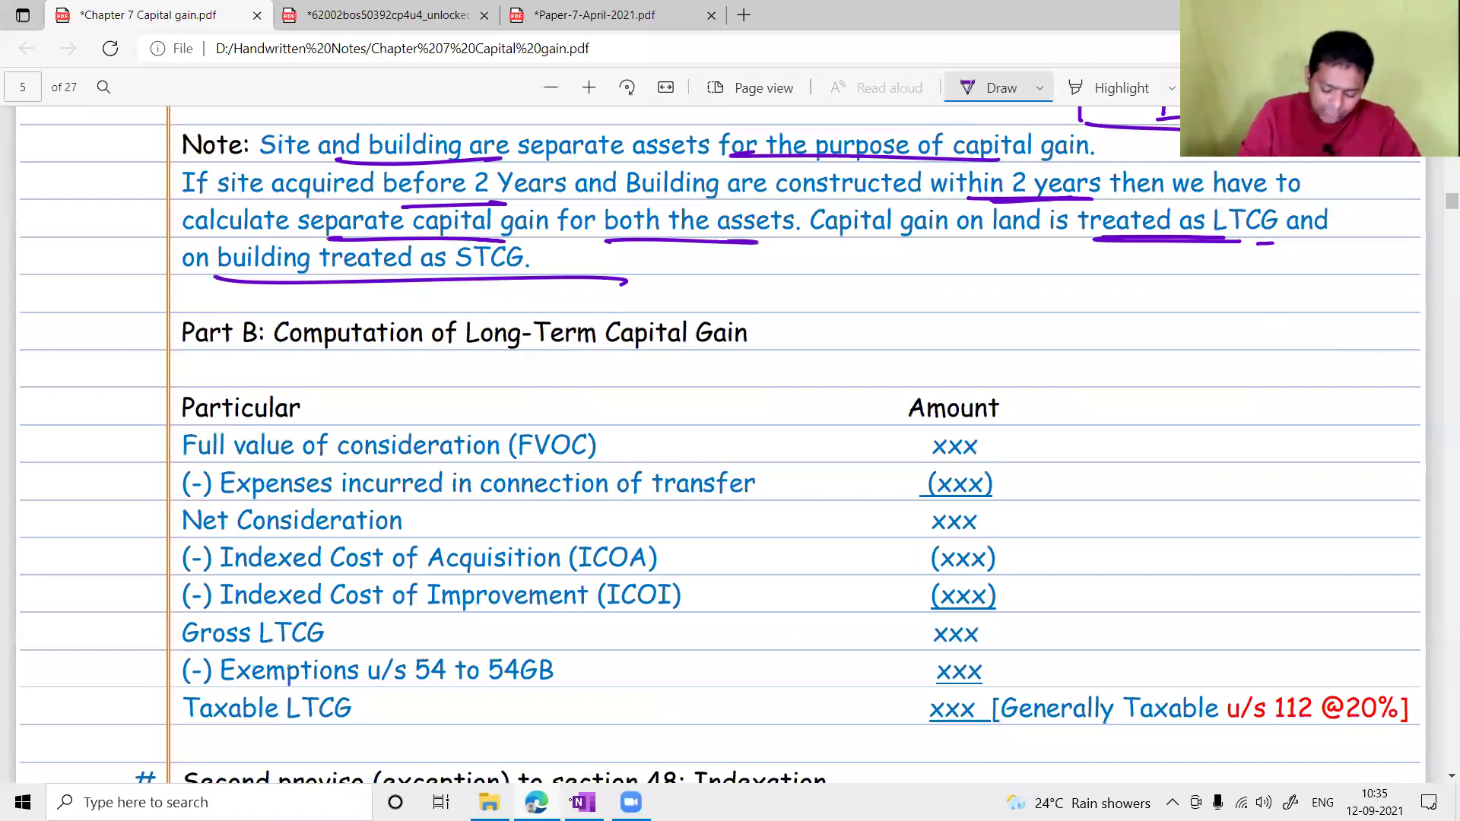
Create a new blank OneNote page, draw a circled S, then erase it
key(alt+Tab)
key(ctrl+n)
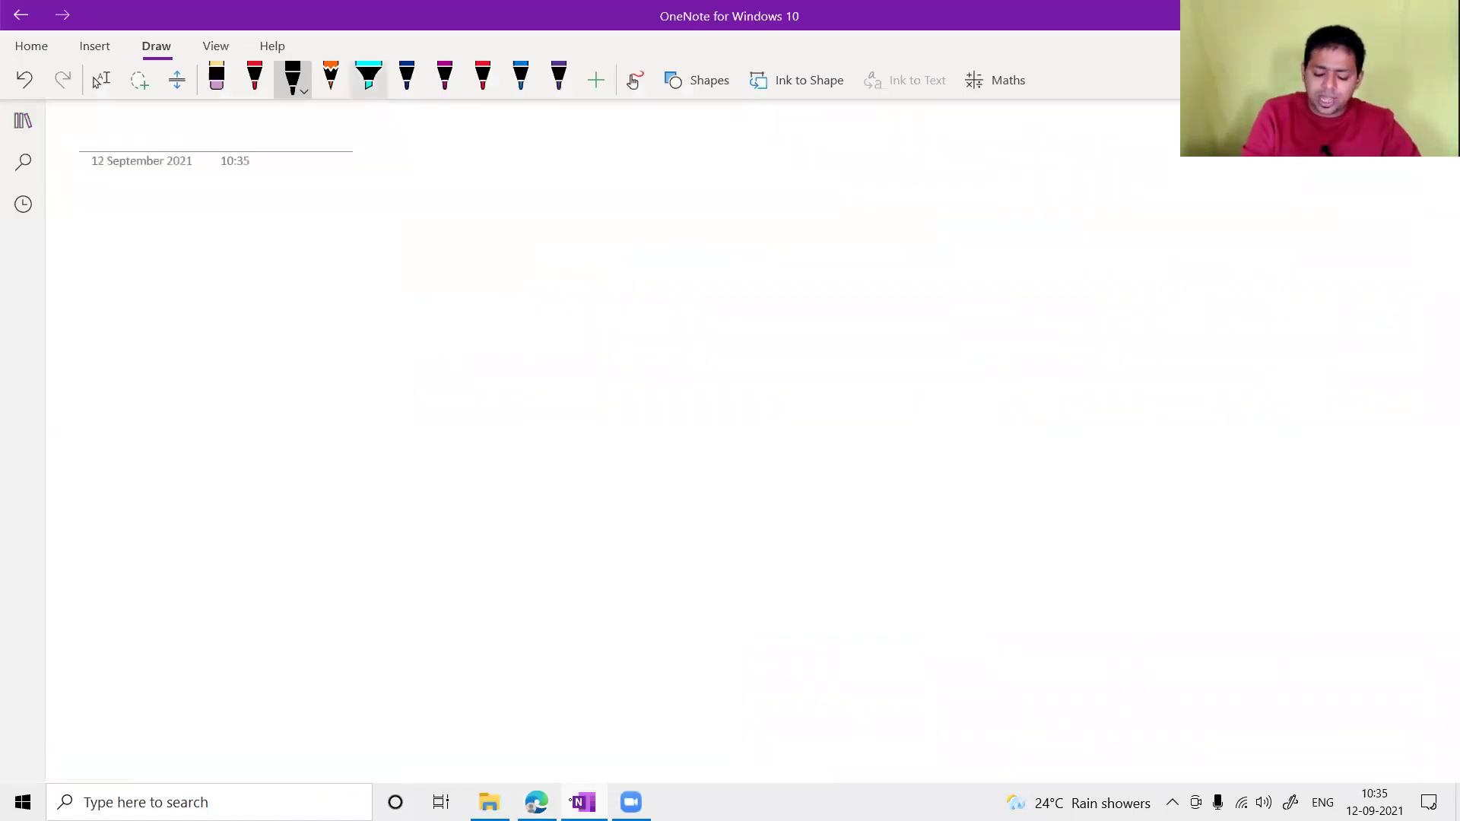
click(406, 79)
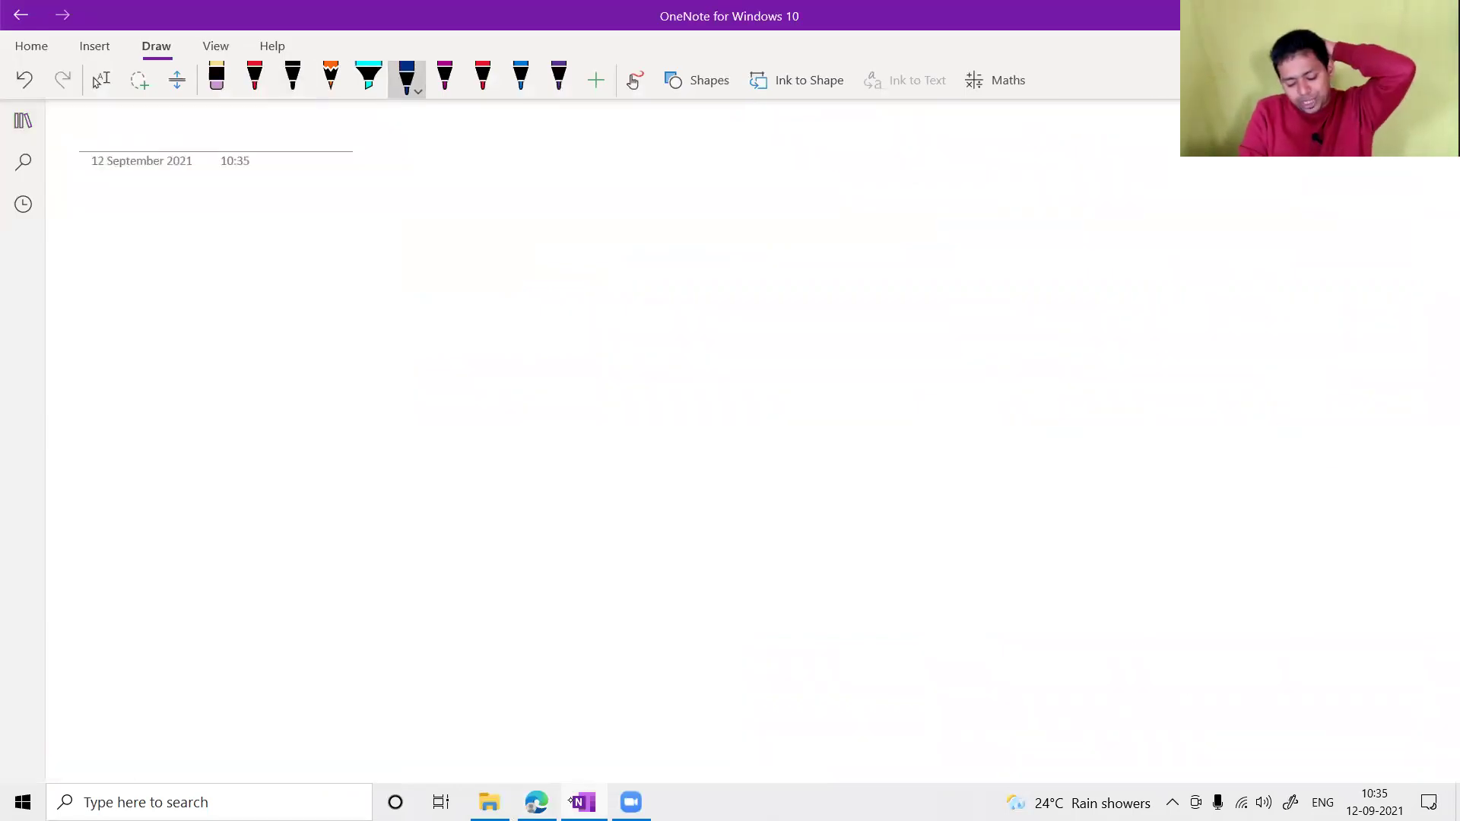
mouse_move(294, 275)
mouse_down()
mouse_move(265, 308)
mouse_move(258, 265)
mouse_up()
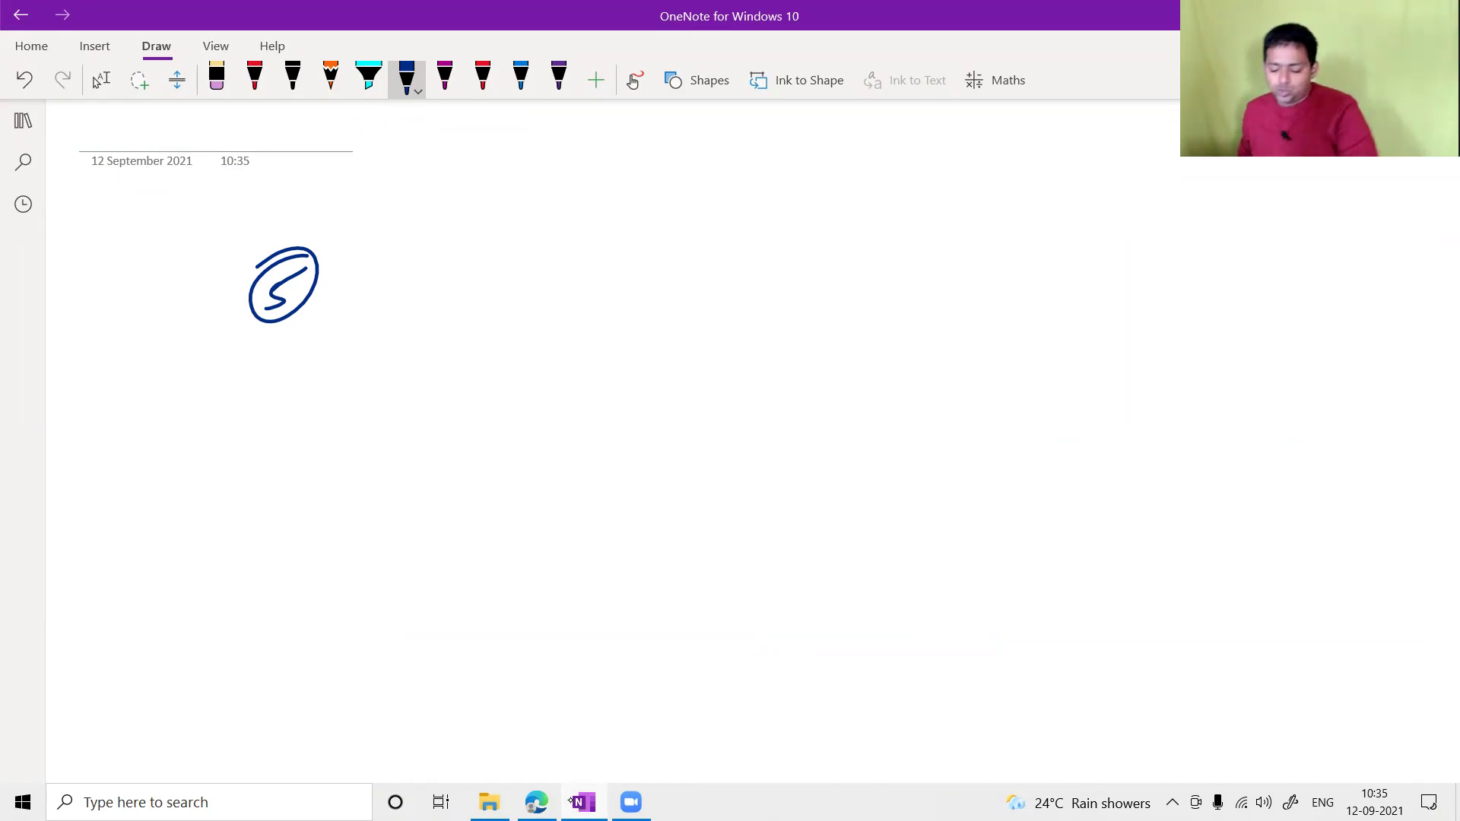
click(217, 81)
mouse_move(262, 256)
mouse_down()
mouse_move(291, 308)
mouse_move(306, 267)
mouse_up()
Handwrite 300/r.m. in black ink and underline r.m. twice
click(254, 77)
click(255, 78)
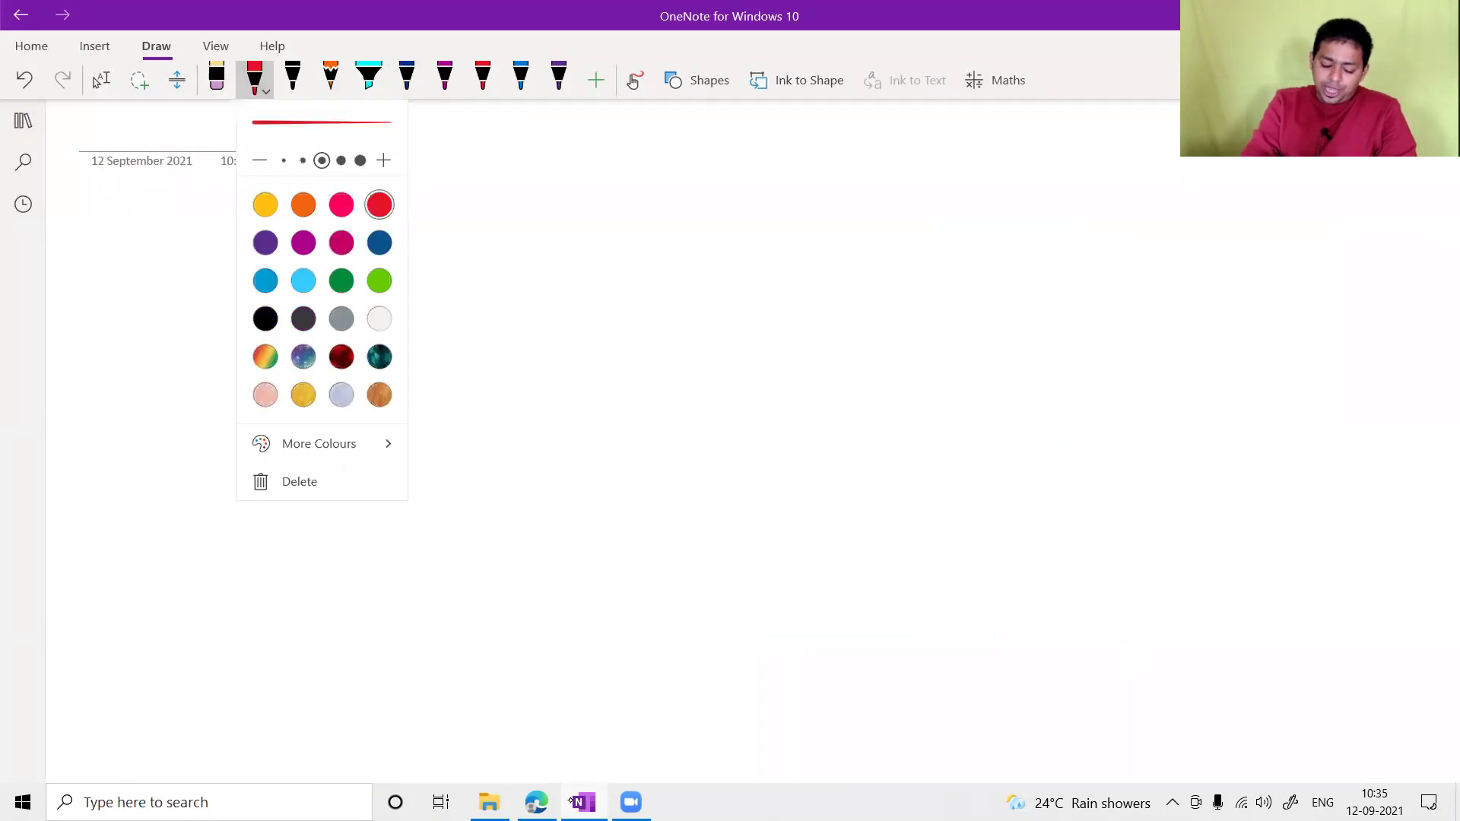
click(292, 78)
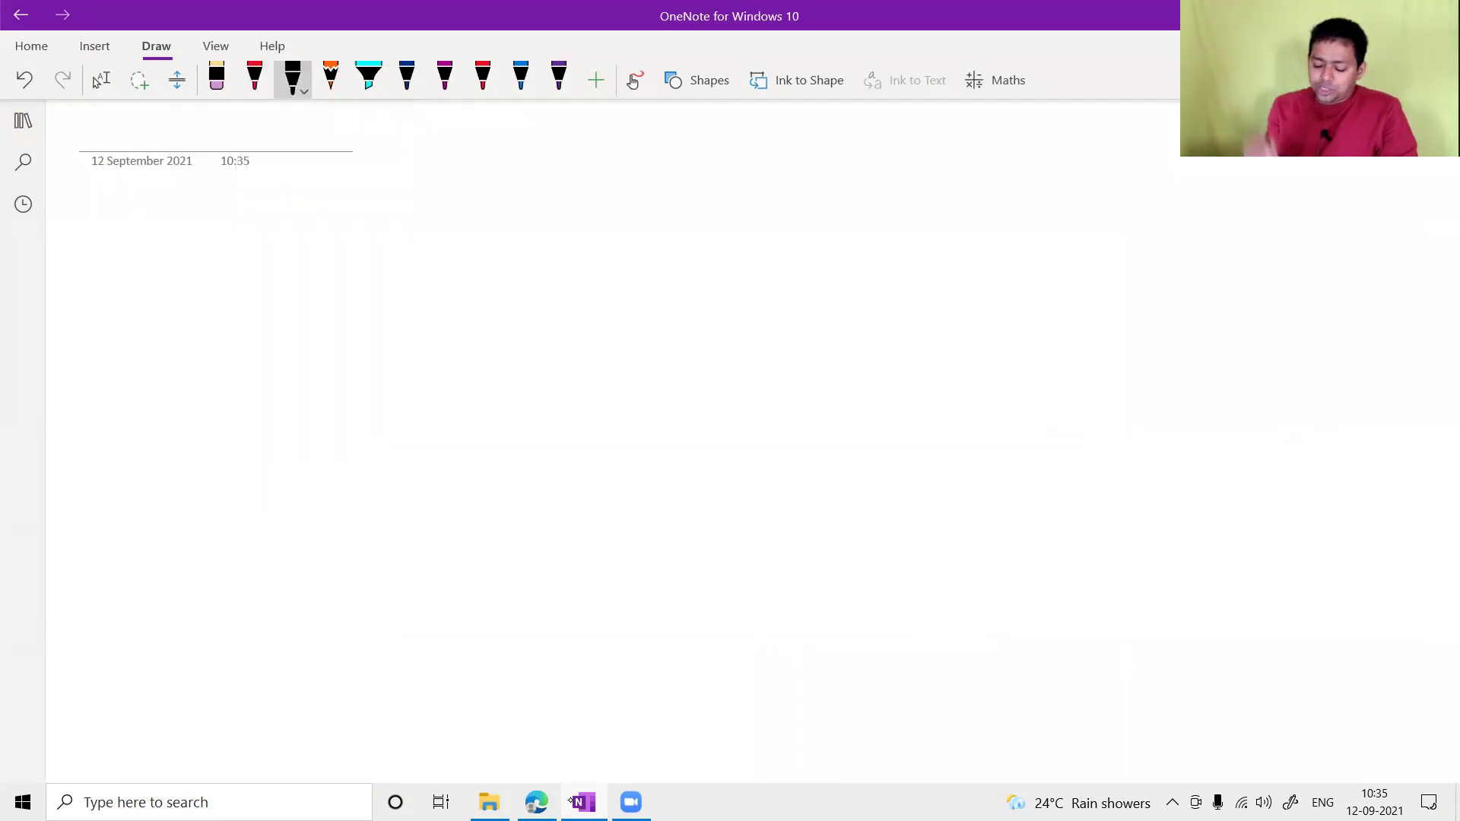
drag(524, 260, 504, 276)
drag(548, 256, 675, 288)
drag(582, 305, 627, 301)
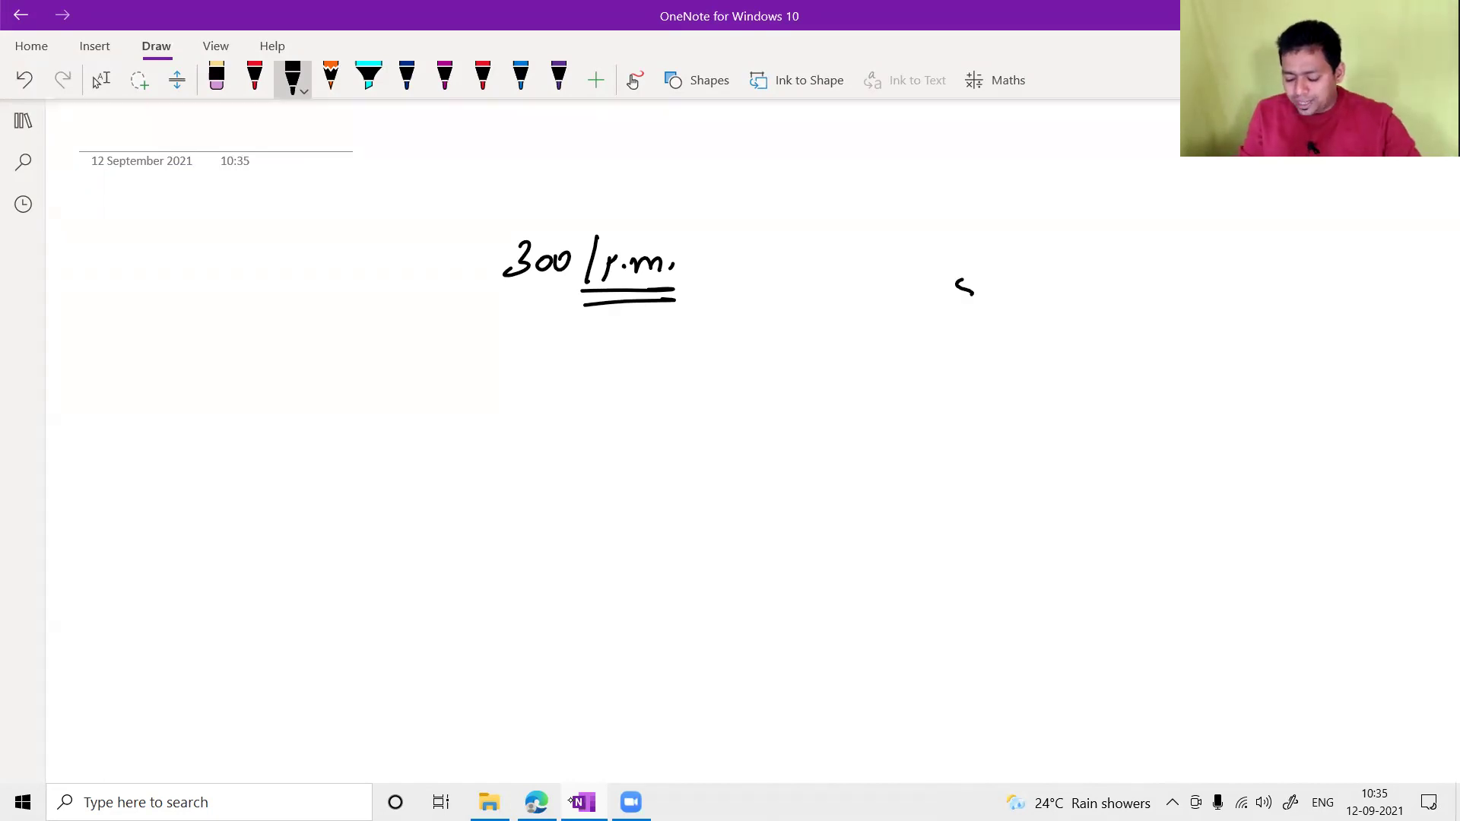
Write a circled, underlined S on the right side
drag(972, 291, 957, 298)
drag(983, 266, 1003, 275)
drag(947, 320, 999, 310)
drag(932, 332, 1010, 320)
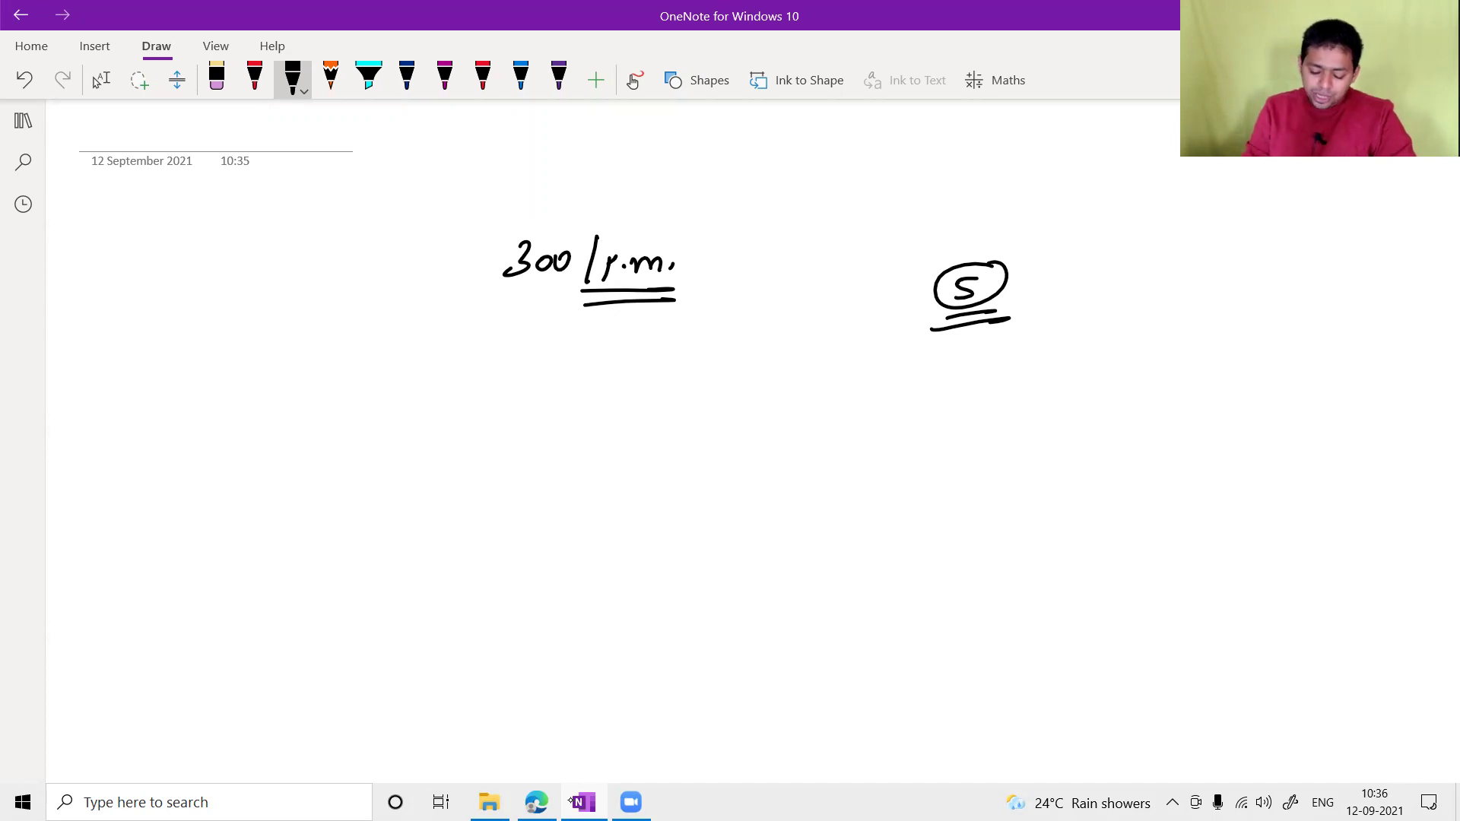
Write 'Time Value money' in blue ink and enclose it in a large ellipse
click(520, 78)
drag(392, 480, 441, 457)
drag(422, 464, 422, 519)
mouse_move(461, 487)
mouse_down()
mouse_move(461, 511)
mouse_move(503, 481)
mouse_move(543, 499)
mouse_up()
click(463, 471)
mouse_move(653, 462)
mouse_down()
mouse_move(675, 502)
mouse_move(690, 465)
mouse_up()
mouse_move(718, 485)
mouse_down()
mouse_move(723, 500)
mouse_move(808, 480)
mouse_up()
mouse_move(921, 459)
mouse_down()
mouse_move(924, 488)
mouse_move(1133, 465)
mouse_move(1118, 525)
mouse_up()
drag(842, 525, 1166, 509)
drag(998, 334, 1227, 440)
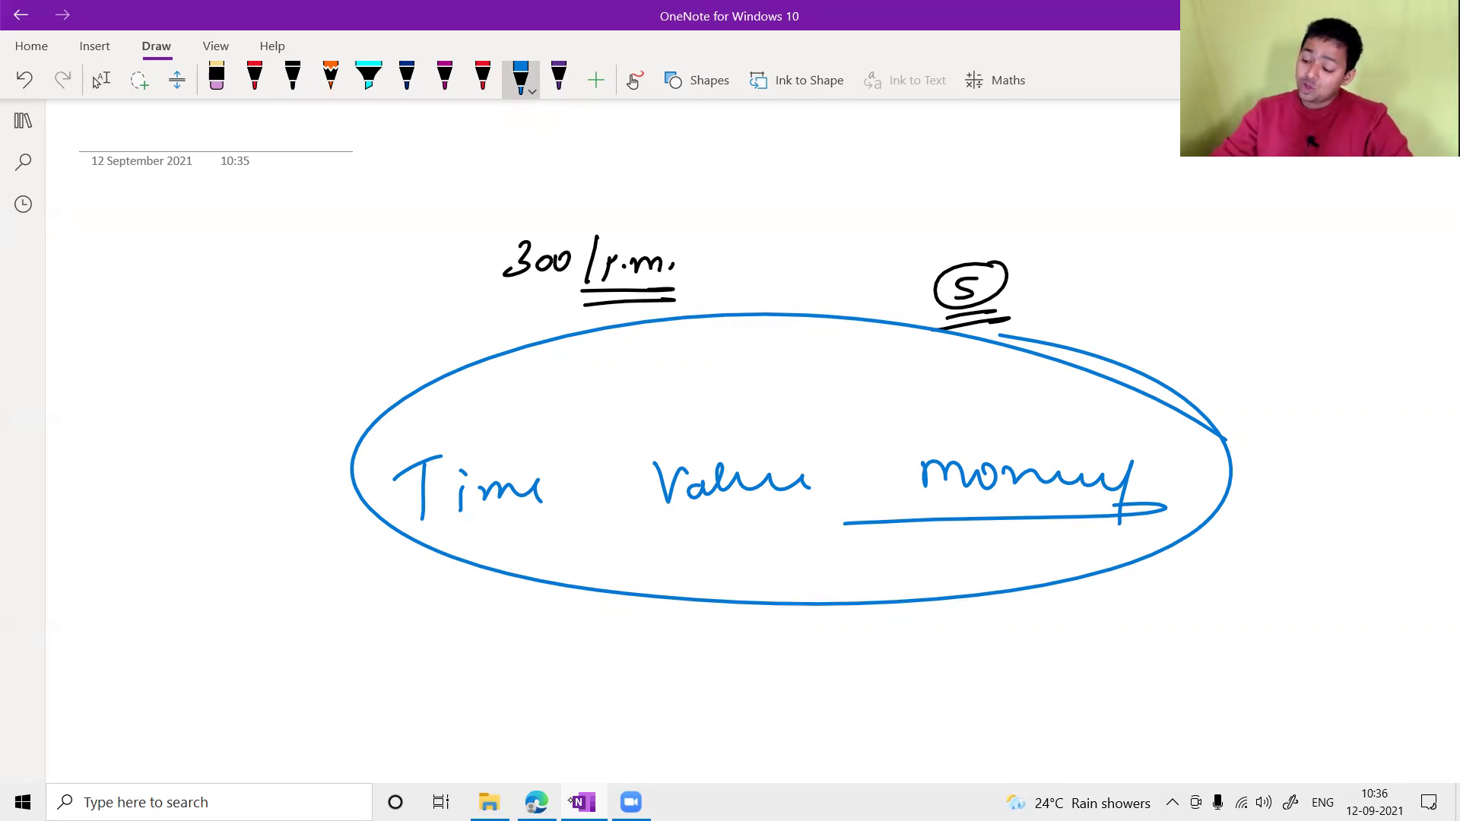
key(Escape)
scroll(183, 757, down, 1)
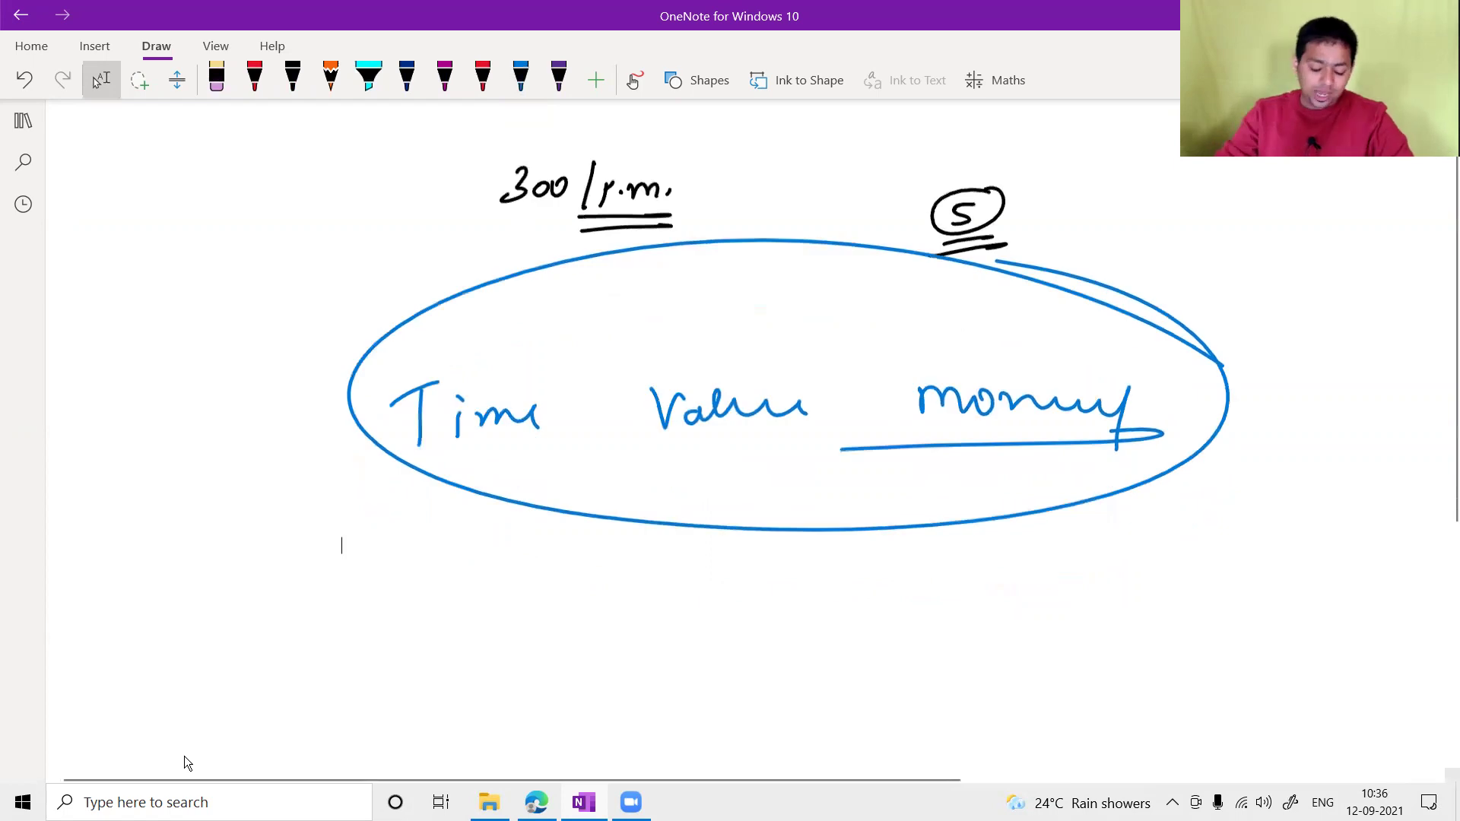
scroll(184, 756, down, 5)
Write 2001 in black ink and underline it twice
click(292, 78)
mouse_move(216, 333)
mouse_down()
mouse_move(248, 377)
mouse_move(268, 340)
mouse_move(299, 327)
mouse_up()
drag(338, 311, 352, 356)
drag(228, 400, 393, 353)
drag(235, 409, 387, 363)
drag(252, 466, 251, 502)
drag(285, 470, 336, 483)
drag(359, 451, 429, 430)
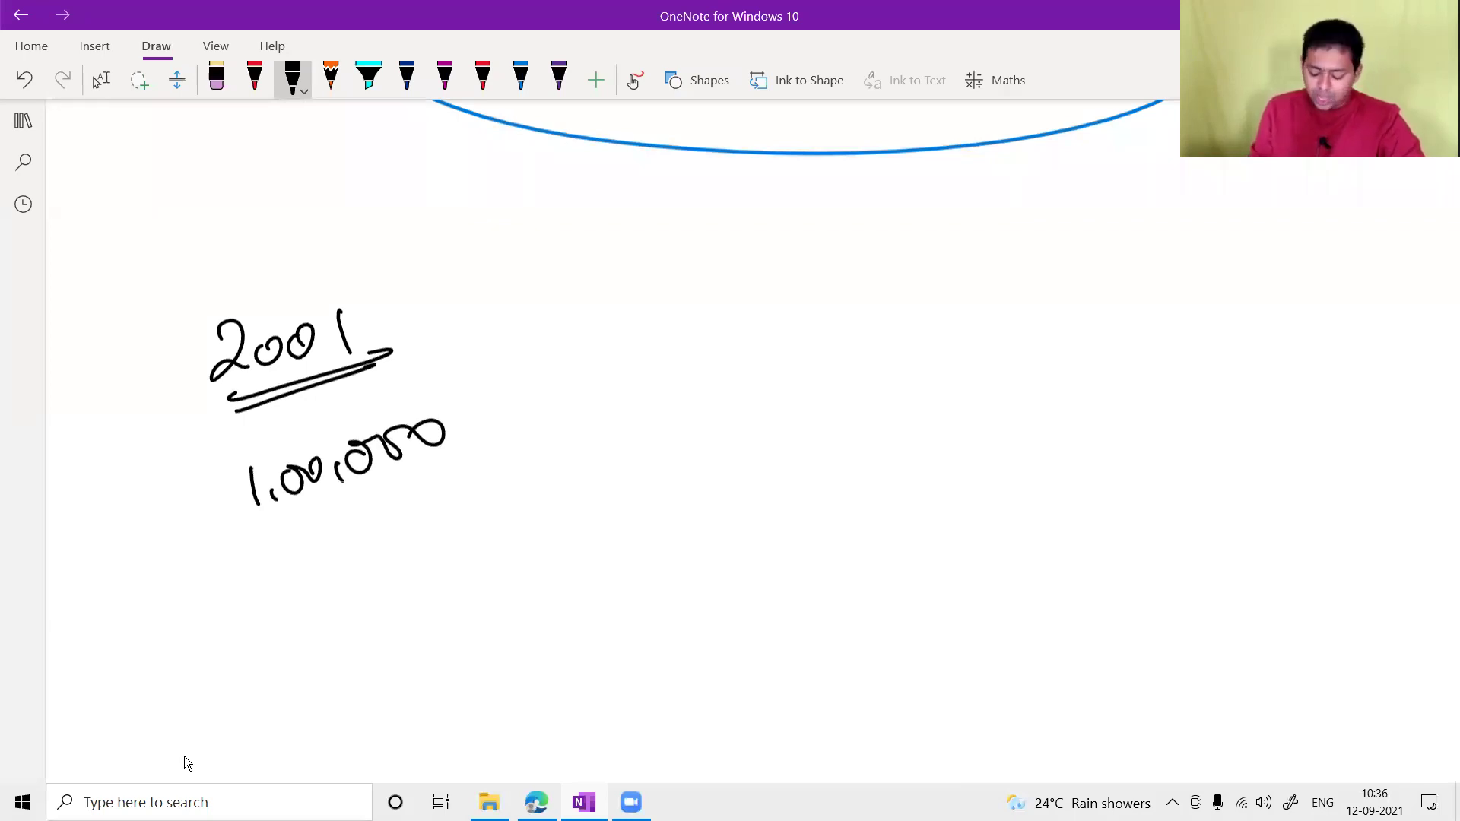
Double-underline 1,00,000 and write a double-underlined 2021 on the right
drag(267, 539, 441, 483)
drag(269, 554, 450, 506)
drag(1037, 325, 1079, 351)
drag(1093, 335, 1098, 327)
drag(1133, 324, 1153, 339)
drag(1035, 381, 1221, 363)
drag(1036, 388, 1233, 373)
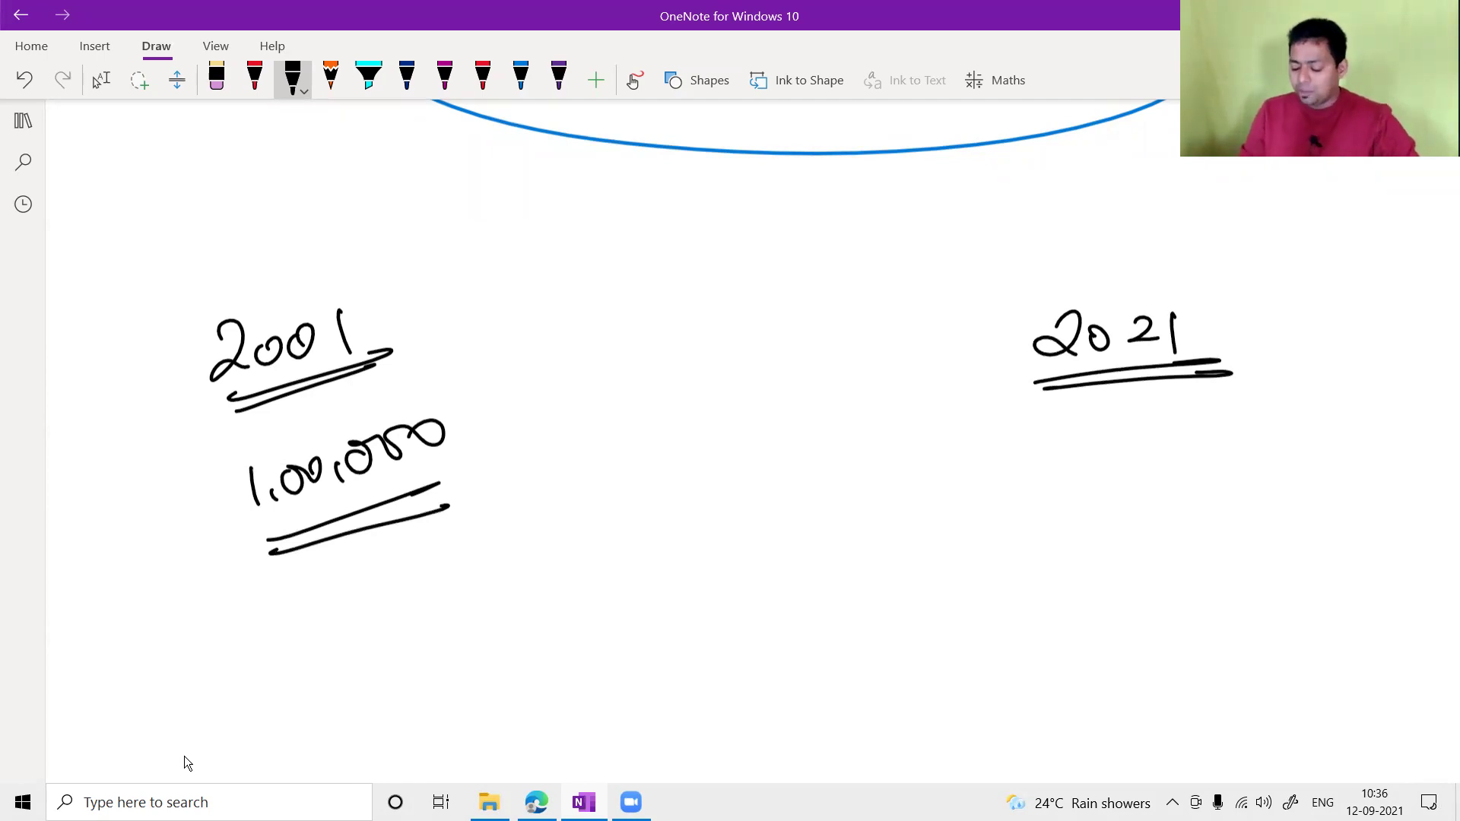
Write 40,00,000 and 1,00,000 under 2021, then bracket and underline the calculation
drag(1015, 440, 1038, 439)
drag(1057, 435, 1272, 433)
drag(723, 601, 730, 641)
drag(745, 619, 794, 639)
drag(1015, 570, 1016, 601)
mouse_move(1072, 574)
mouse_down()
mouse_move(1064, 593)
mouse_move(1132, 599)
mouse_up()
drag(1168, 571, 1254, 570)
drag(985, 519, 1004, 651)
drag(1250, 537, 1197, 674)
drag(912, 713, 1458, 679)
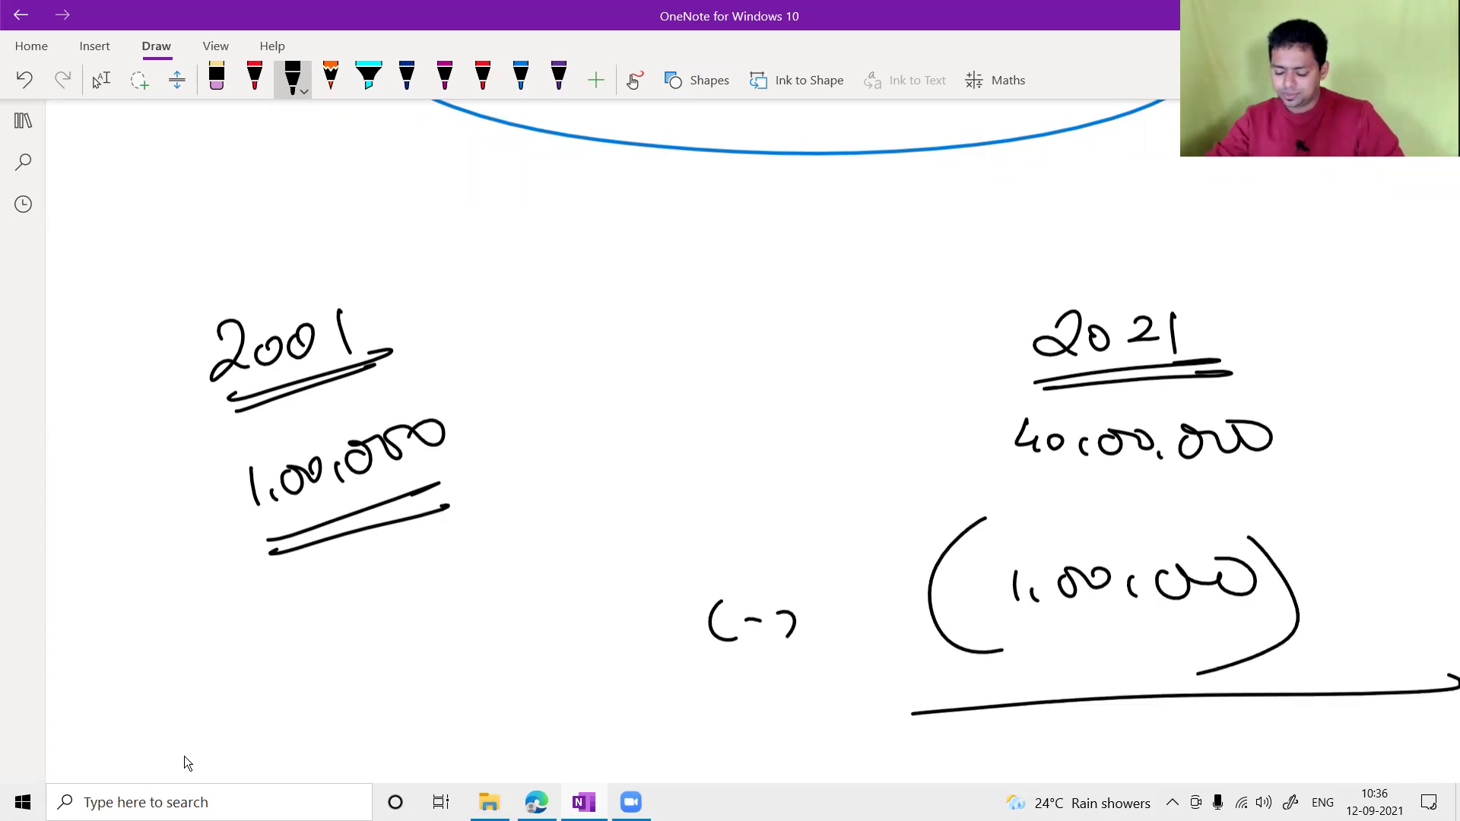
Add arrows and a brace beside the 2021 amounts and circle 1,00,000
click(101, 80)
scroll(781, 368, down, 1)
scroll(782, 367, down, 1)
scroll(781, 368, right, 2)
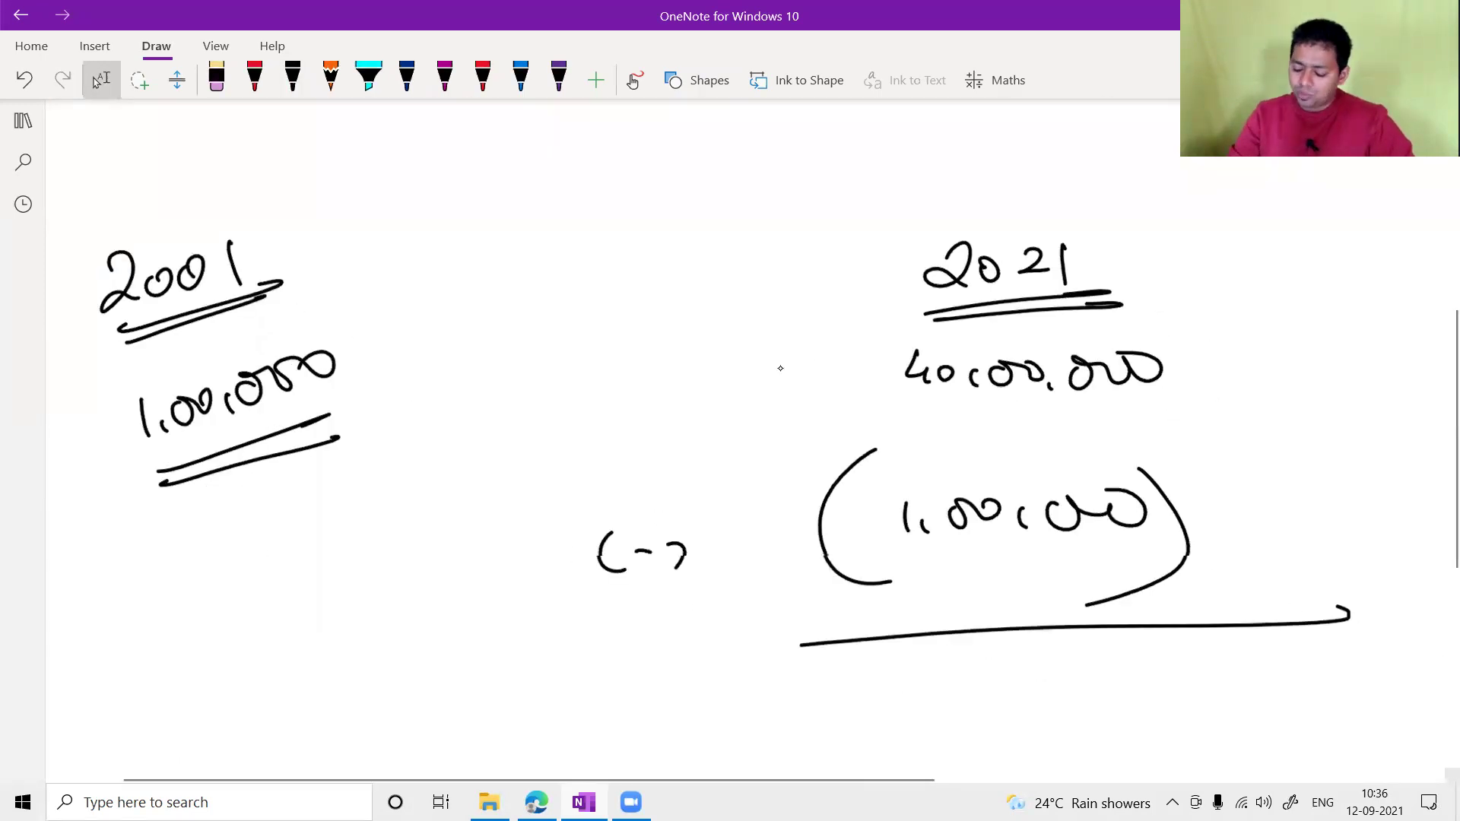
drag(1230, 355, 1180, 363)
drag(1224, 502, 1177, 515)
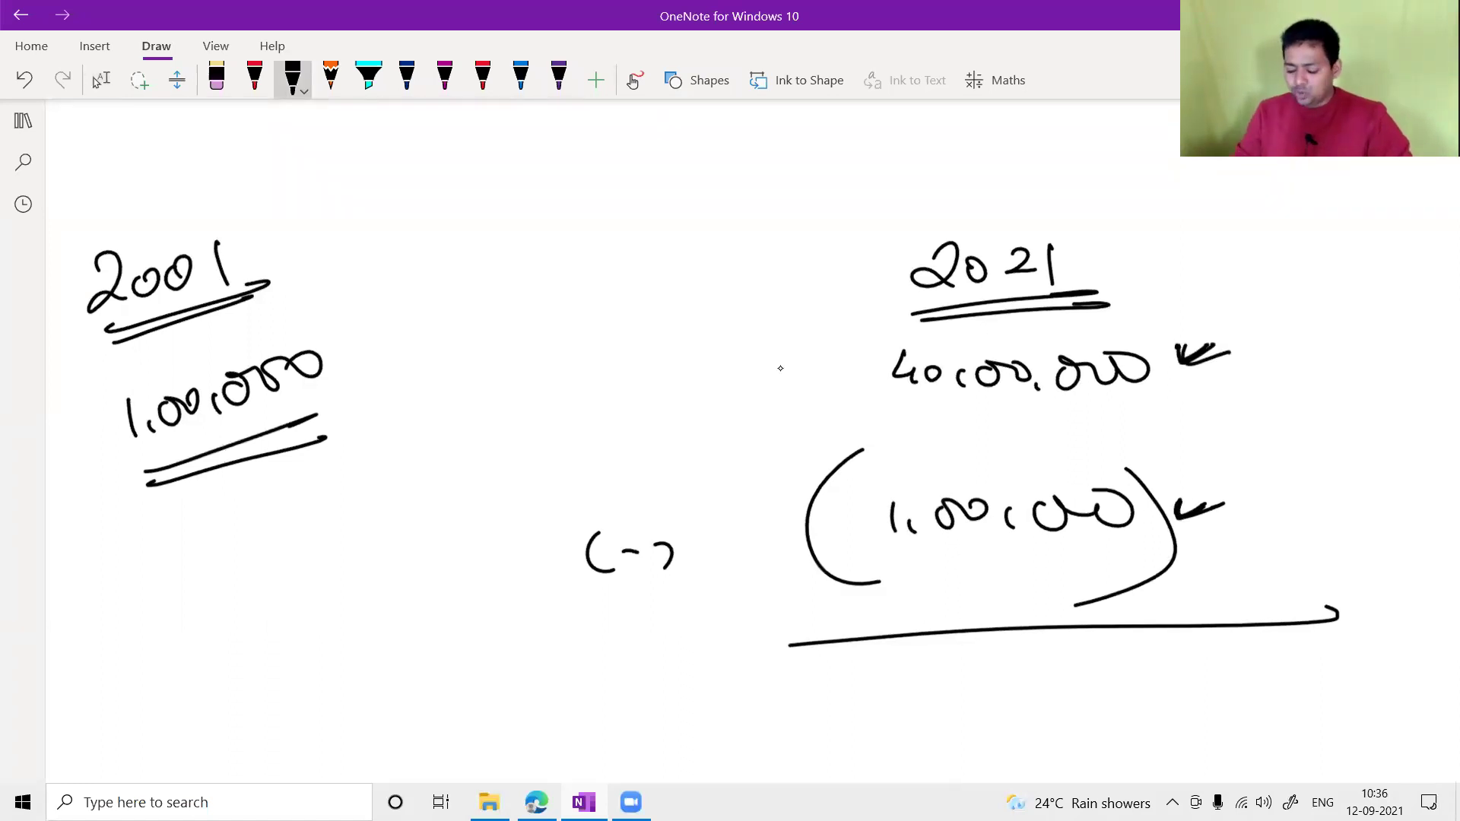
drag(1225, 386, 1246, 440)
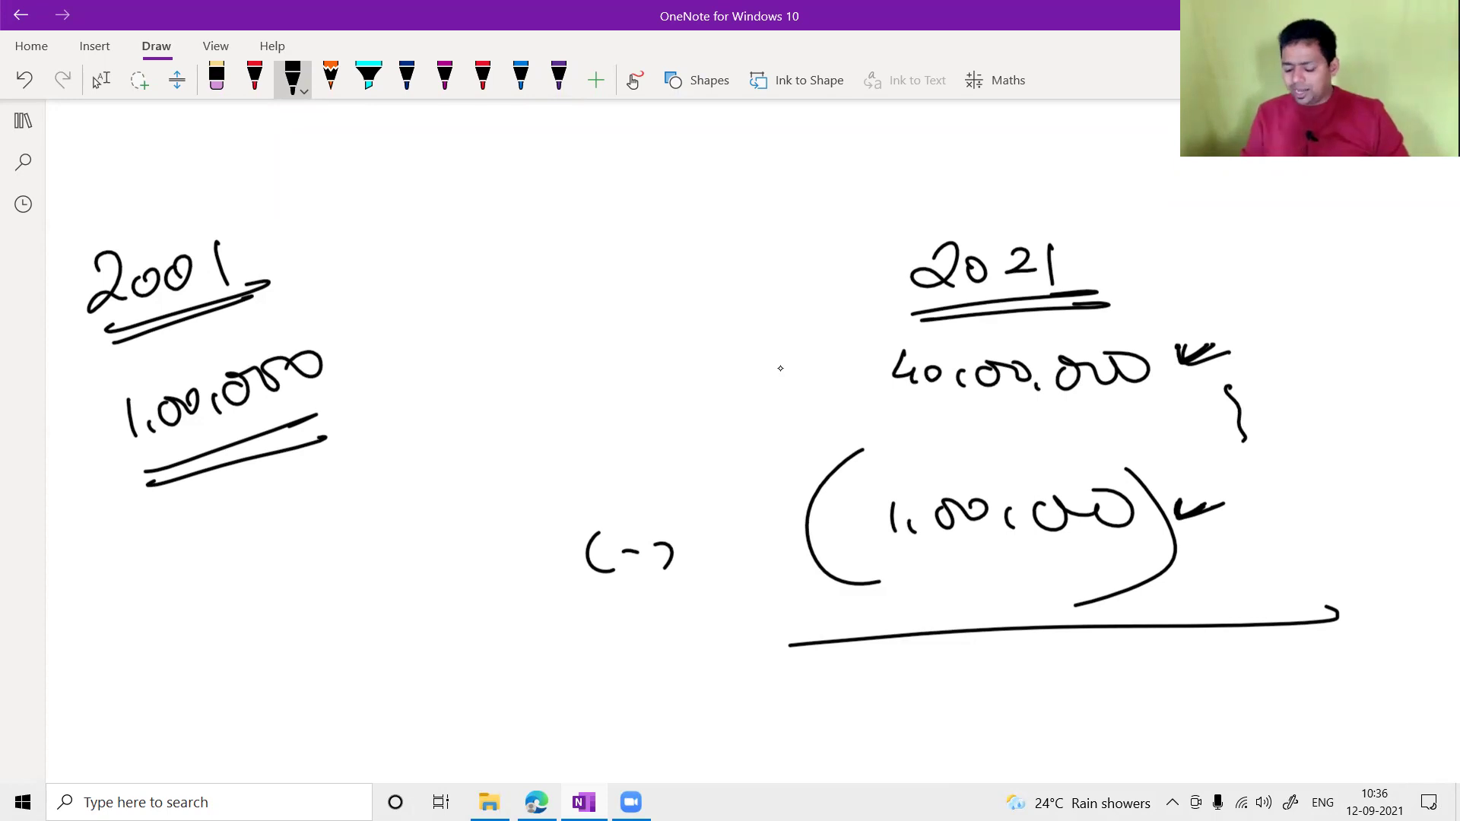
drag(1137, 436, 1174, 537)
mouse_move(669, 532)
mouse_down()
mouse_move(671, 459)
mouse_move(691, 491)
mouse_up()
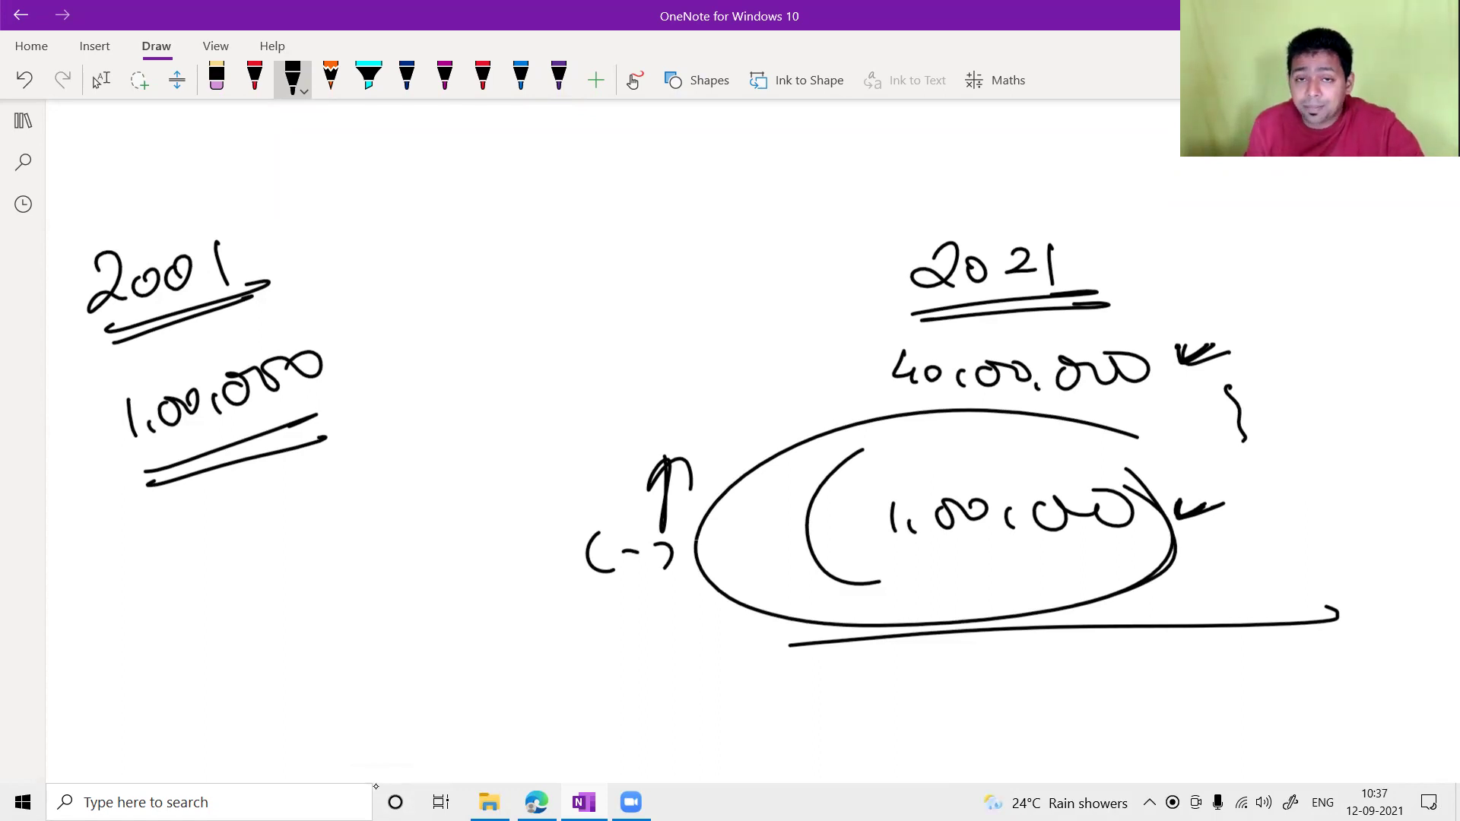
mouse_move(905, 561)
mouse_down()
mouse_move(1112, 565)
mouse_move(1074, 567)
mouse_up()
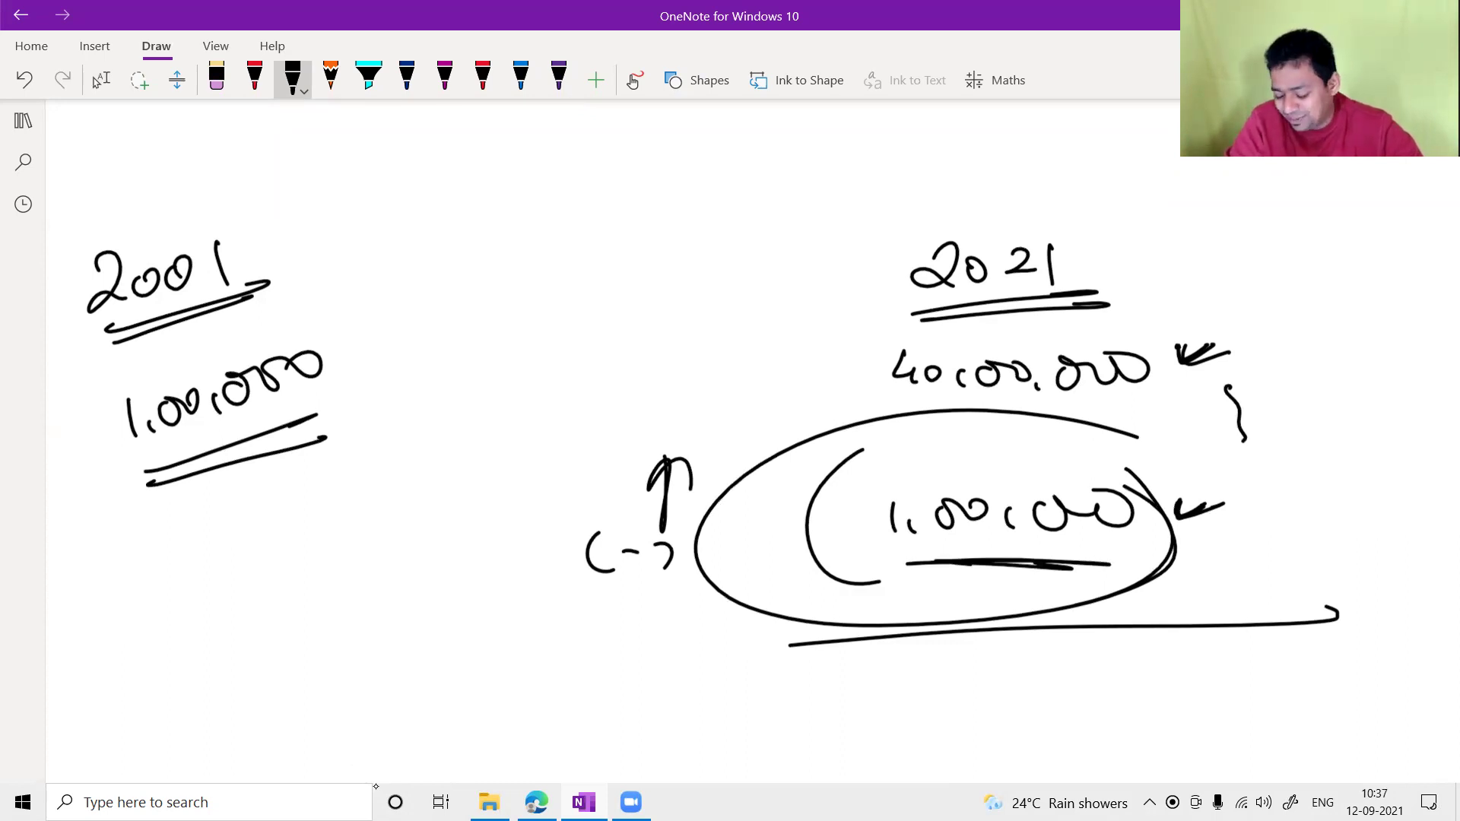
Write the note '1,00 = 100' near the top of the page
drag(575, 214, 578, 262)
drag(608, 252, 605, 261)
drag(622, 231, 759, 224)
click(943, 550)
mouse_move(777, 202)
mouse_down()
mouse_move(777, 227)
mouse_move(850, 194)
mouse_up()
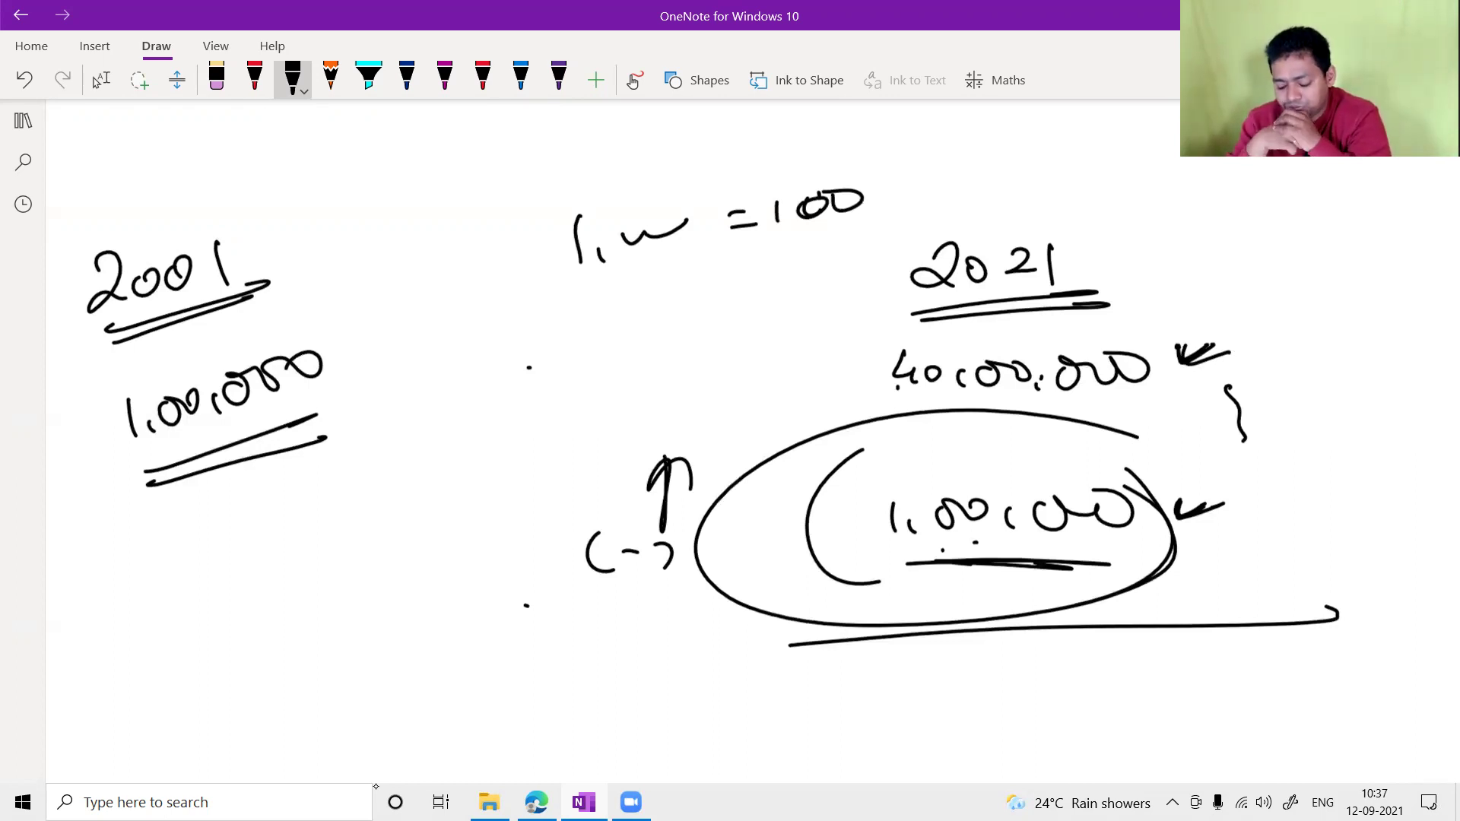
Erase the top note, the brace, the arrows and the circle
click(216, 79)
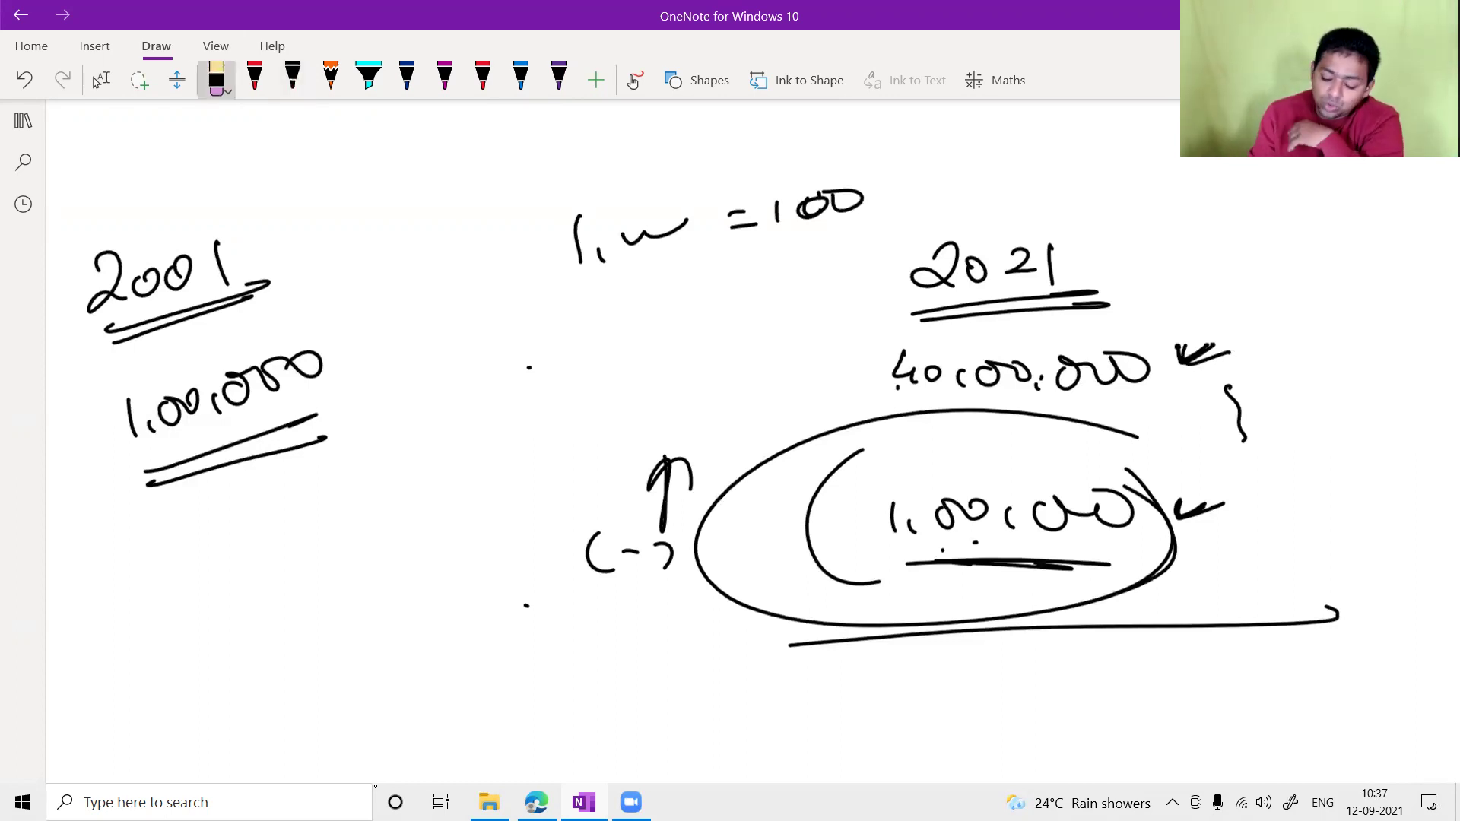
drag(575, 234, 863, 203)
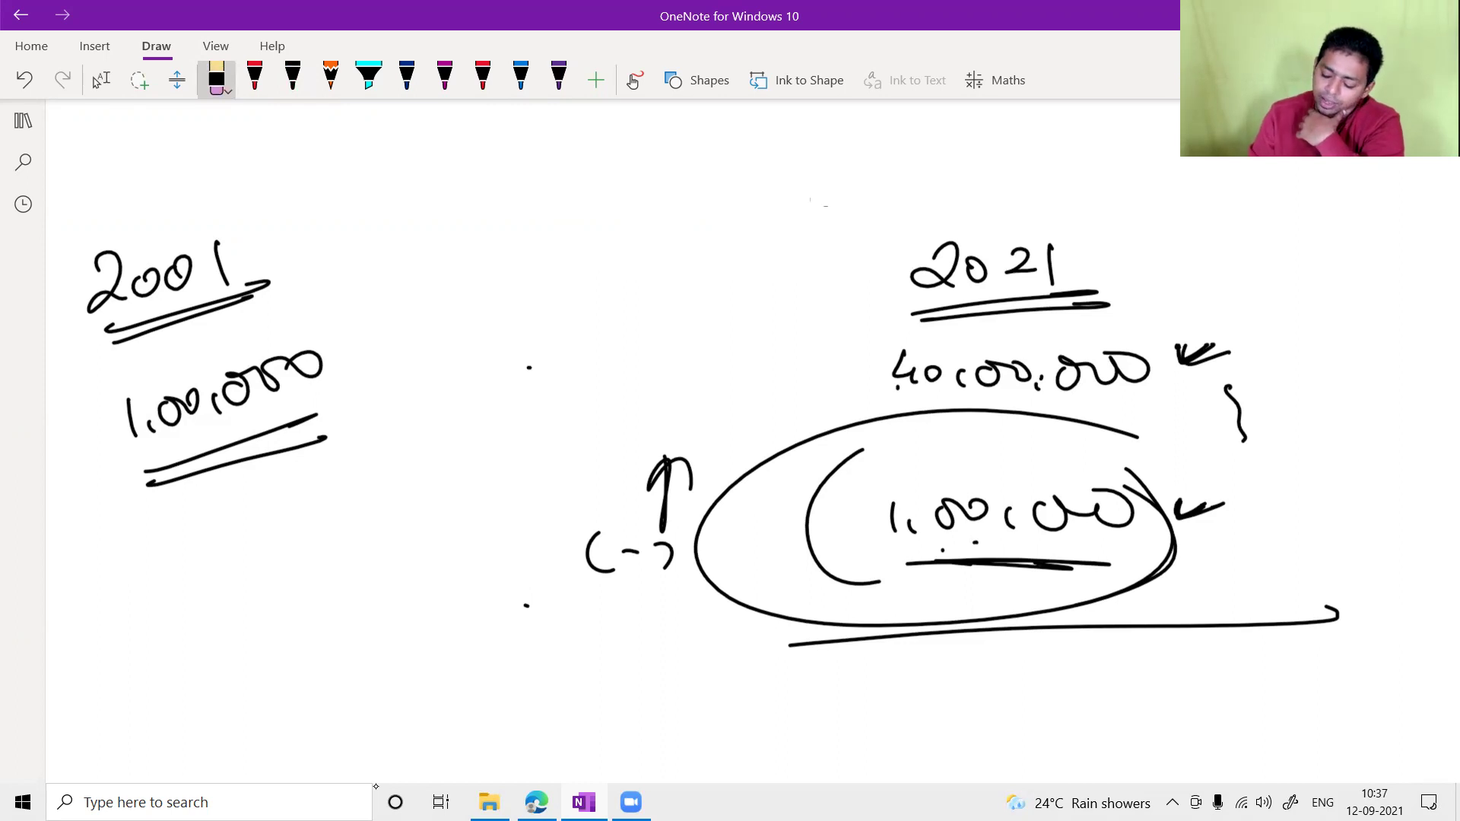
drag(1227, 385, 1243, 441)
drag(1230, 352, 1177, 362)
drag(1211, 510, 1175, 537)
drag(1175, 594, 1141, 628)
Erase the leftover lines and the 1,00,000 under the 2021 amount
drag(844, 519, 599, 548)
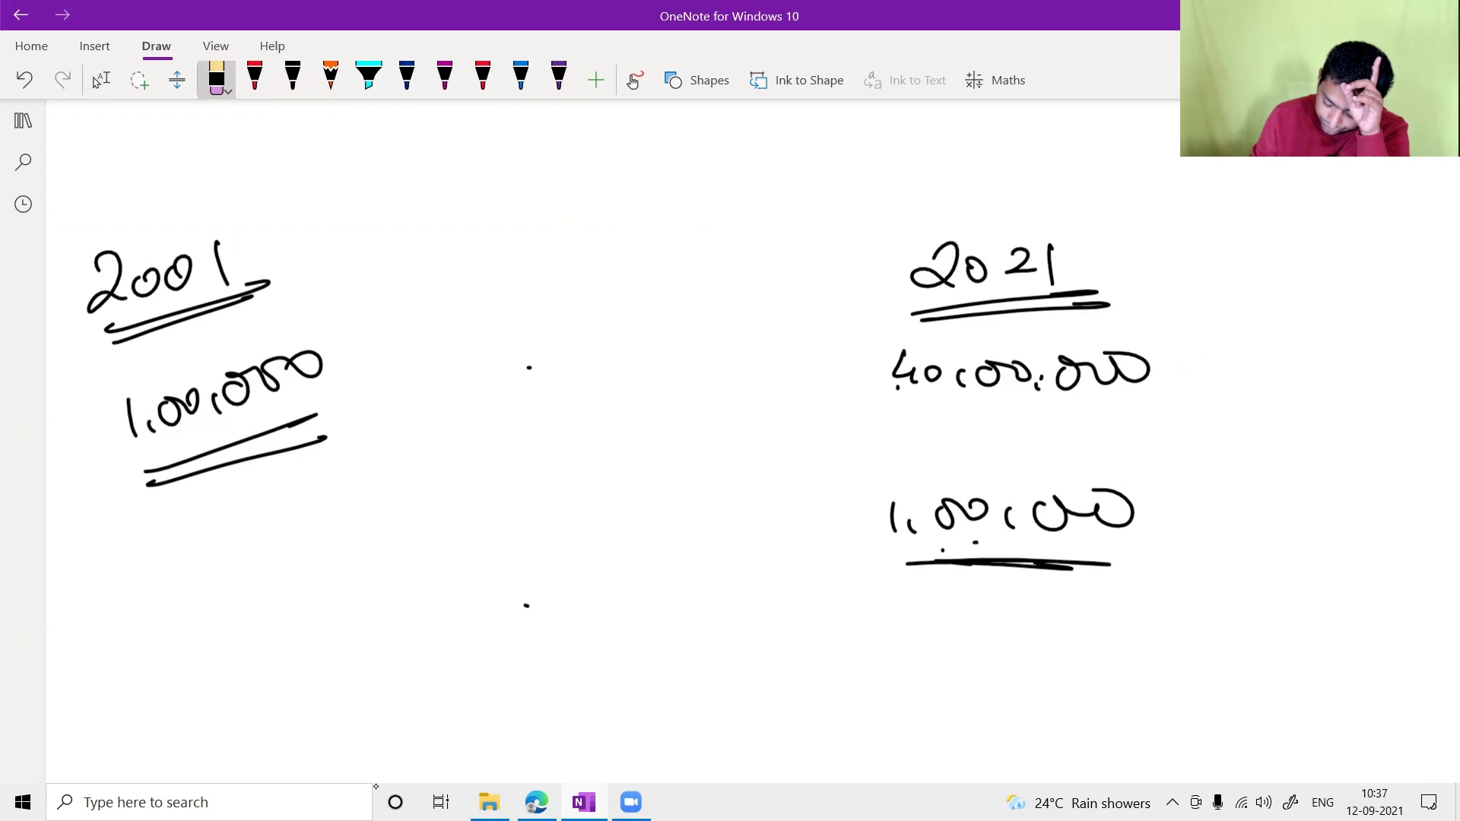
drag(912, 524, 1129, 560)
drag(894, 502, 894, 534)
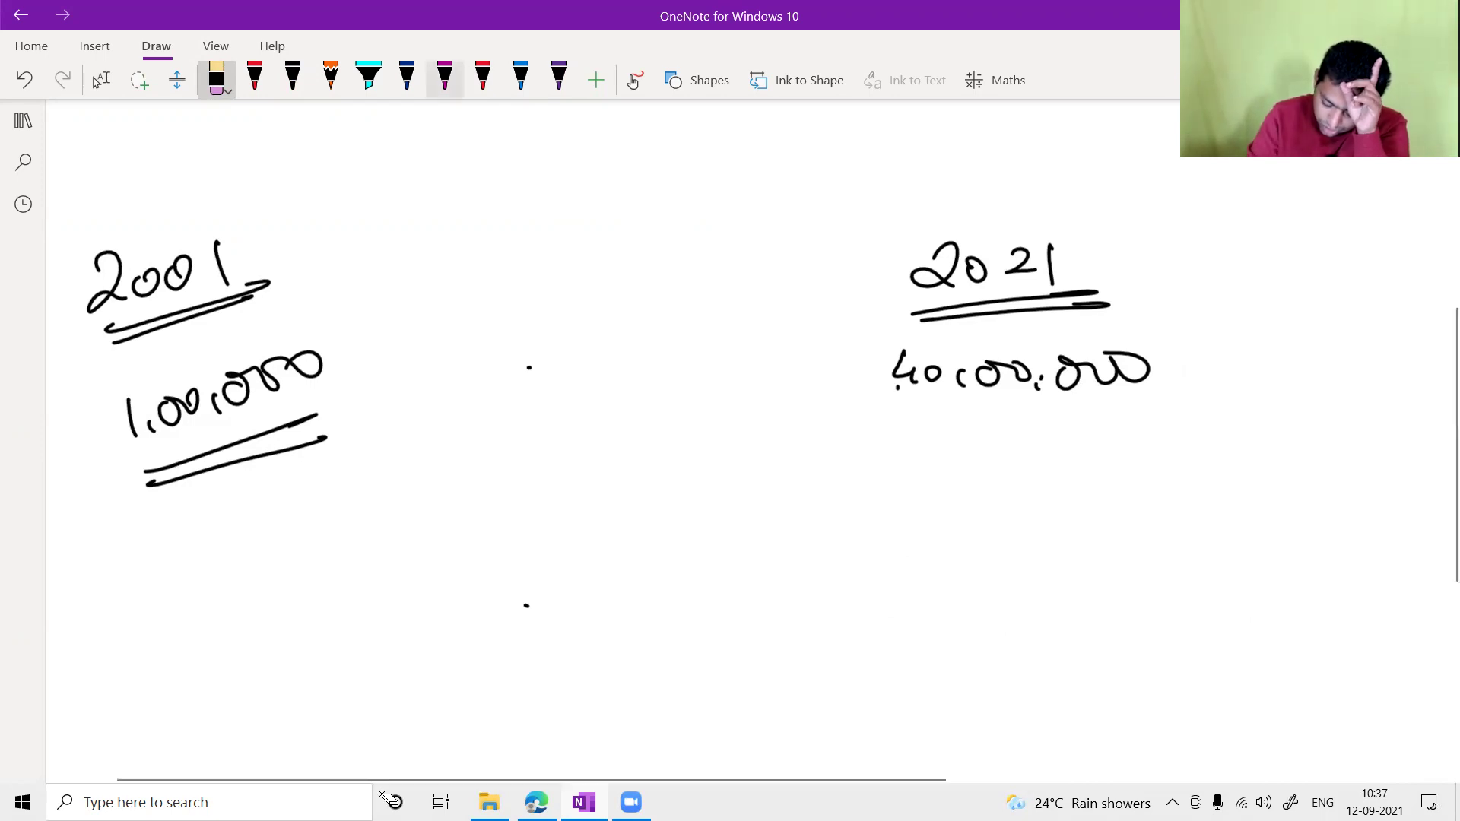
In magenta, circle the 2021 amount, arc an arrow to 2001, and label it with a year
click(443, 78)
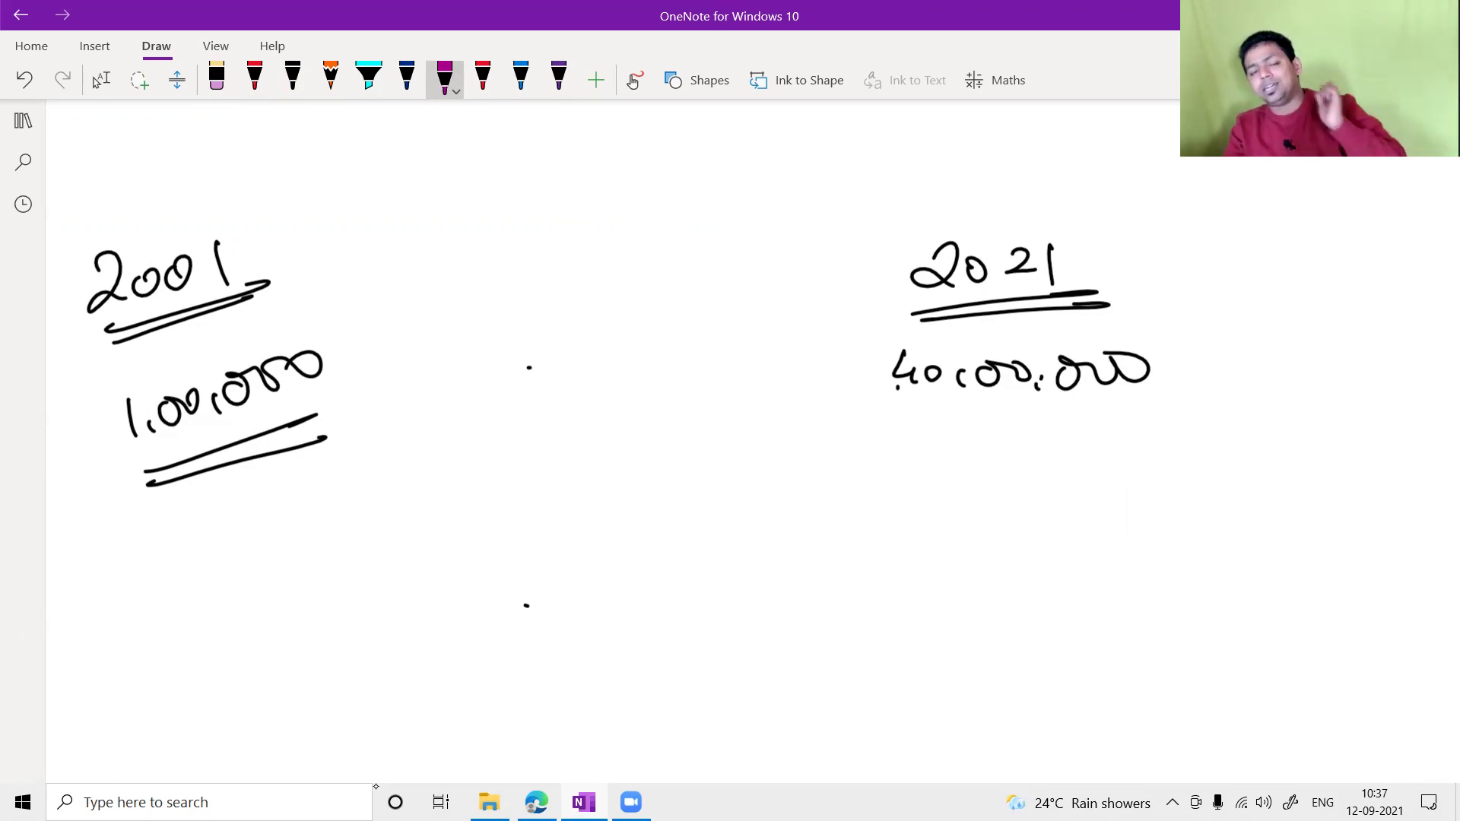
drag(1200, 374, 1063, 428)
mouse_move(883, 274)
mouse_down()
mouse_move(388, 344)
mouse_move(425, 349)
mouse_move(329, 442)
mouse_move(833, 602)
mouse_up()
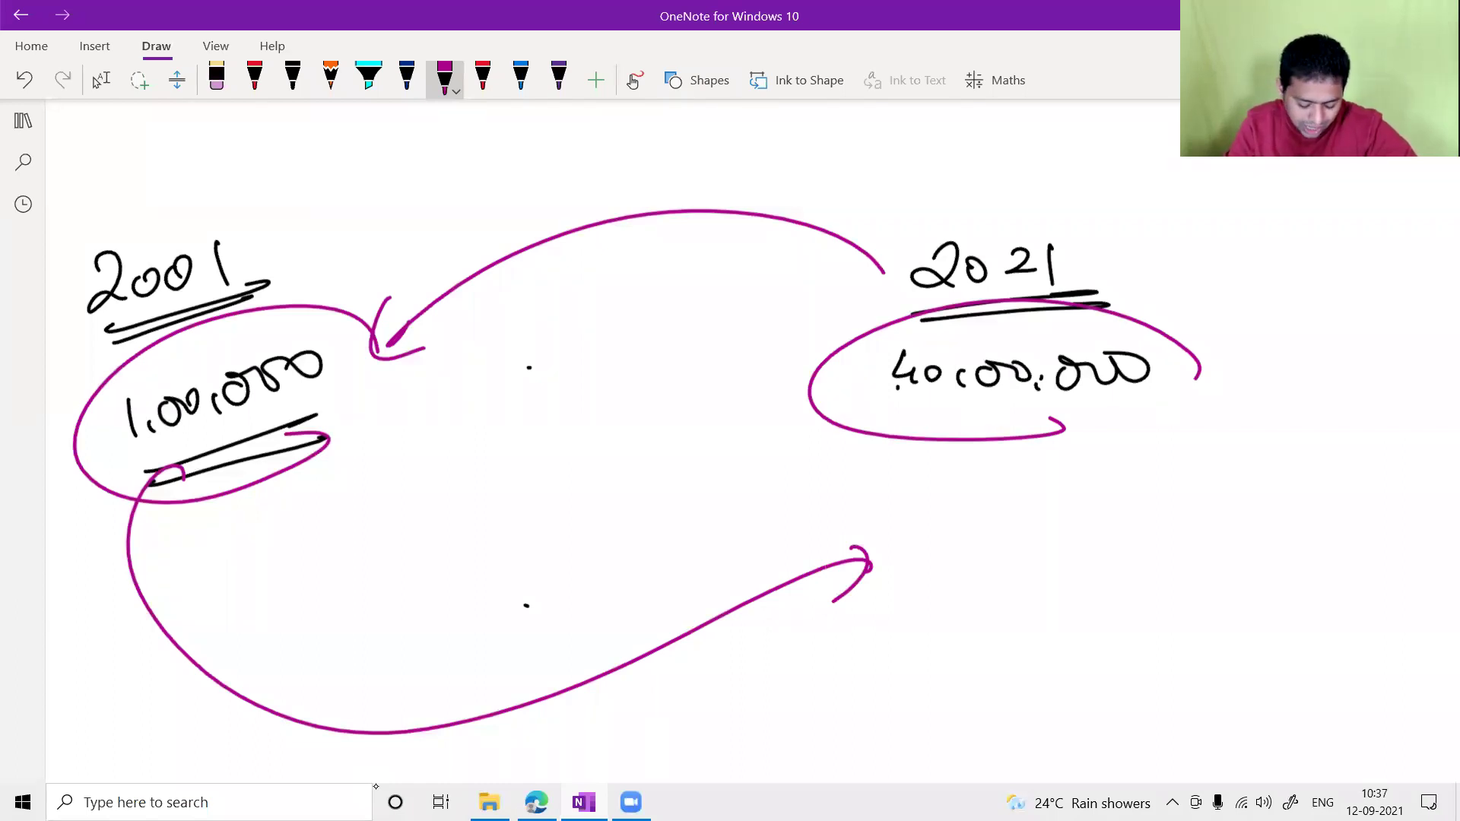
drag(178, 344, 294, 258)
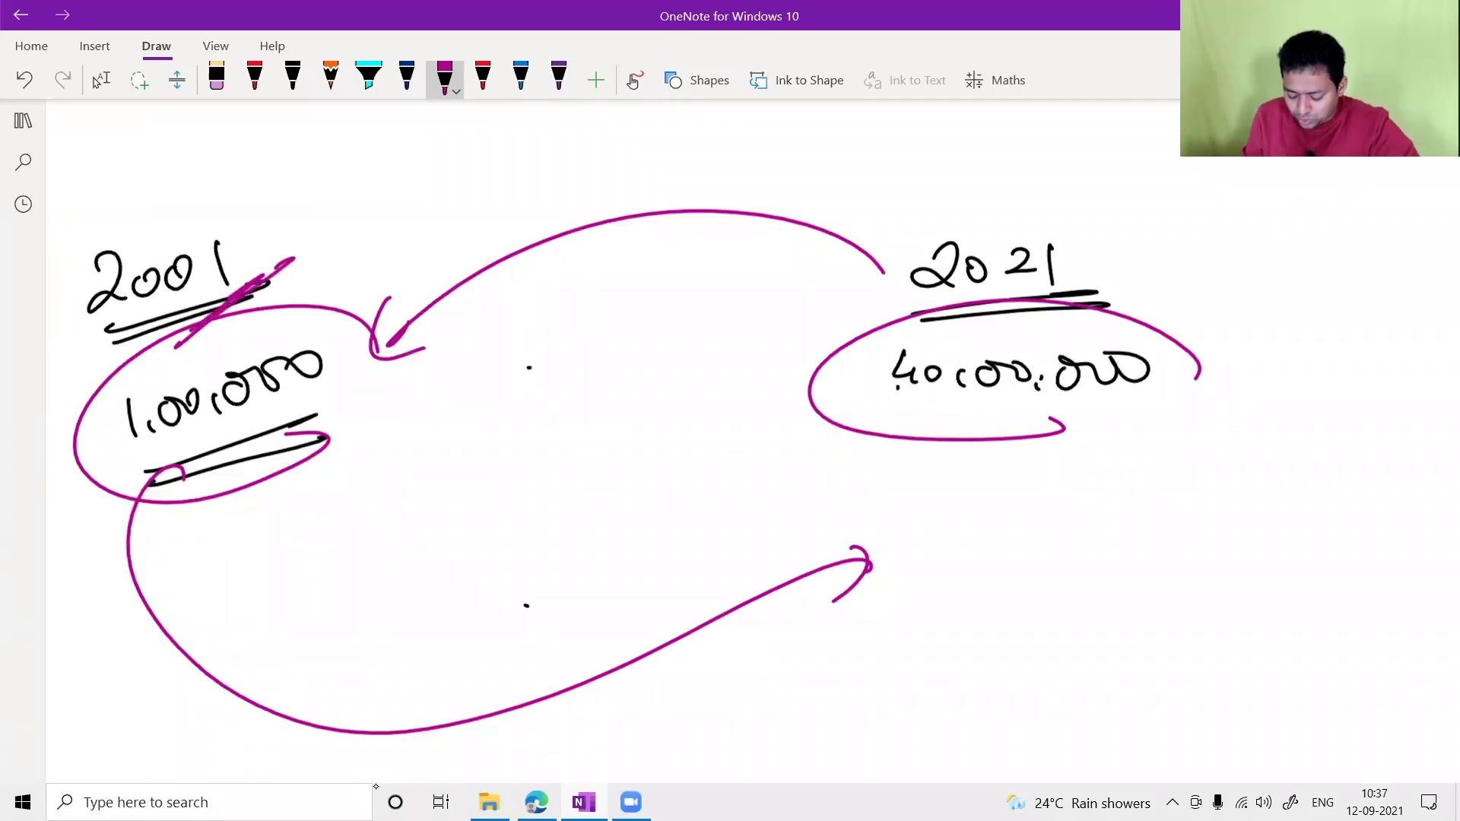
drag(622, 533, 629, 562)
drag(650, 541, 692, 559)
drag(625, 580, 737, 562)
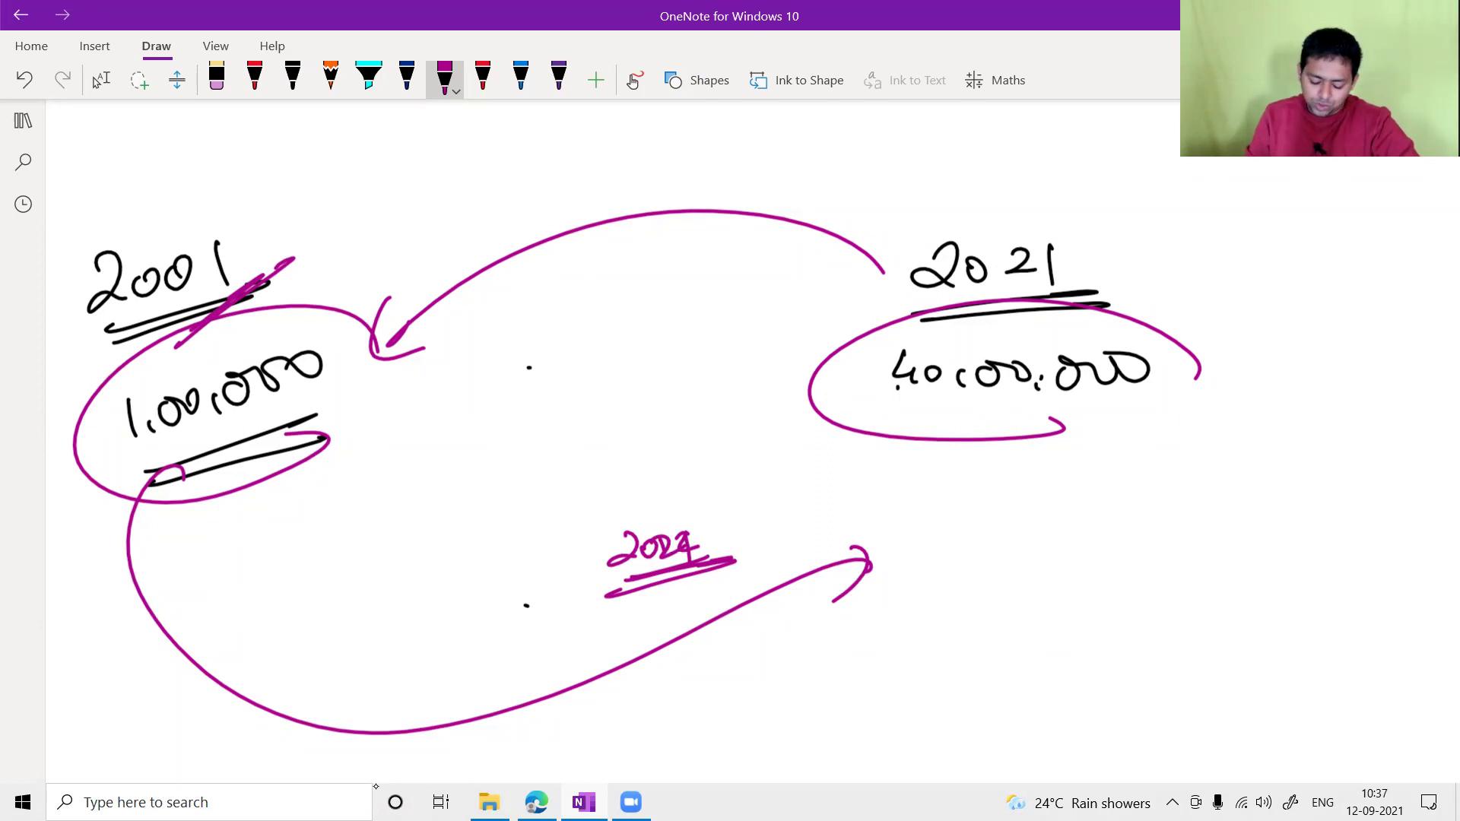
drag(379, 400, 384, 403)
drag(249, 538, 329, 506)
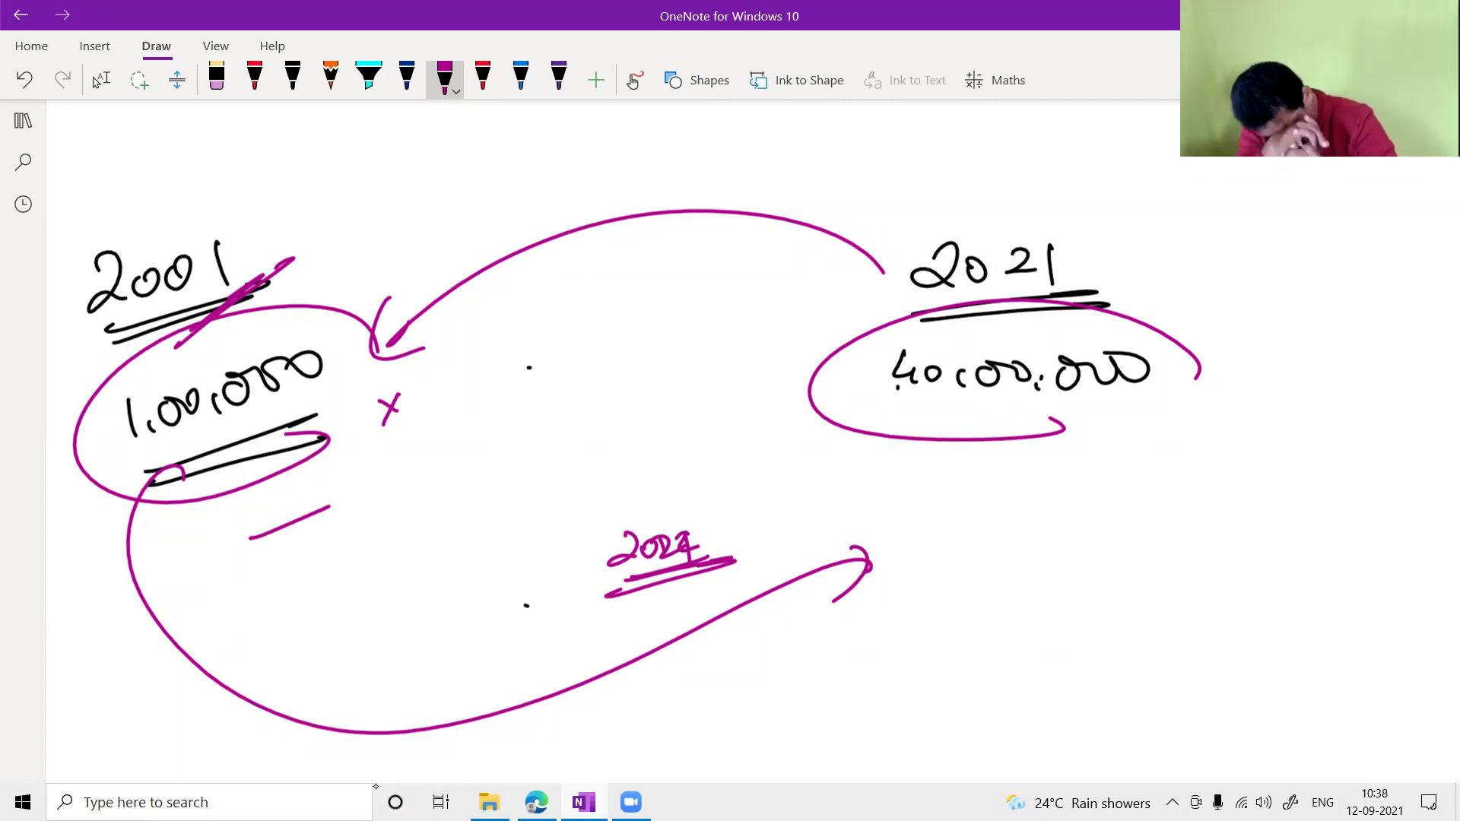
Erase the year label and a stray stroke, then start a red amount below the curve
click(101, 80)
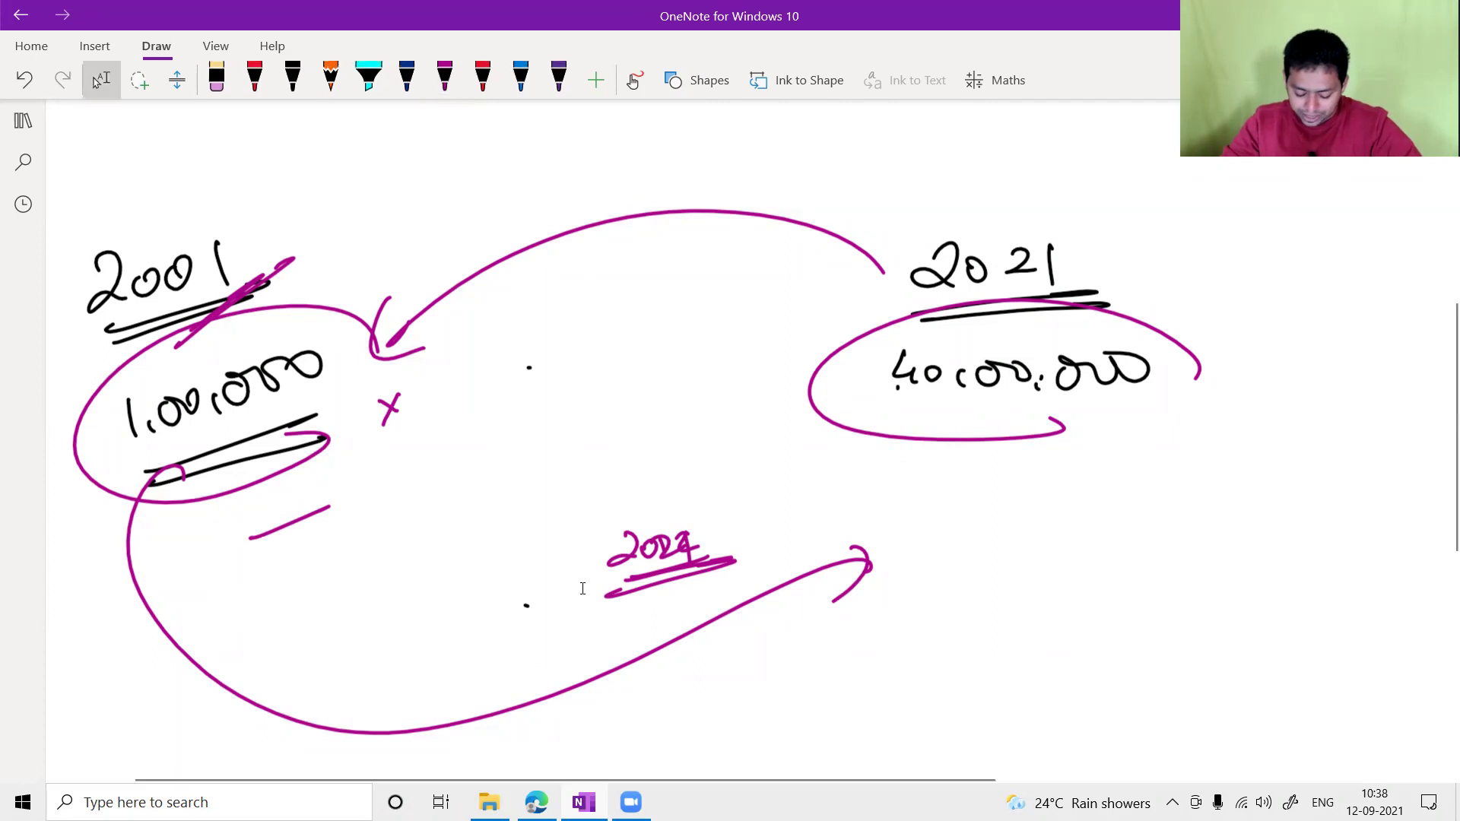
scroll(581, 589, down, 3)
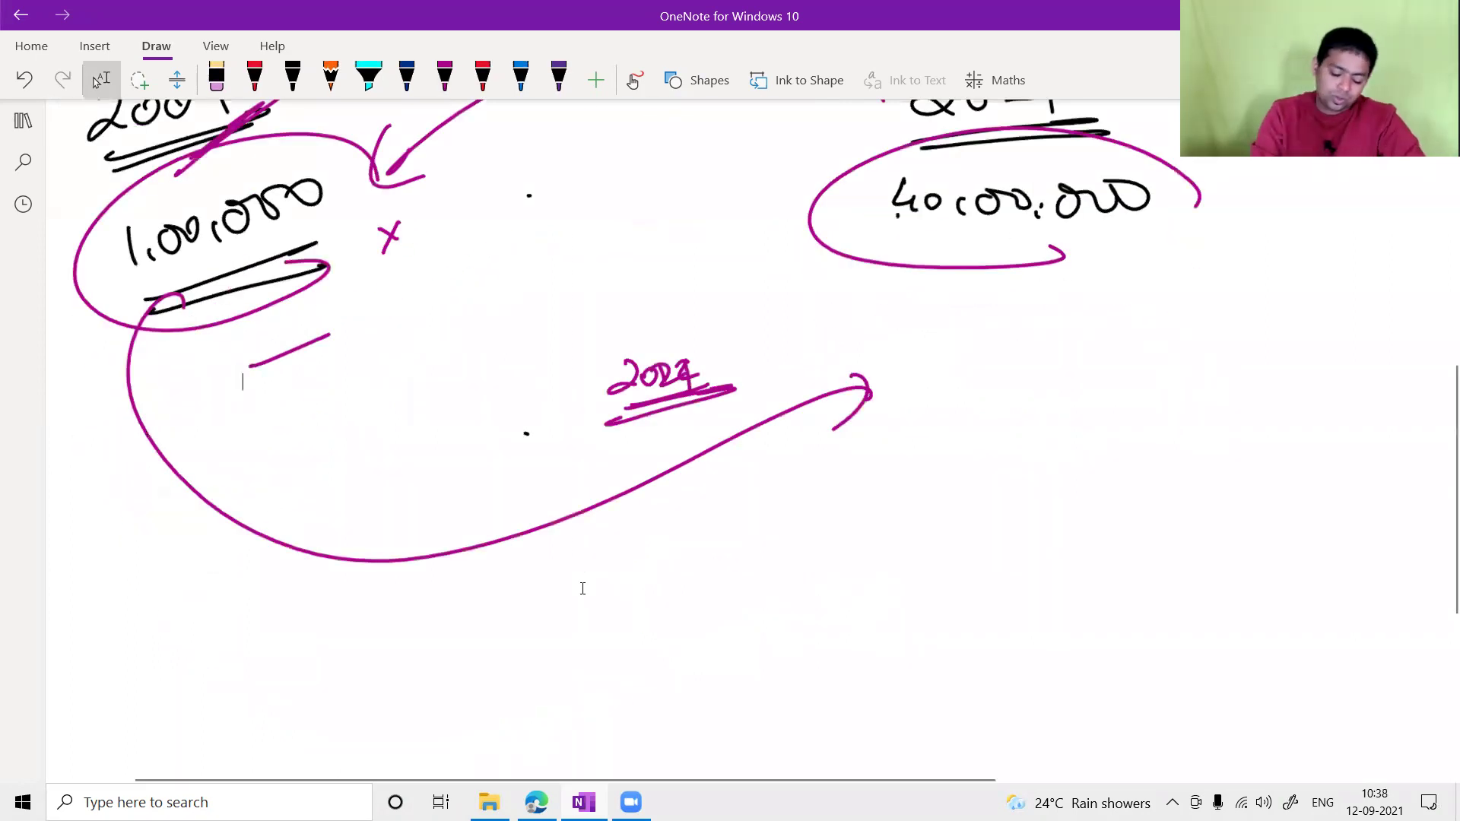
click(216, 80)
drag(616, 382, 695, 371)
drag(611, 420, 730, 390)
click(255, 80)
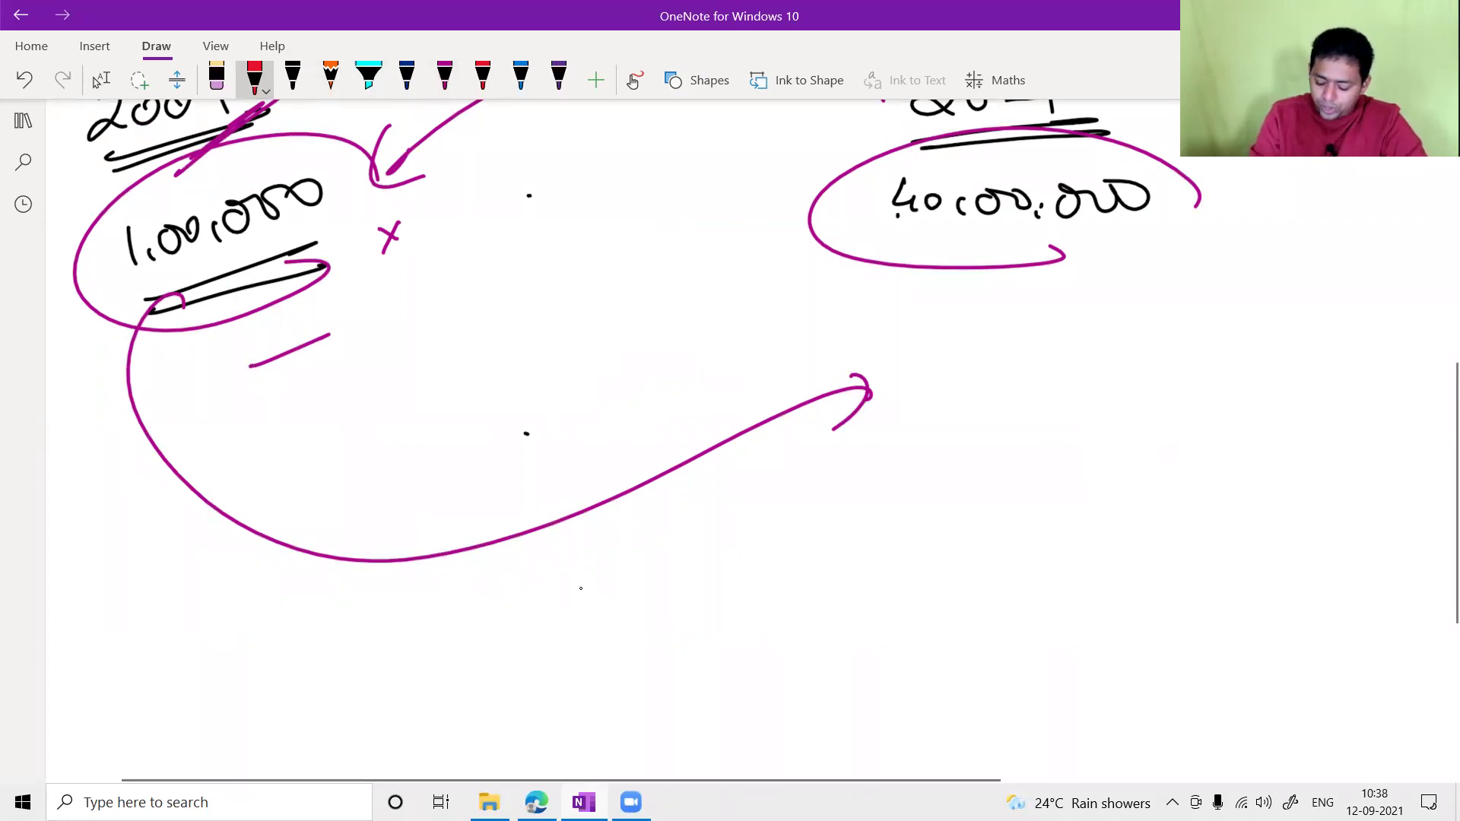
mouse_move(498, 577)
mouse_down()
mouse_move(558, 606)
mouse_move(599, 607)
mouse_move(618, 582)
mouse_move(678, 587)
mouse_up()
Circle year 20-21 and index 301 in Edge's CII table, then return to OneNote
key(alt+Tab)
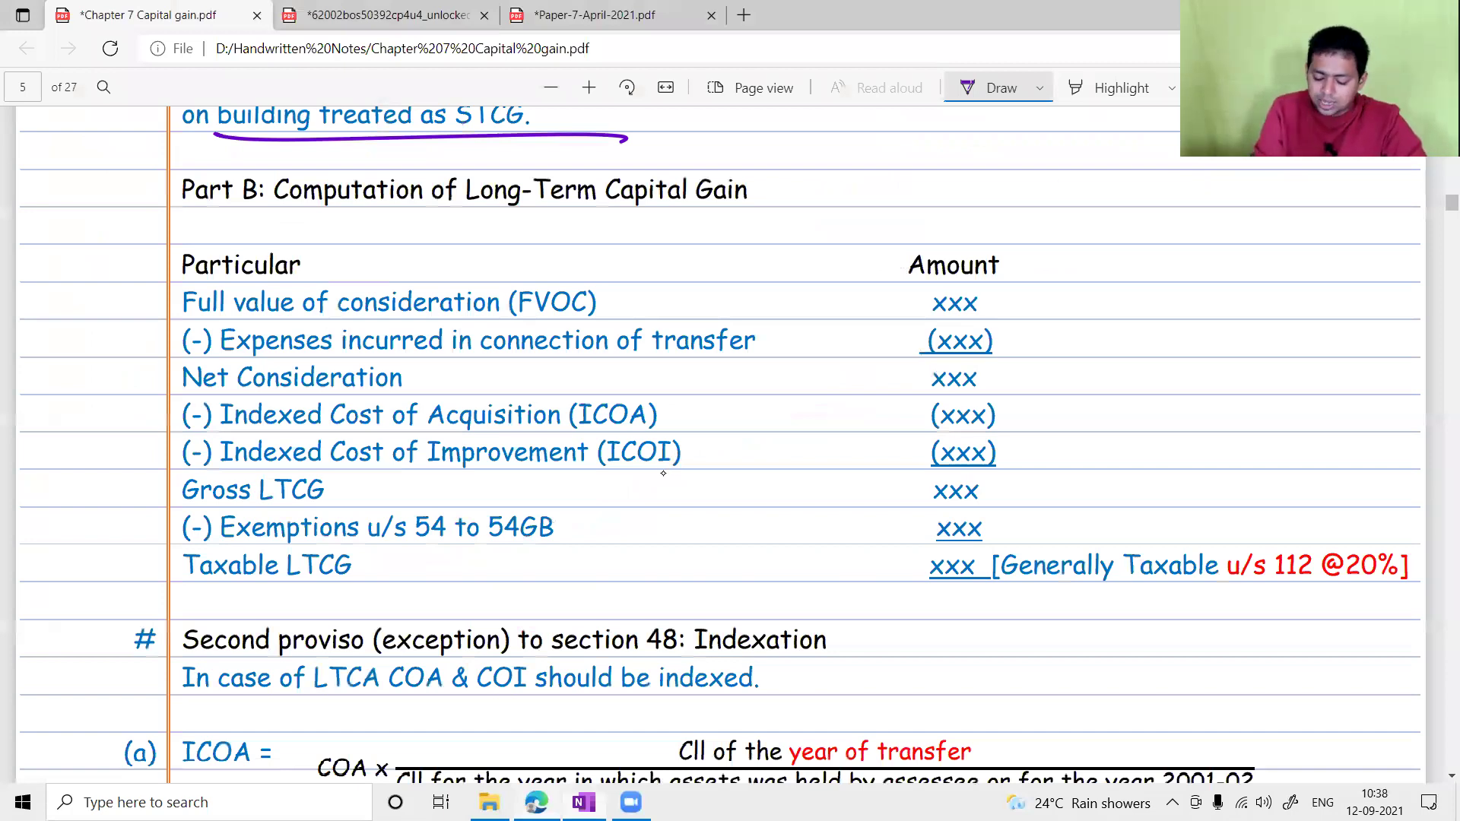
scroll(663, 474, down, 5)
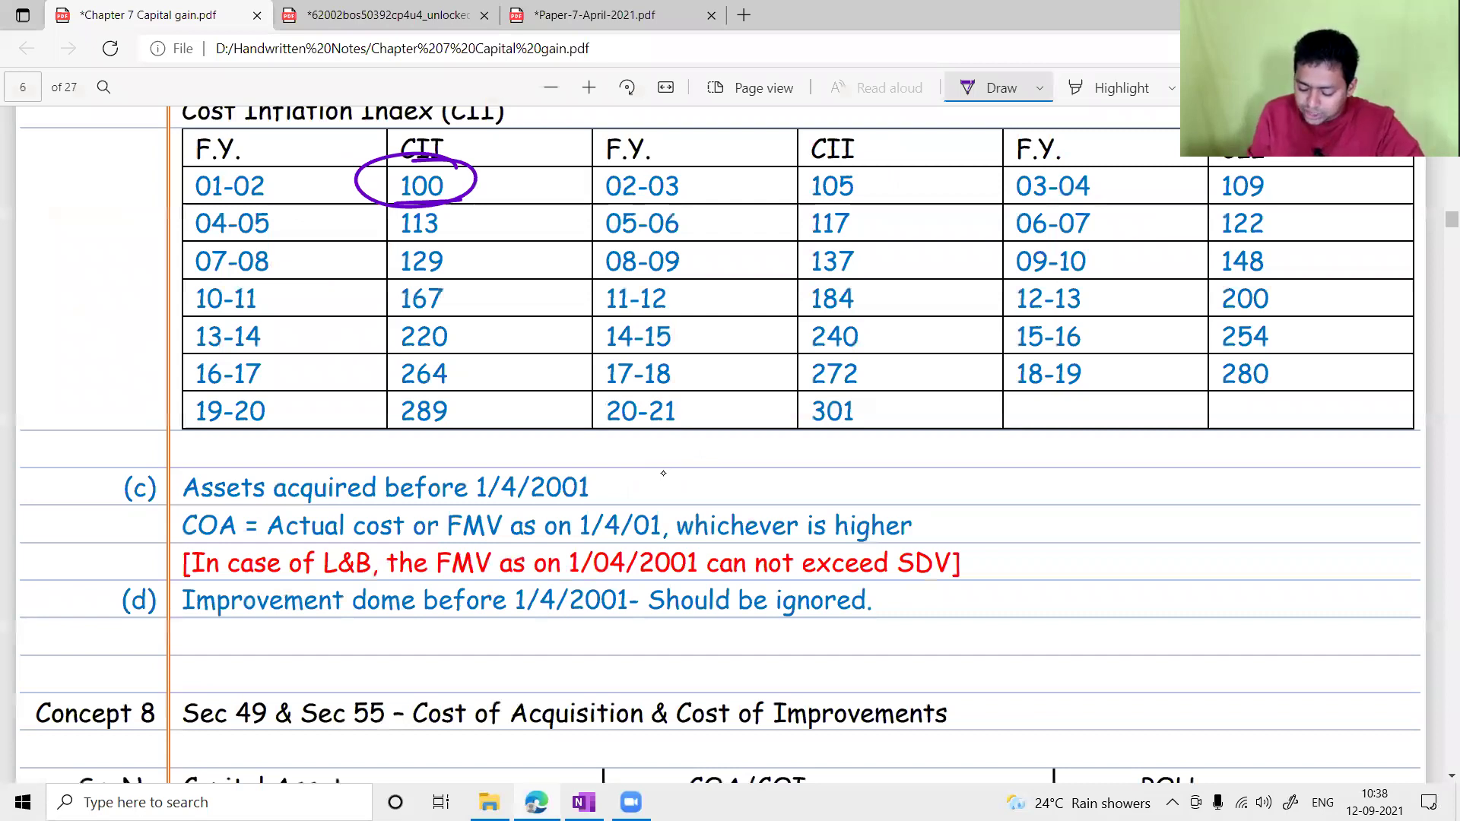
drag(707, 400, 710, 413)
drag(868, 397, 850, 421)
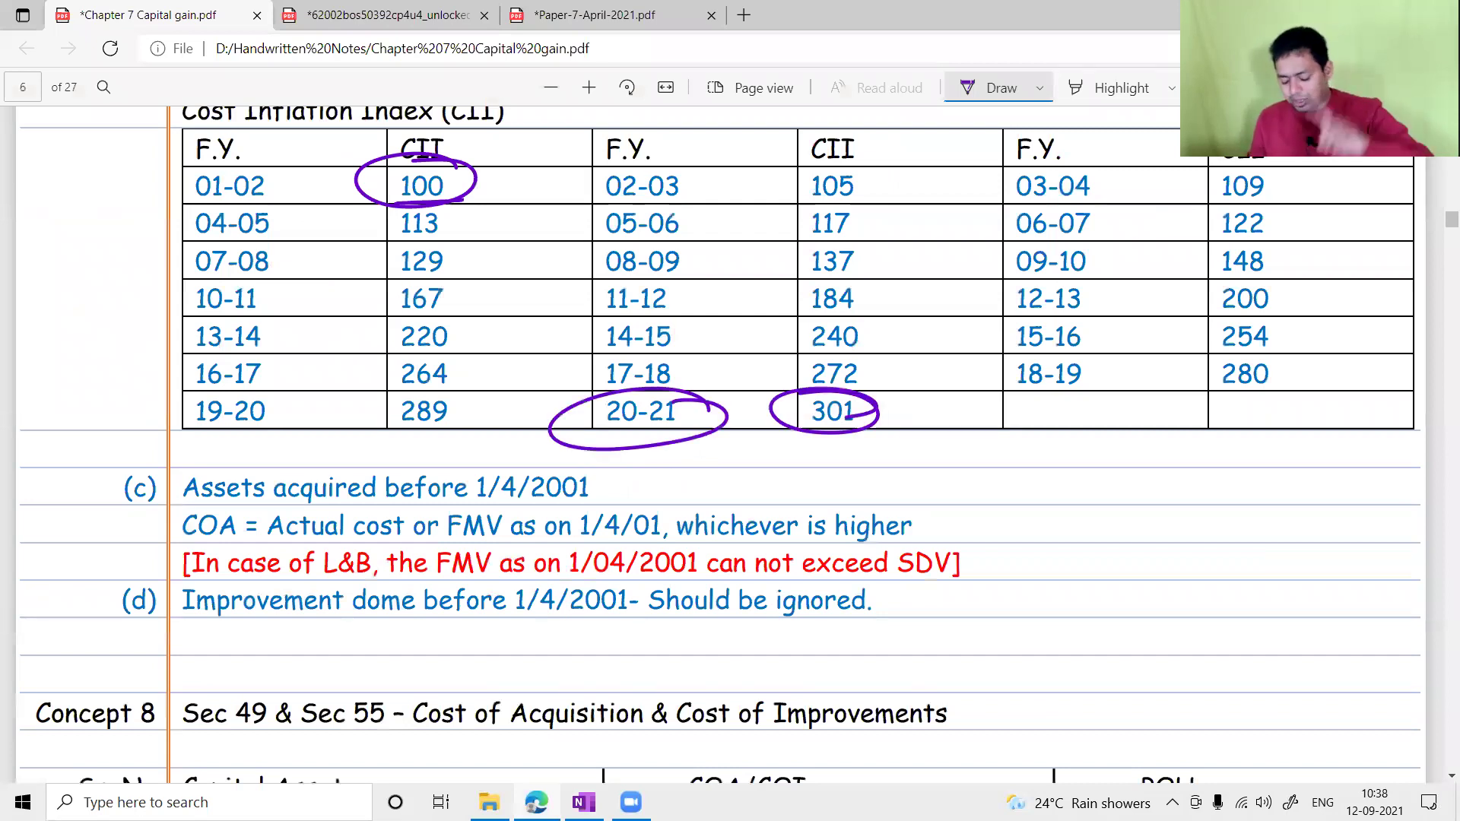
key(alt+Tab)
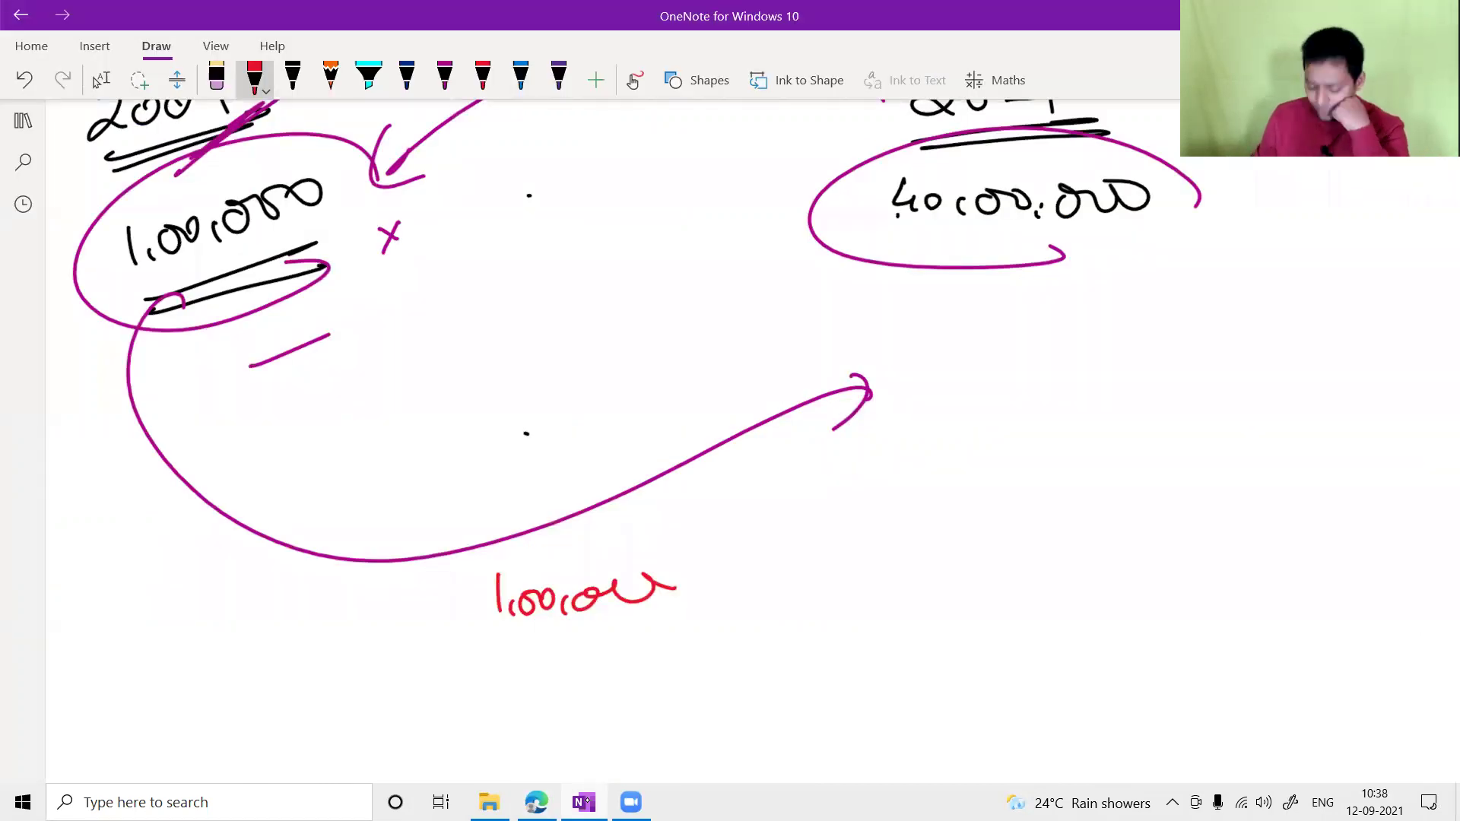
Write × 301/100 after 1,00,000 and begin the result after the equals sign
drag(688, 584, 715, 605)
drag(707, 579, 689, 617)
drag(785, 543, 781, 545)
drag(802, 548, 805, 550)
drag(826, 542, 828, 574)
drag(748, 598, 891, 590)
drag(779, 623, 776, 650)
drag(793, 622, 938, 606)
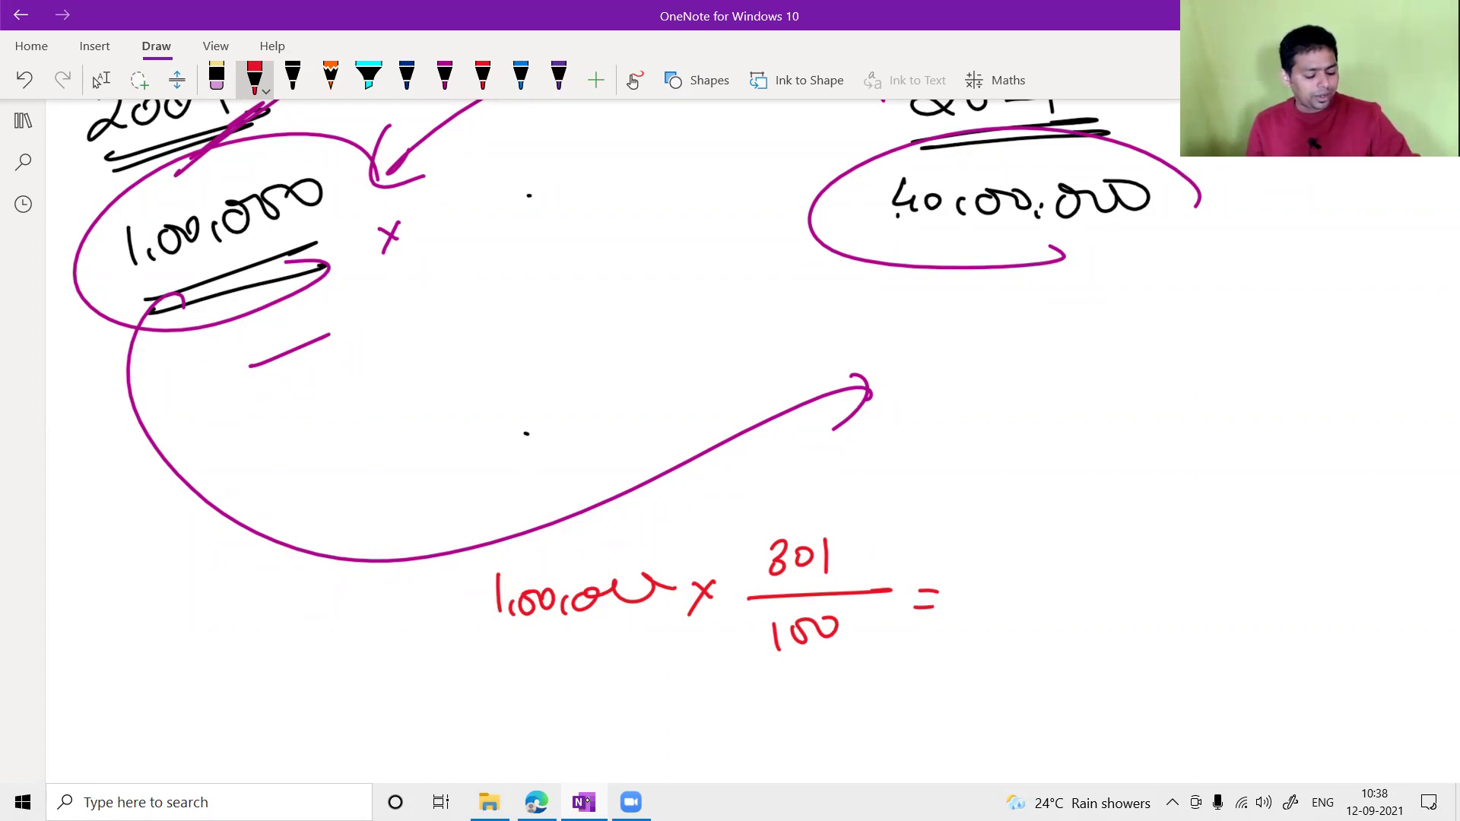
drag(1011, 573, 1009, 605)
mouse_move(1036, 594)
mouse_down()
mouse_move(1034, 608)
mouse_move(1051, 600)
mouse_up()
mouse_move(1068, 579)
mouse_down()
mouse_move(1082, 588)
mouse_move(1035, 615)
mouse_move(1055, 586)
mouse_up()
Erase the wrong result digits, rewrite it as 3,01,000 and double-underline it
click(215, 81)
click(253, 80)
mouse_move(1074, 581)
mouse_down()
mouse_move(1073, 606)
mouse_move(1102, 593)
mouse_up()
mouse_move(1129, 586)
mouse_down()
mouse_move(1163, 588)
mouse_move(1186, 550)
mouse_move(1102, 561)
mouse_up()
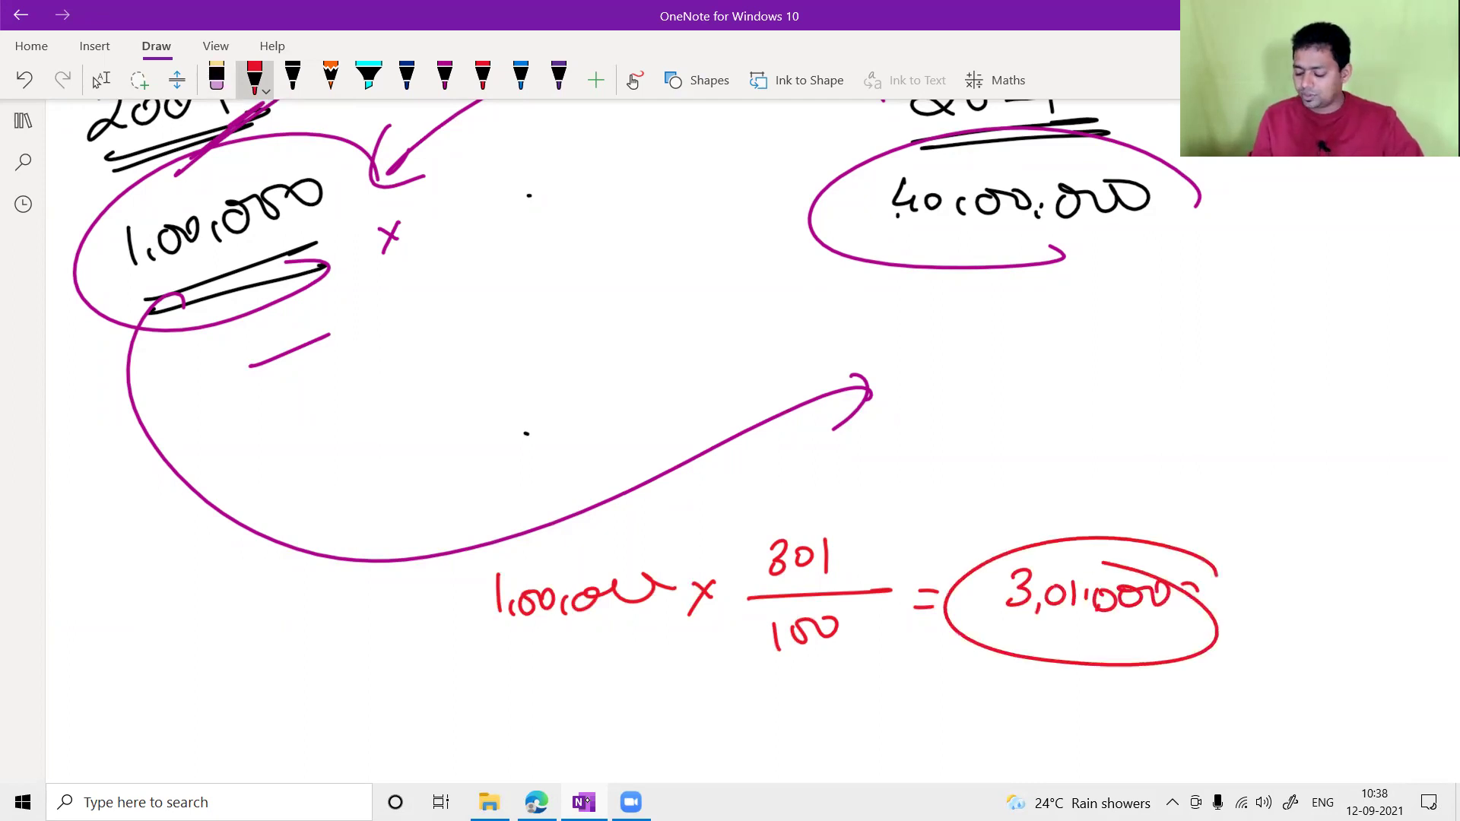
drag(969, 629, 1146, 634)
drag(1145, 639, 987, 644)
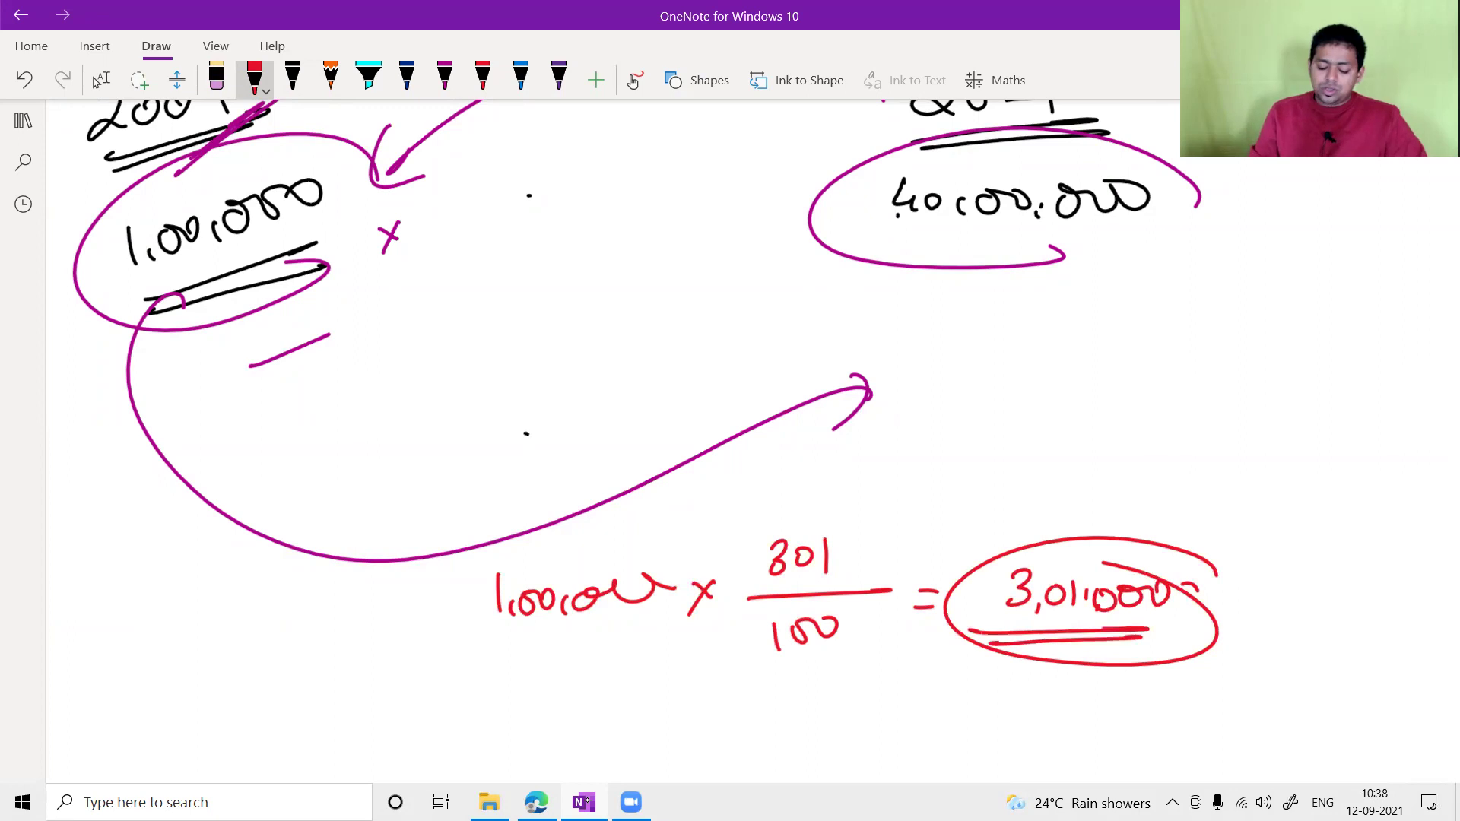
drag(946, 306, 966, 338)
Subtract 3,01,000 beneath 40,00,000 and double-underline the difference
mouse_move(1008, 311)
mouse_down()
mouse_move(994, 310)
mouse_move(1049, 336)
mouse_up()
mouse_move(1081, 317)
mouse_down()
mouse_move(1084, 333)
mouse_move(1158, 306)
mouse_move(1161, 355)
mouse_up()
drag(903, 264, 969, 363)
drag(870, 393, 1287, 374)
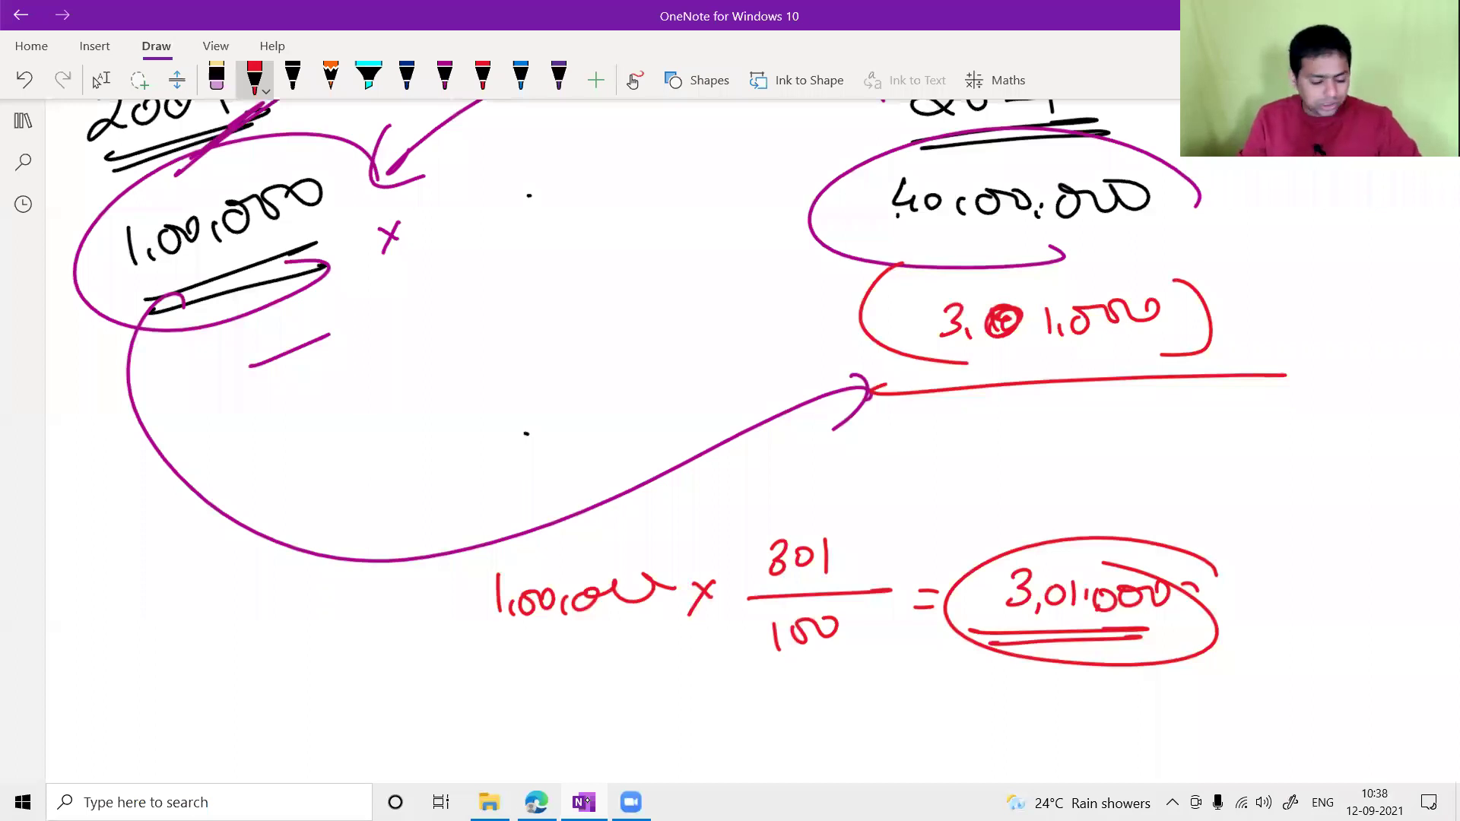
drag(983, 421, 979, 423)
mouse_move(1011, 418)
mouse_down()
mouse_move(1004, 433)
mouse_move(1040, 450)
mouse_up()
mouse_move(1072, 425)
mouse_down()
mouse_move(1070, 447)
mouse_move(1249, 434)
mouse_up()
drag(936, 491, 1158, 470)
drag(972, 494, 1143, 482)
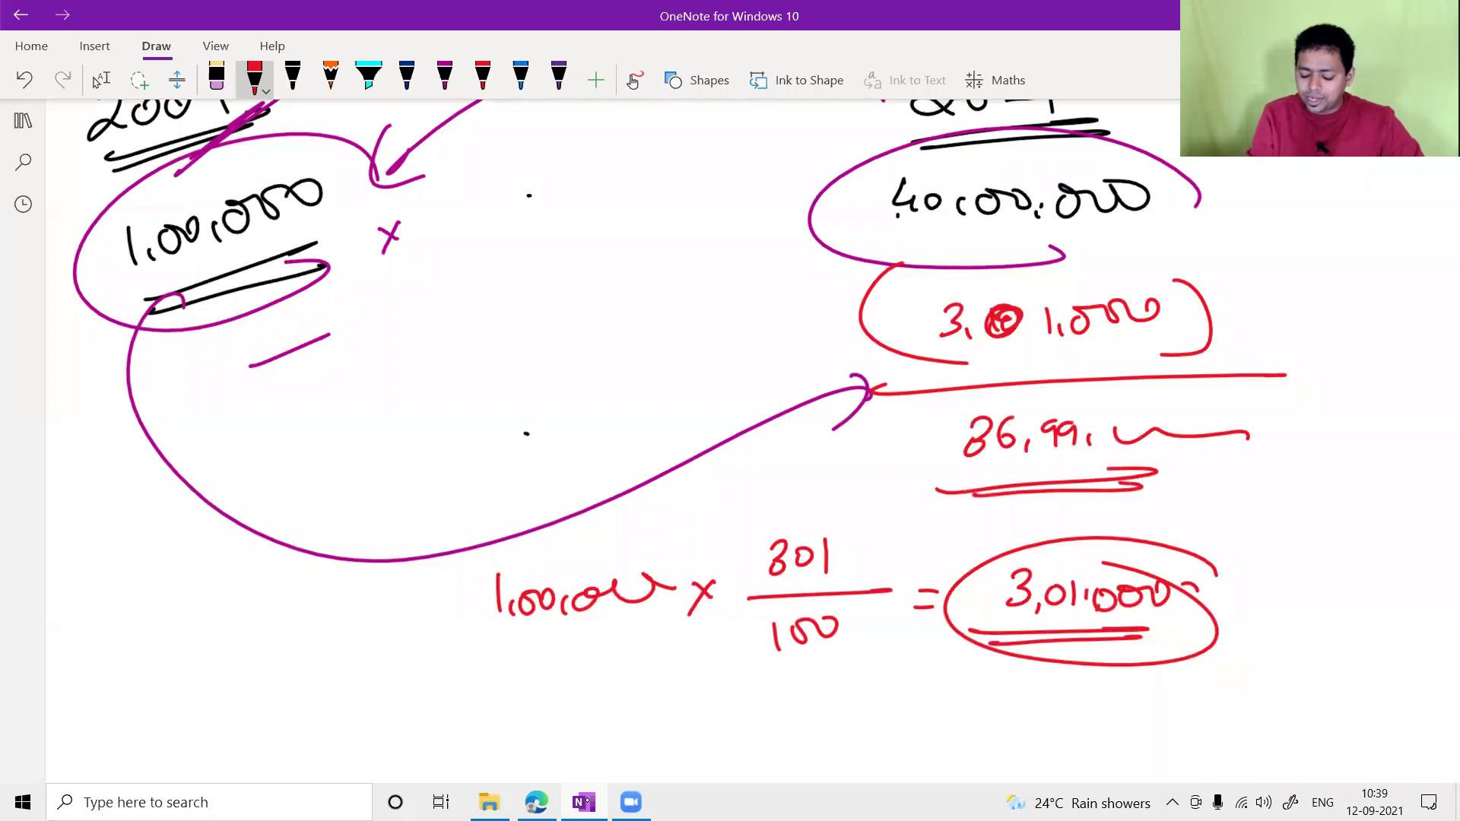
Jot the side working 40 − 1 = 39 and emphasise the 99 in the difference
mouse_move(559, 173)
mouse_down()
mouse_move(563, 202)
mouse_move(583, 183)
mouse_up()
mouse_move(495, 253)
mouse_down()
mouse_move(492, 272)
mouse_move(620, 275)
mouse_up()
mouse_move(517, 348)
mouse_down()
mouse_move(515, 370)
mouse_move(569, 375)
mouse_up()
drag(495, 340, 536, 330)
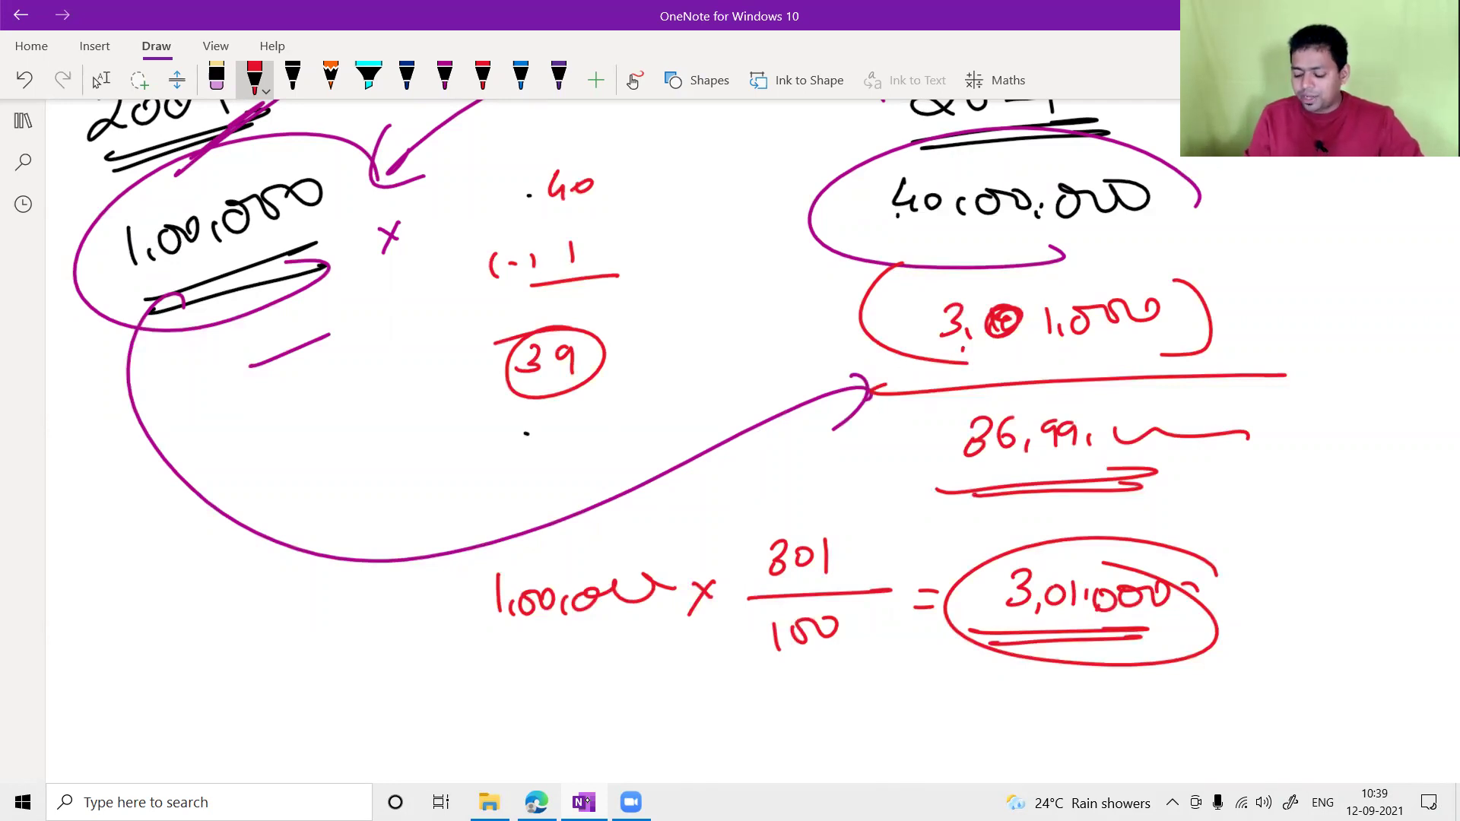
drag(931, 484, 1084, 459)
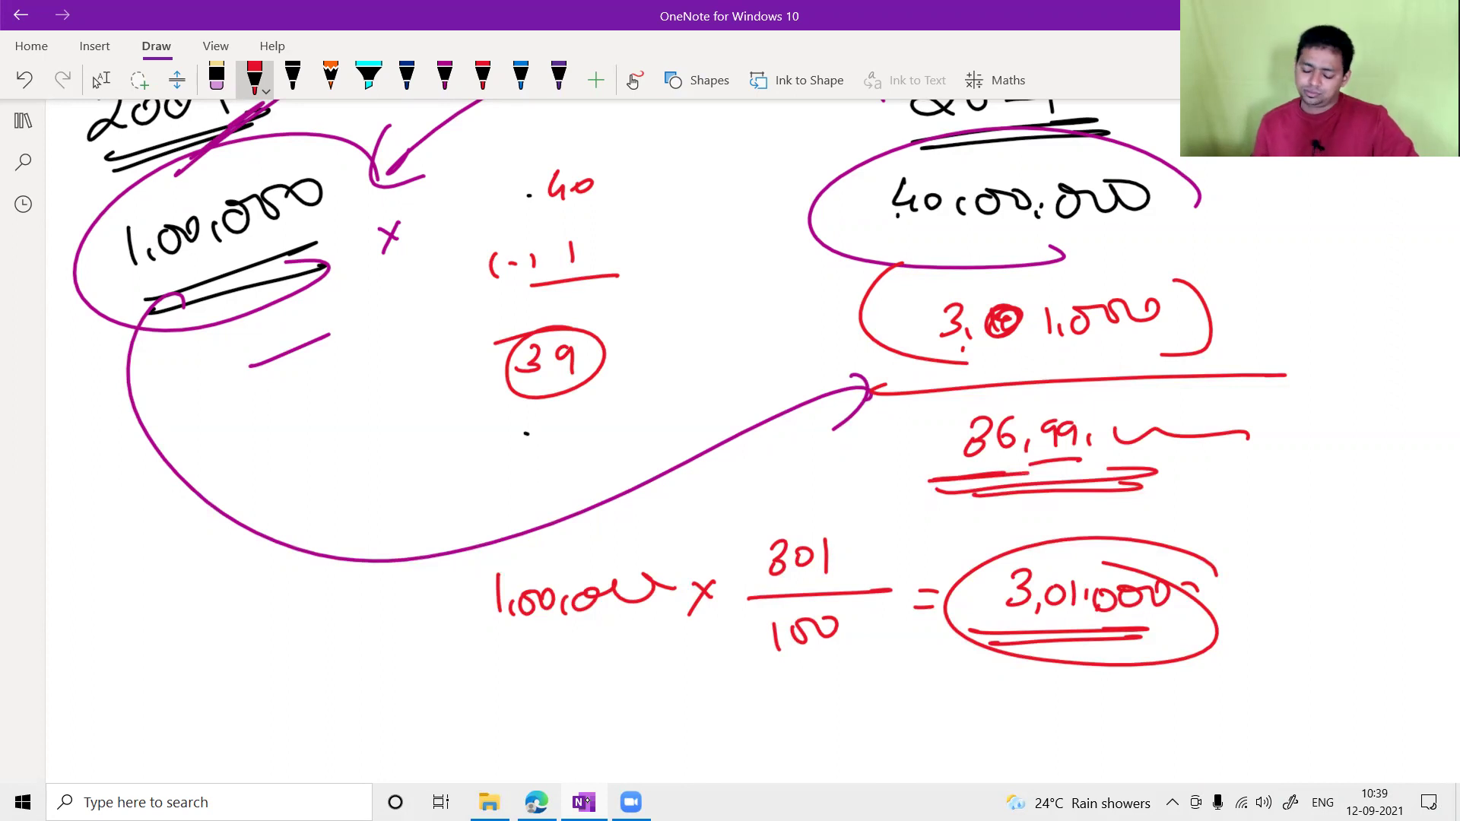
Write and underline 'Indexation' at lower left, and add a circled 'In' below 1,00,000
mouse_move(76, 730)
mouse_down()
mouse_move(257, 451)
mouse_move(231, 659)
mouse_up()
mouse_move(229, 616)
mouse_down()
mouse_move(315, 542)
mouse_move(340, 582)
mouse_move(422, 523)
mouse_move(571, 519)
mouse_move(260, 660)
mouse_up()
drag(584, 543, 247, 682)
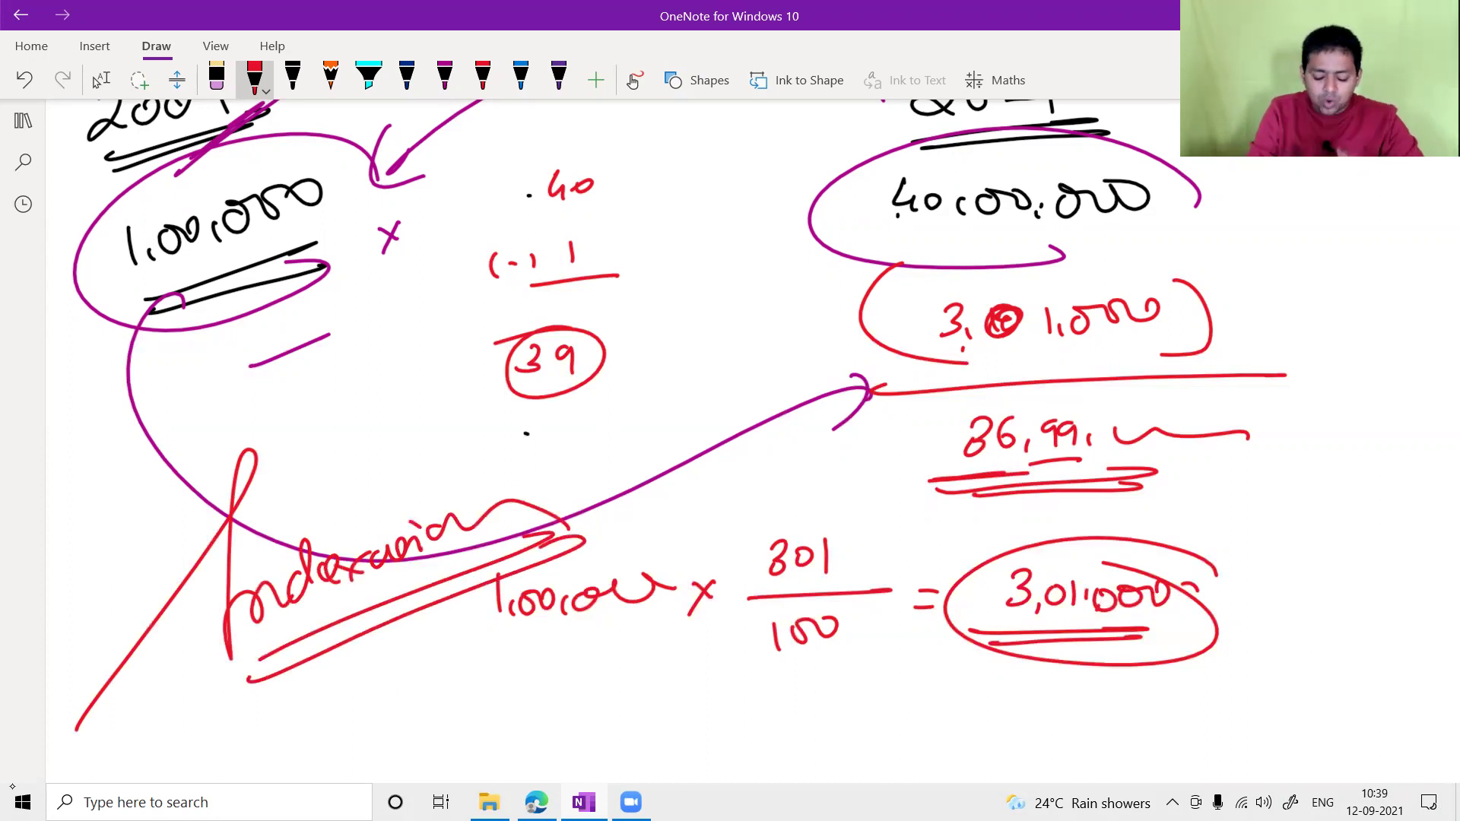
mouse_move(282, 322)
mouse_down()
mouse_move(281, 347)
mouse_move(290, 319)
mouse_up()
drag(269, 354, 299, 345)
mouse_move(298, 320)
mouse_down()
mouse_move(303, 341)
mouse_move(320, 337)
mouse_up()
mouse_move(343, 276)
mouse_down()
mouse_move(343, 388)
mouse_move(367, 286)
mouse_up()
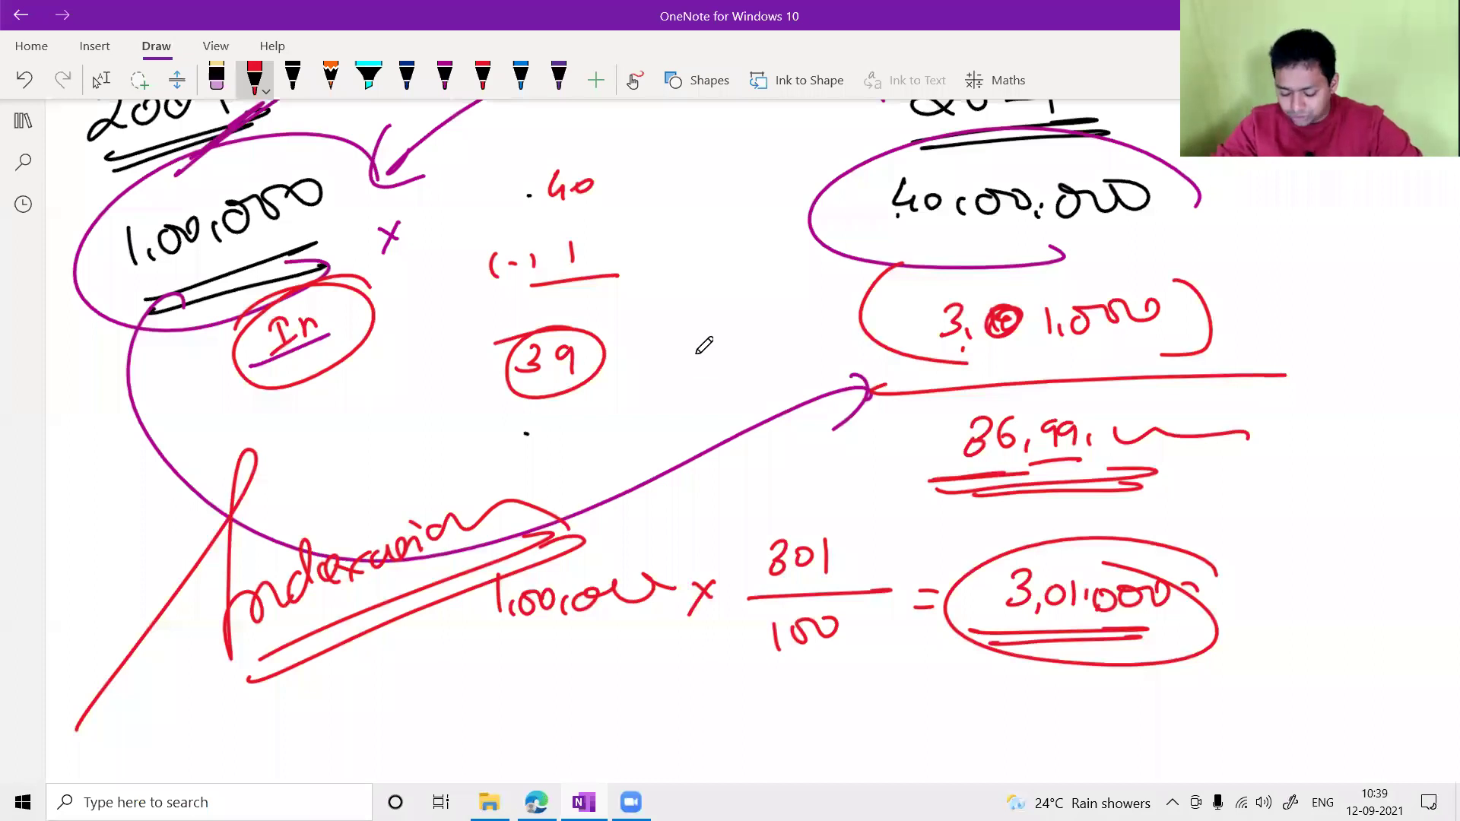
In the Edge PDF, tick the Net Consideration row and highlight 'Indexed' in the ICOA row
key(alt+Tab)
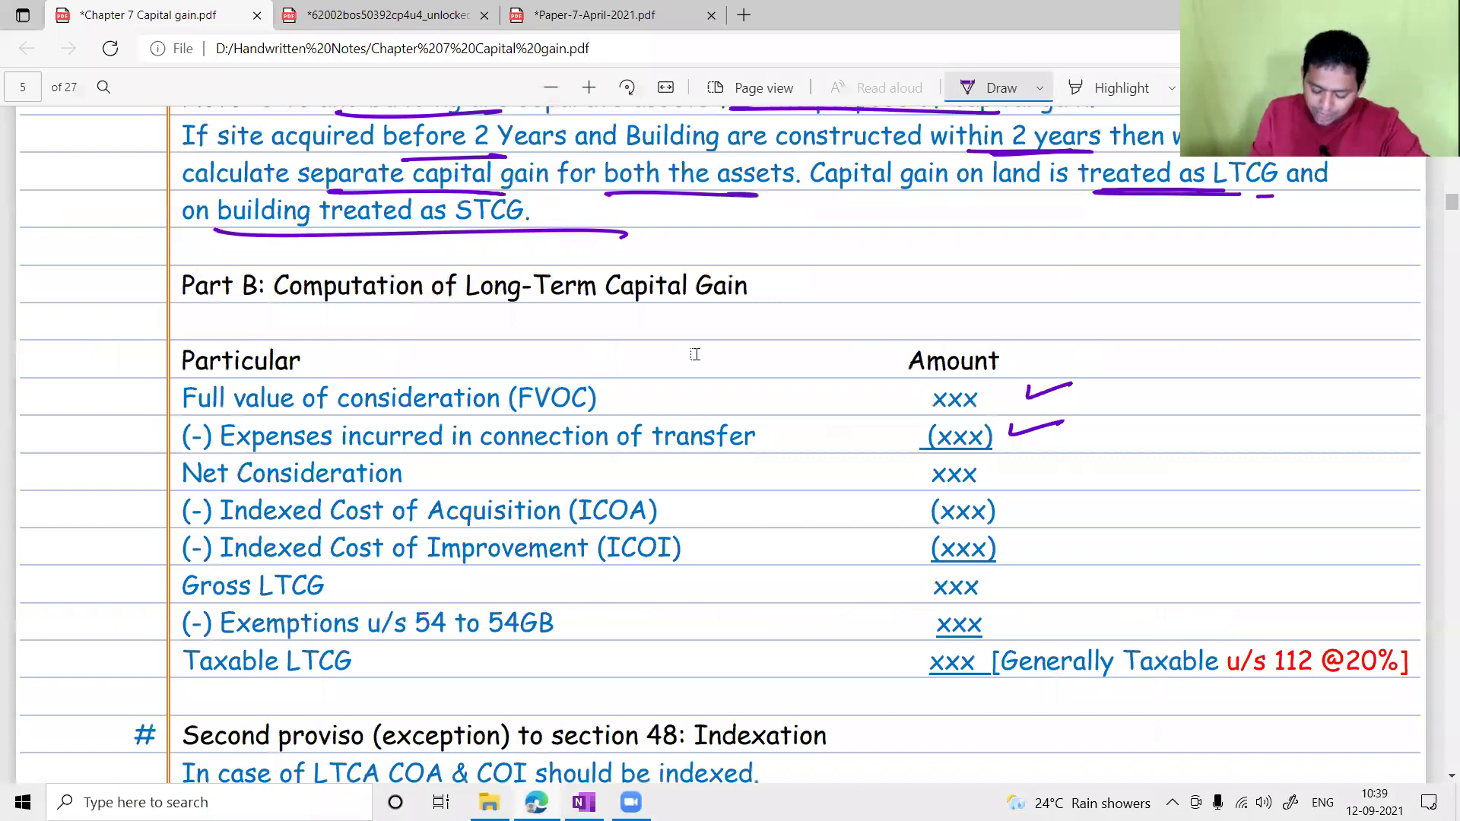
drag(1008, 479, 1050, 469)
click(1121, 89)
drag(220, 511, 323, 511)
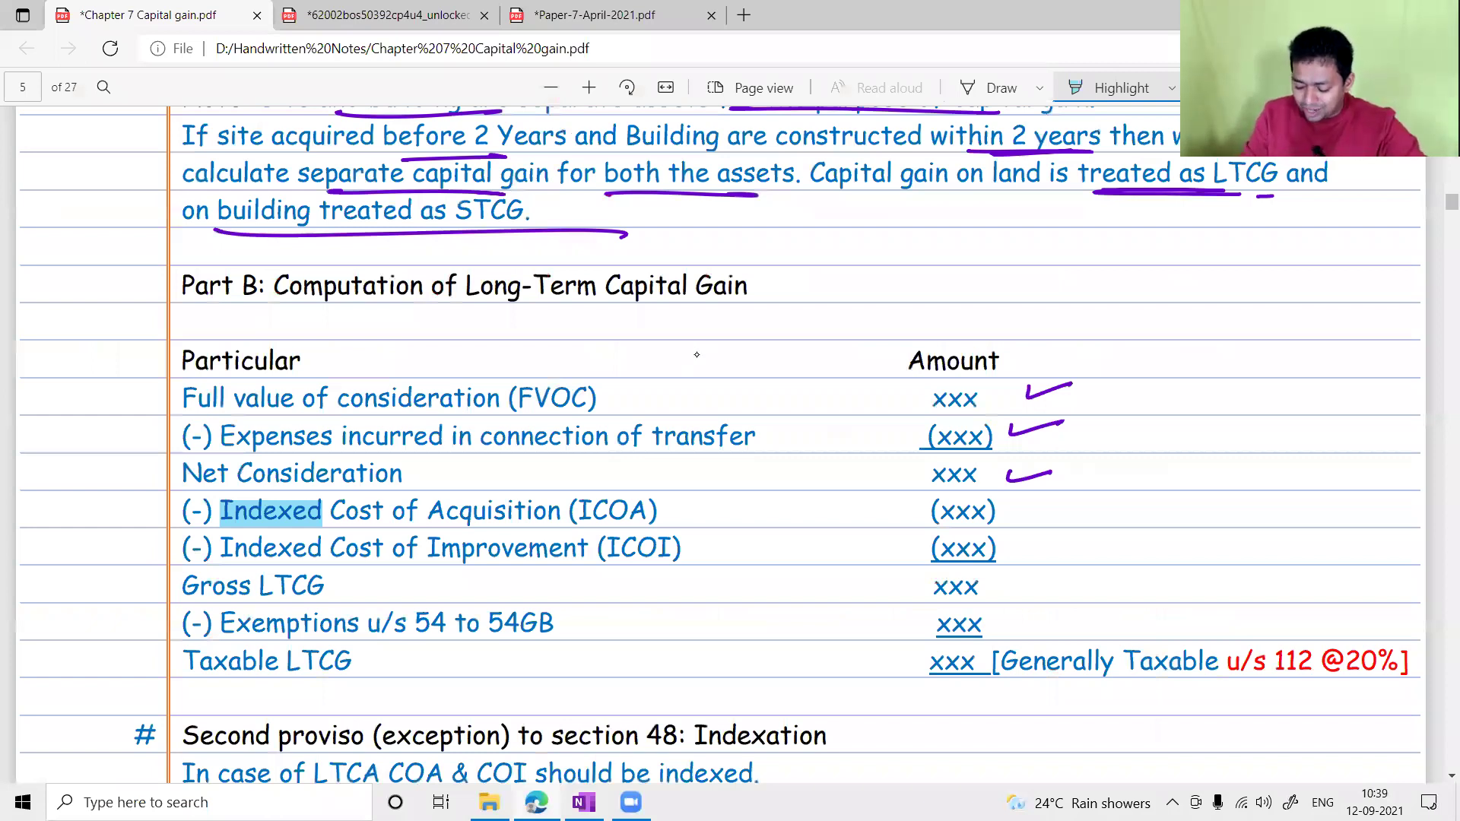
Highlight 'Indexed' in the ICOI row, brace both rows with a circled note, and bracket Part A's COA/COI
drag(221, 549, 347, 549)
click(1001, 88)
drag(1032, 498, 1040, 556)
drag(1078, 531, 1170, 523)
drag(1197, 513, 1186, 505)
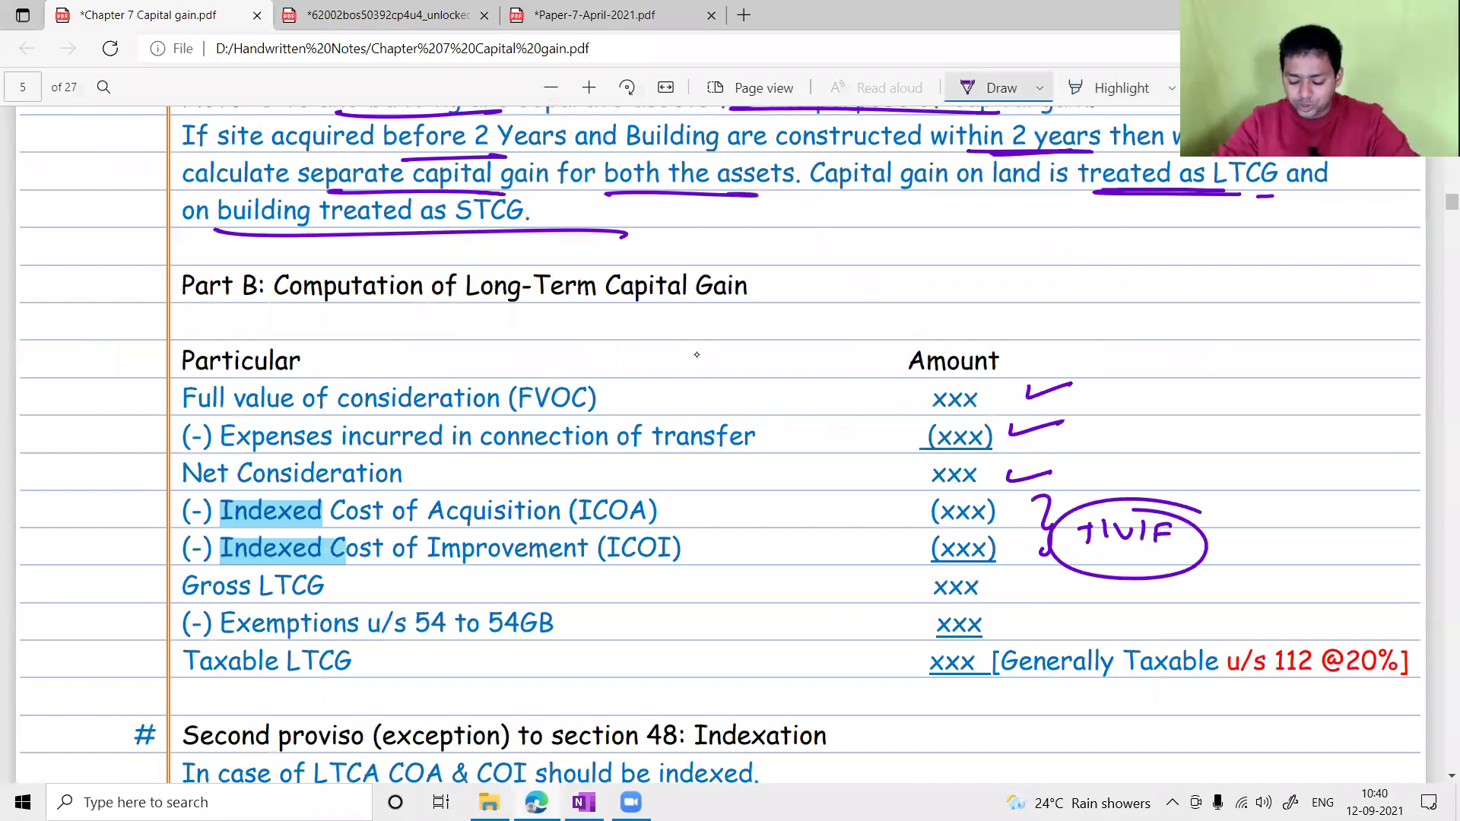
scroll(697, 355, up, 5)
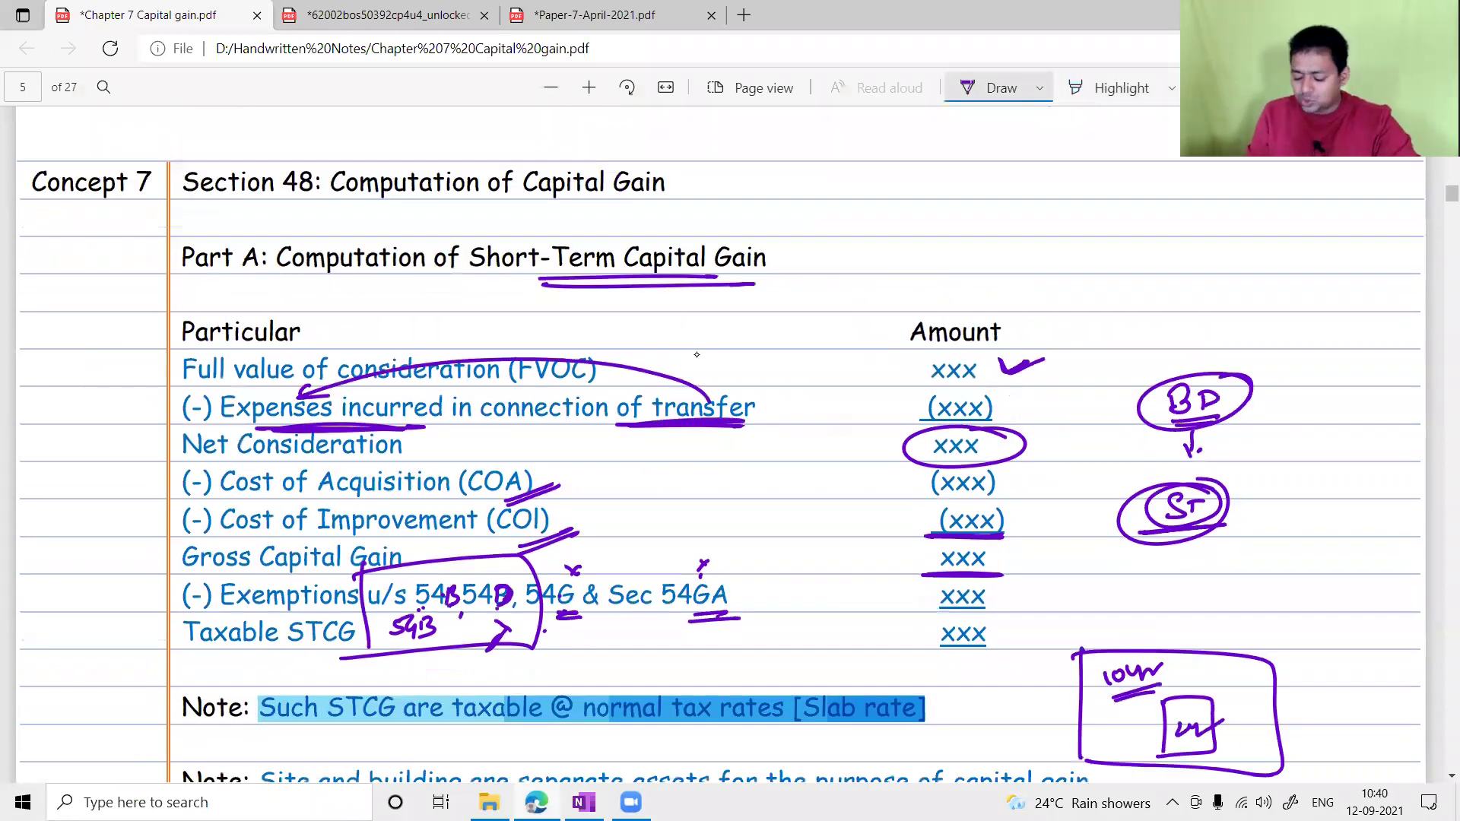
drag(580, 456, 560, 533)
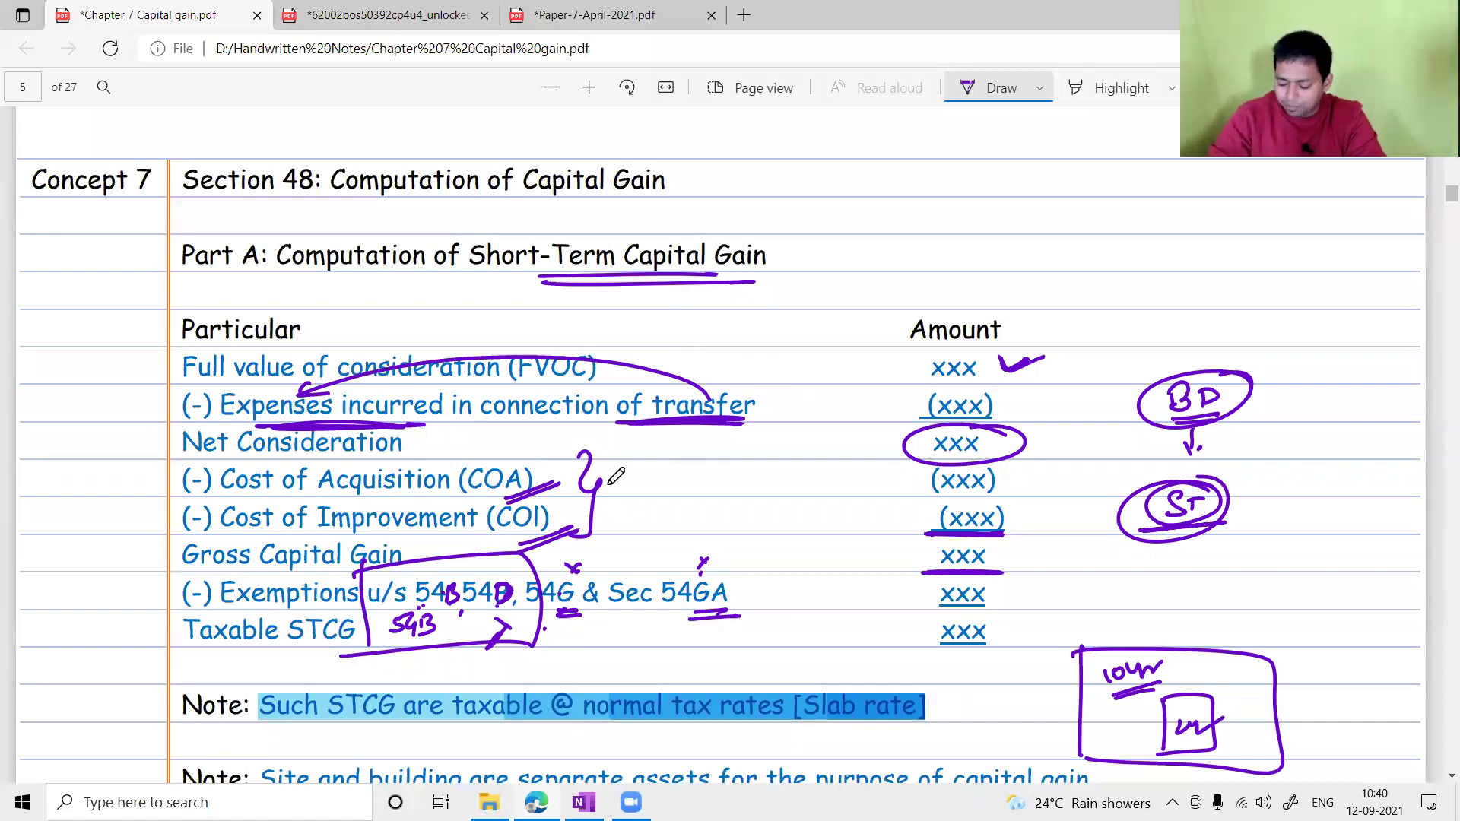
scroll(617, 475, down, 5)
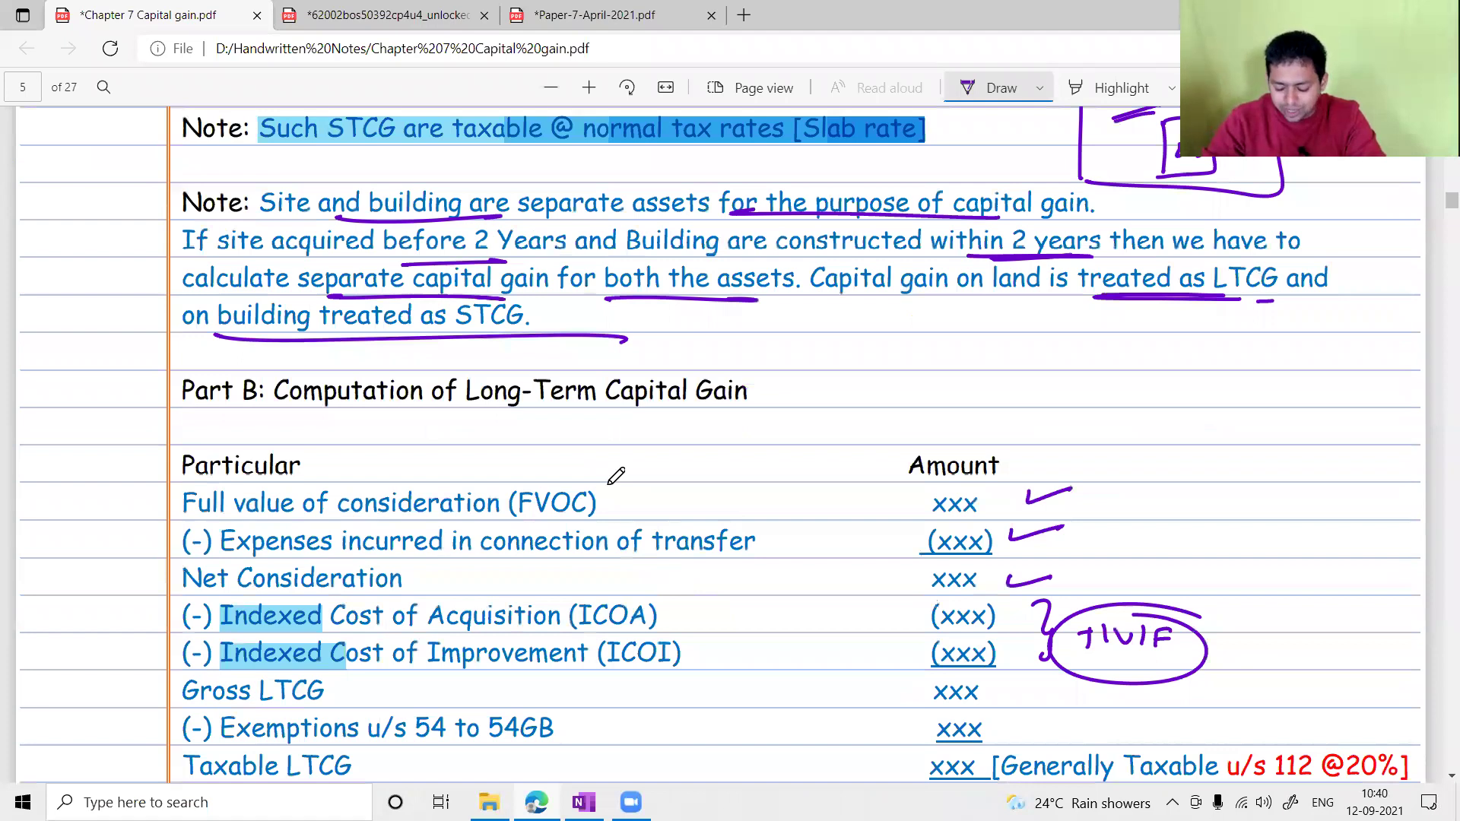
scroll(616, 475, down, 2)
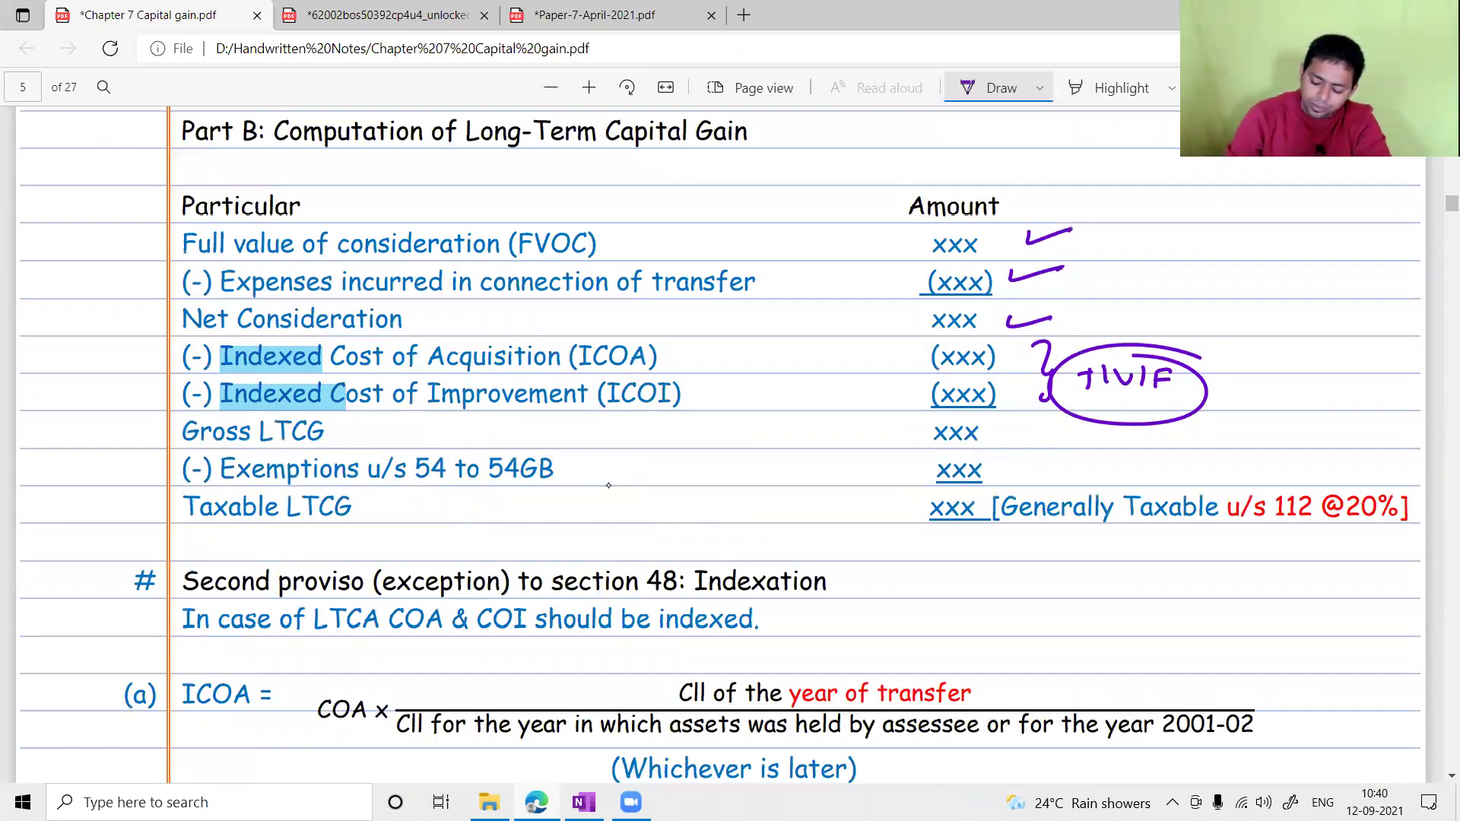
scroll(609, 485, down, 1)
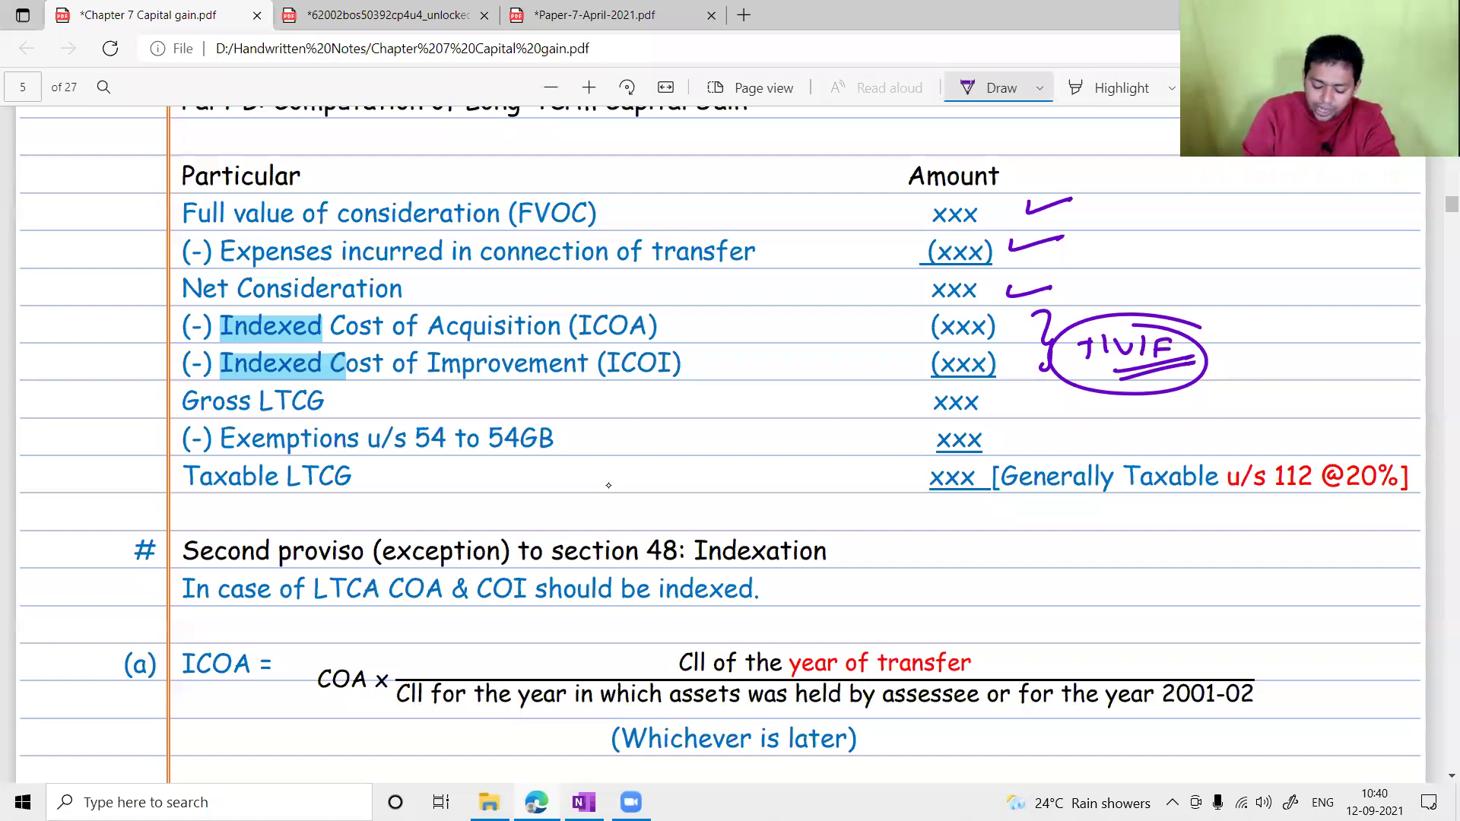
drag(360, 420, 340, 457)
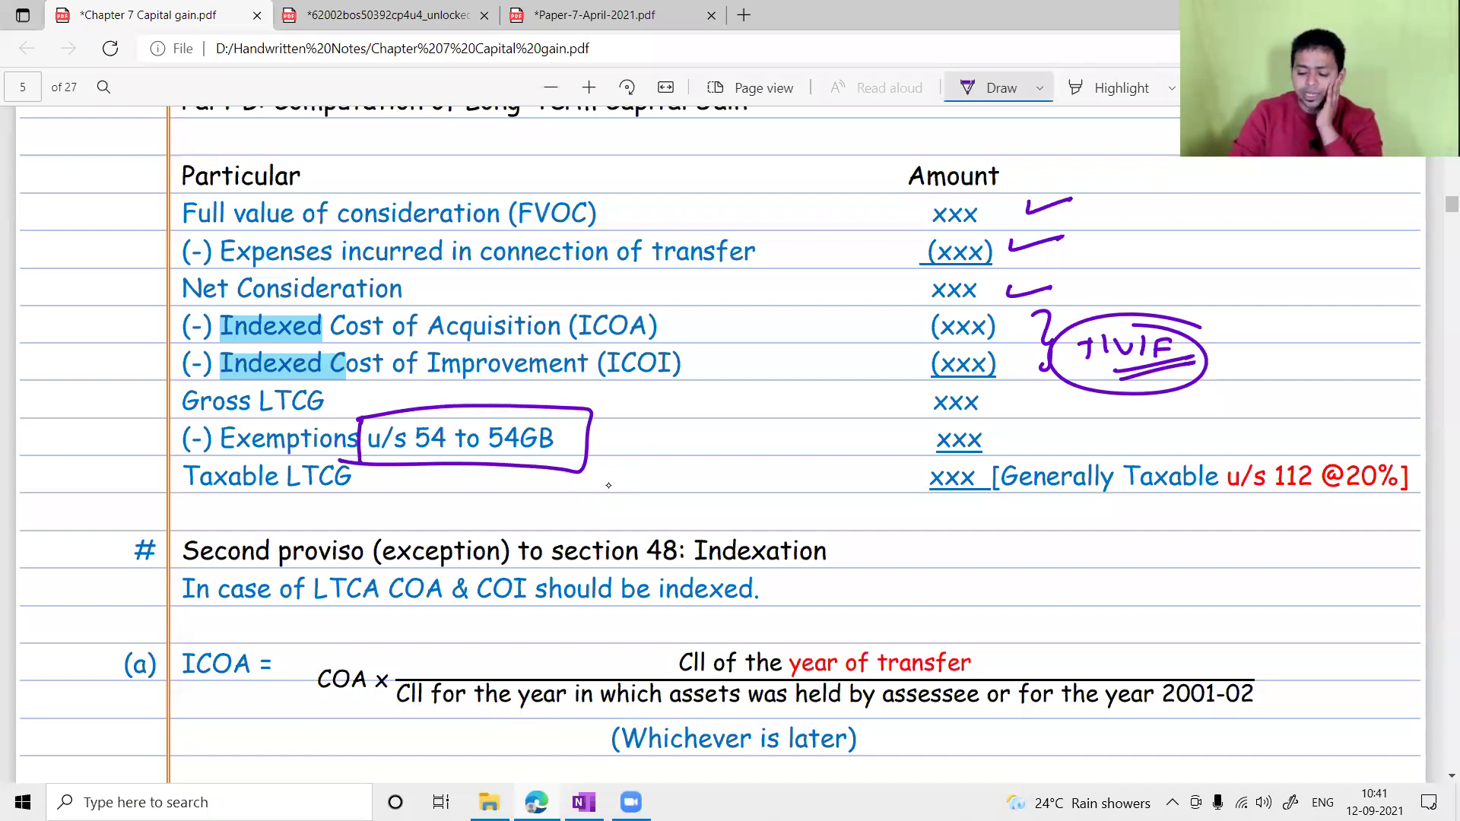
key(alt+h)
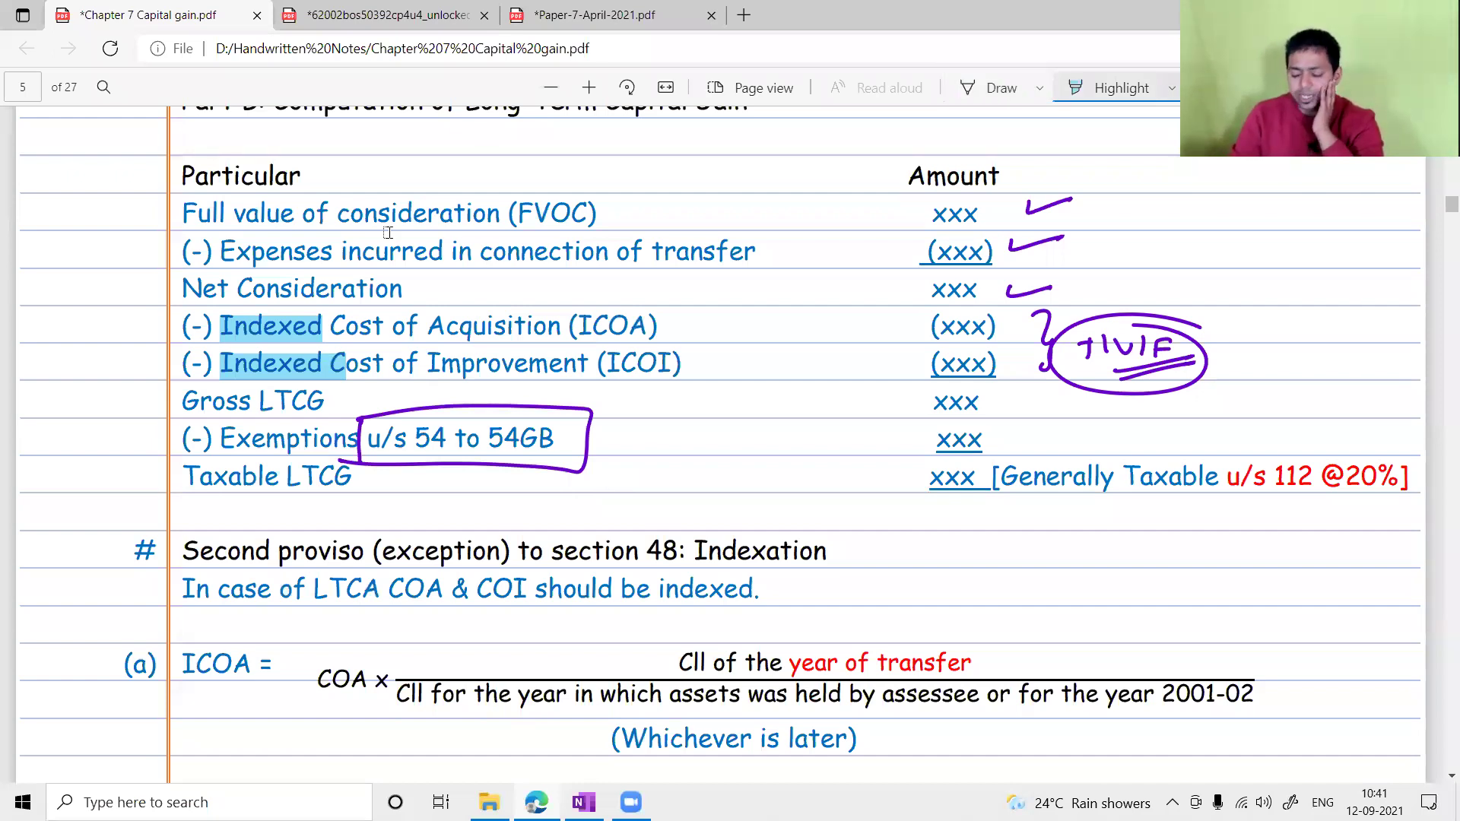
drag(1123, 477, 1407, 477)
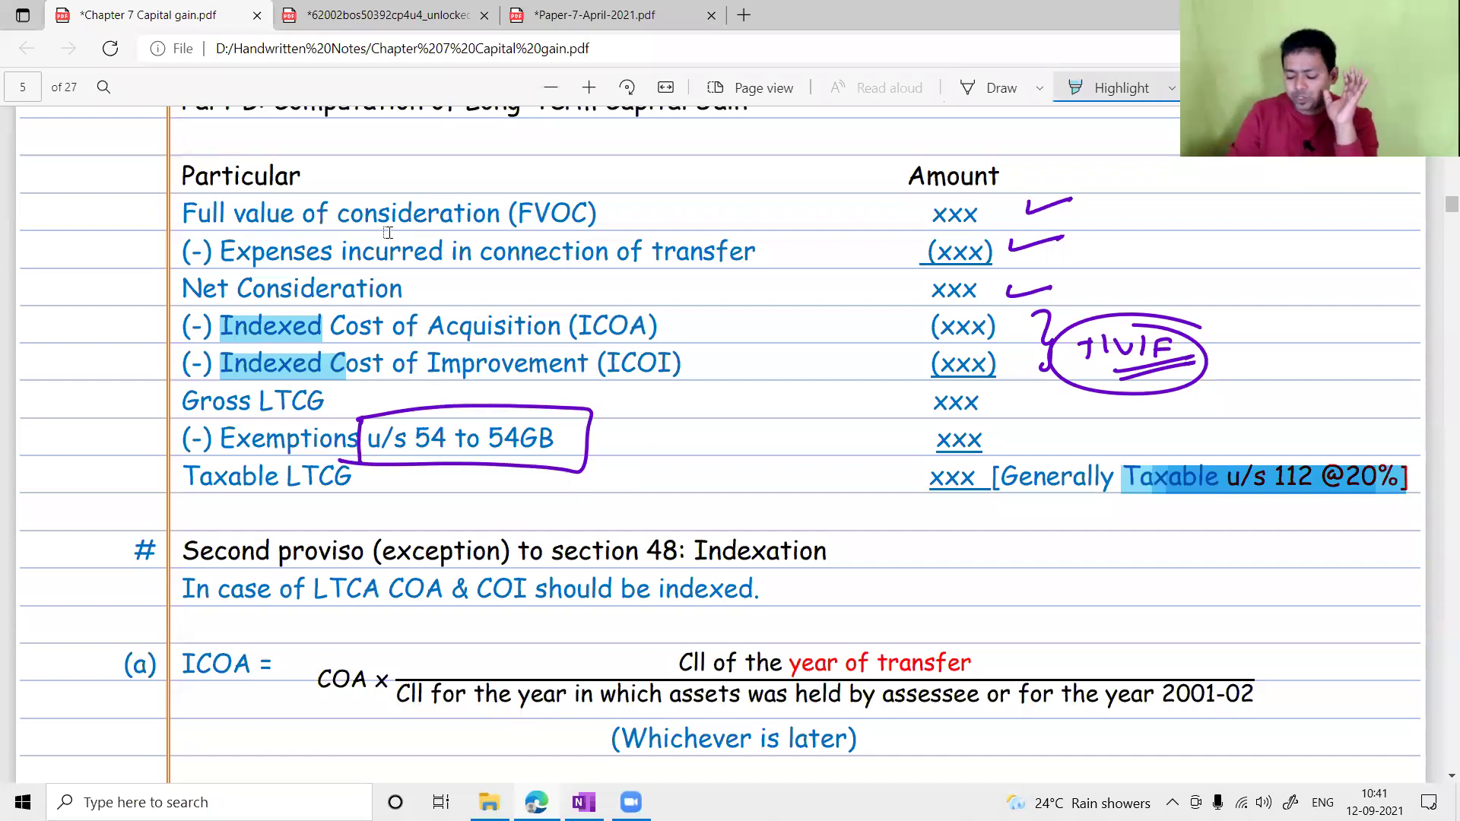
click(1002, 87)
drag(1407, 491, 1141, 514)
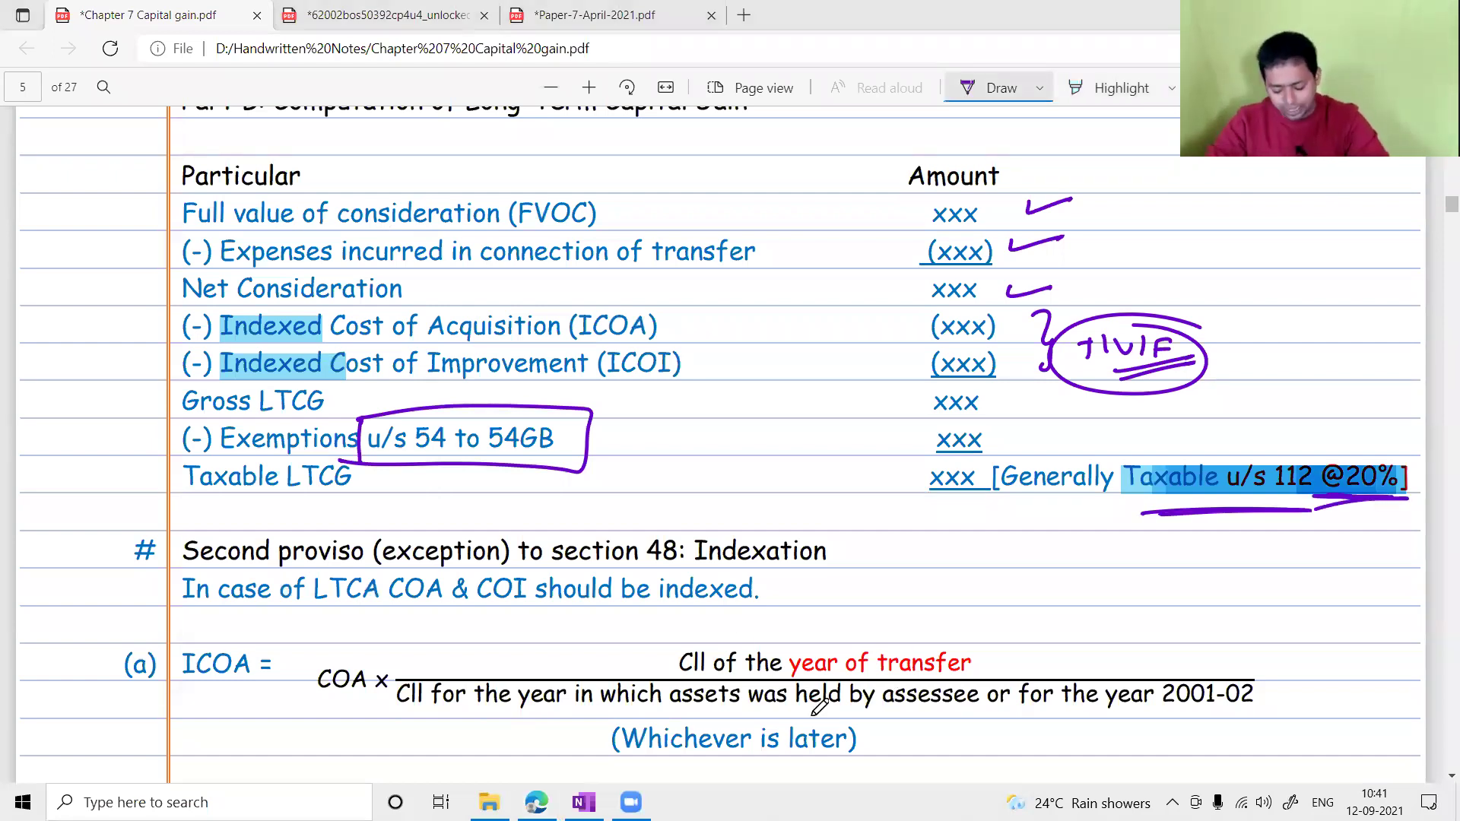
scroll(737, 643, down, 1)
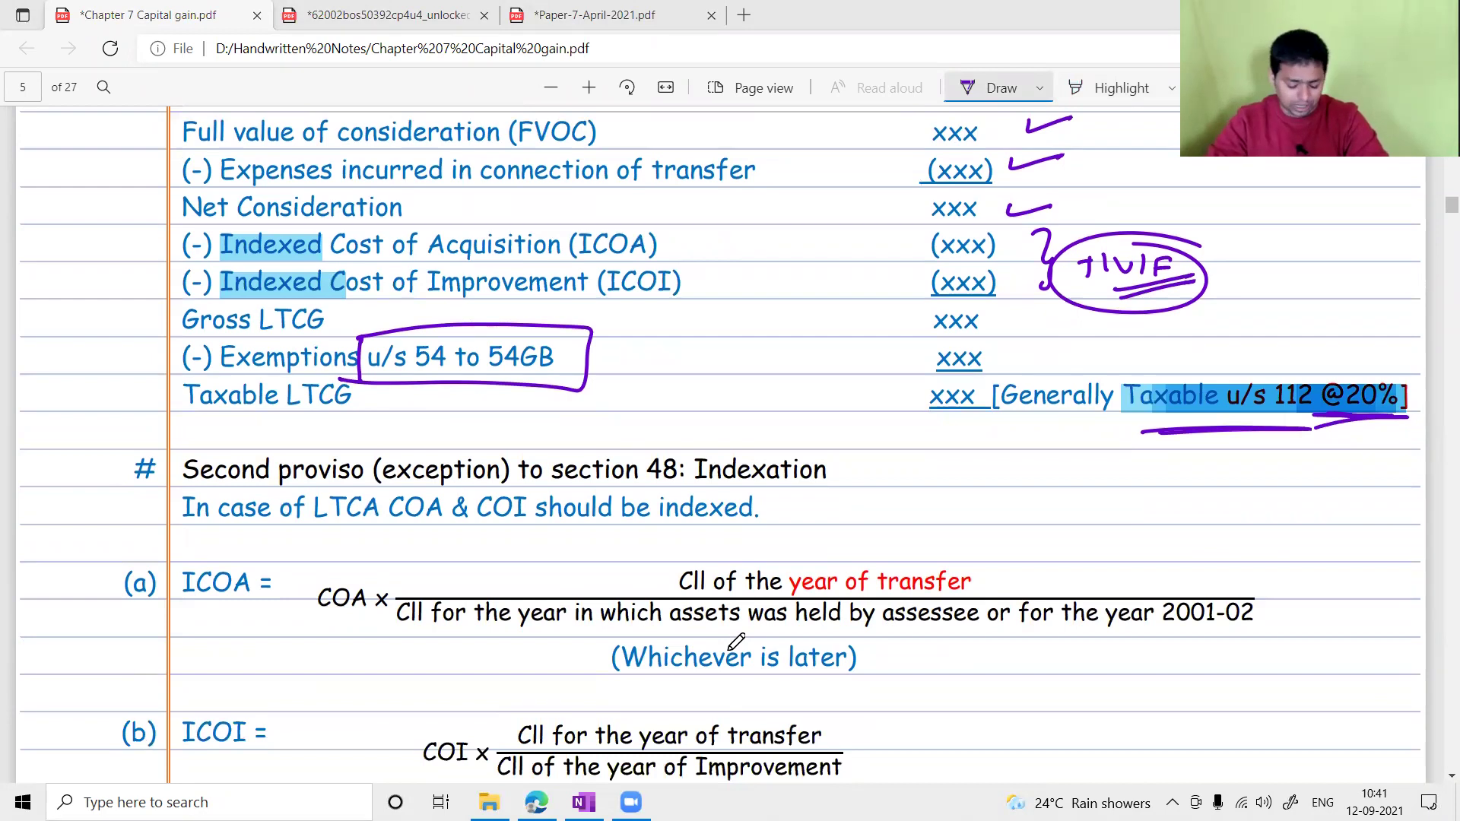
scroll(737, 643, down, 1)
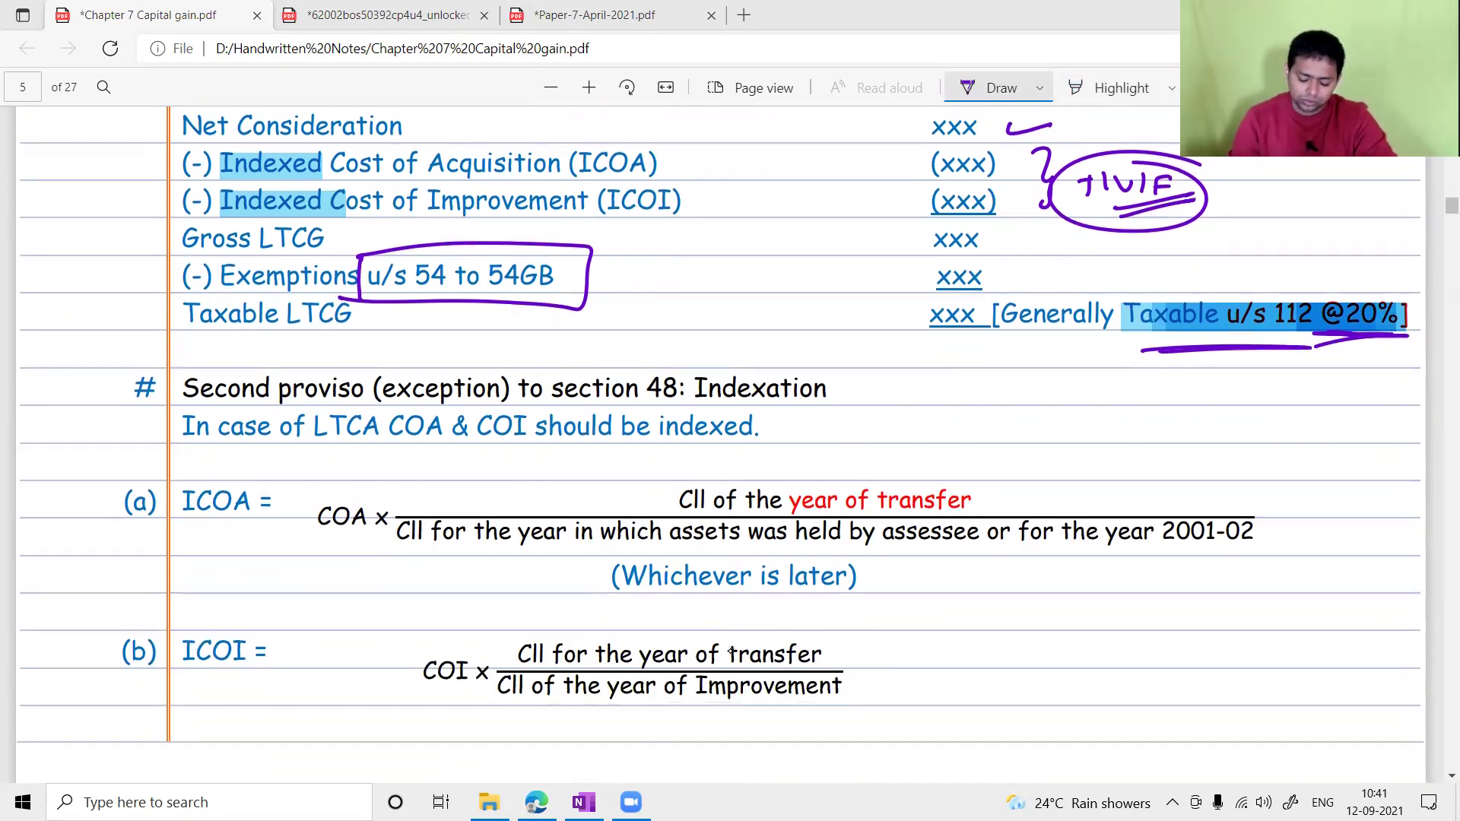
click(1121, 88)
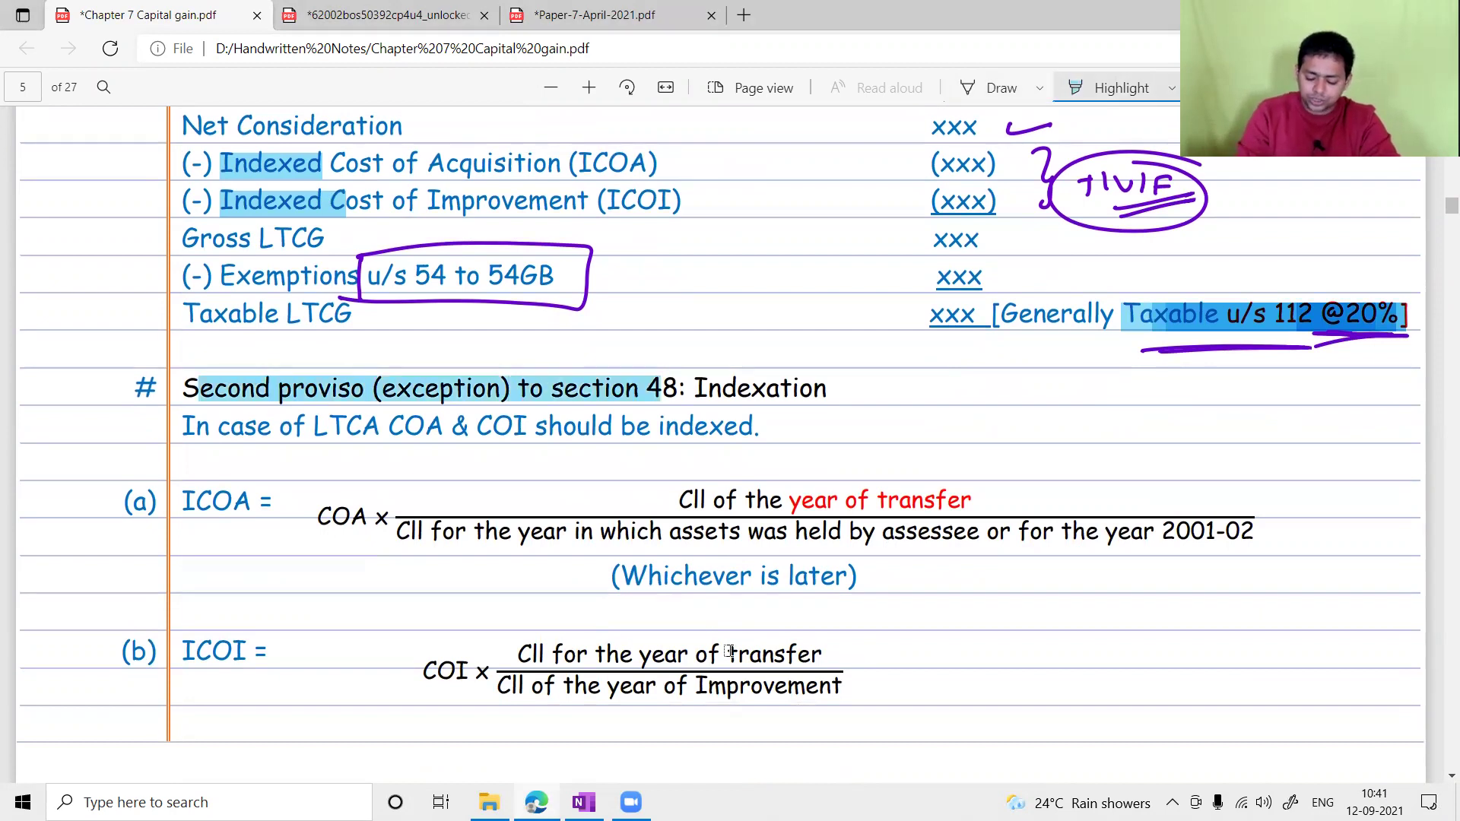
drag(708, 388, 826, 388)
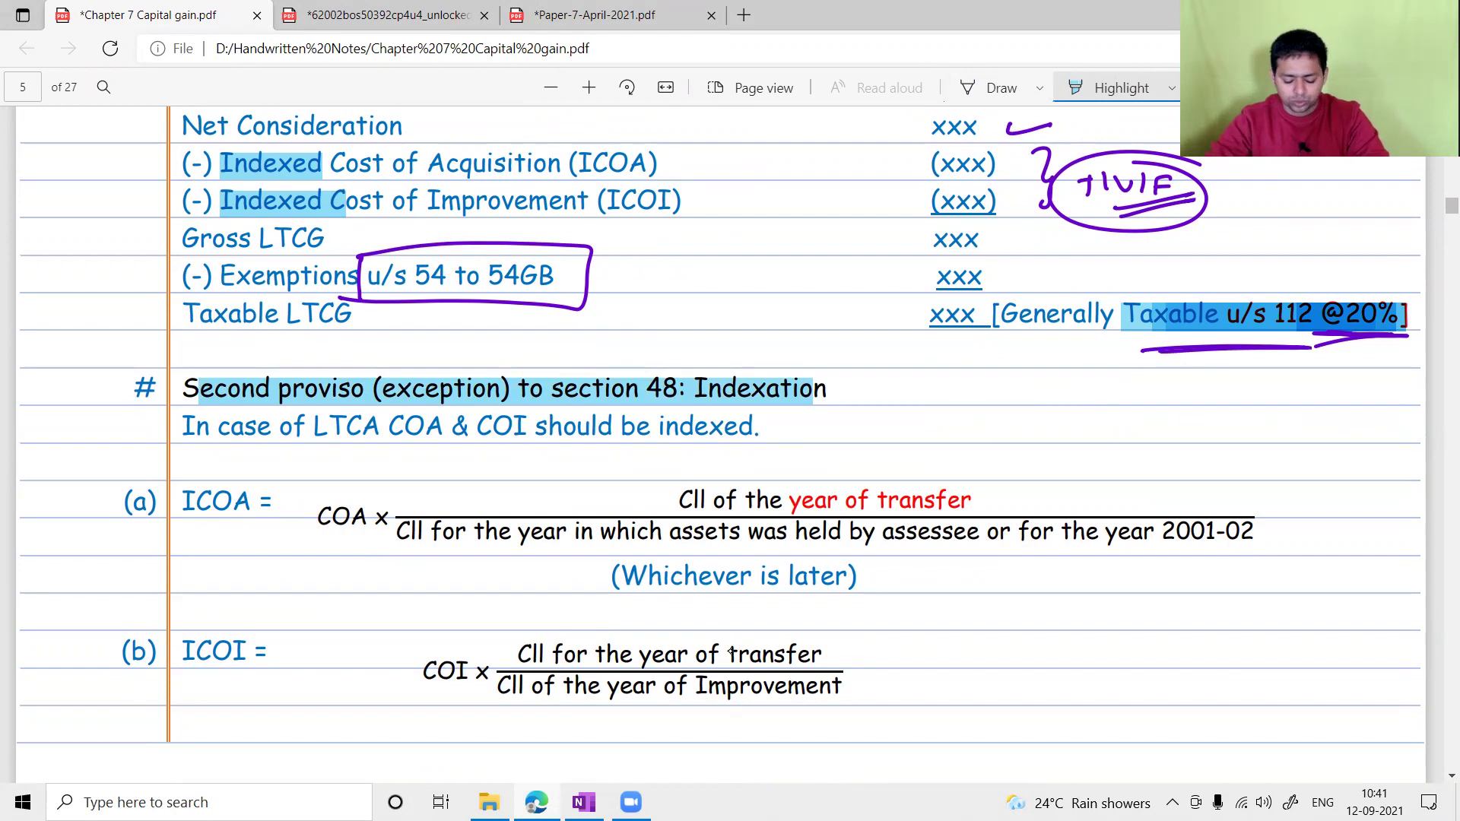
scroll(606, 654, down, 3)
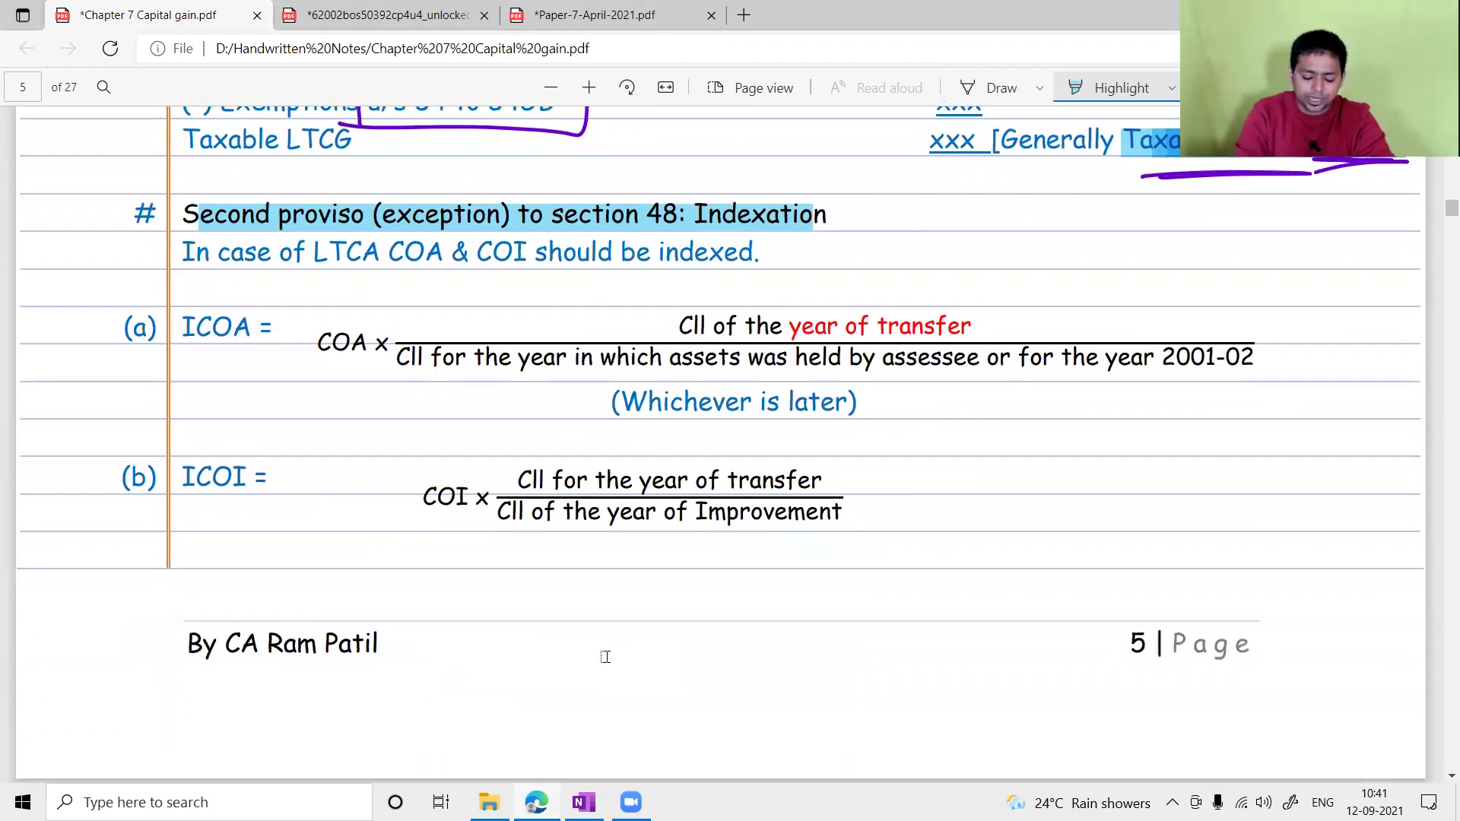
Highlight 'COA x' and 'CII of the year of transfer' in the ICOA formula, then return to OneNote
drag(317, 340, 388, 340)
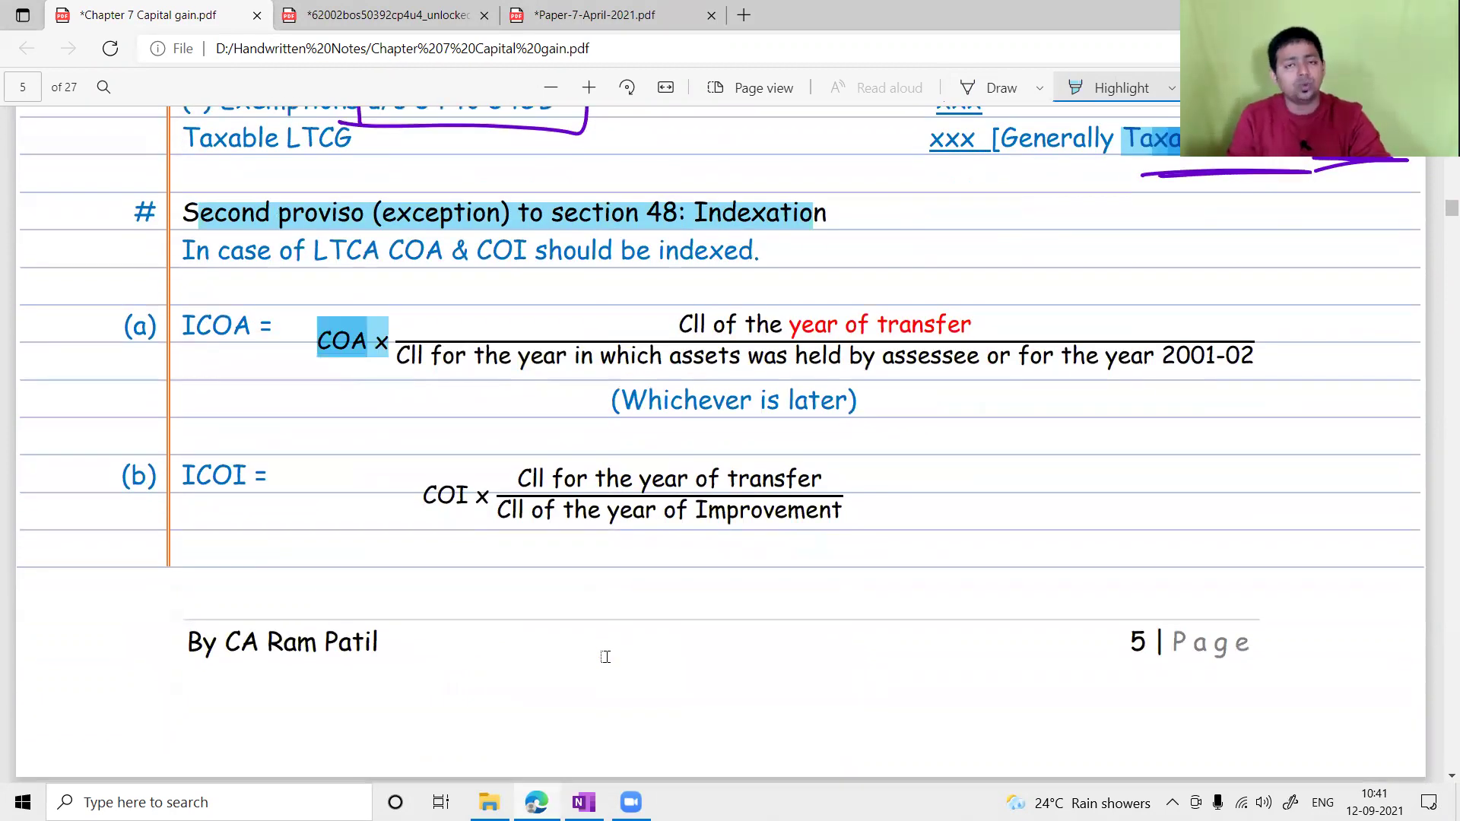
drag(677, 324, 970, 323)
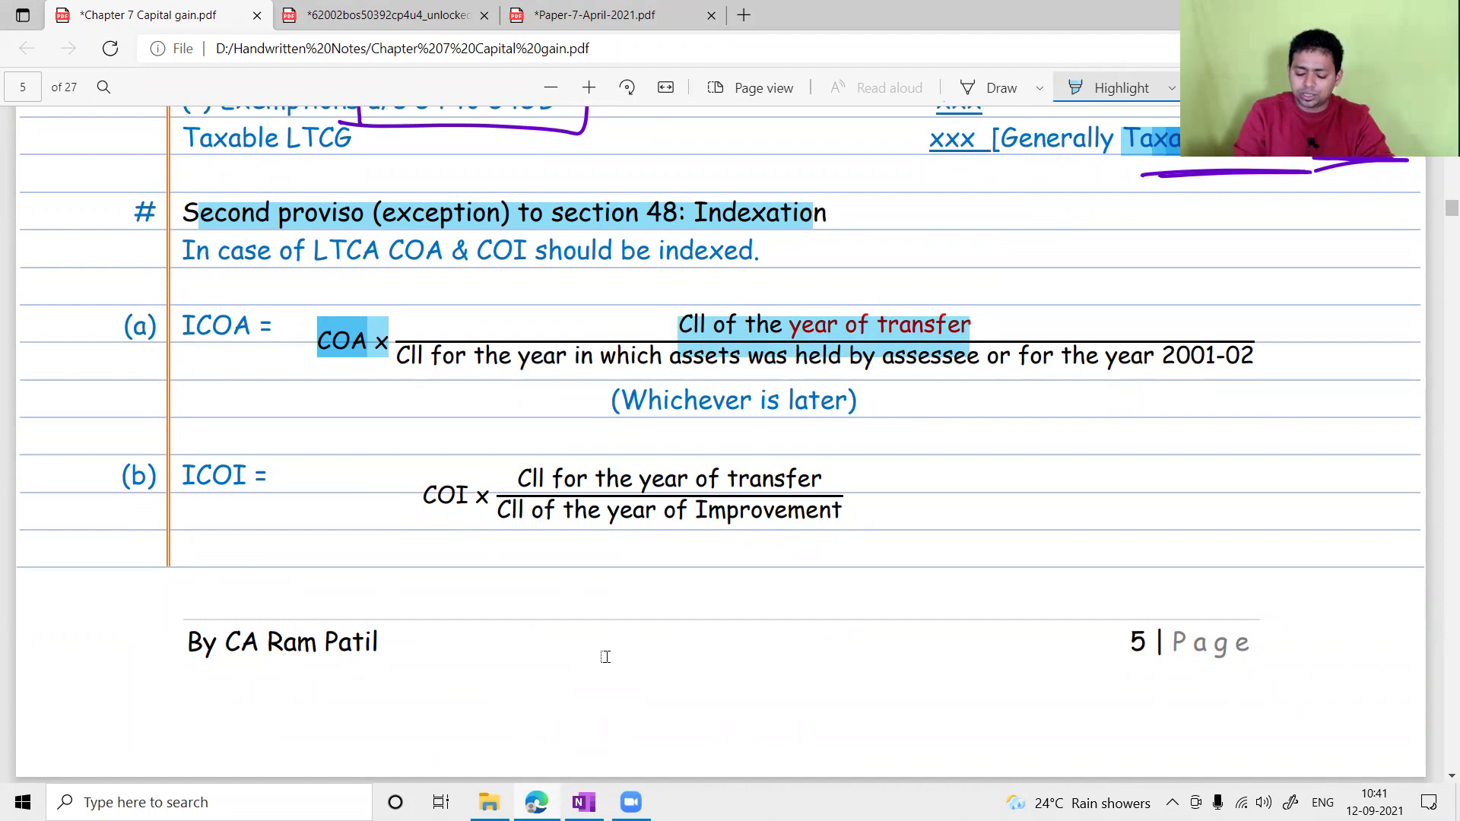
key(alt+d)
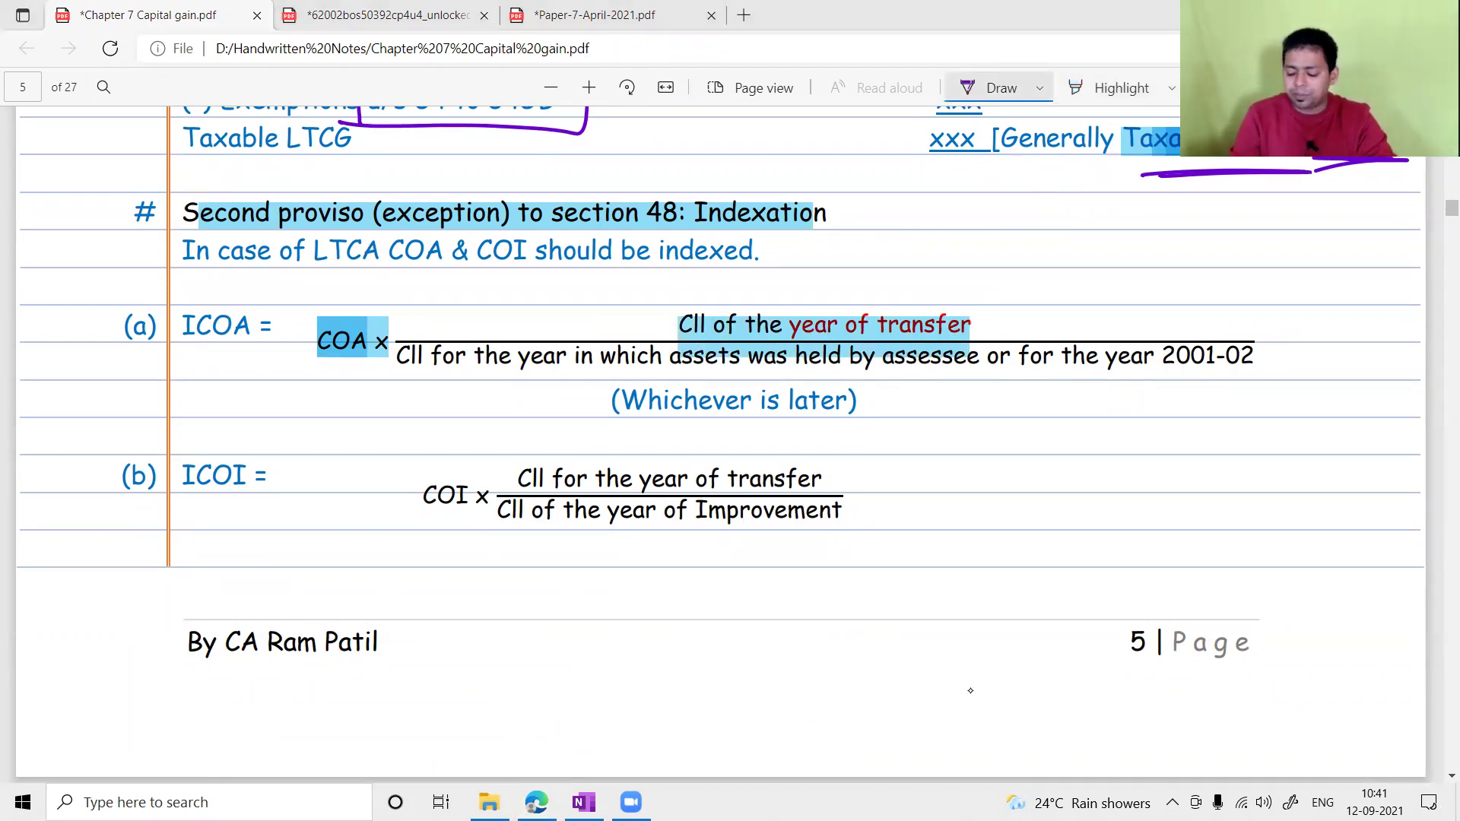
drag(1127, 395, 1126, 419)
key(alt+Tab)
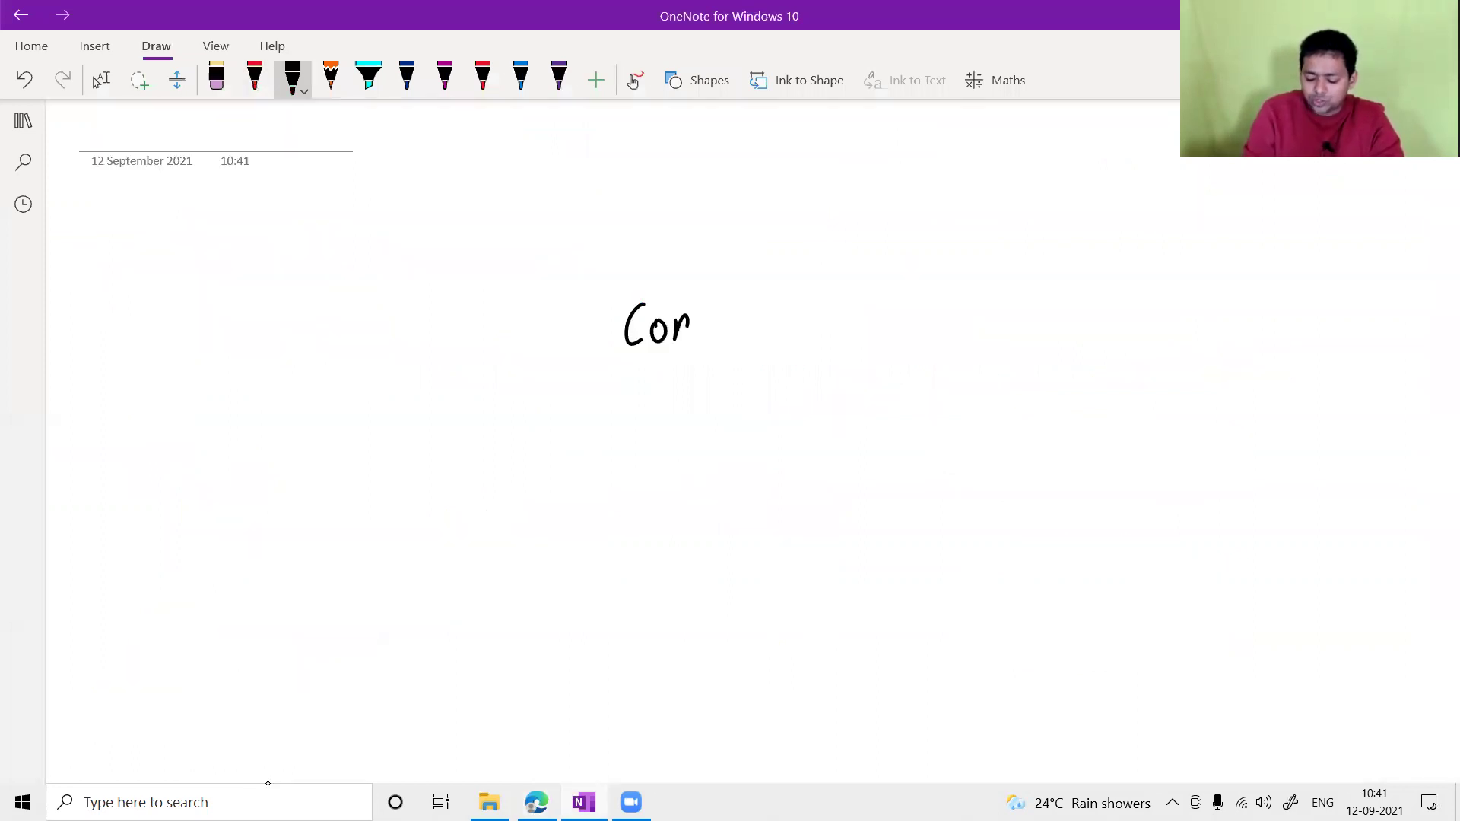
Handwrite 'ICOA = COA x' to start the first formula
drag(681, 333, 699, 322)
drag(728, 324, 748, 324)
drag(728, 334, 751, 334)
drag(606, 306, 606, 343)
drag(596, 307, 616, 306)
drag(593, 345, 625, 343)
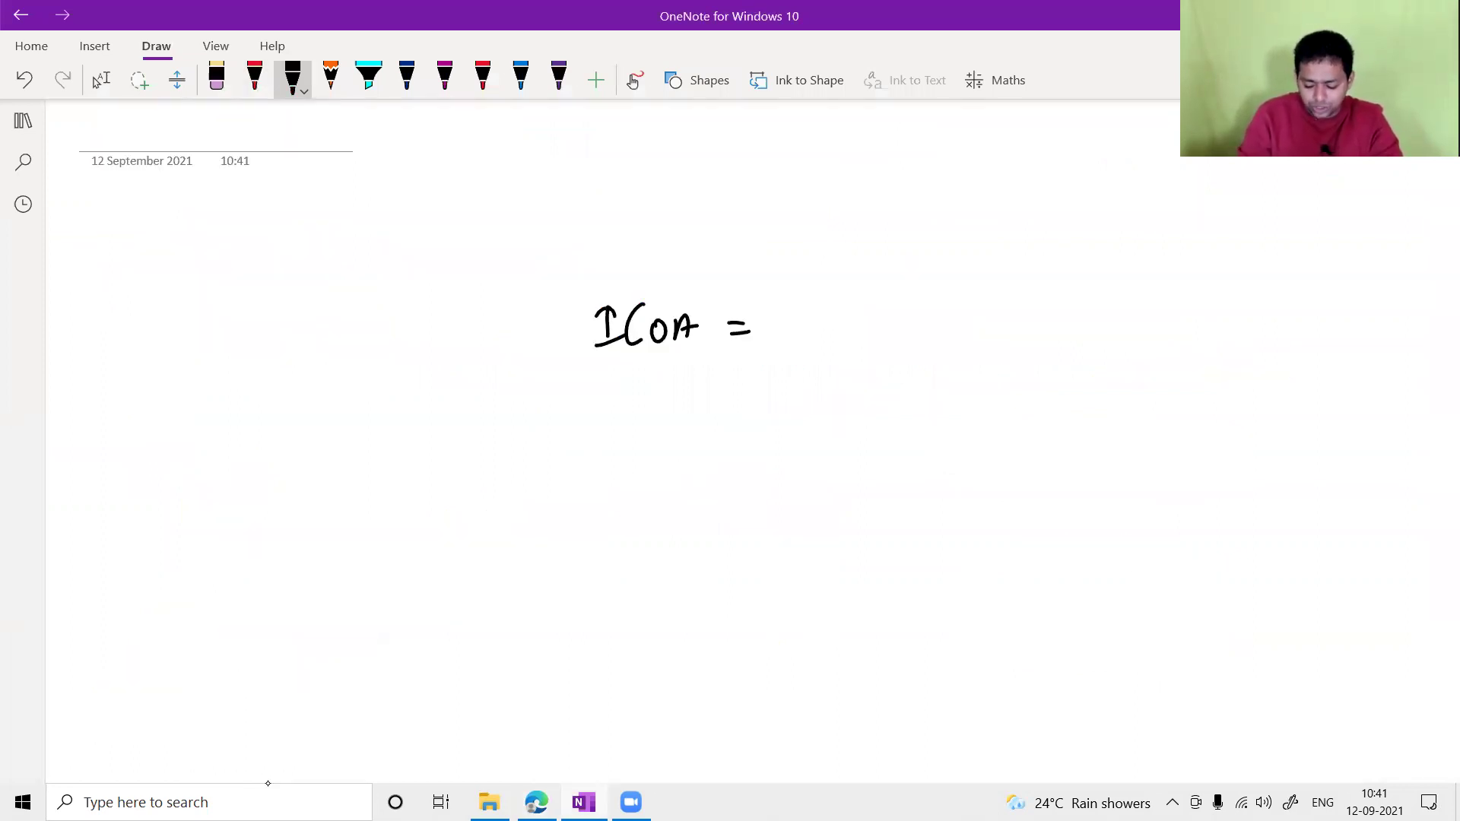
drag(822, 308, 813, 337)
drag(835, 320, 910, 336)
drag(908, 308, 887, 336)
mouse_move(1018, 275)
mouse_down()
mouse_move(1008, 296)
mouse_move(1045, 292)
mouse_up()
Write 'CII of transfer year' as the numerator and draw the fraction line
mouse_move(1097, 269)
mouse_down()
mouse_move(1106, 289)
mouse_move(1188, 292)
mouse_up()
drag(1198, 285, 1269, 265)
mouse_move(1276, 264)
mouse_down()
mouse_move(1287, 283)
mouse_move(1360, 260)
mouse_up()
mouse_move(1374, 248)
mouse_down()
mouse_move(1389, 270)
mouse_move(1439, 266)
mouse_up()
drag(945, 326, 1454, 313)
Write 'CII of acquisition year' as the denominator and tick the ICOA formula
mouse_move(1022, 358)
mouse_down()
mouse_move(999, 386)
mouse_move(1052, 386)
mouse_up()
mouse_move(1077, 359)
mouse_down()
mouse_move(1080, 381)
mouse_move(1109, 381)
mouse_up()
drag(1104, 344, 1123, 381)
mouse_move(1202, 354)
mouse_down()
mouse_move(1187, 387)
mouse_move(1219, 377)
mouse_up()
mouse_move(1234, 370)
mouse_down()
mouse_move(1218, 383)
mouse_move(1291, 384)
mouse_up()
drag(1284, 349, 1340, 377)
drag(1312, 345, 1457, 379)
drag(1368, 395, 1453, 394)
drag(317, 320, 655, 213)
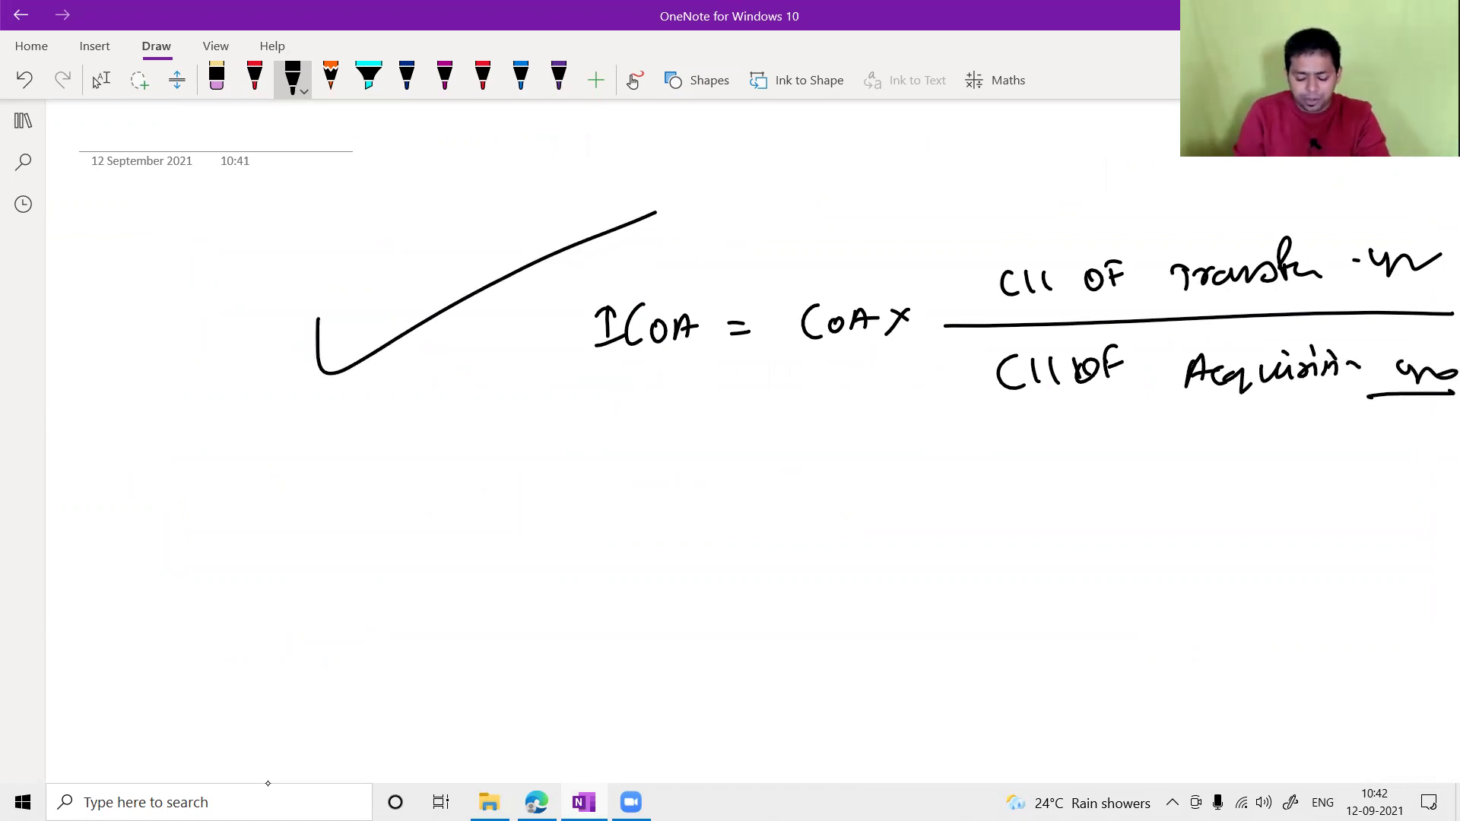
Write 'ICOI = COI' below the first formula, underlining COI
drag(580, 554, 581, 591)
drag(564, 559, 598, 552)
drag(561, 604, 600, 600)
drag(645, 563, 653, 598)
mouse_move(743, 589)
mouse_down()
mouse_move(767, 586)
mouse_move(762, 602)
mouse_up()
mouse_move(847, 559)
mouse_down()
mouse_move(847, 603)
mouse_move(876, 584)
mouse_move(887, 596)
mouse_up()
drag(868, 598, 919, 596)
drag(774, 639, 869, 627)
Complete ICOI with CII of transfer over CII of acquisition year, and tick it
drag(1070, 515, 1067, 547)
drag(1086, 513, 1085, 546)
mouse_move(1157, 516)
mouse_down()
mouse_move(1158, 536)
mouse_move(1179, 539)
mouse_move(1332, 520)
mouse_up()
drag(1328, 514, 1458, 502)
drag(1016, 580, 1459, 561)
mouse_move(1078, 609)
mouse_down()
mouse_move(1075, 644)
mouse_move(1095, 638)
mouse_up()
click(1159, 612)
mouse_move(1113, 607)
mouse_down()
mouse_move(1115, 634)
mouse_move(1175, 629)
mouse_up()
drag(1186, 607, 1195, 627)
mouse_move(1245, 628)
mouse_down()
mouse_move(1343, 623)
mouse_move(1425, 594)
mouse_up()
mouse_move(1355, 641)
mouse_down()
mouse_move(1382, 670)
mouse_move(1421, 662)
mouse_up()
mouse_move(388, 580)
mouse_down()
mouse_move(463, 595)
mouse_move(698, 495)
mouse_up()
Replace 'acquisition yr' in the ICOI denominator with 'Improvement' in magenta, then return to Edge
click(216, 80)
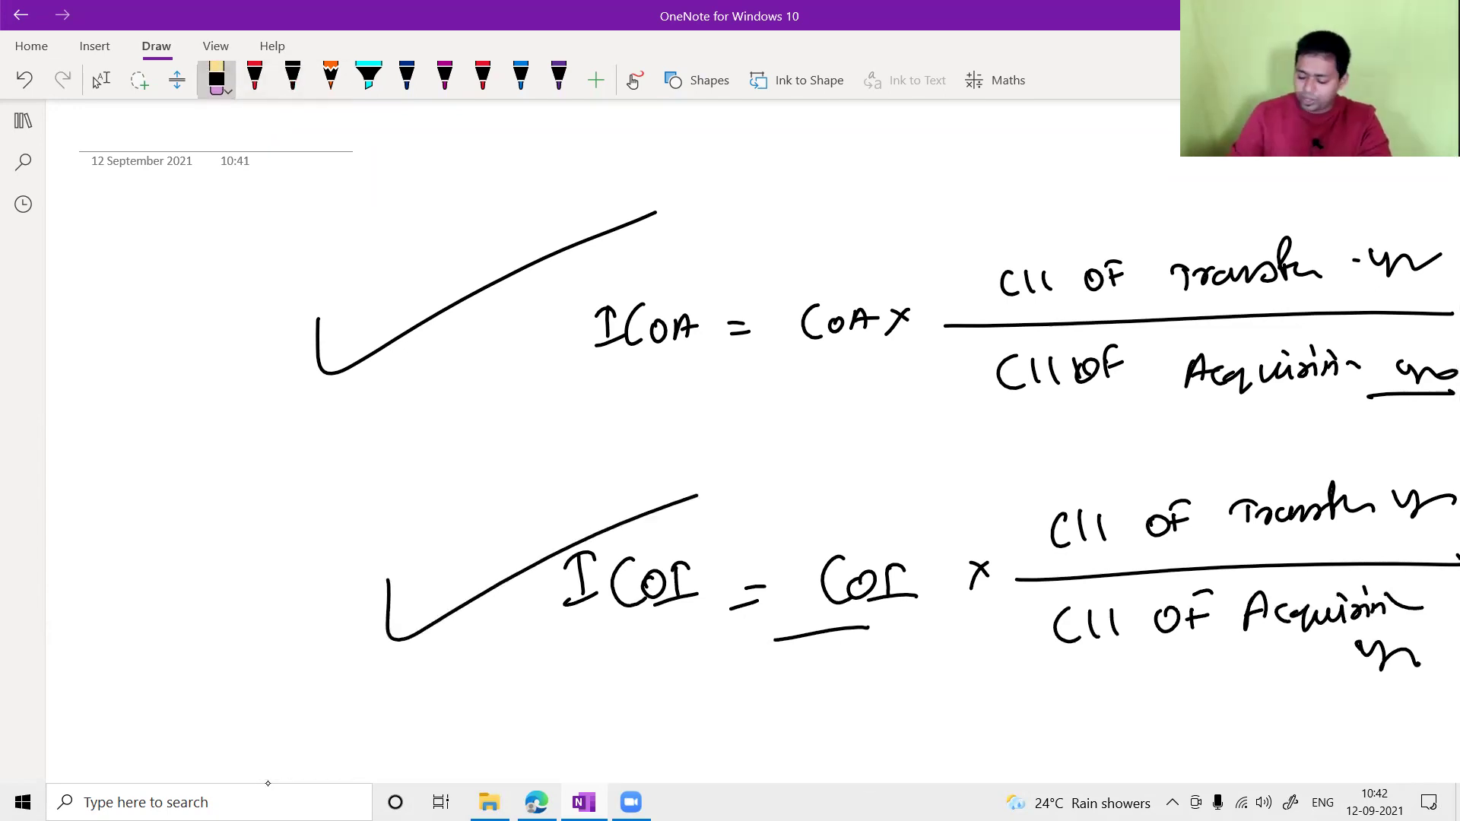
drag(1249, 611, 1414, 660)
click(406, 81)
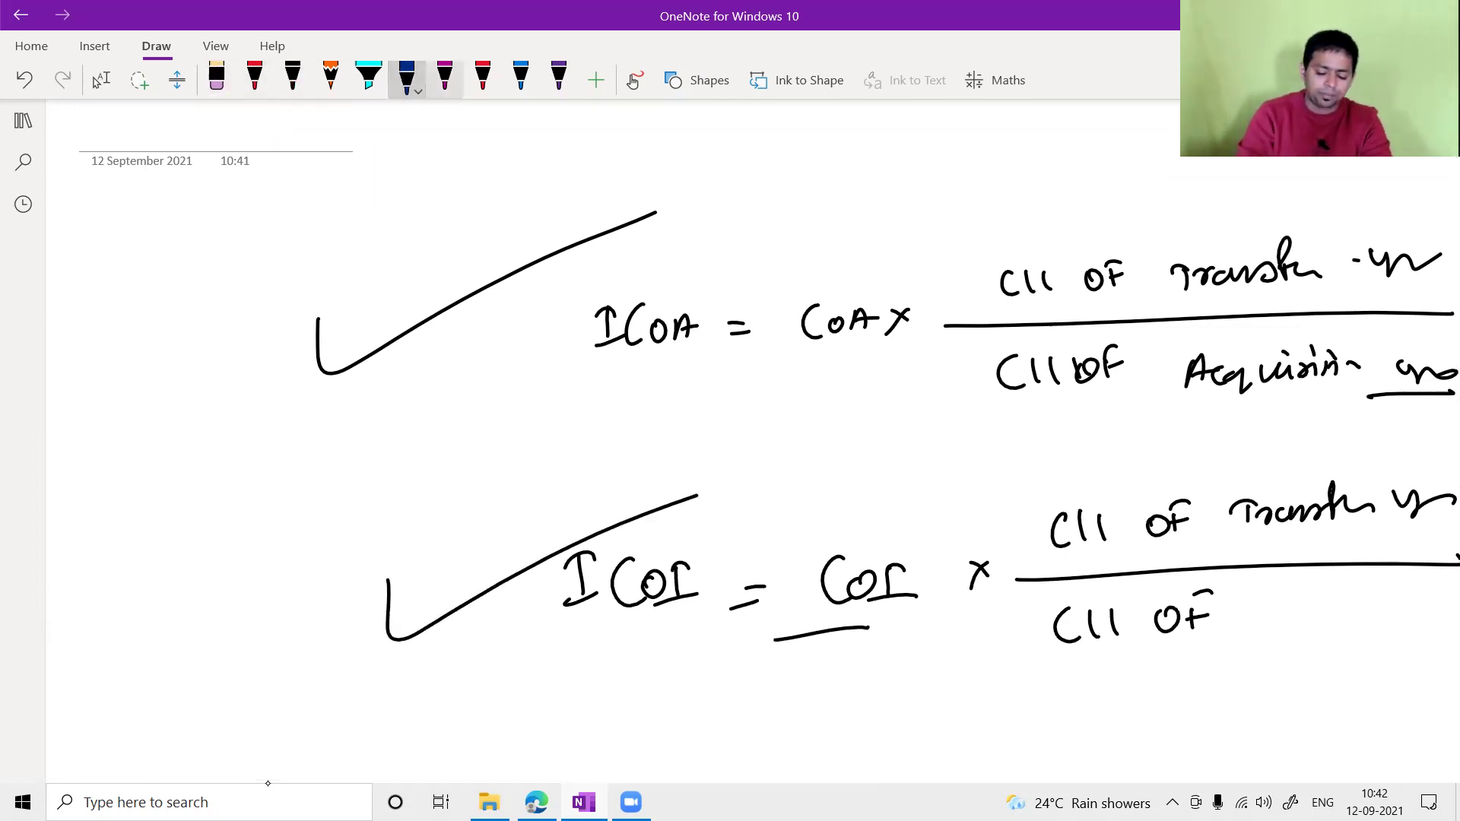
drag(1244, 591, 1294, 623)
mouse_move(1287, 602)
mouse_down()
mouse_move(1390, 609)
mouse_move(1442, 591)
mouse_up()
mouse_move(1330, 638)
mouse_down()
mouse_move(1355, 659)
mouse_move(1405, 653)
mouse_up()
drag(1327, 695, 1426, 677)
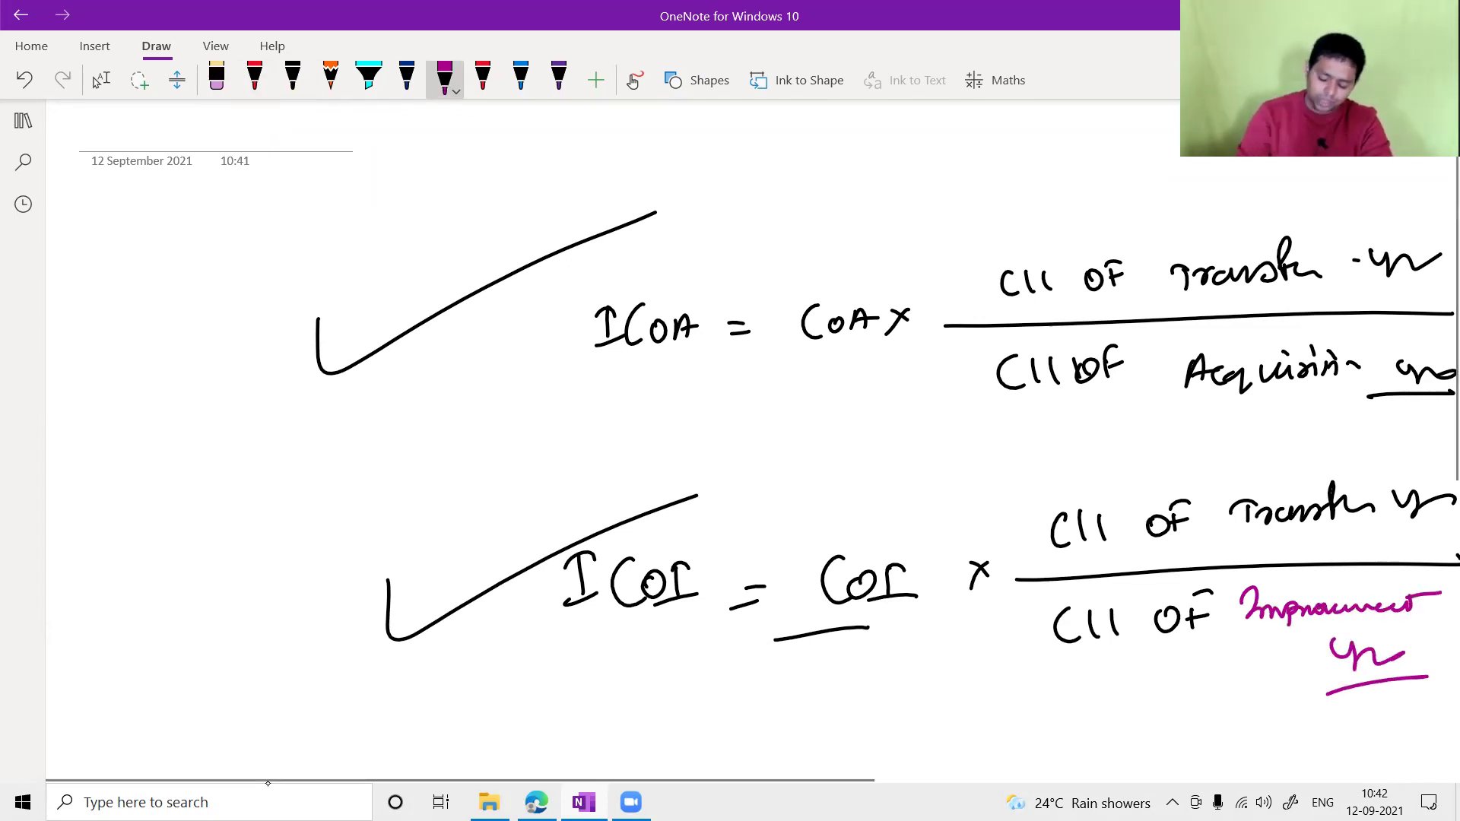
click(552, 793)
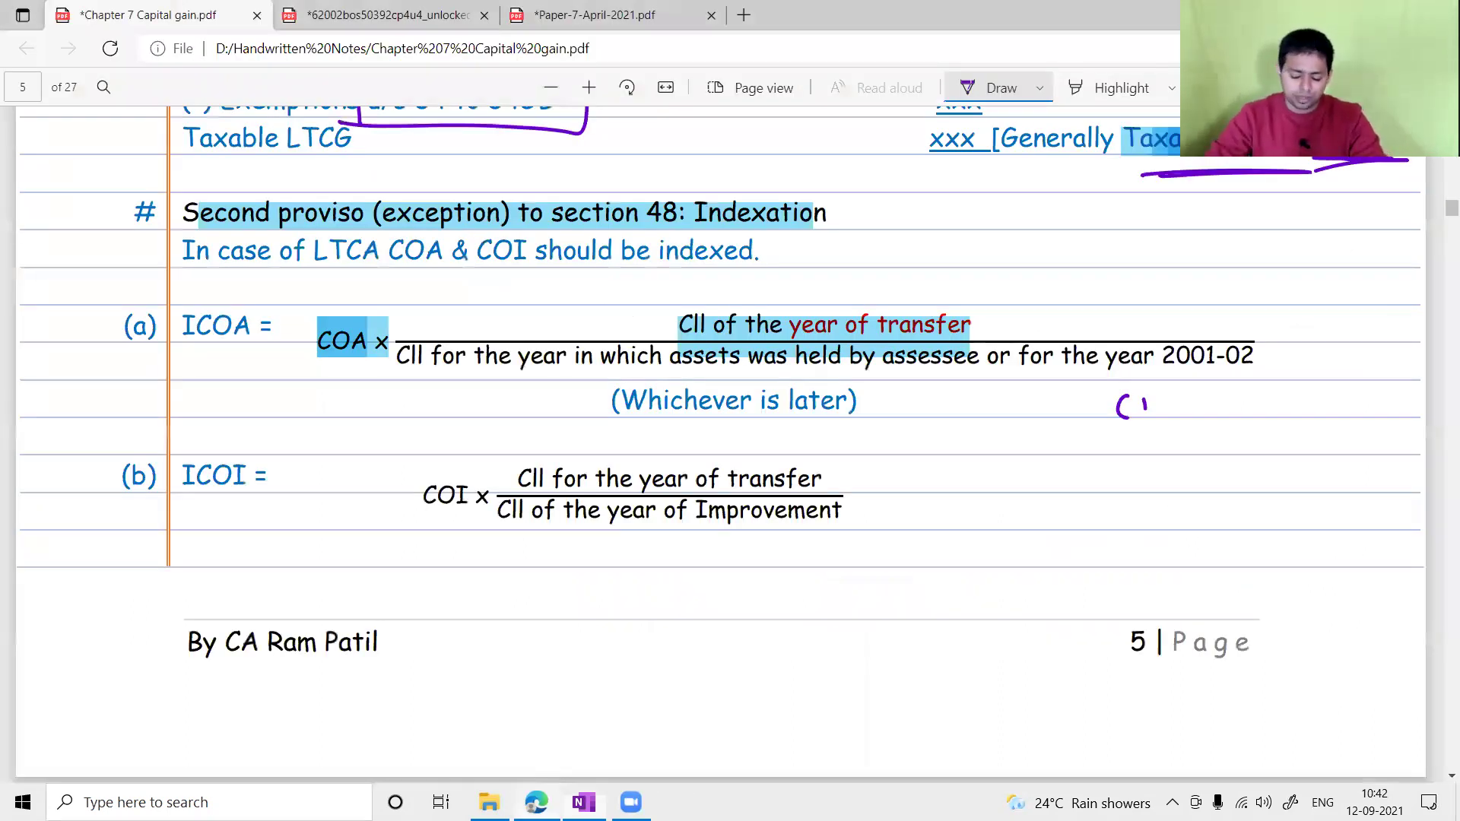
Circle (b) ICOI and highlight the CII rows 01-02 (index 100) and 20-21 (index 301)
drag(890, 462, 792, 557)
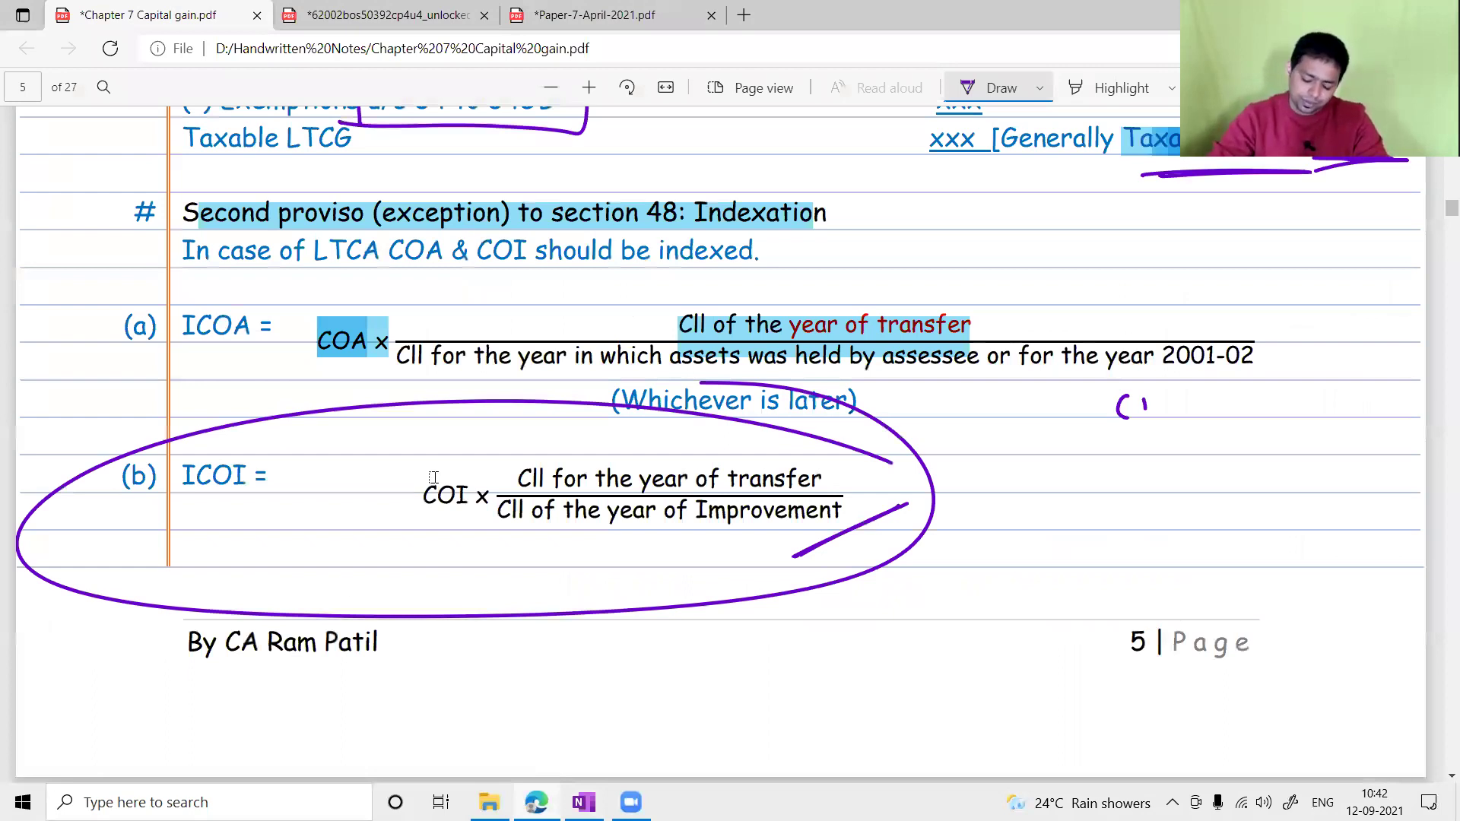
scroll(434, 477, down, 4)
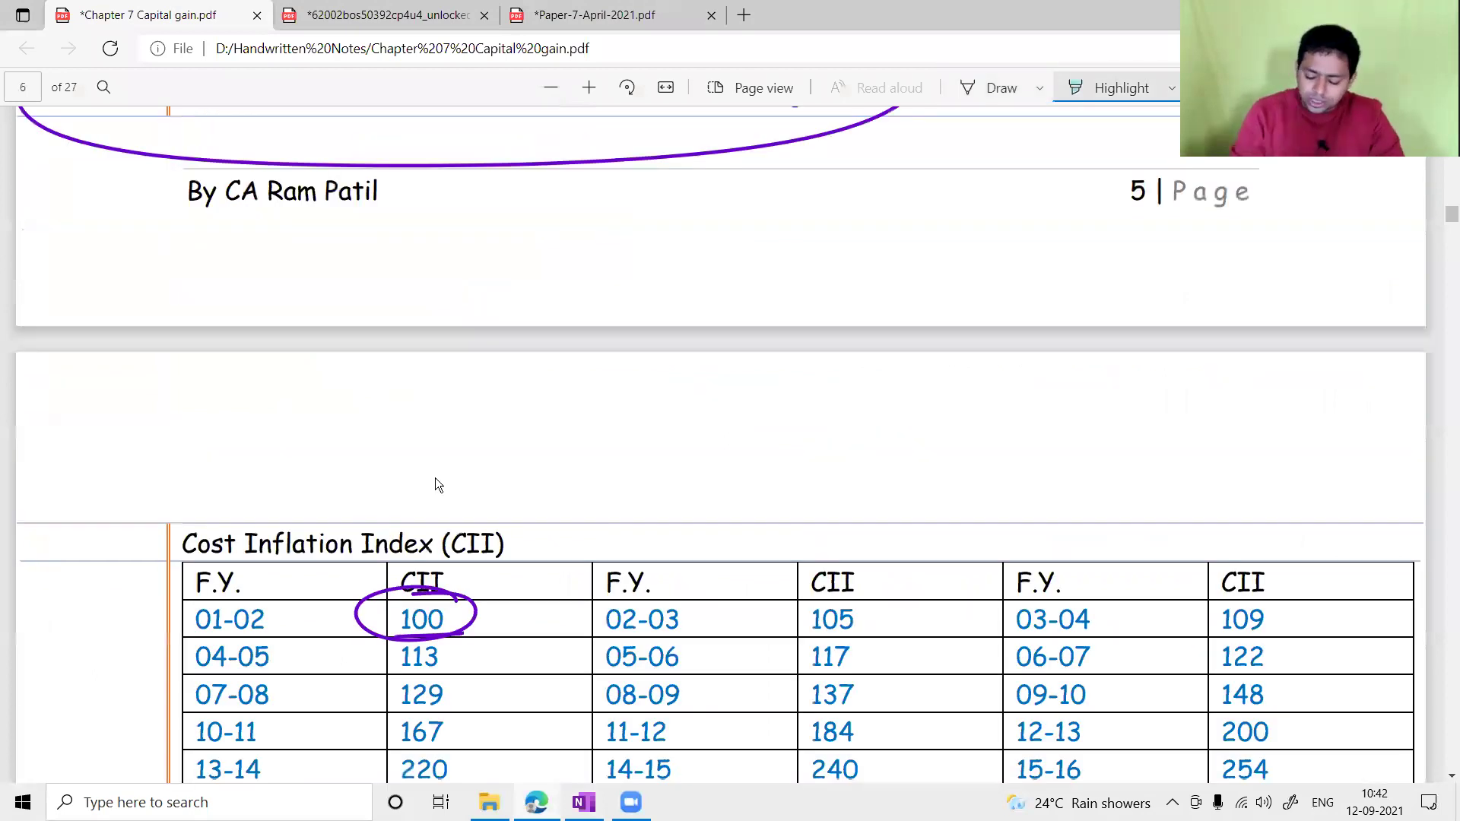
scroll(435, 477, down, 3)
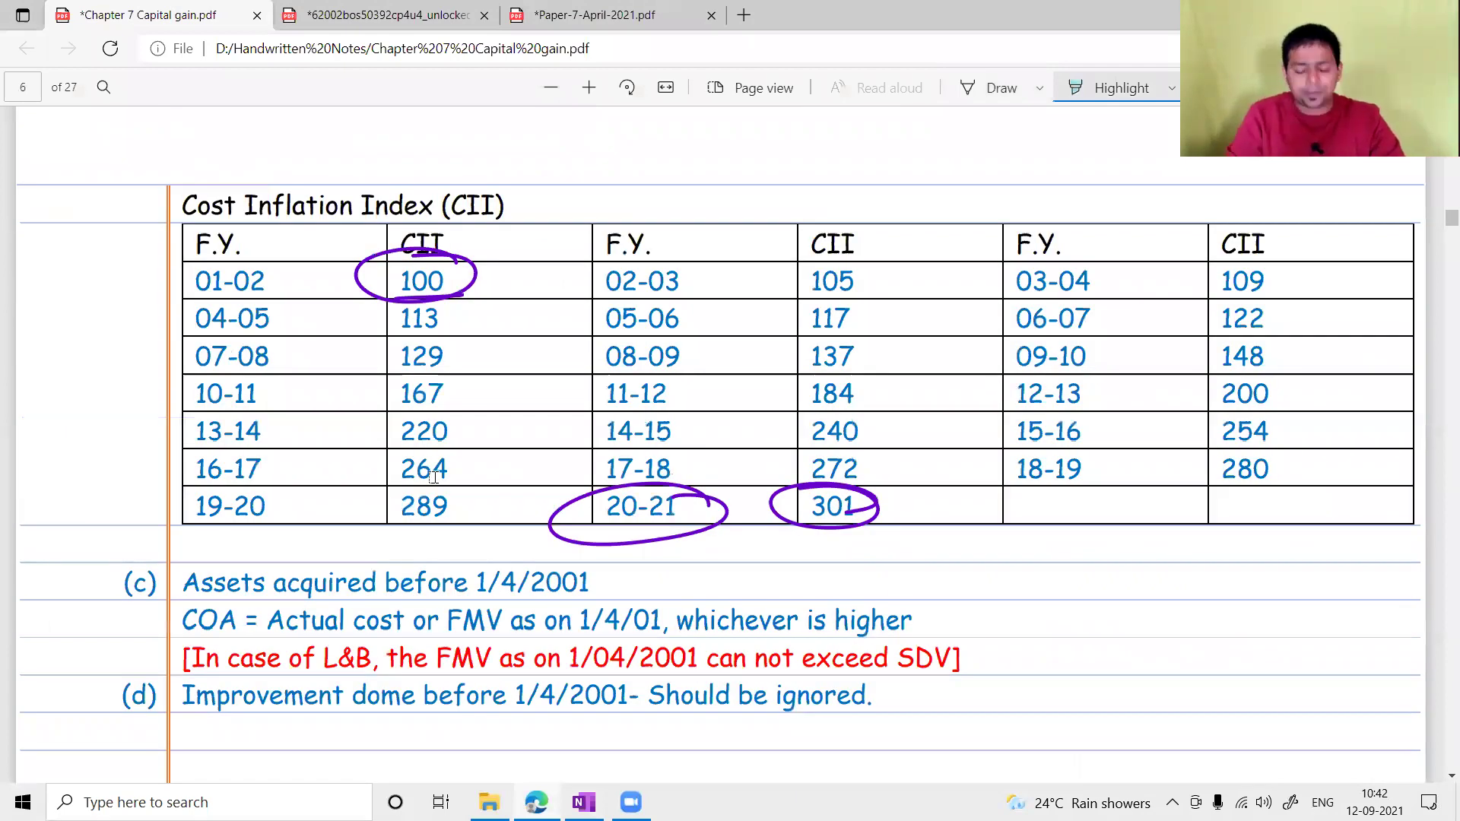
drag(197, 282, 445, 282)
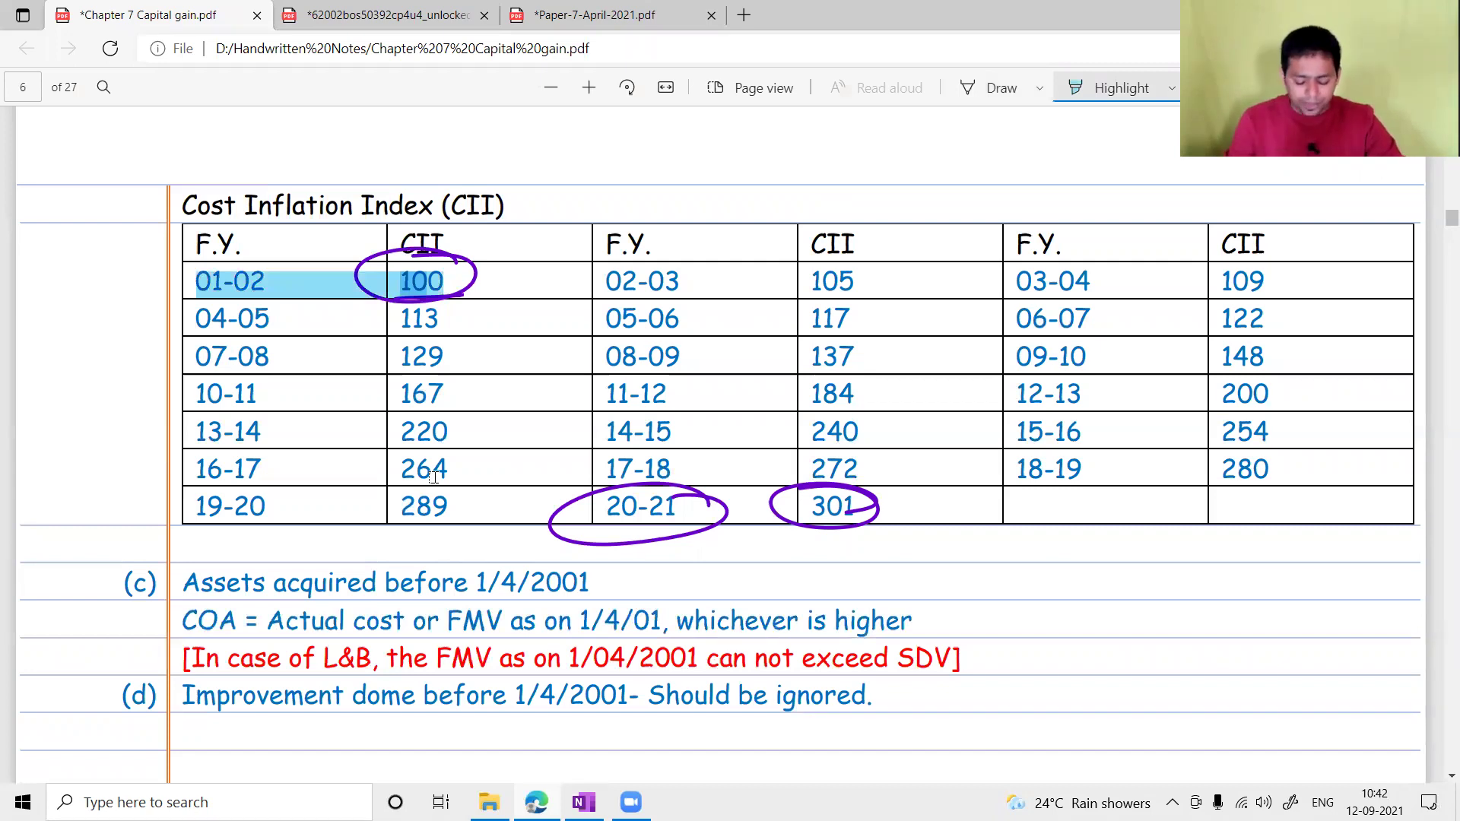
drag(605, 506, 853, 507)
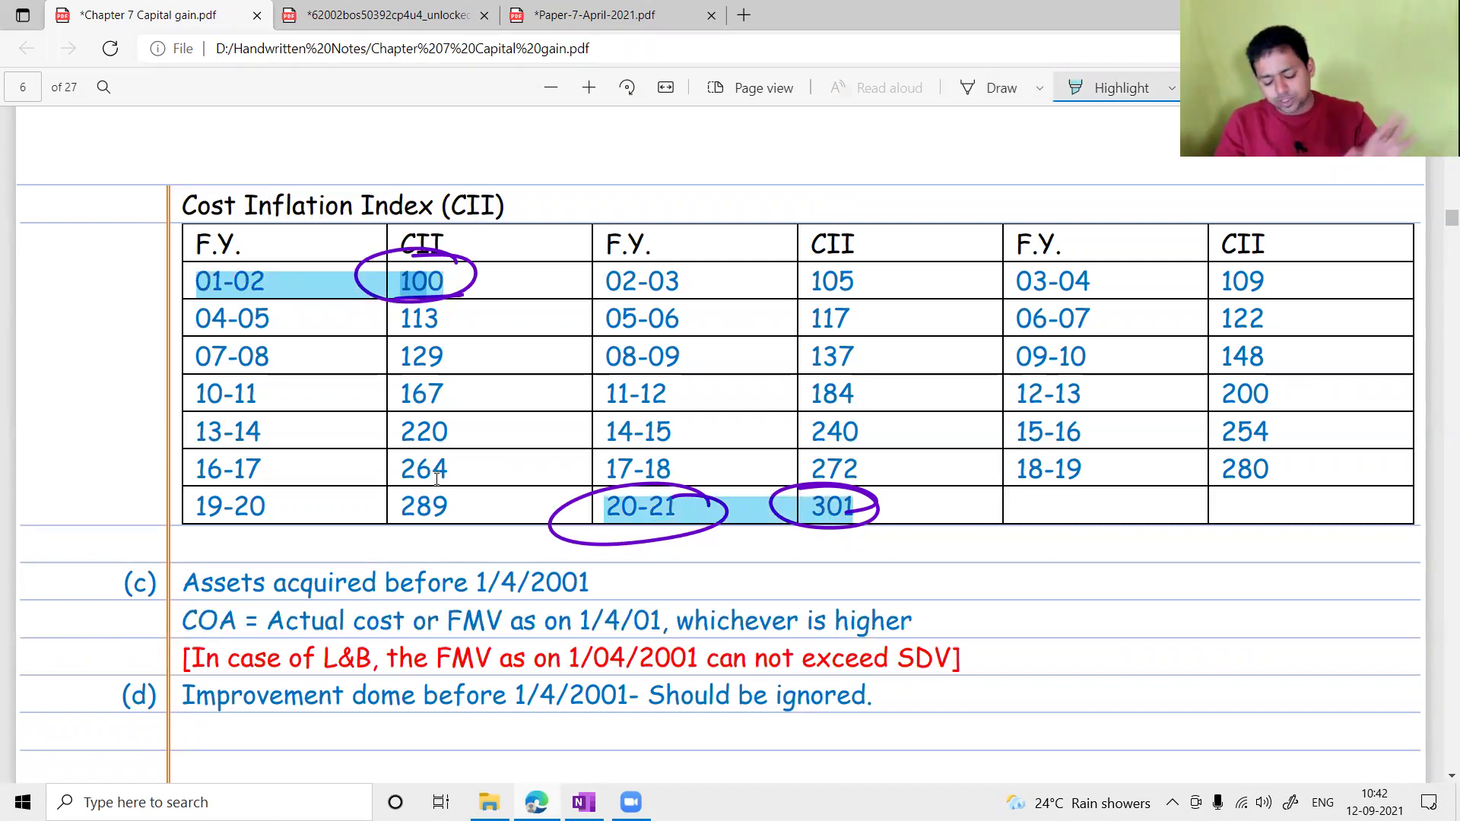
drag(197, 282, 445, 281)
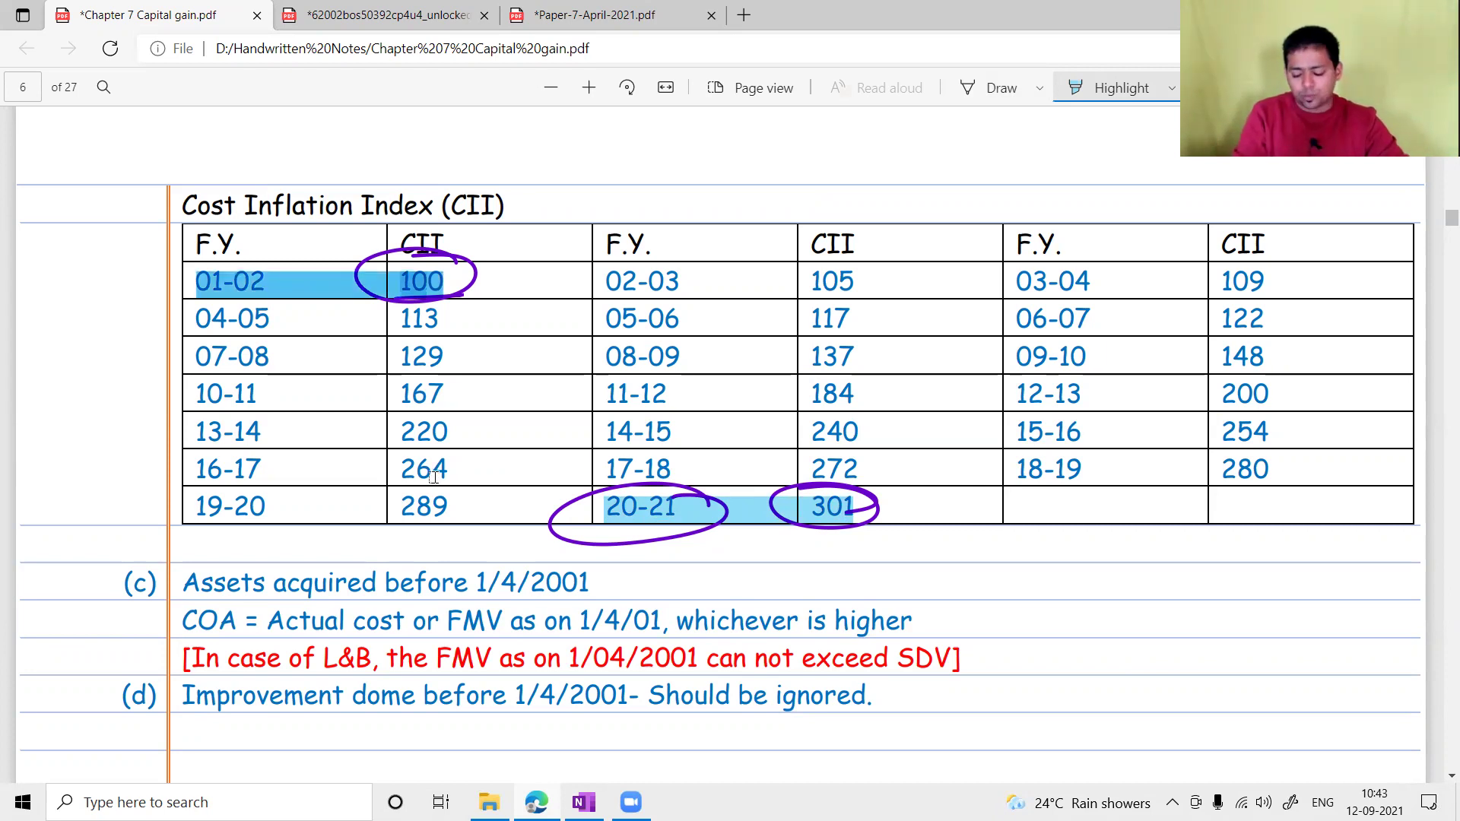
click(992, 88)
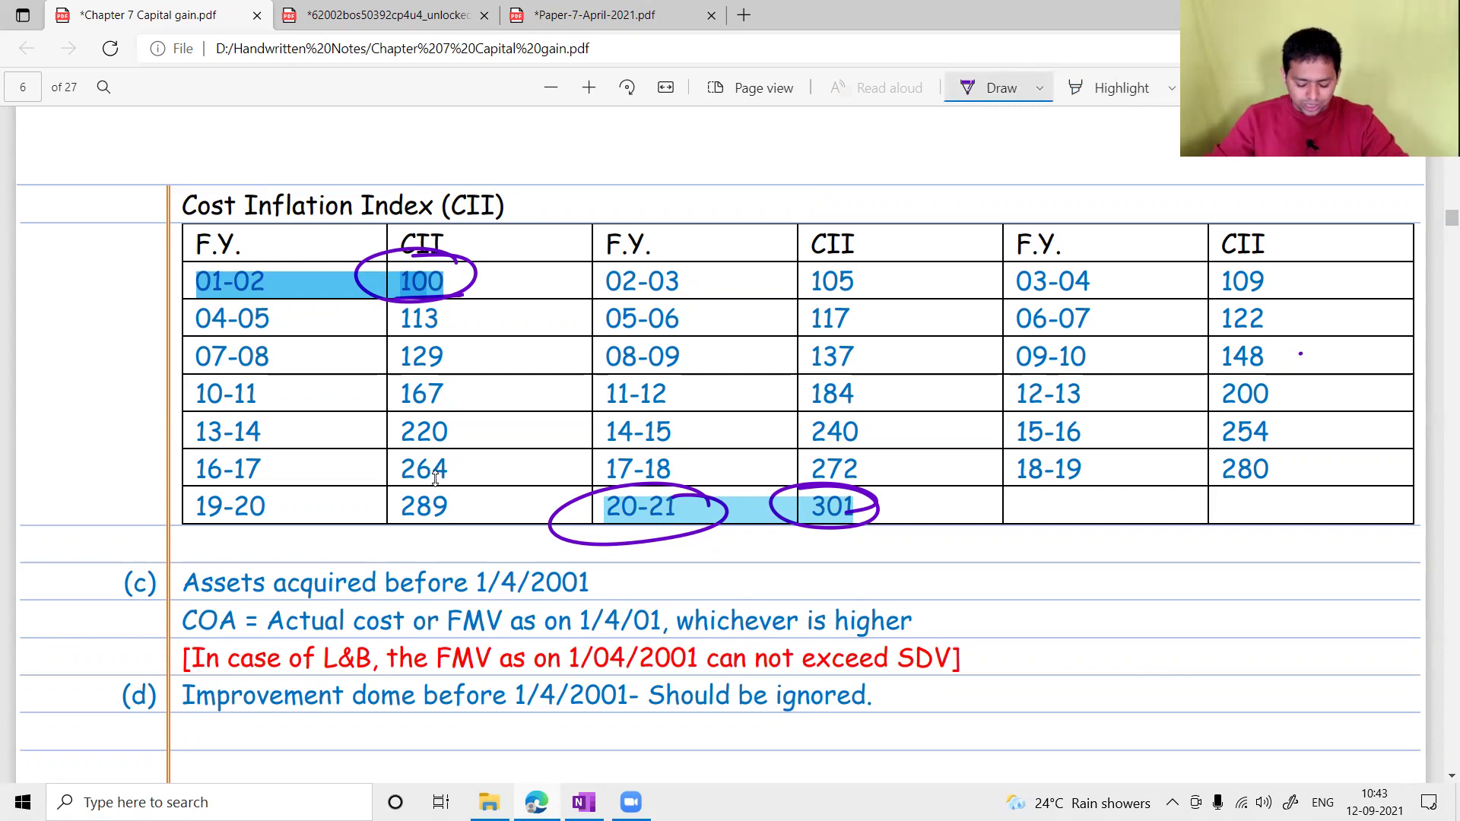
scroll(453, 619, down, 1)
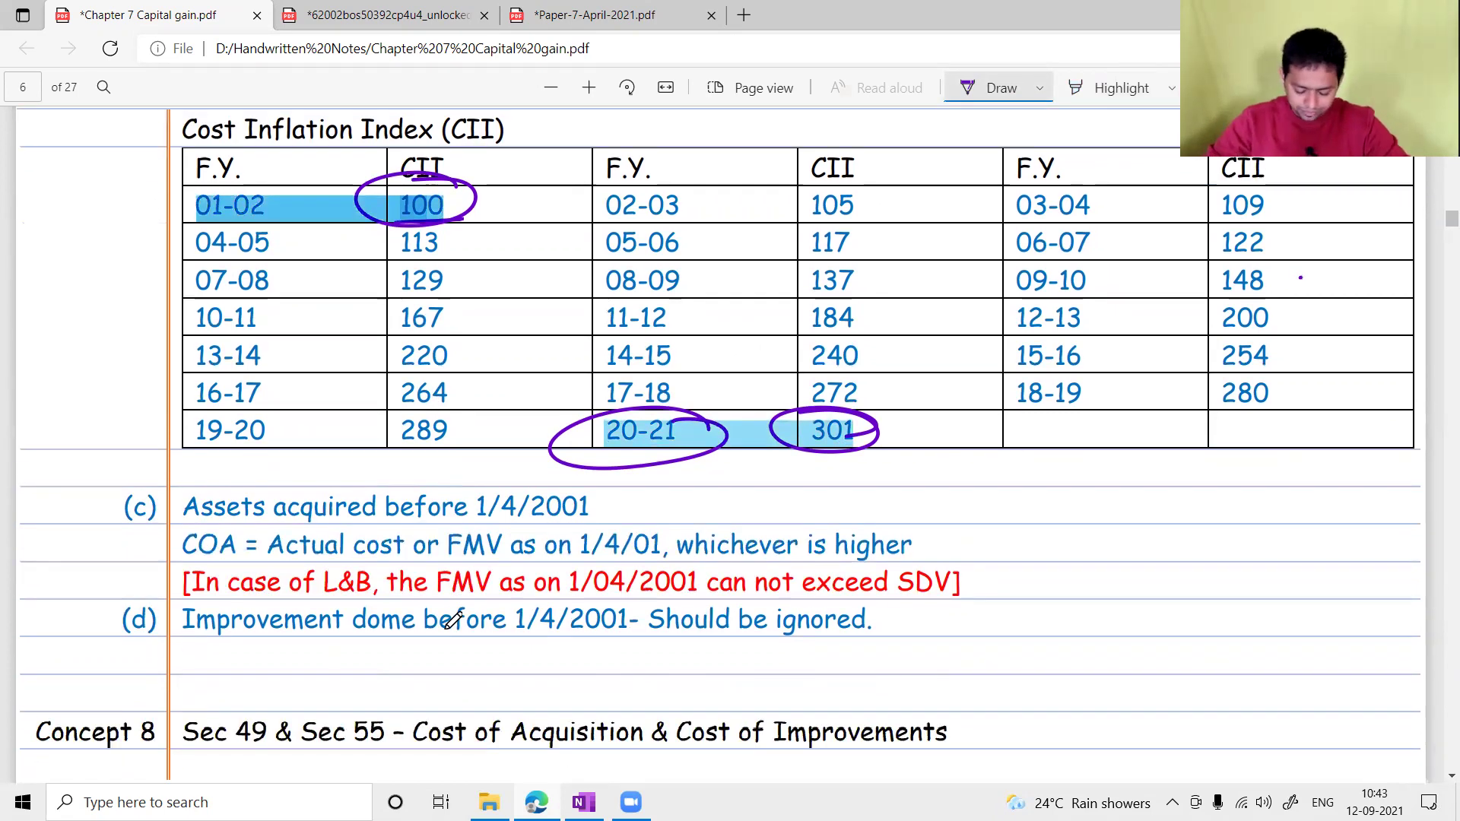
scroll(454, 619, down, 3)
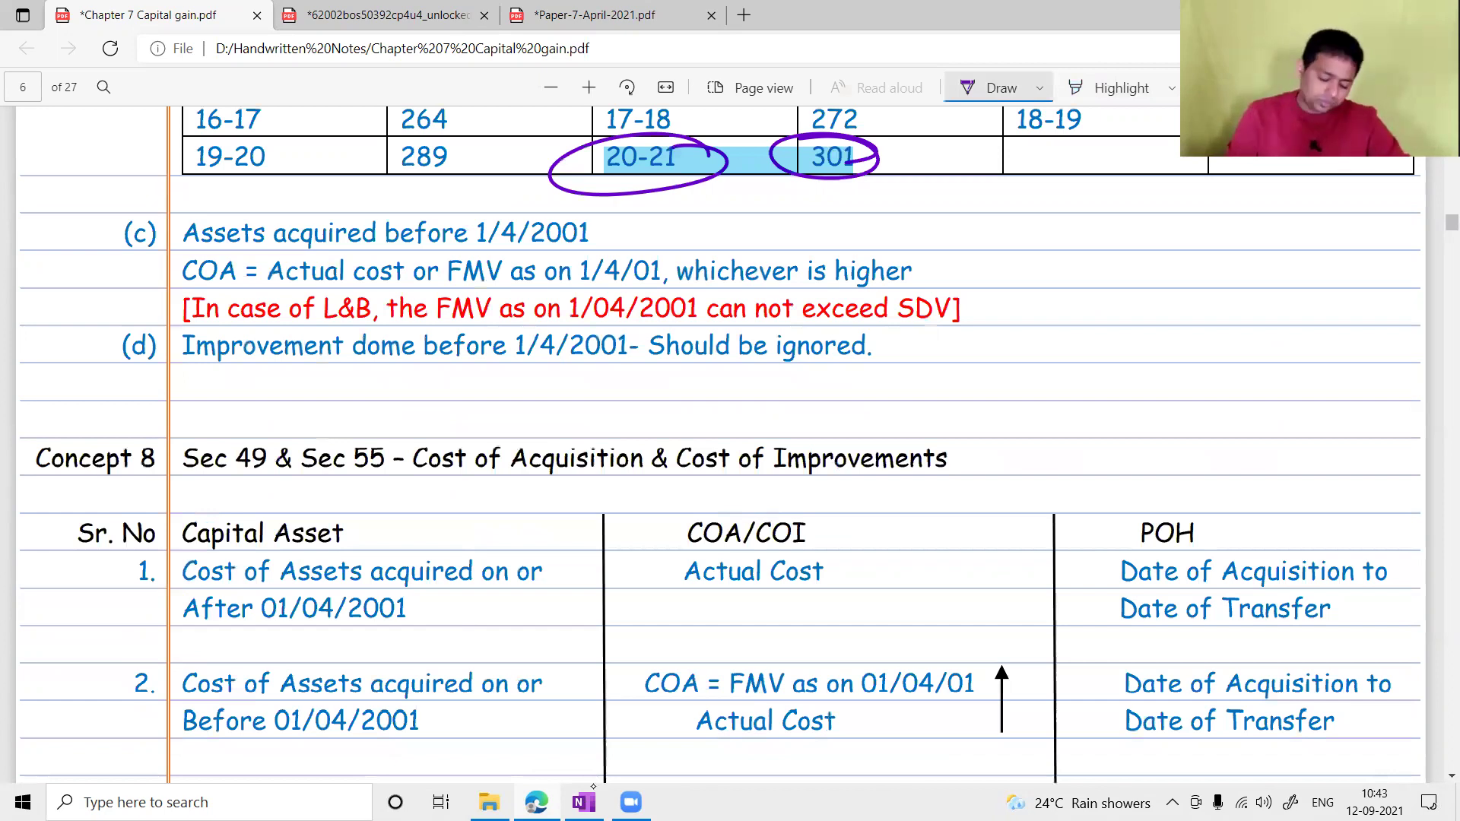
On the new OneNote page, write and underline the years 1970 and 2021
click(583, 802)
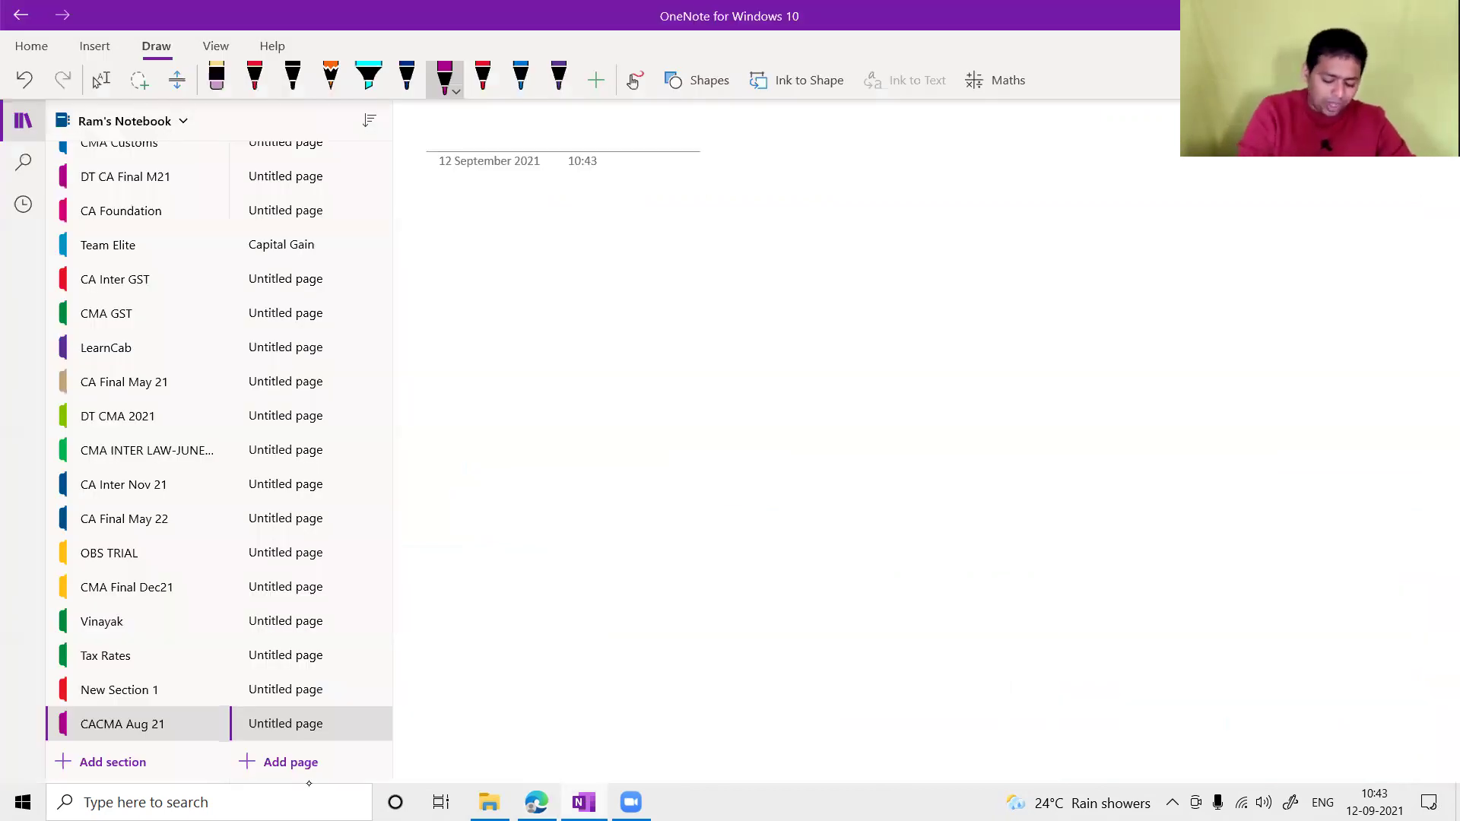
mouse_move(439, 233)
mouse_down()
mouse_move(440, 268)
mouse_move(468, 273)
mouse_move(502, 267)
mouse_move(518, 236)
mouse_up()
mouse_move(464, 293)
mouse_down()
mouse_move(535, 276)
mouse_move(537, 290)
mouse_up()
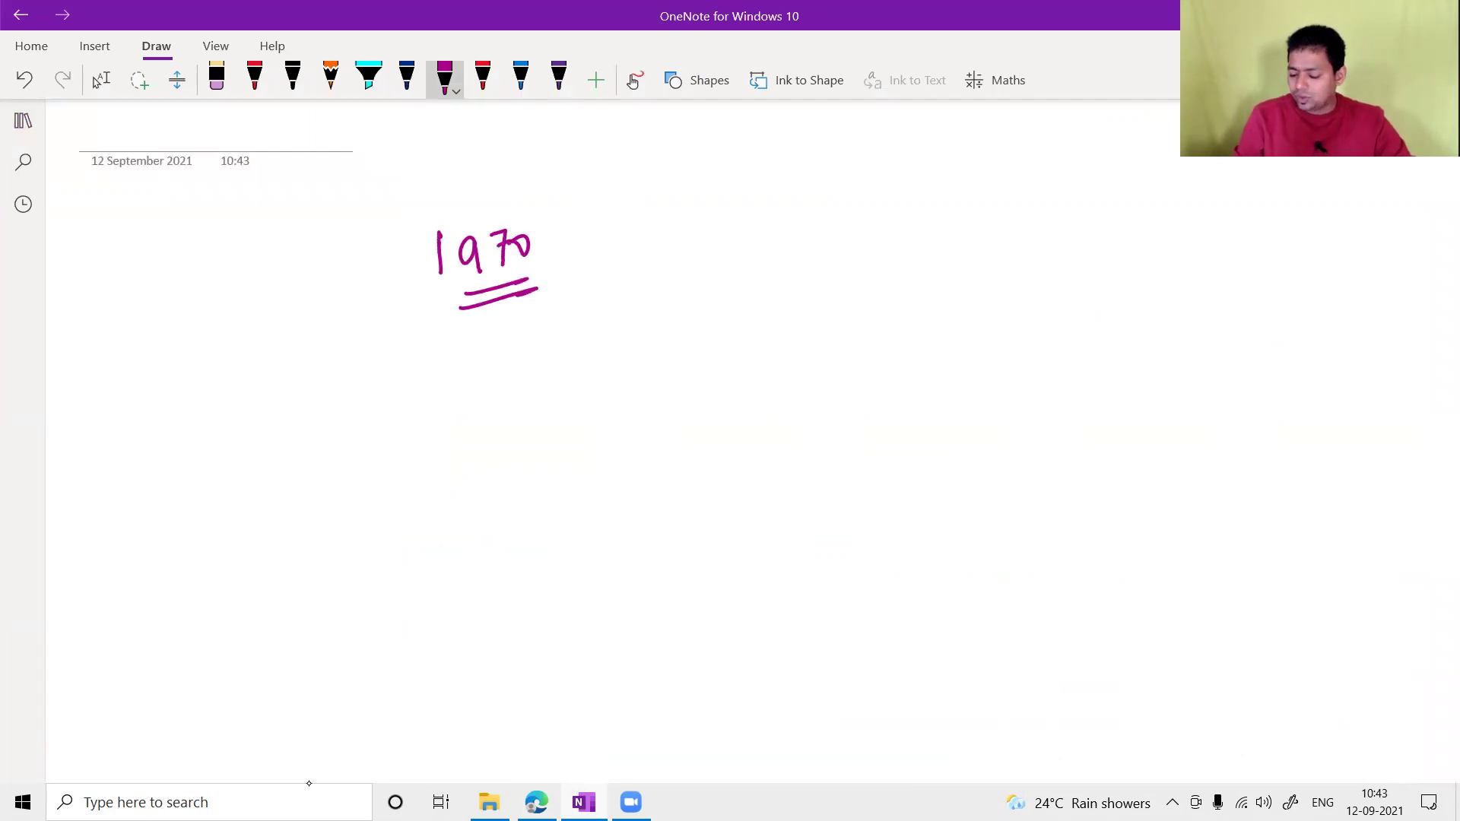
mouse_move(1287, 239)
mouse_down()
mouse_move(1315, 263)
mouse_move(1323, 245)
mouse_up()
drag(1342, 241, 1374, 261)
drag(1298, 279, 1383, 284)
Mark a double-underlined 1.4.2001 between them and draw an arrow to 2021
drag(862, 235, 862, 257)
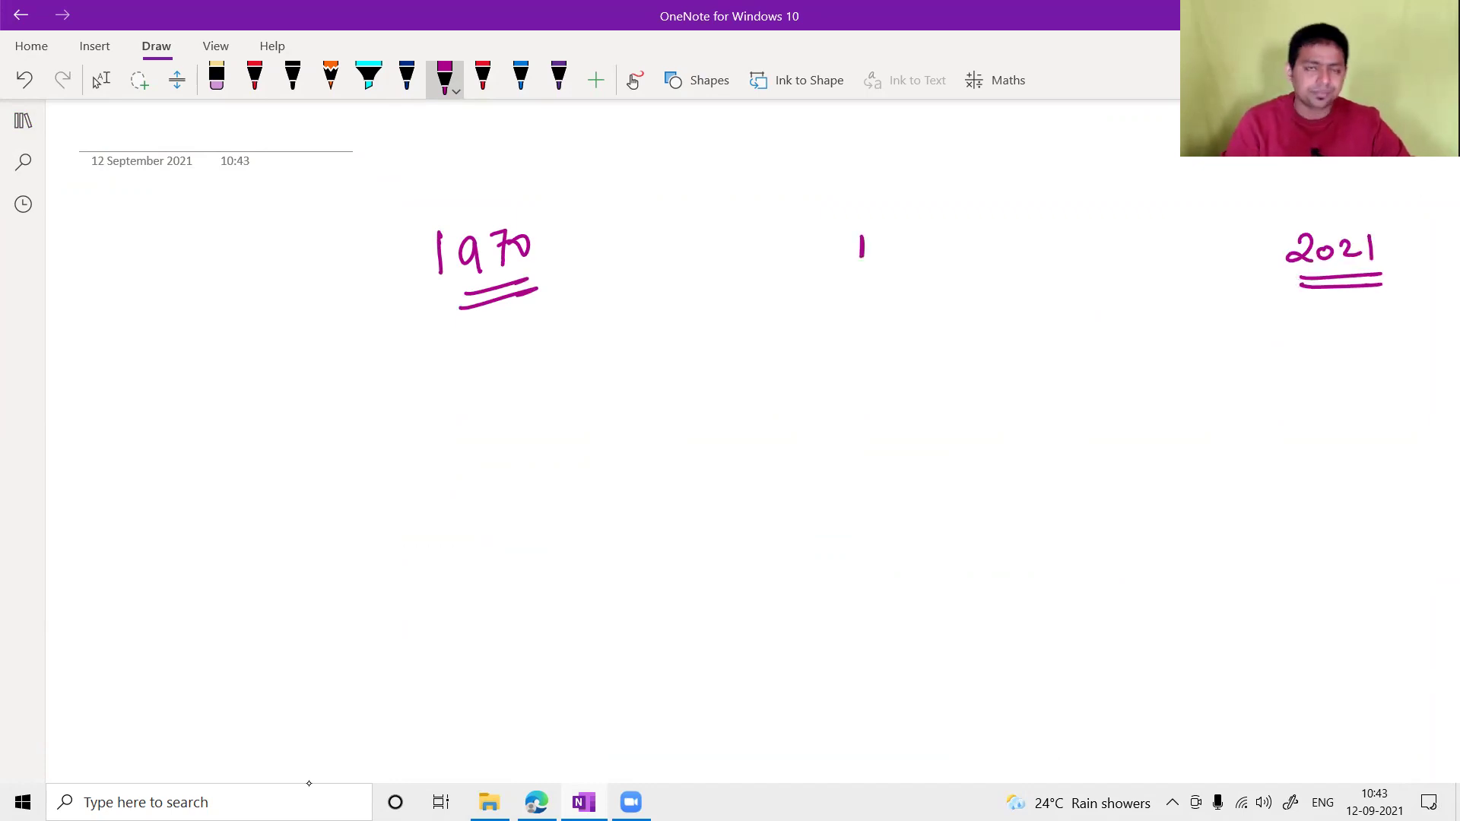
mouse_move(824, 304)
mouse_down()
mouse_move(839, 327)
mouse_move(893, 322)
mouse_up()
drag(829, 351, 900, 329)
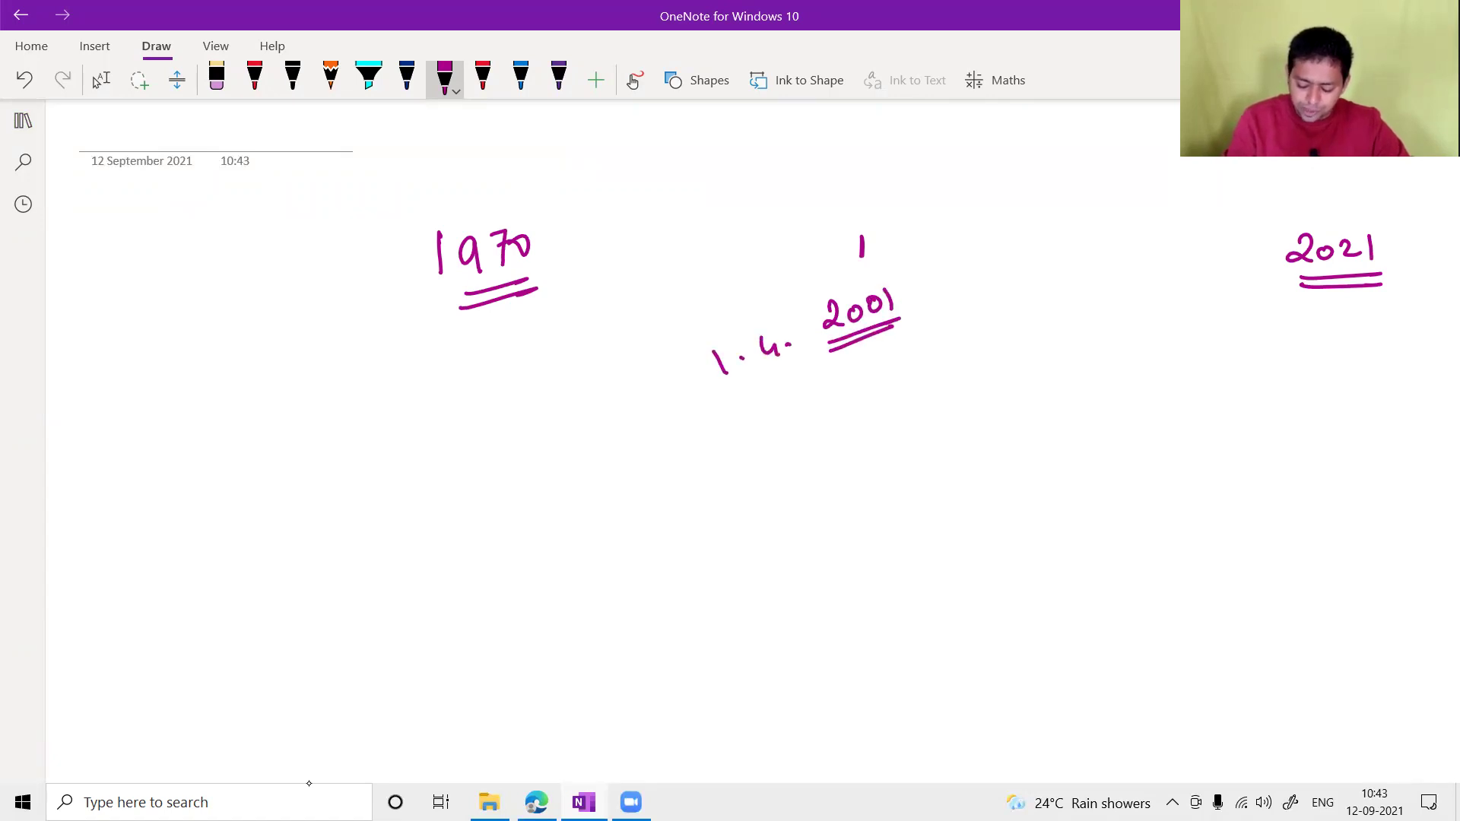
drag(728, 390, 829, 361)
drag(730, 401, 831, 367)
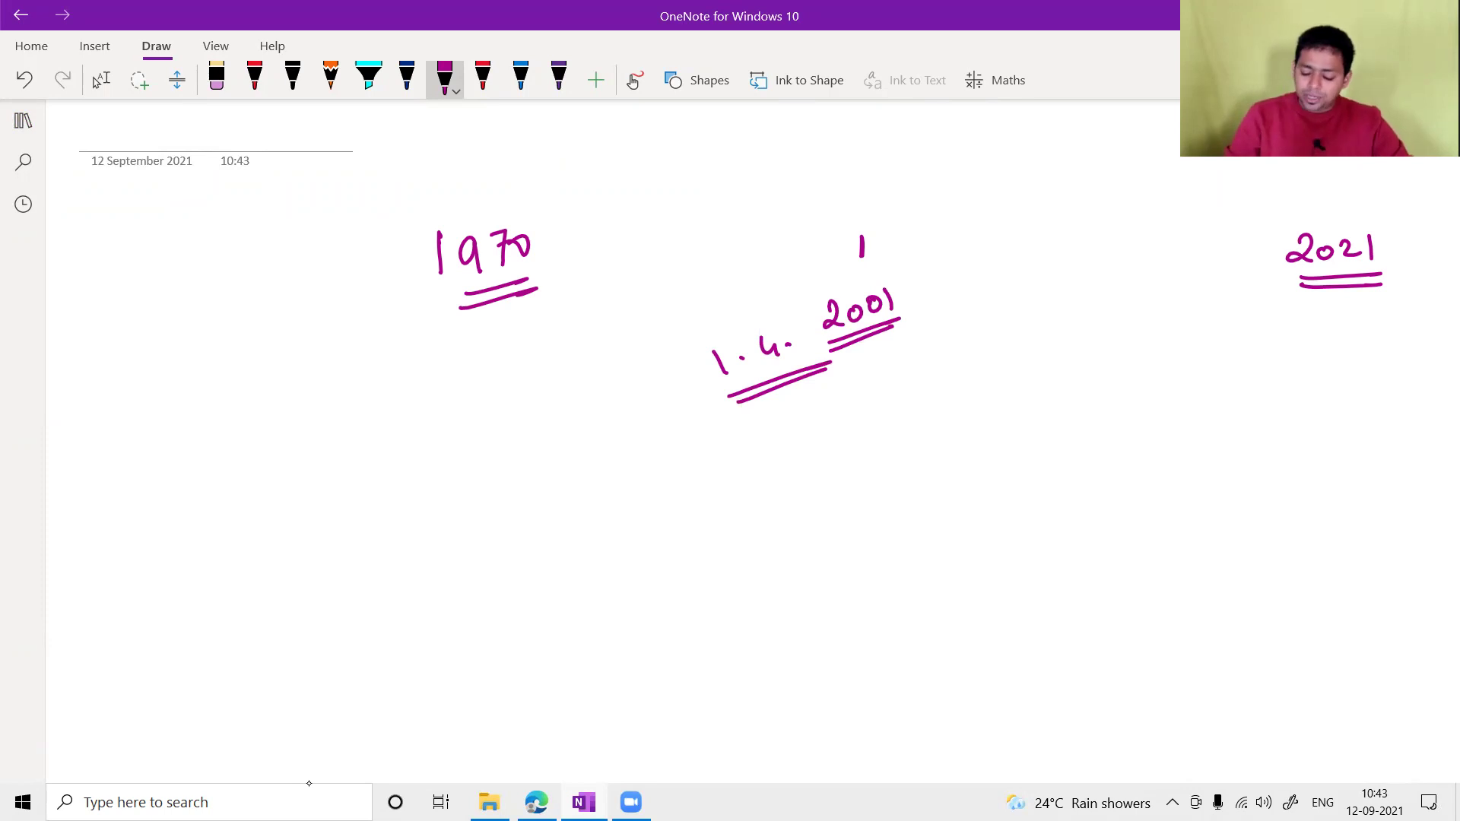
mouse_move(879, 218)
mouse_down()
mouse_move(1320, 213)
mouse_move(1266, 218)
mouse_up()
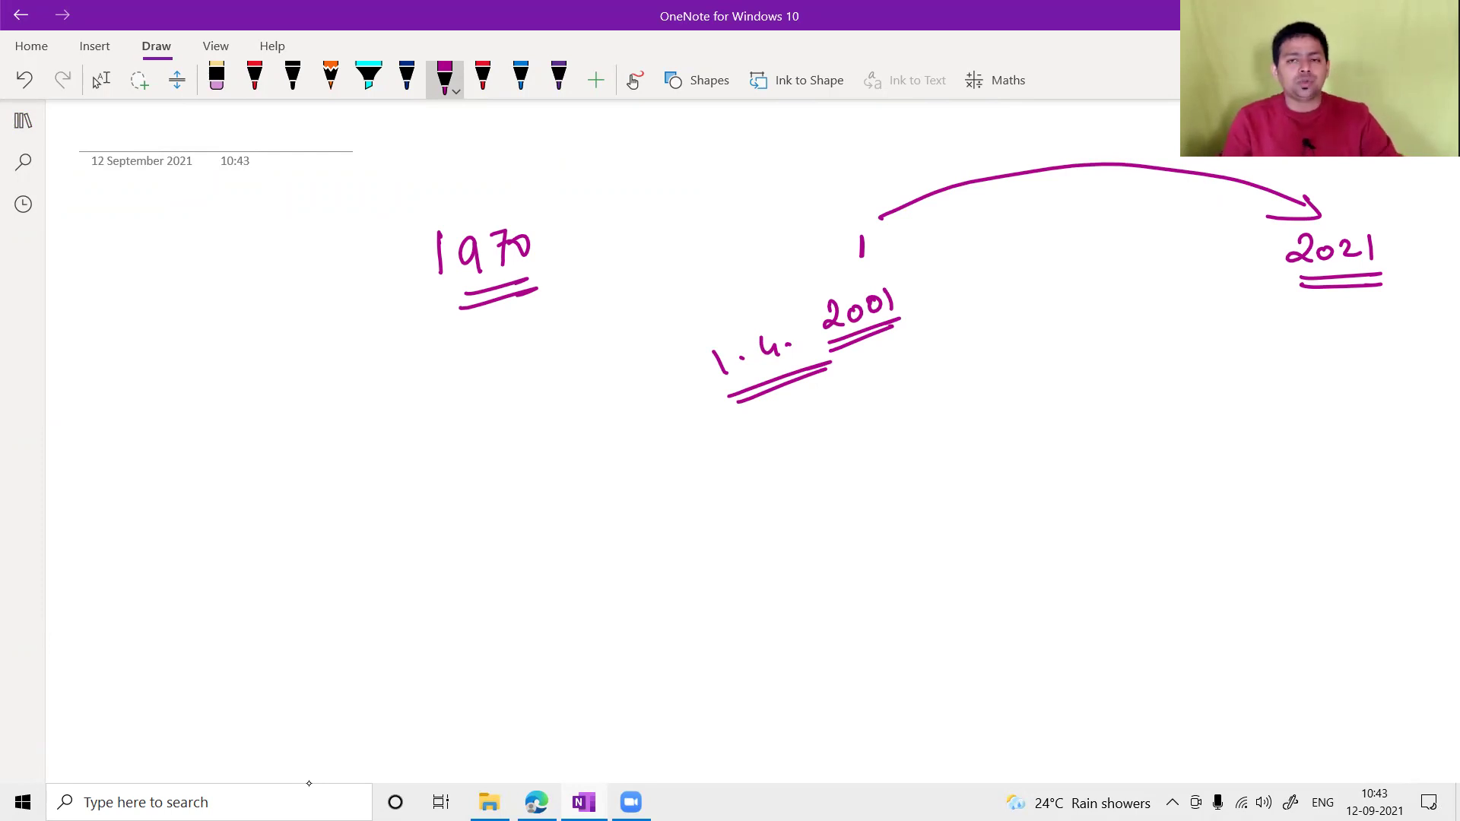
In red, write the index ratio 301/100, circling 301 and double-underlining 100
click(482, 78)
mouse_move(1094, 255)
mouse_down()
mouse_move(1093, 281)
mouse_move(1136, 279)
mouse_up()
drag(1095, 240, 1089, 241)
drag(1068, 309, 1178, 293)
mouse_move(1101, 329)
mouse_down()
mouse_move(1105, 349)
mouse_move(1147, 334)
mouse_move(1164, 347)
mouse_up()
drag(1084, 370, 1176, 354)
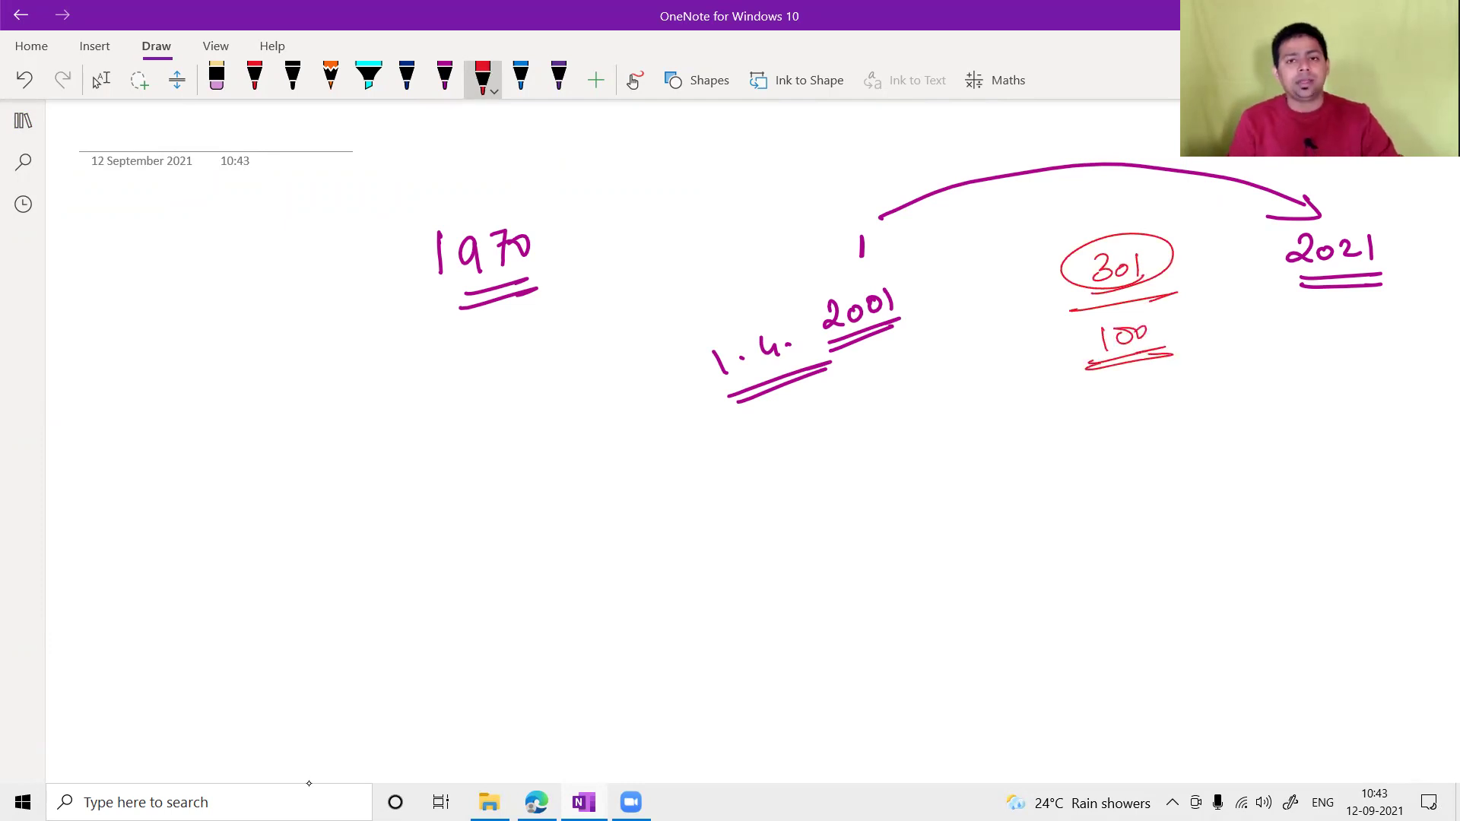
Draw an arrow from 1970 toward 2001, circle 1970, and return to the PDF
click(255, 80)
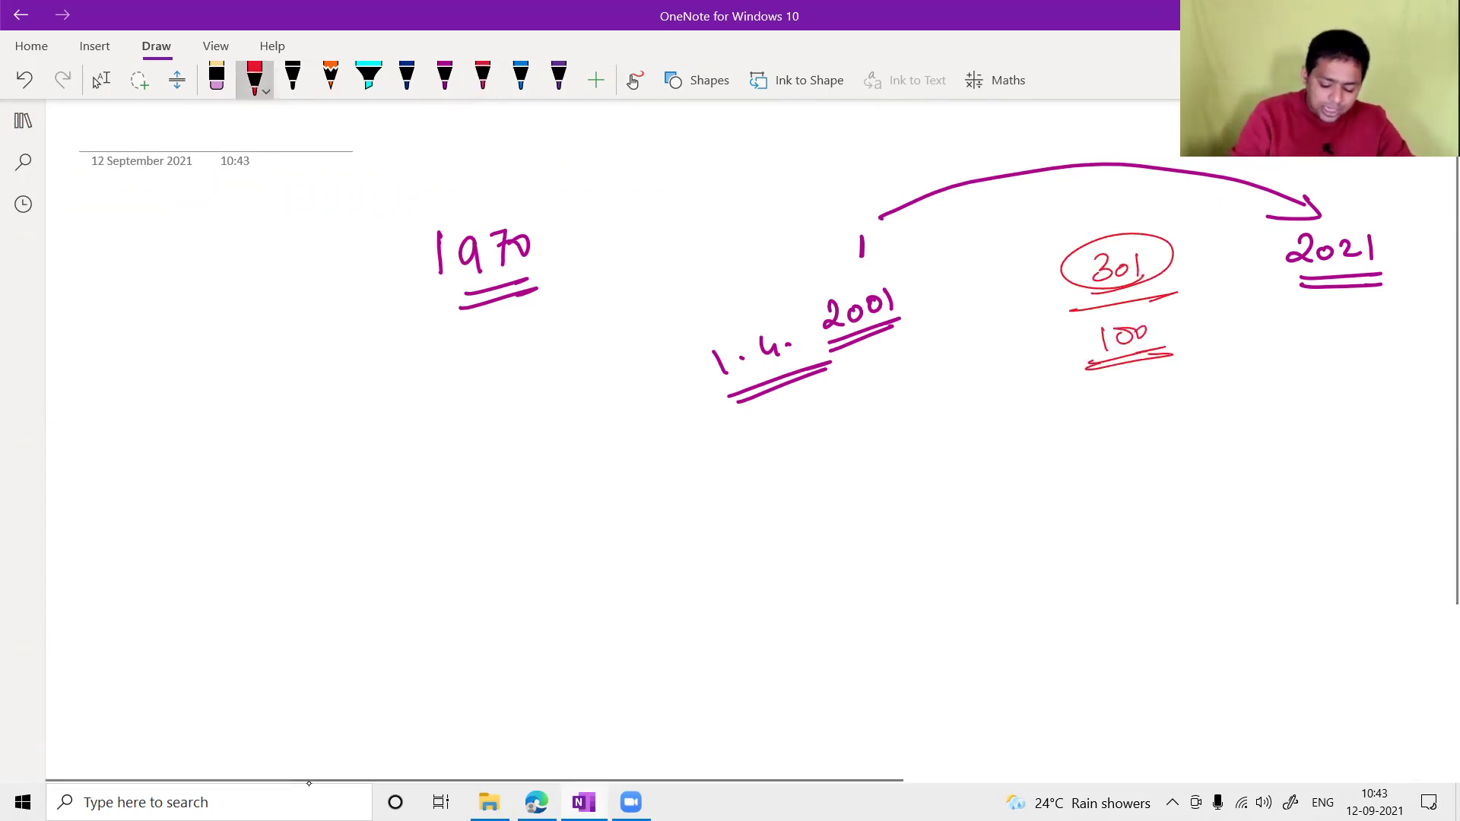
mouse_move(473, 214)
mouse_down()
mouse_move(819, 213)
mouse_move(795, 219)
mouse_up()
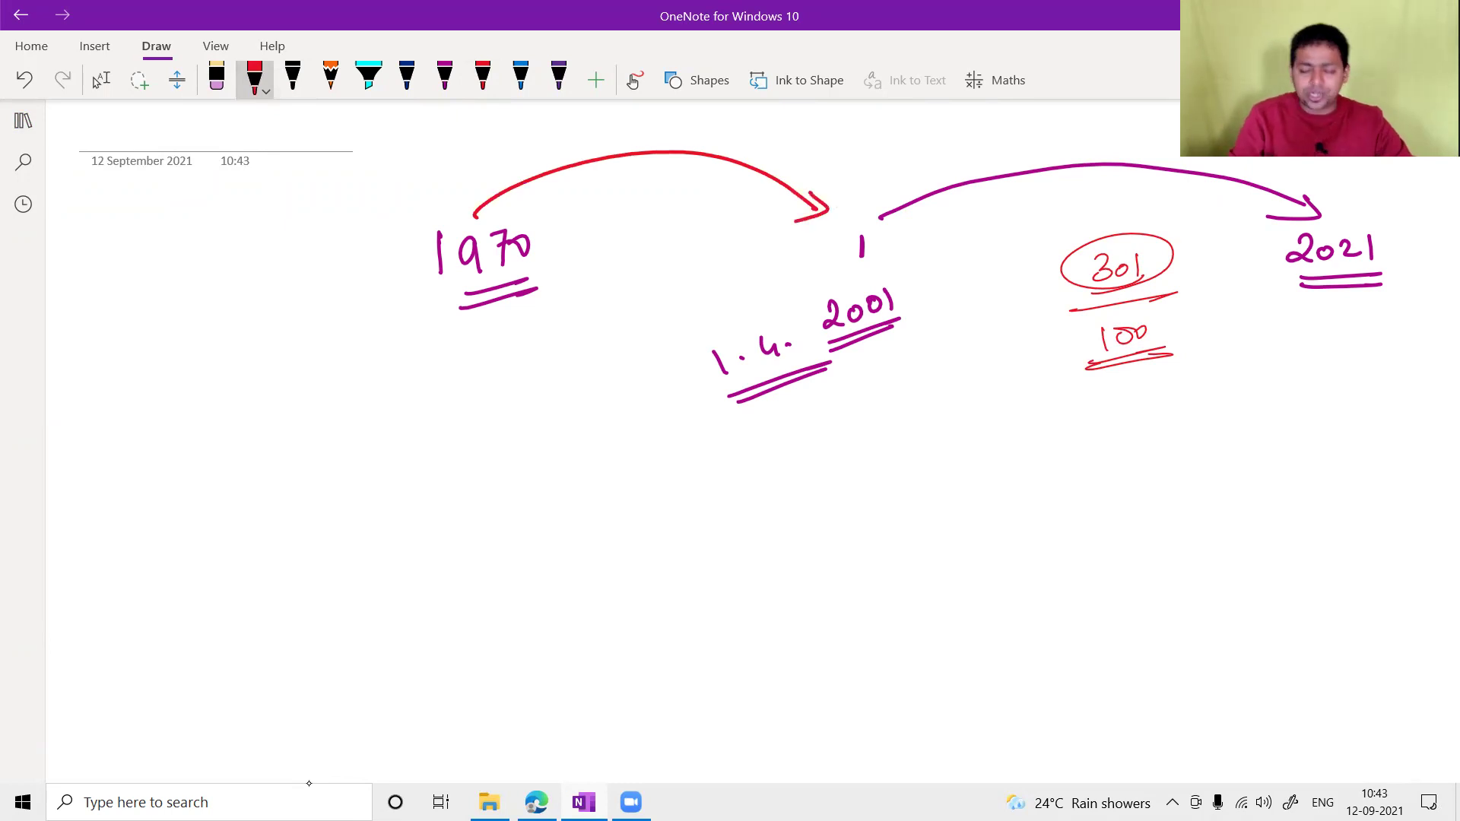
mouse_move(553, 204)
mouse_down()
mouse_move(366, 303)
mouse_move(520, 160)
mouse_up()
click(539, 798)
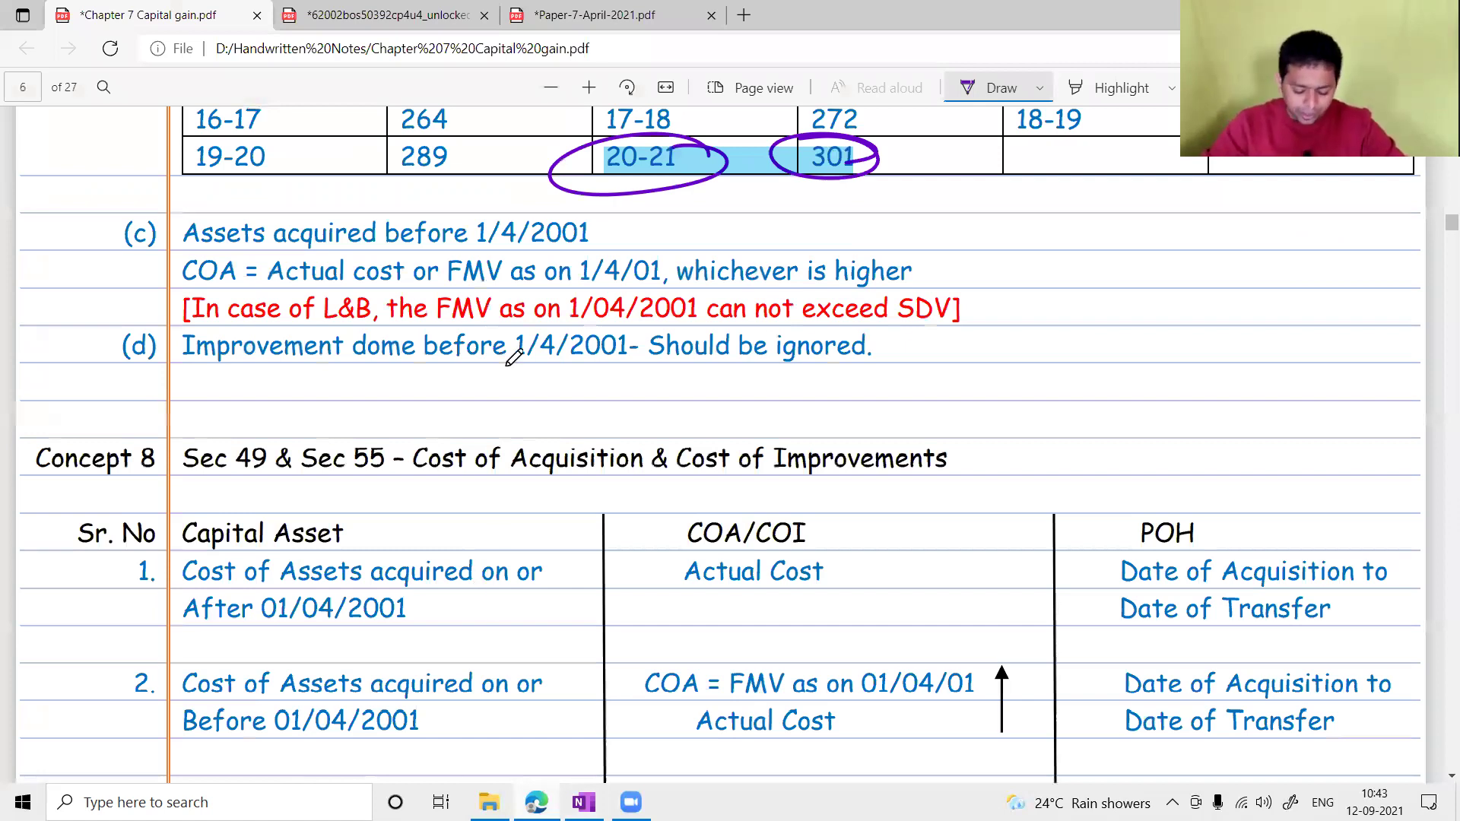
scroll(513, 357, up, 3)
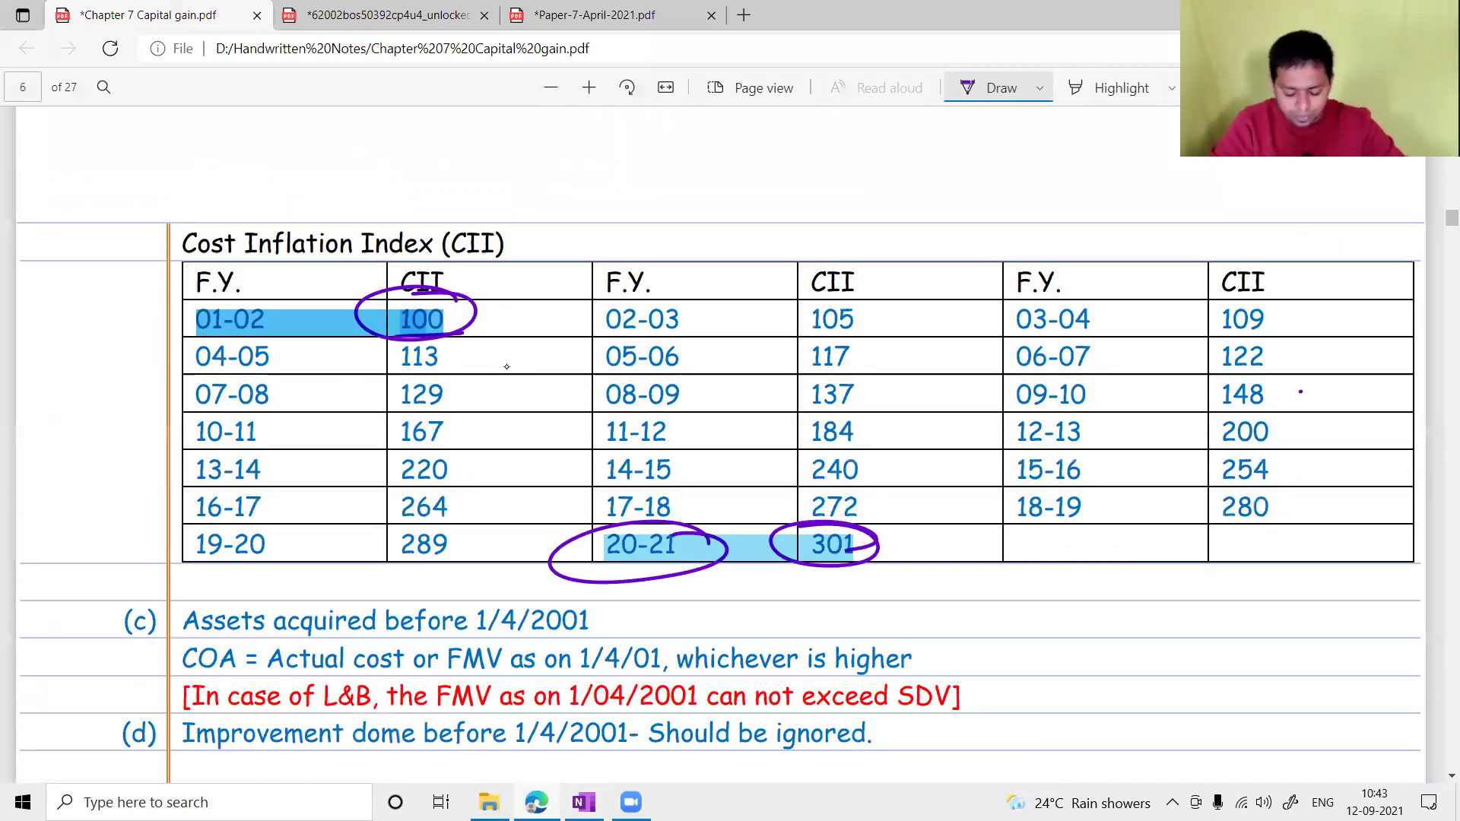
Ellipse the CII header and 01-02 row, then add a note between 1970 and 2001 in OneNote
drag(518, 269, 342, 231)
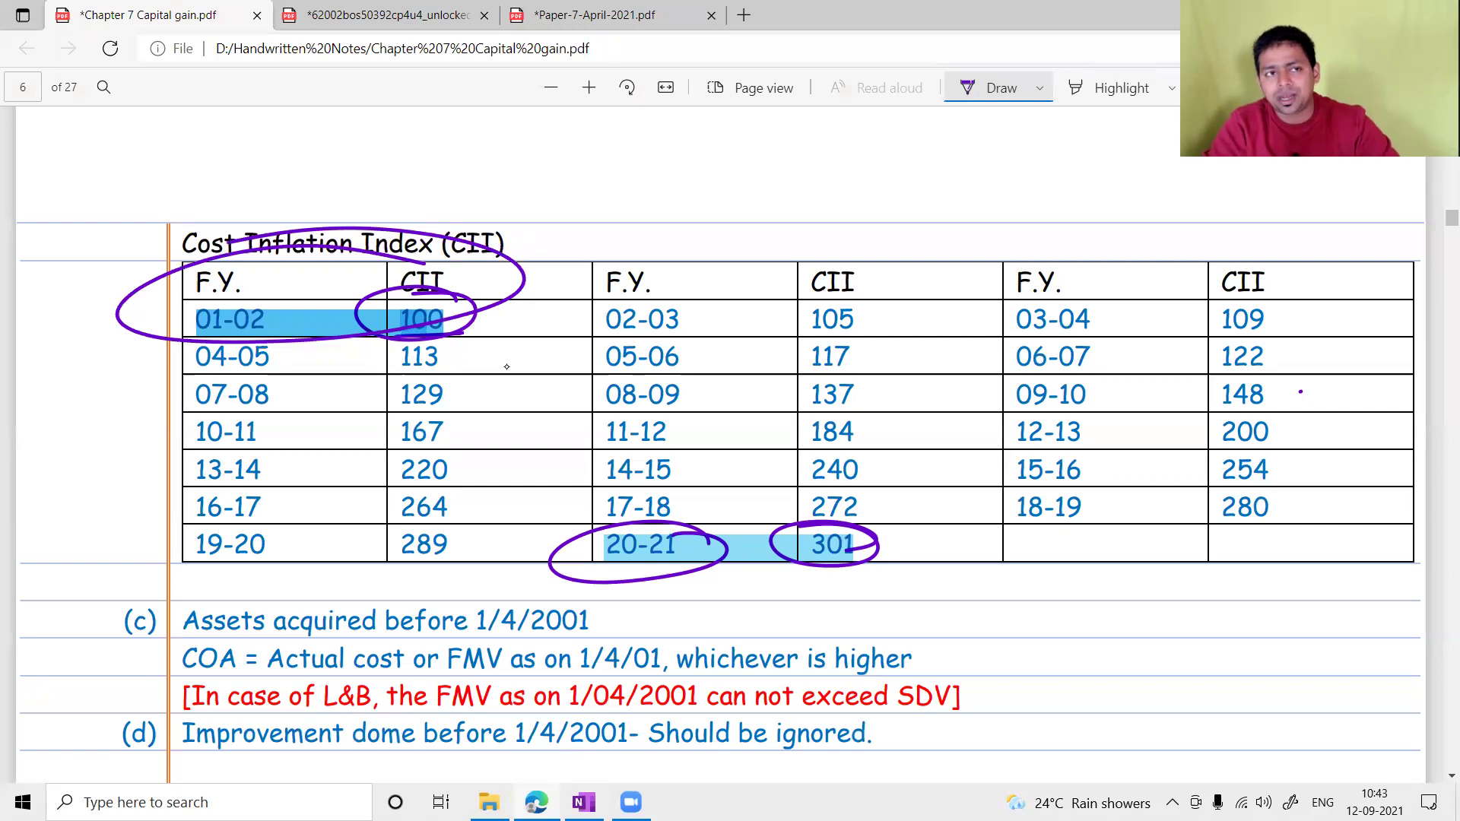
mouse_move(582, 802)
click(593, 799)
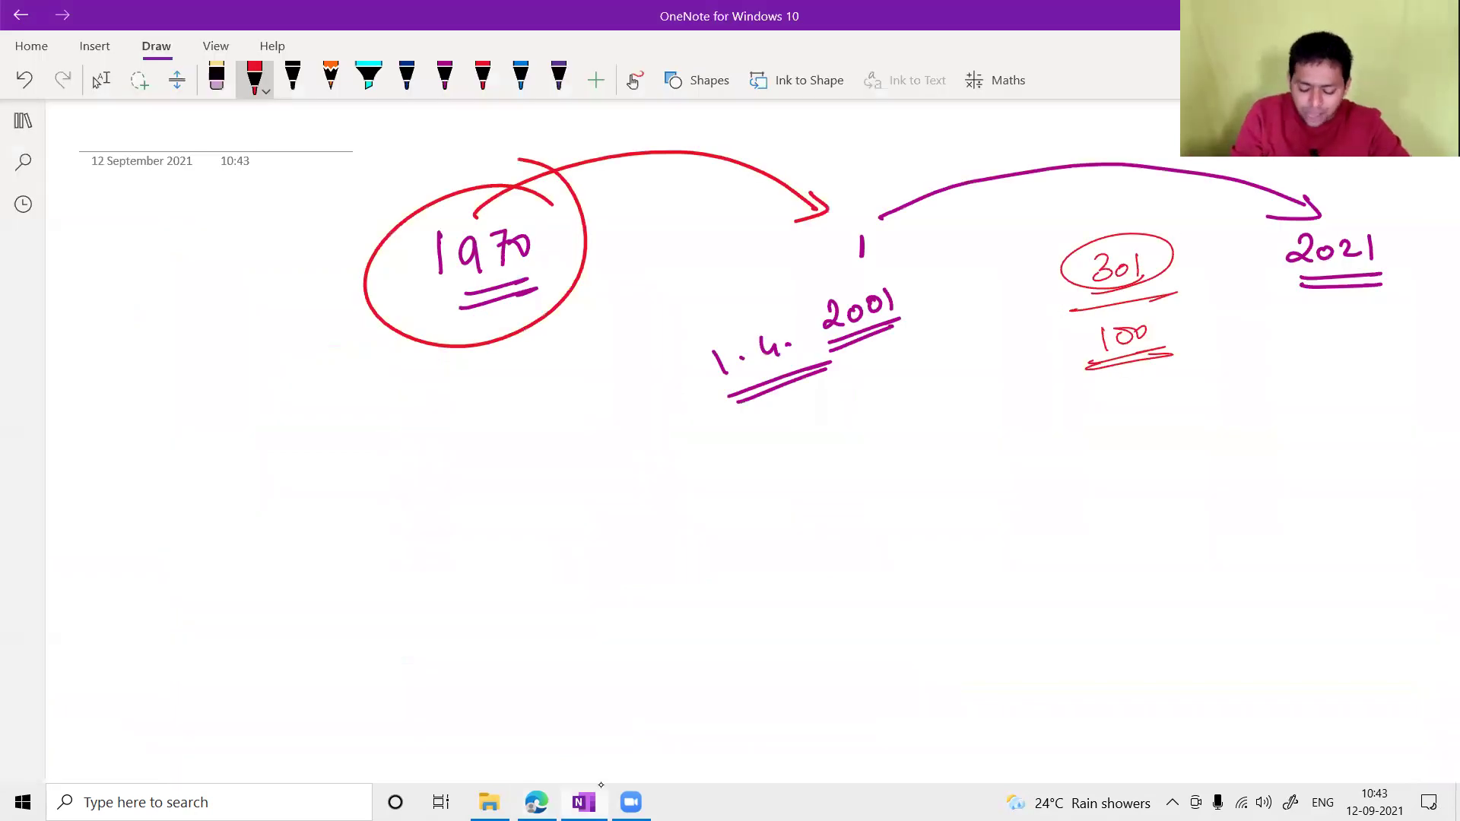
drag(640, 247, 751, 241)
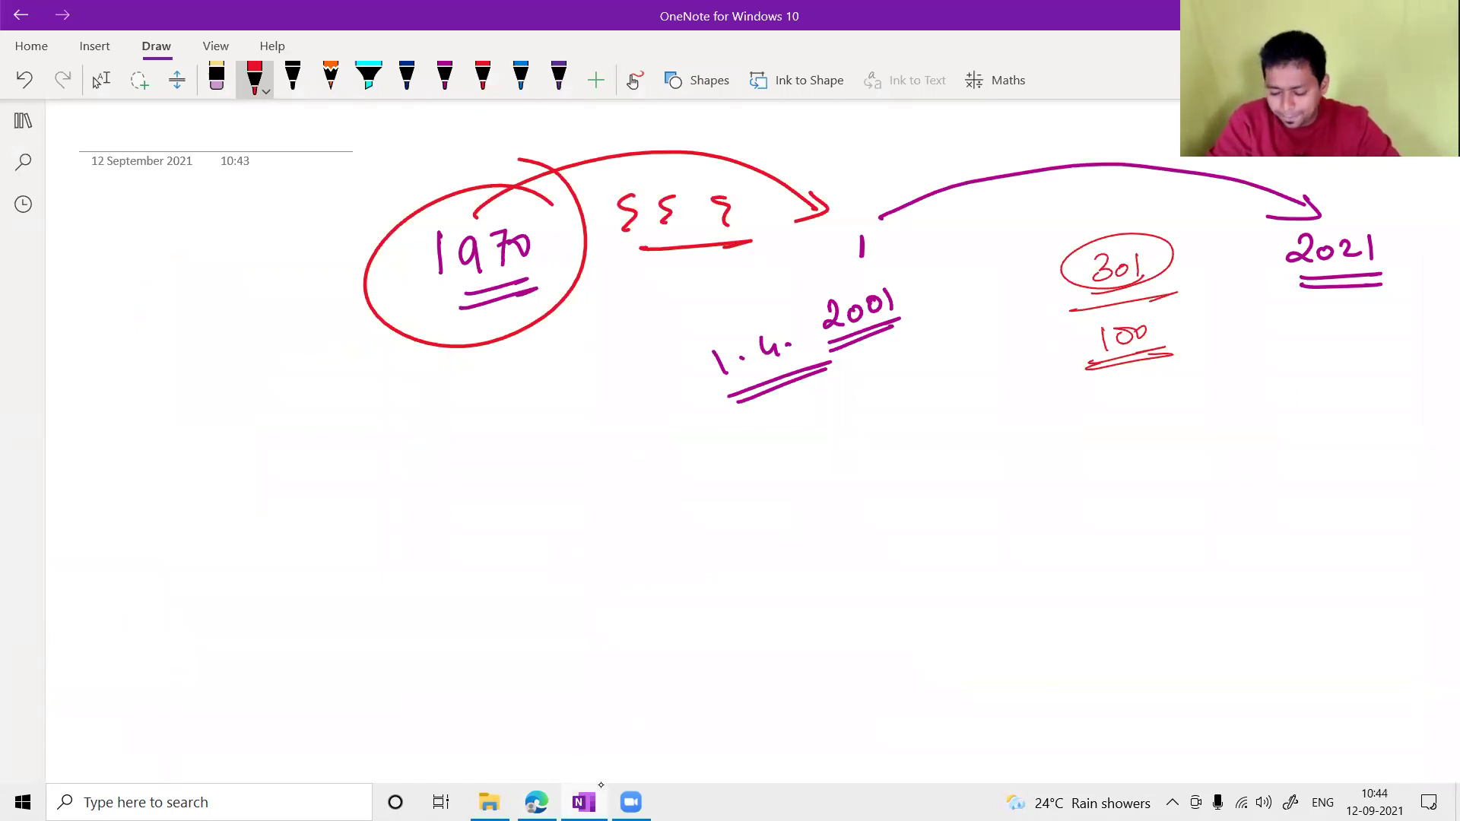
Erase the 'S S ?' note written between 1970 and 2001
click(216, 81)
drag(625, 213, 668, 210)
click(721, 212)
click(696, 244)
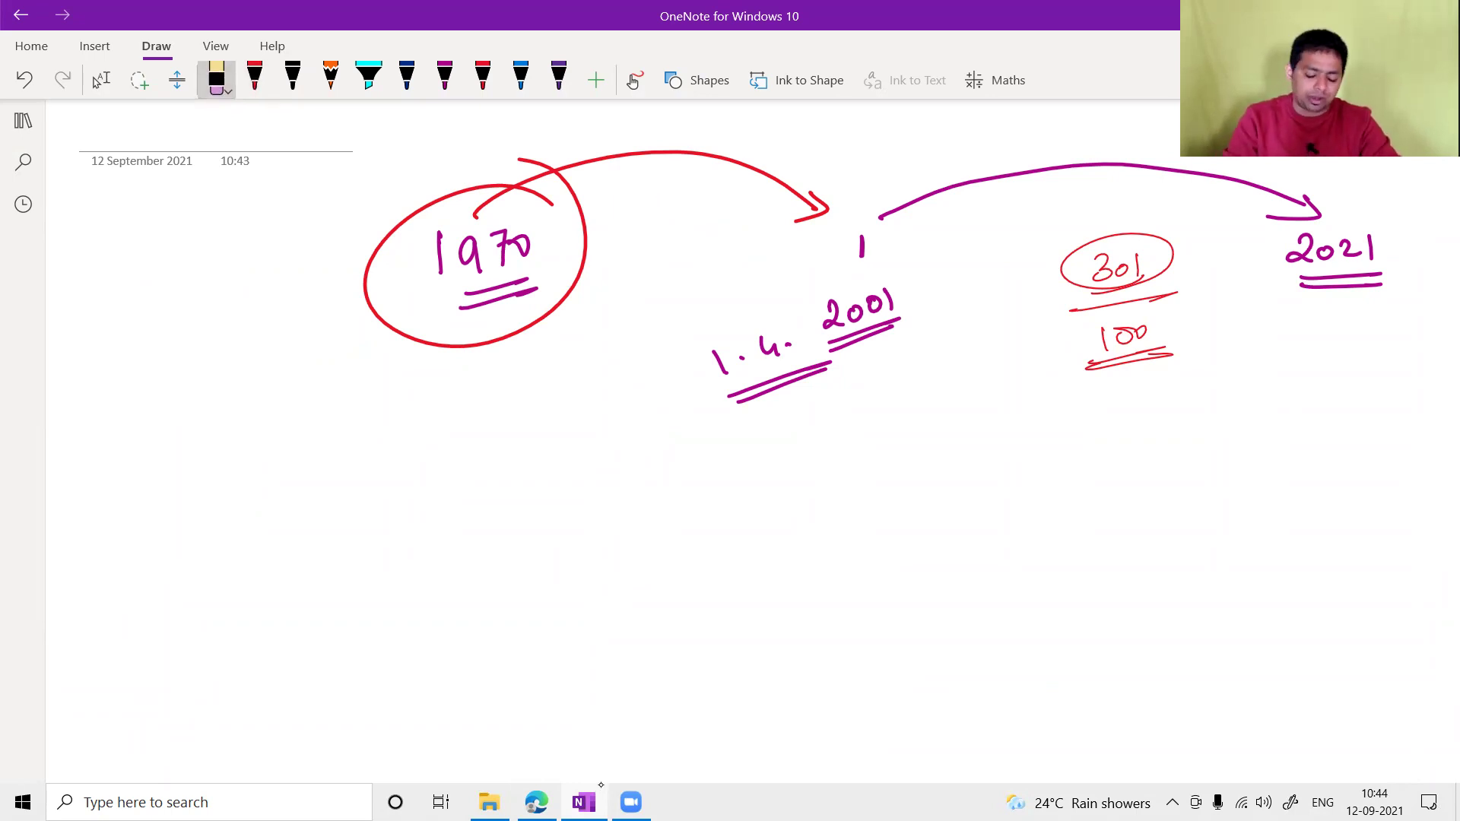
click(292, 80)
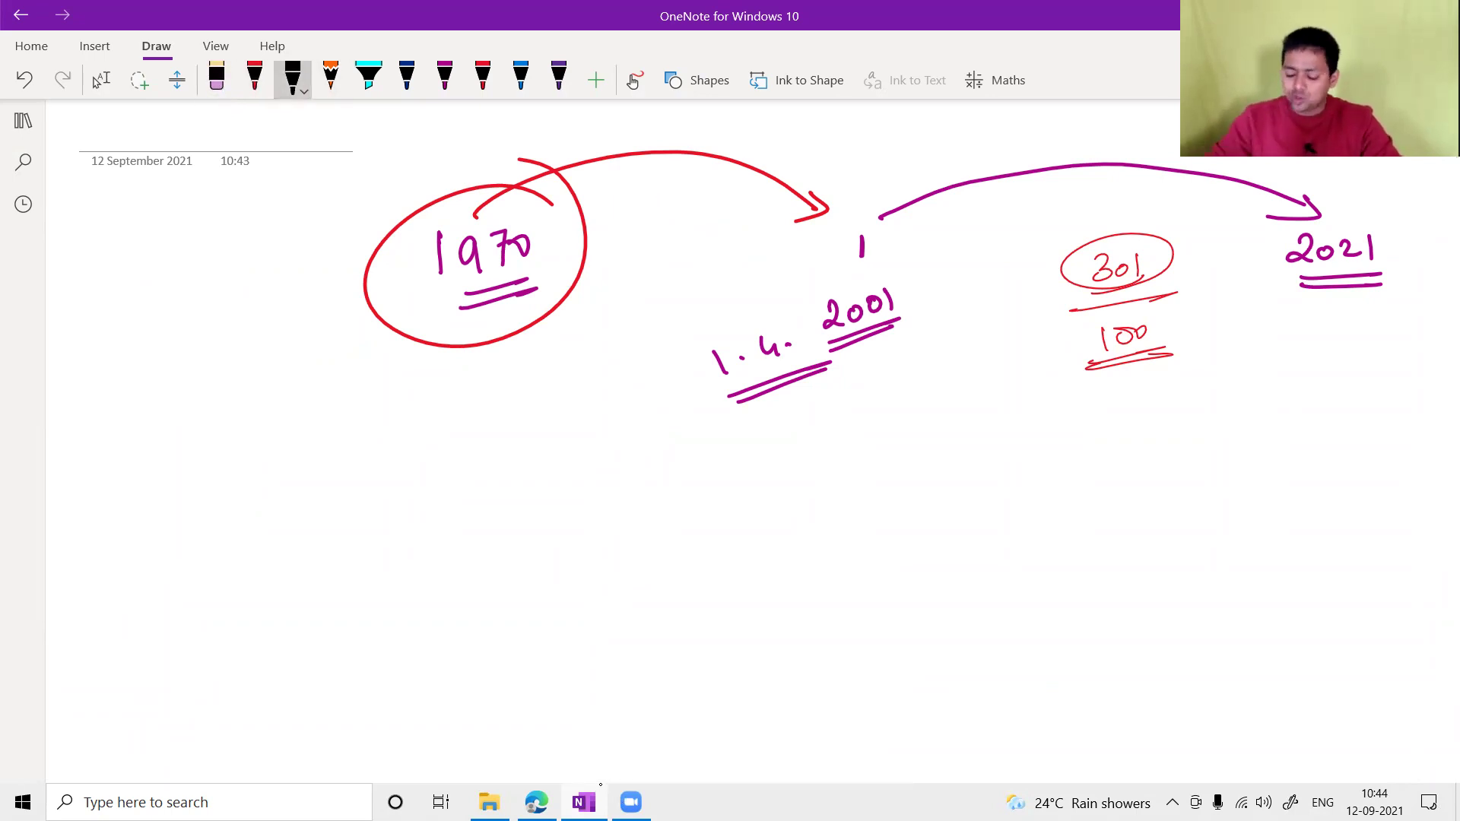
key(Escape)
scroll(654, 673, down, 3)
scroll(654, 674, up, 1)
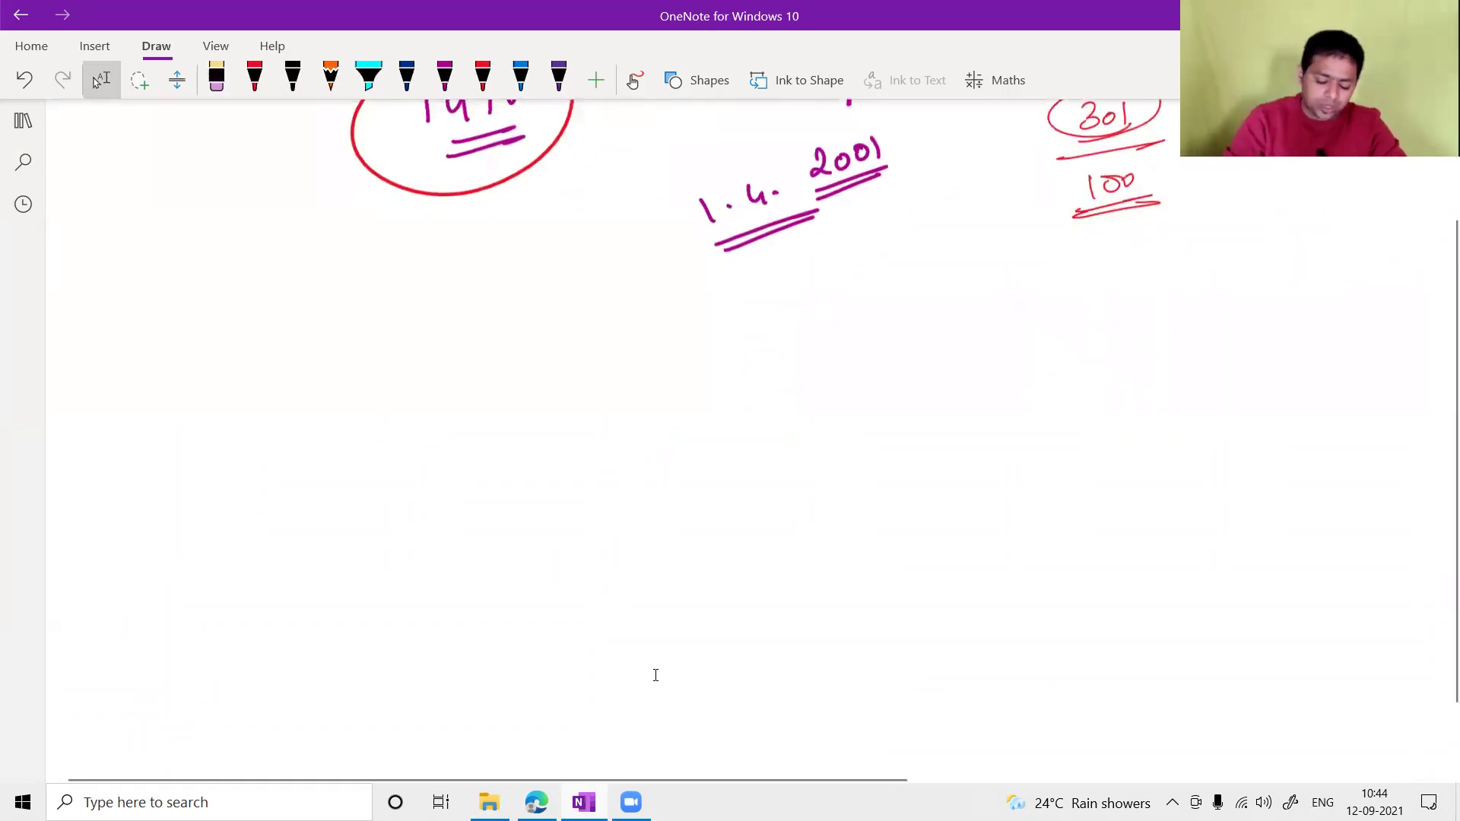
scroll(655, 673, up, 2)
Circle 1.4.2001 in orange and write 'CoA = 20,000' below the timeline in dark blue
drag(800, 229, 932, 241)
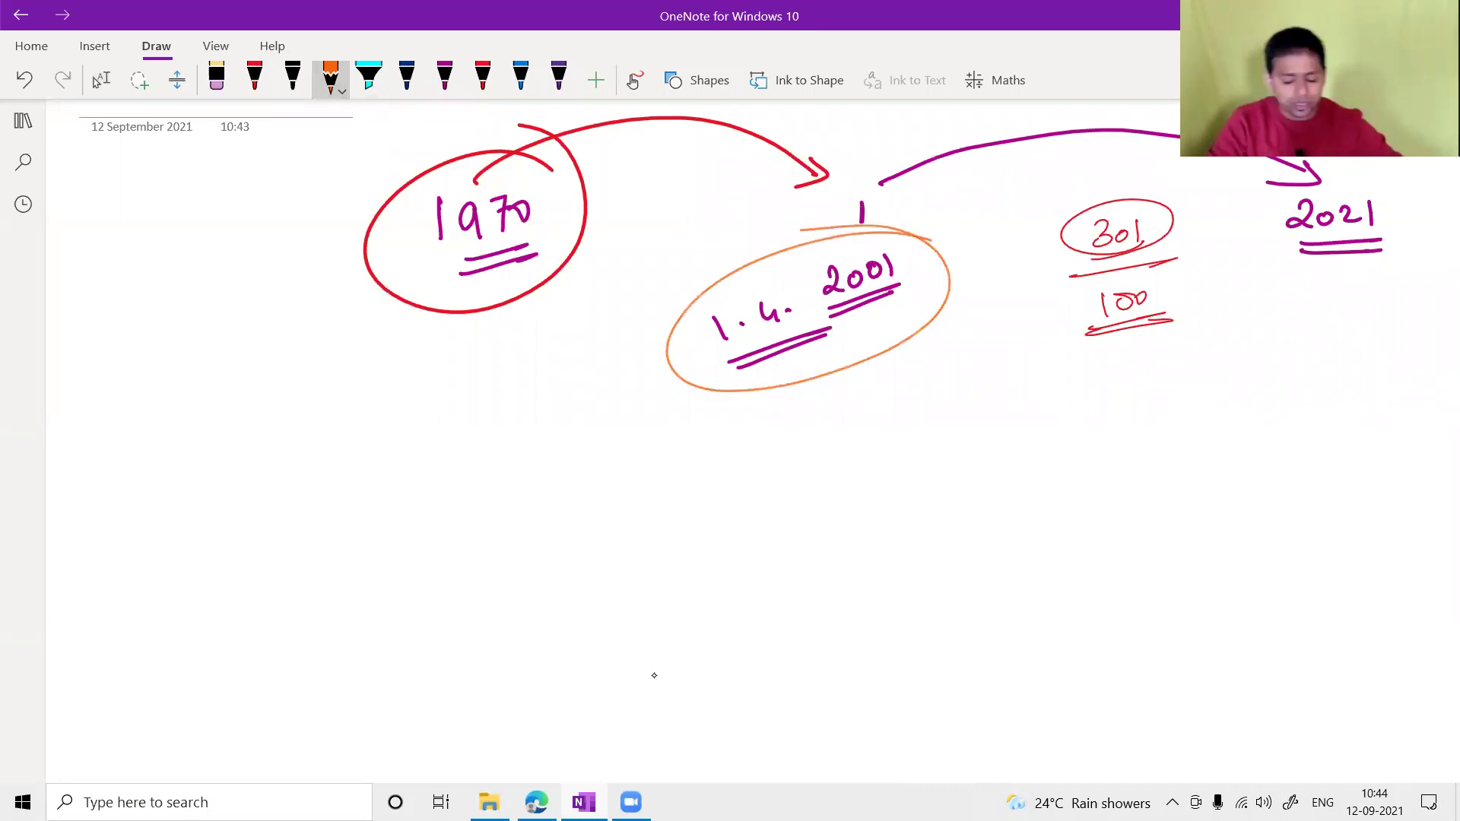
click(406, 77)
scroll(654, 675, down, 1)
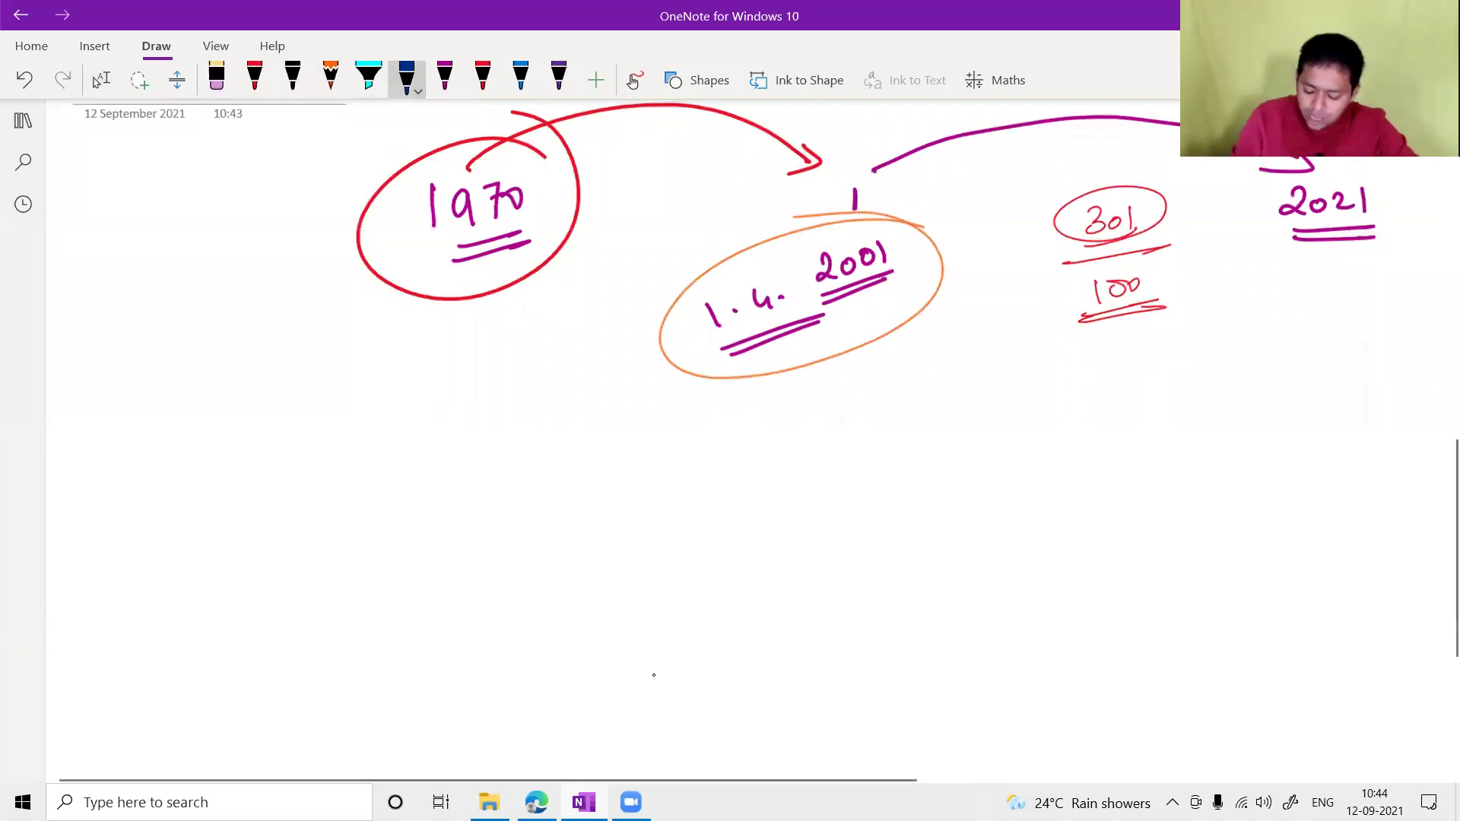
scroll(653, 674, down, 2)
drag(632, 310, 625, 346)
drag(646, 322, 650, 325)
drag(666, 317, 667, 344)
drag(840, 314, 876, 331)
mouse_move(896, 317)
mouse_down()
mouse_move(894, 331)
mouse_move(949, 327)
mouse_up()
drag(949, 310, 967, 324)
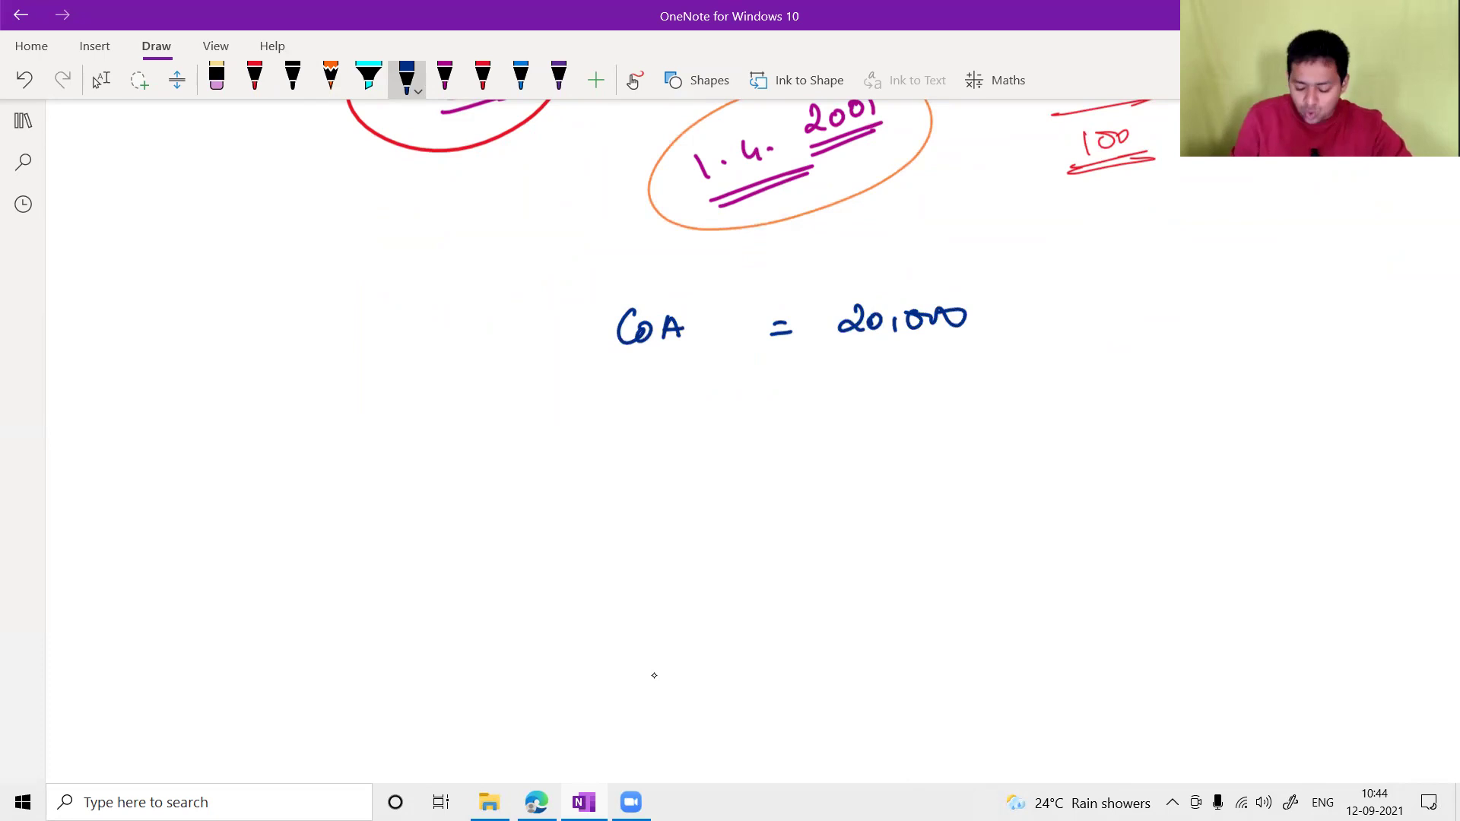
Write 'FMV 1.4.2001 = 10,000' with the date underlined and an upward arrow
mouse_move(603, 484)
mouse_down()
mouse_move(625, 446)
mouse_move(627, 463)
mouse_up()
drag(632, 468, 700, 445)
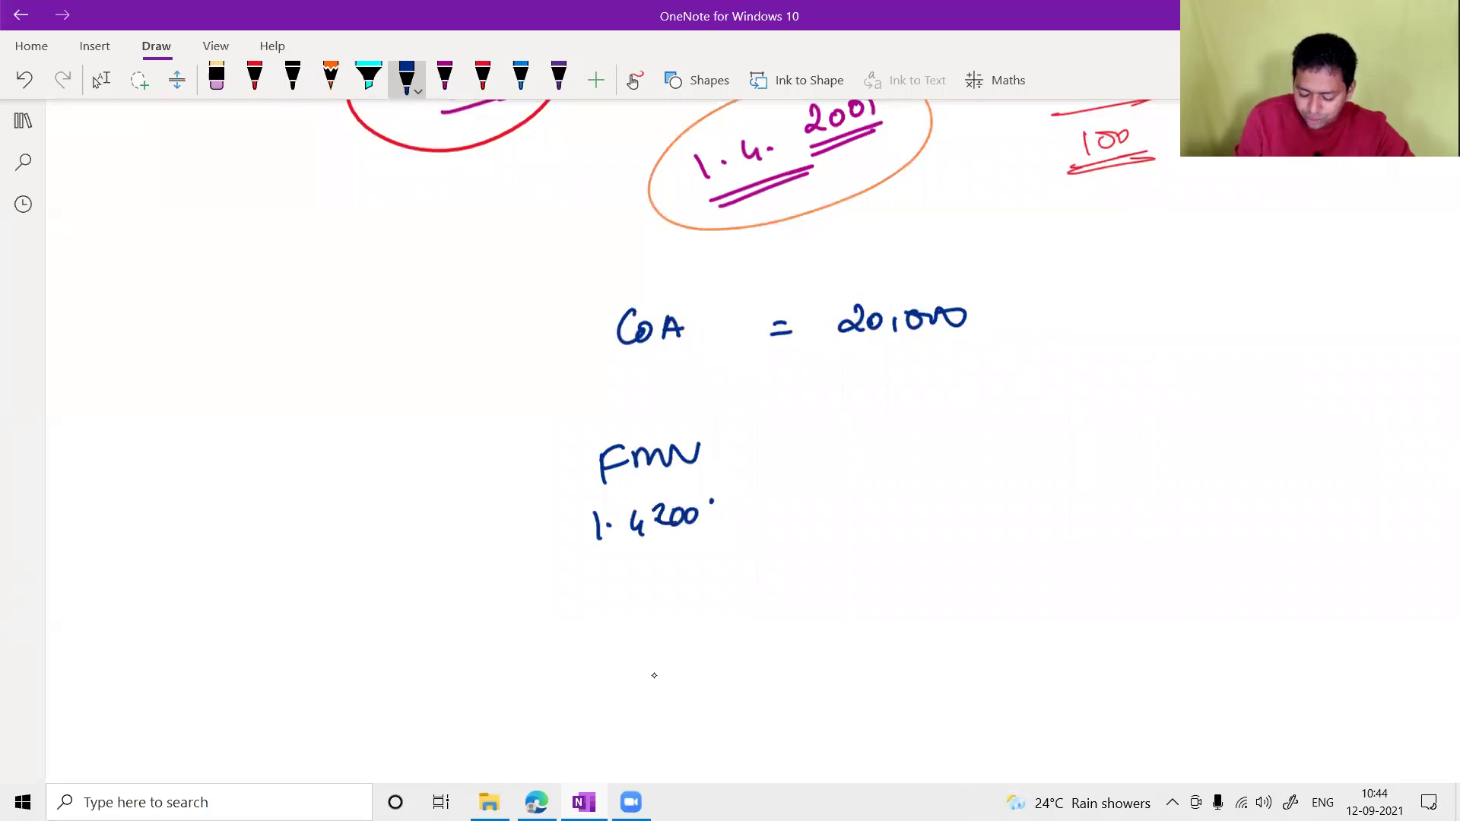
drag(712, 499, 713, 521)
drag(602, 555, 725, 538)
drag(765, 493, 853, 482)
drag(866, 460, 1024, 450)
drag(1078, 288, 1090, 431)
drag(1064, 305, 1118, 311)
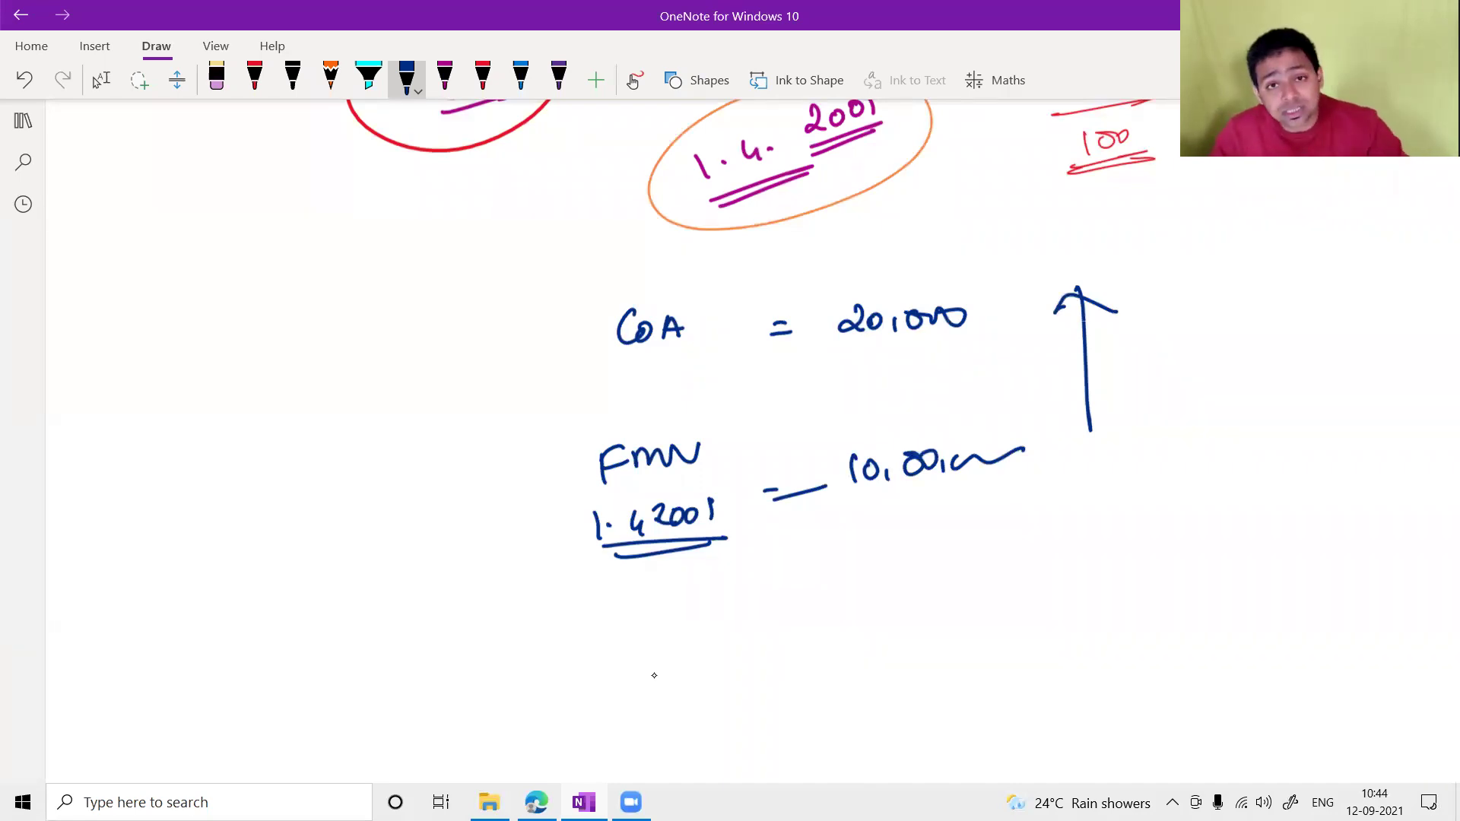
Highlight the FMV 1.4.2001 = 10,000 lines in cyan, then return to dark blue ink
click(368, 80)
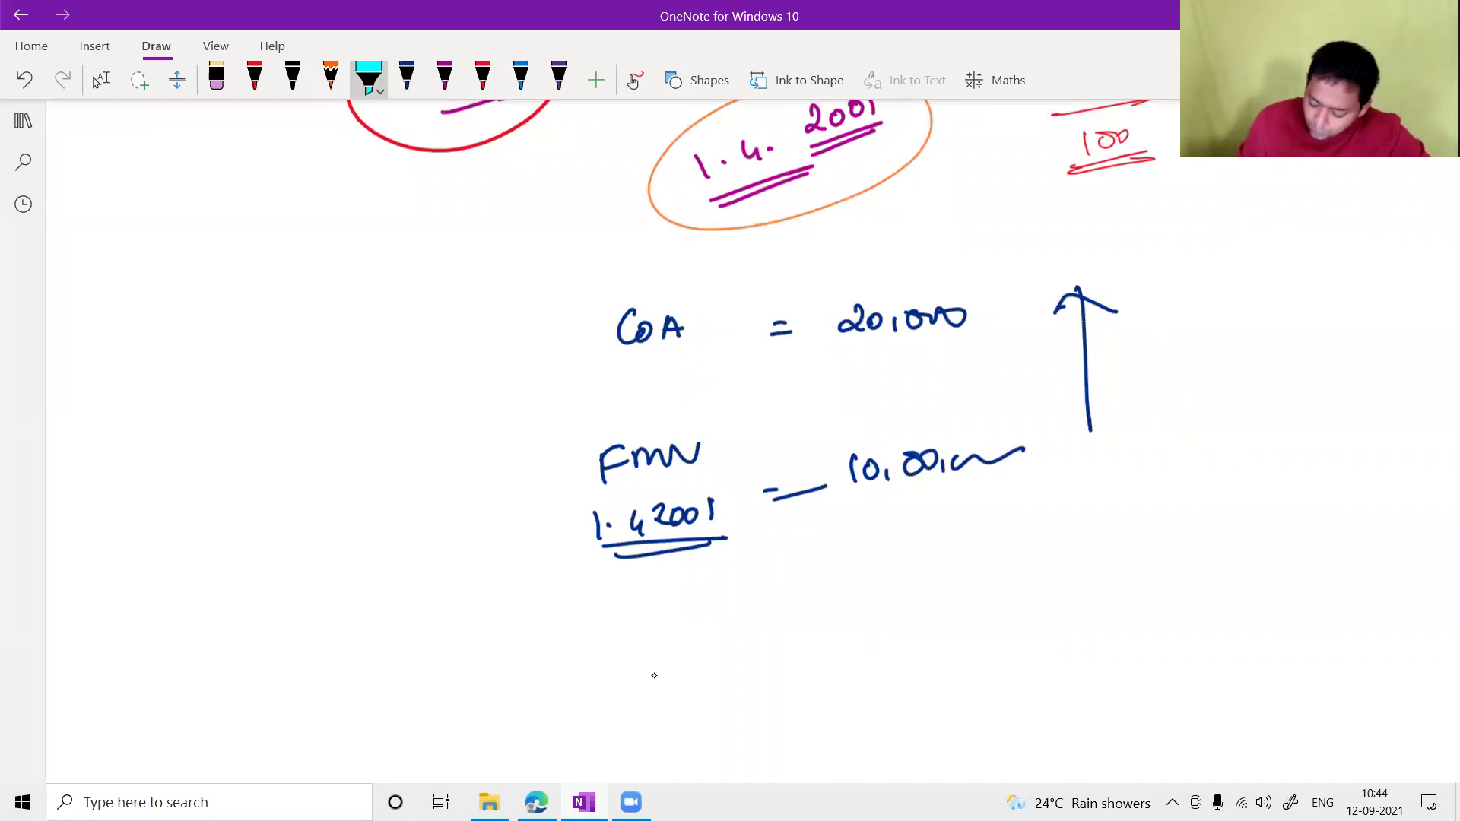
drag(571, 527, 1089, 489)
drag(557, 480, 1026, 434)
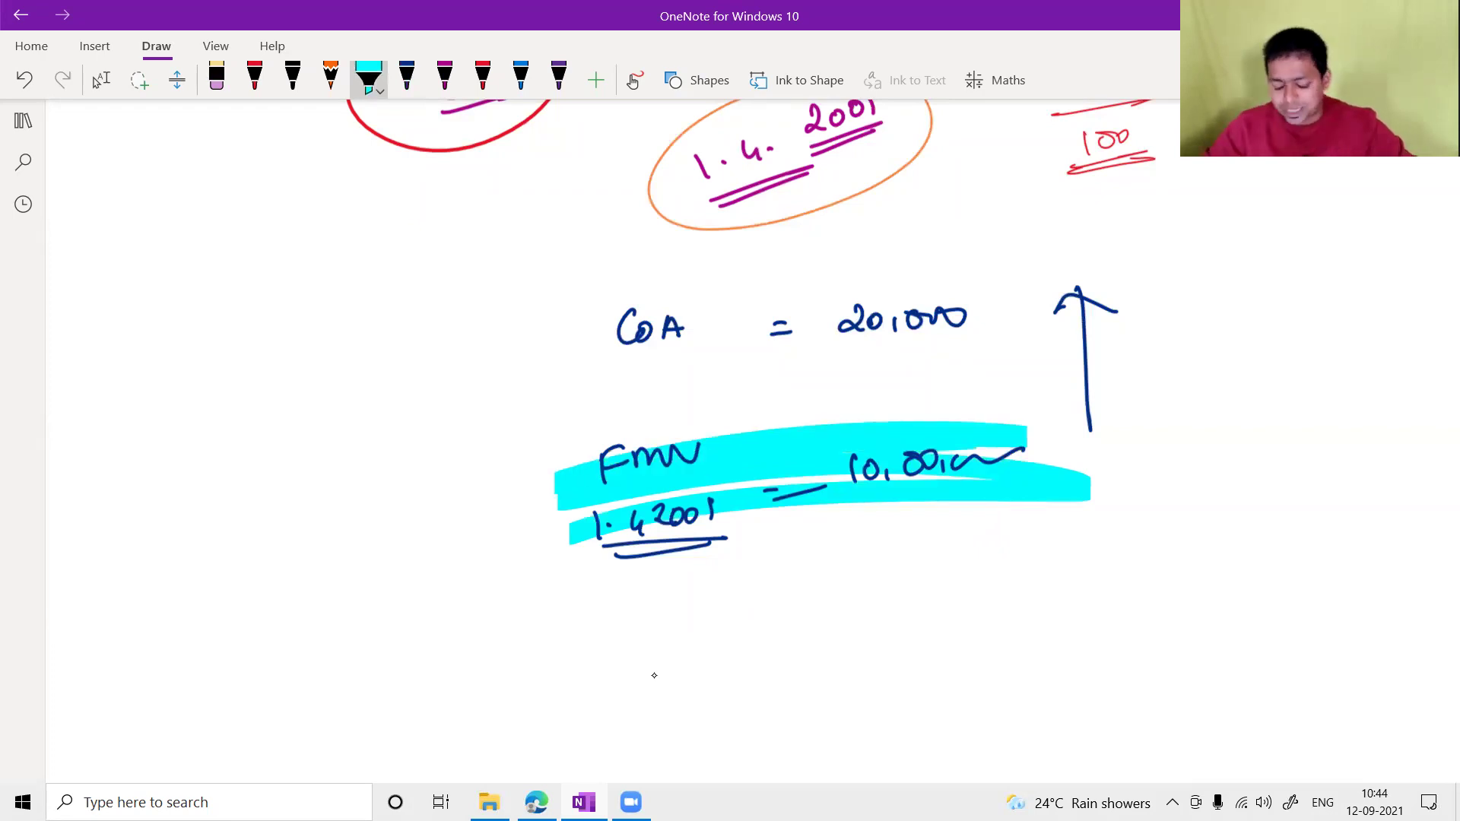
scroll(653, 675, up, 2)
scroll(654, 675, down, 1)
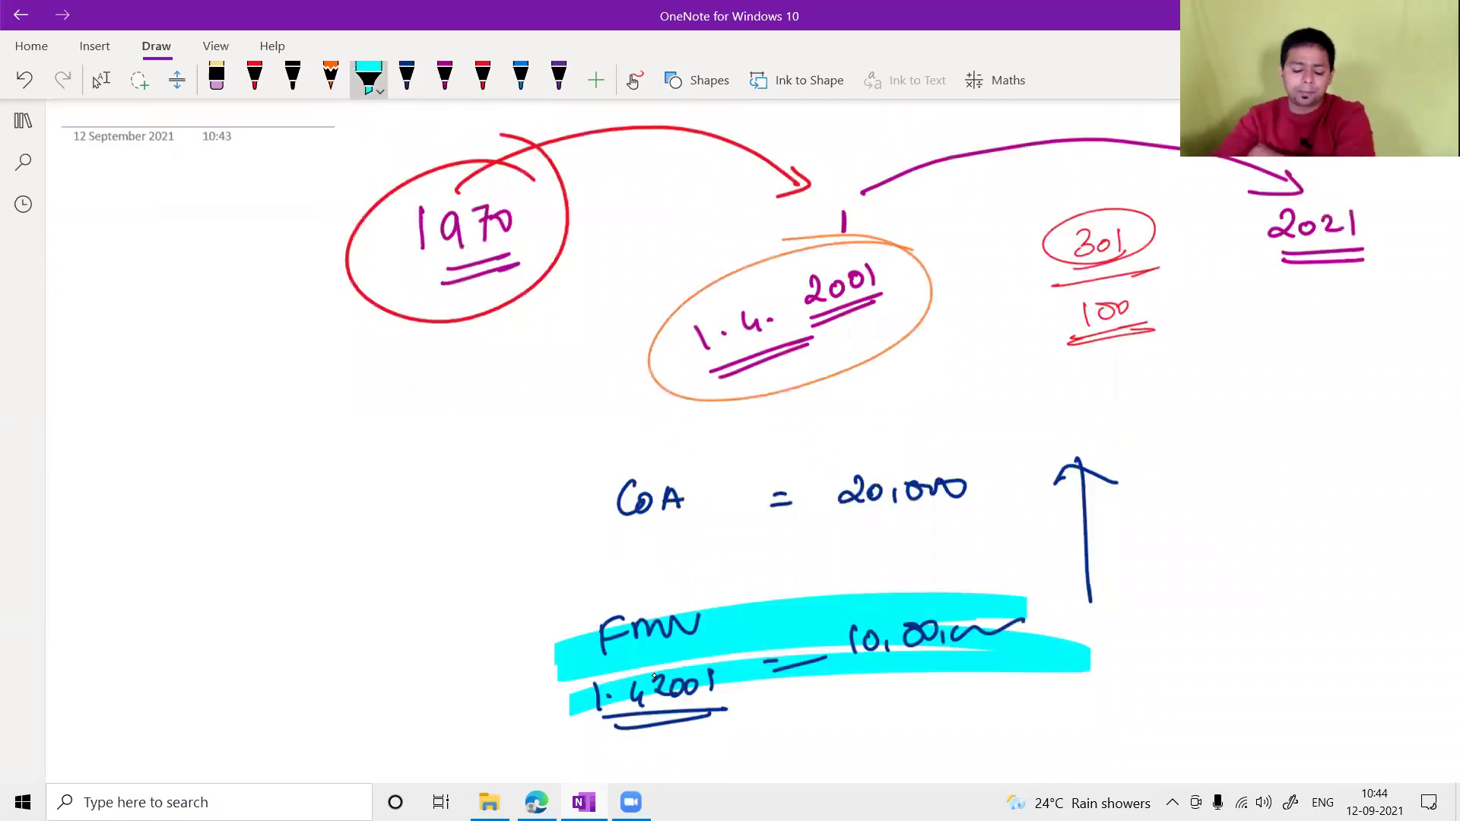
click(406, 80)
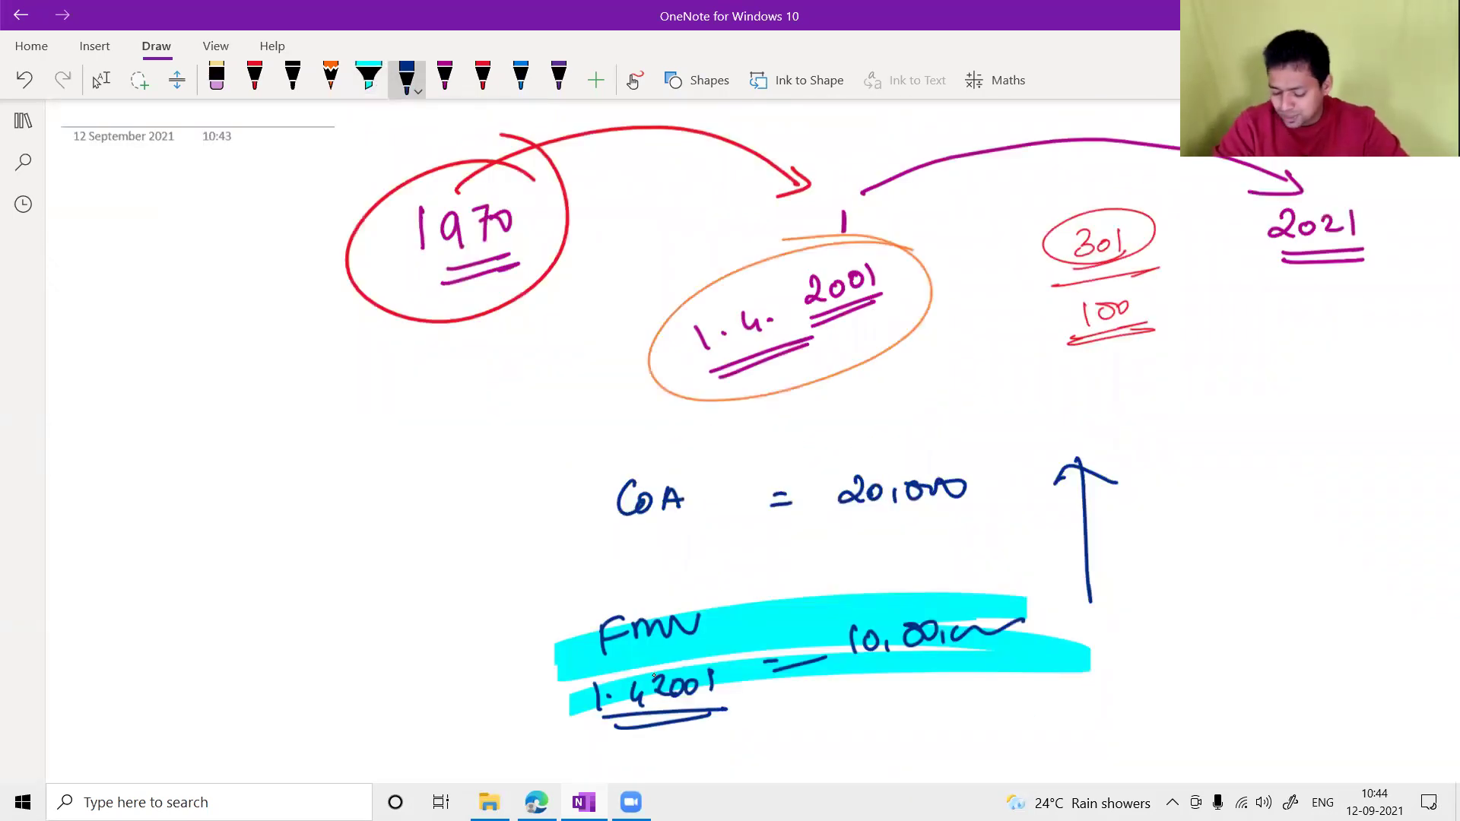
Re-circle 1.4.2001 in blue, circle FMV, and write a circled 10 and a 20
drag(927, 299, 964, 269)
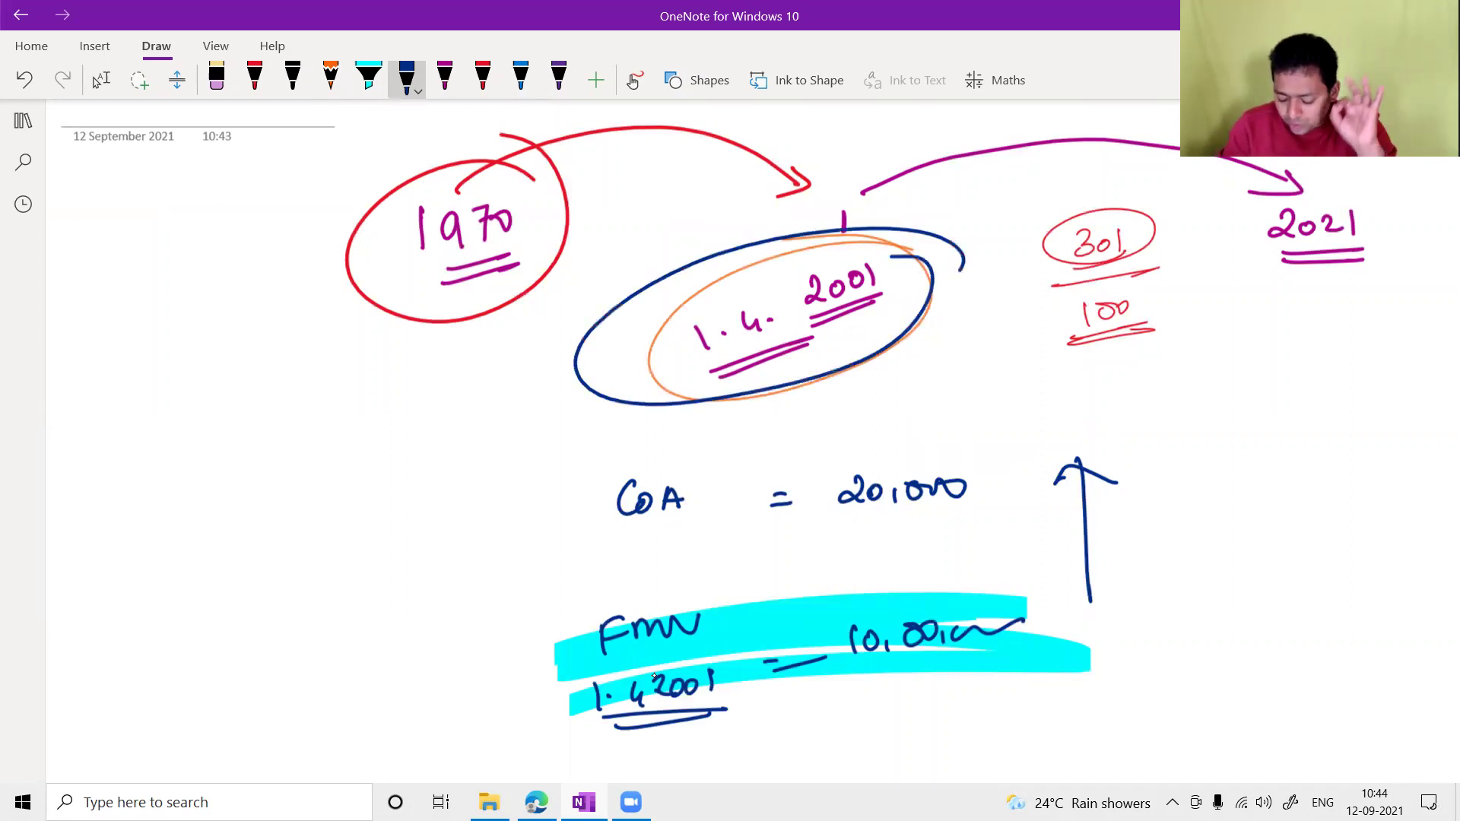
drag(851, 391, 878, 377)
mouse_move(882, 371)
mouse_down()
mouse_move(901, 363)
mouse_move(847, 342)
mouse_move(839, 401)
mouse_up()
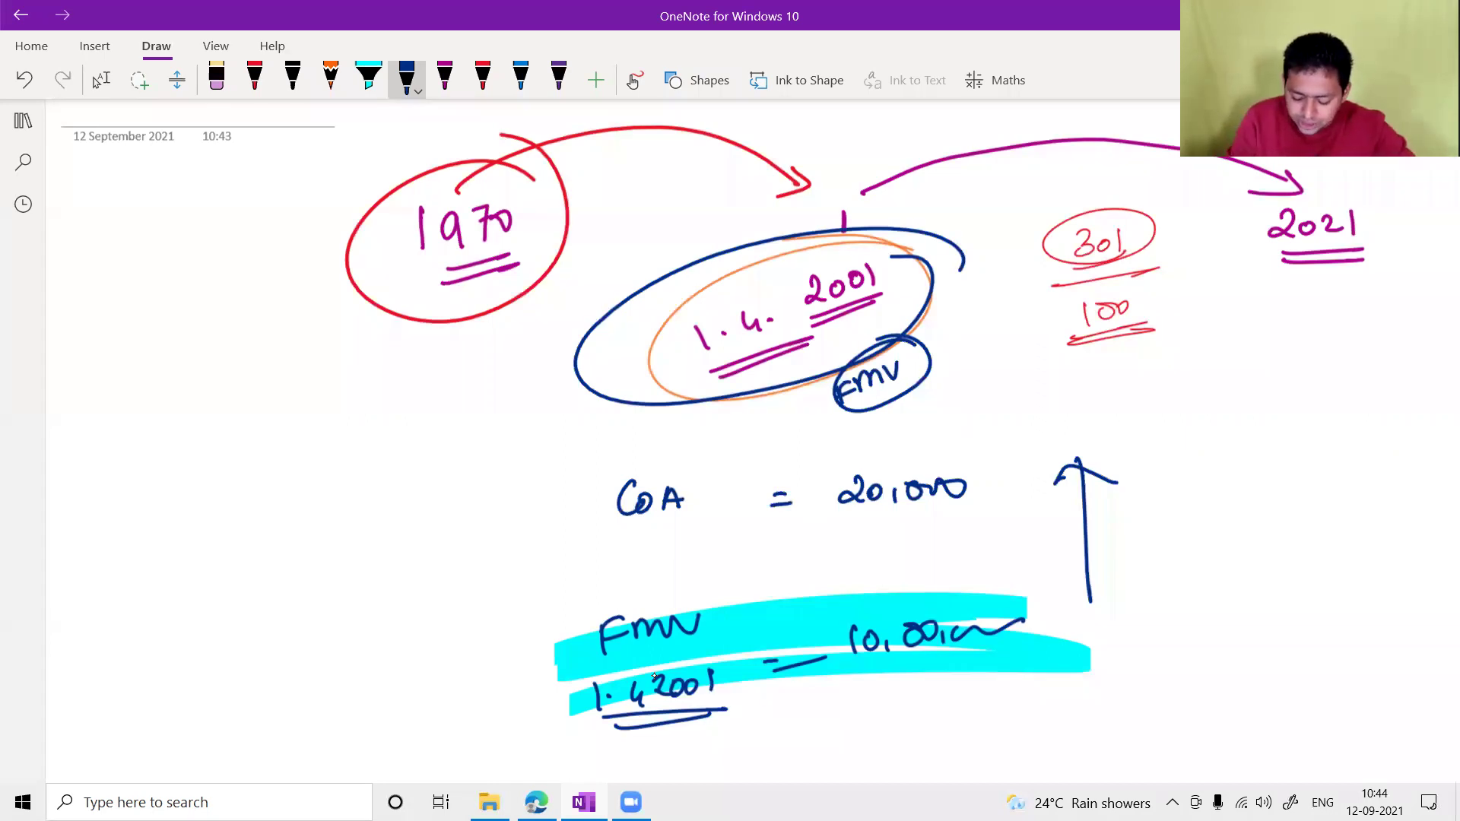
drag(757, 195, 762, 217)
drag(787, 192, 786, 194)
drag(366, 363, 395, 388)
drag(399, 356, 402, 358)
drag(813, 166, 819, 160)
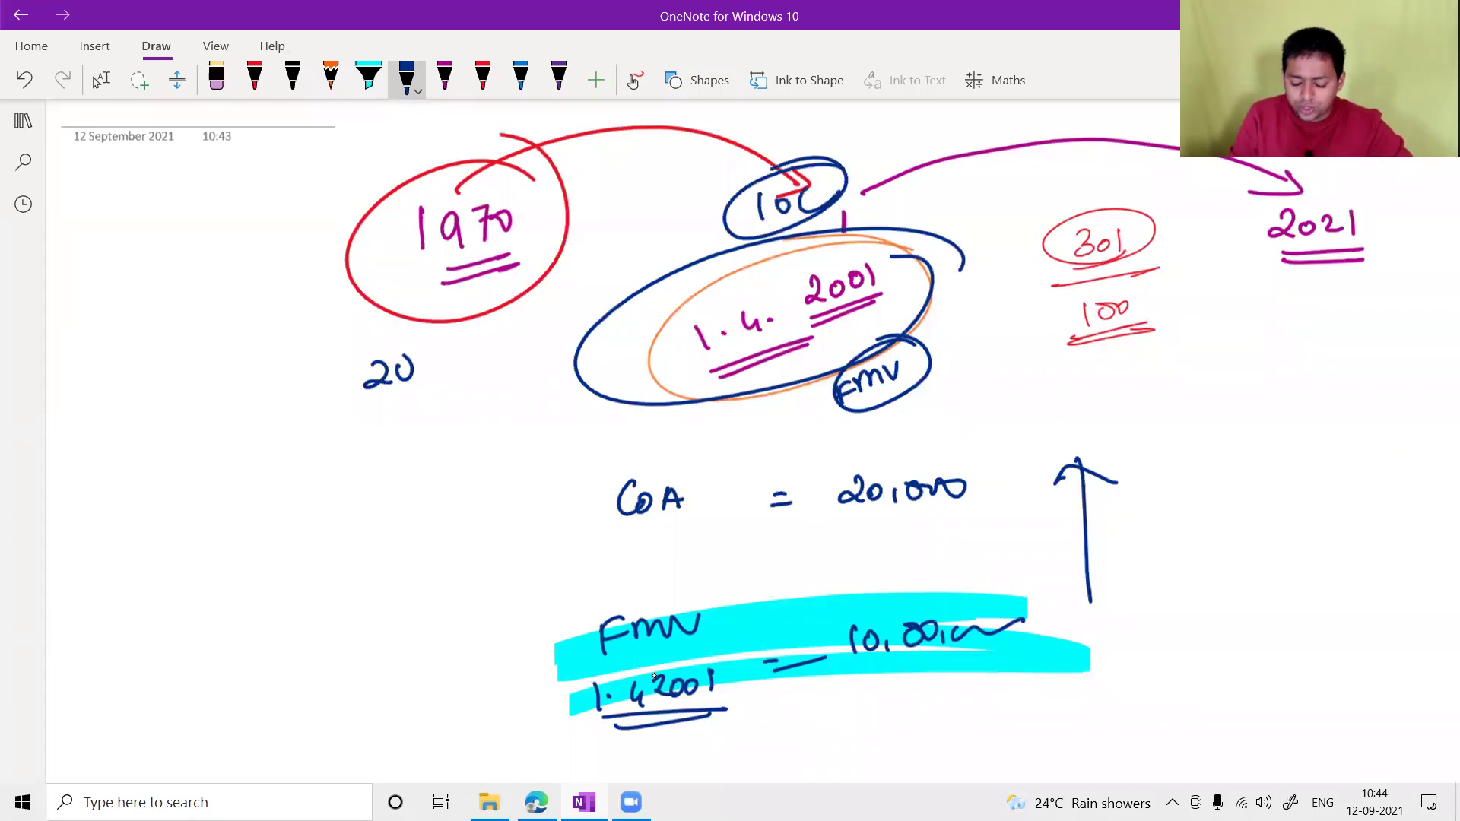
Draw a thick line from 1970 to the 10, and add blue loops around 1970, 2001 and FMV
drag(530, 236, 748, 205)
drag(593, 215, 776, 200)
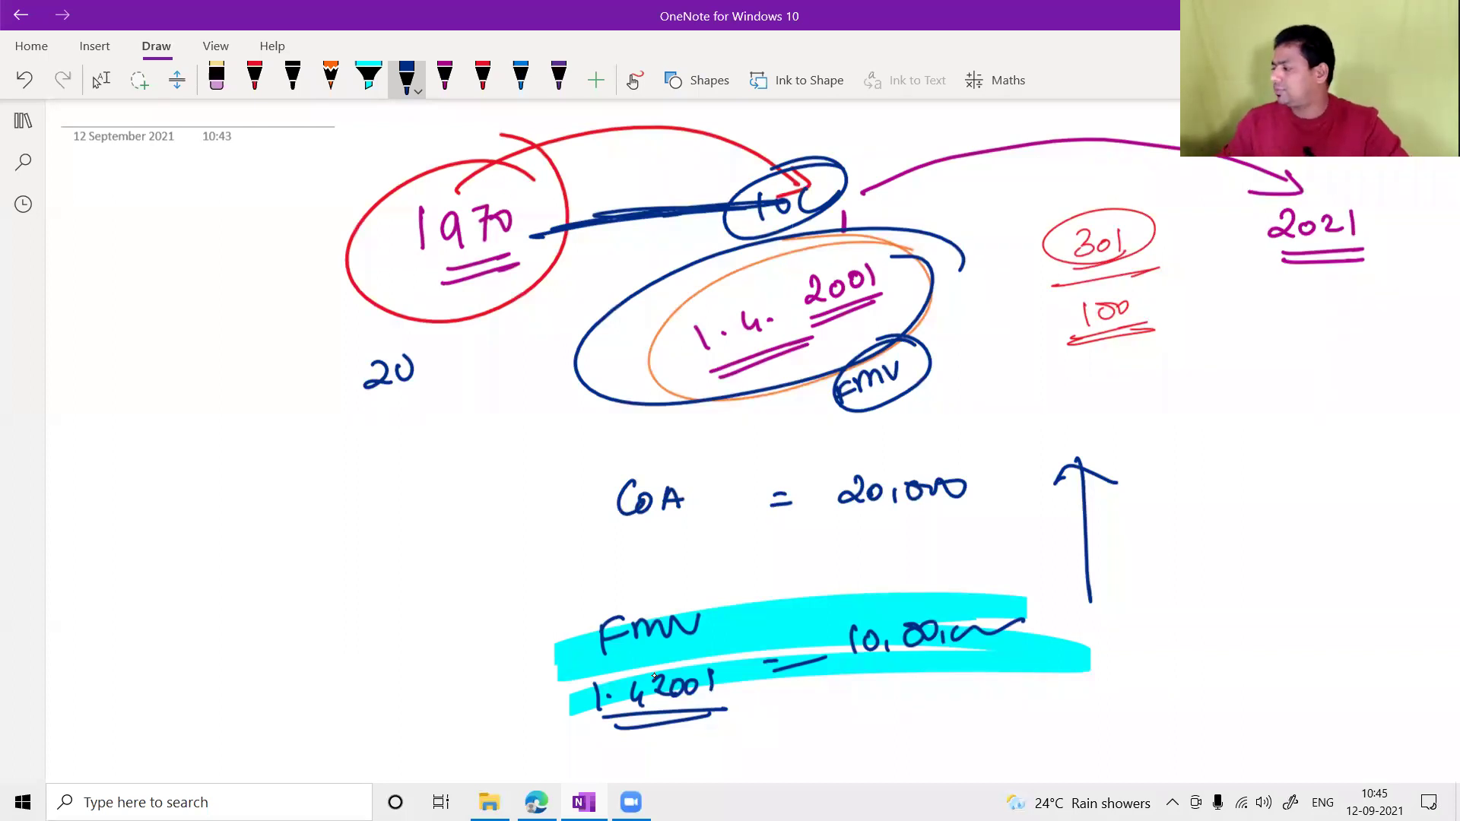
drag(568, 235, 721, 213)
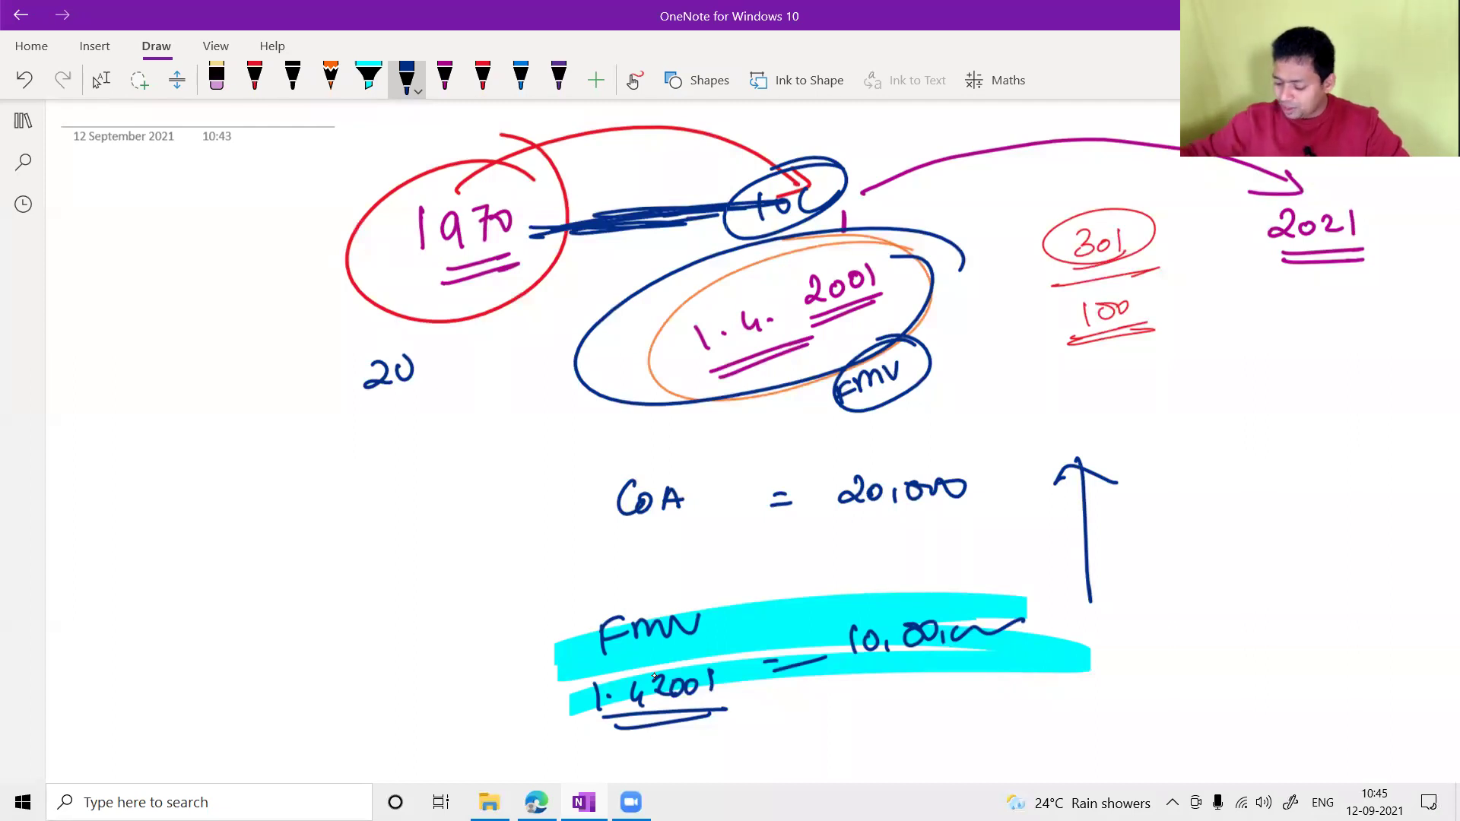
drag(830, 413, 927, 382)
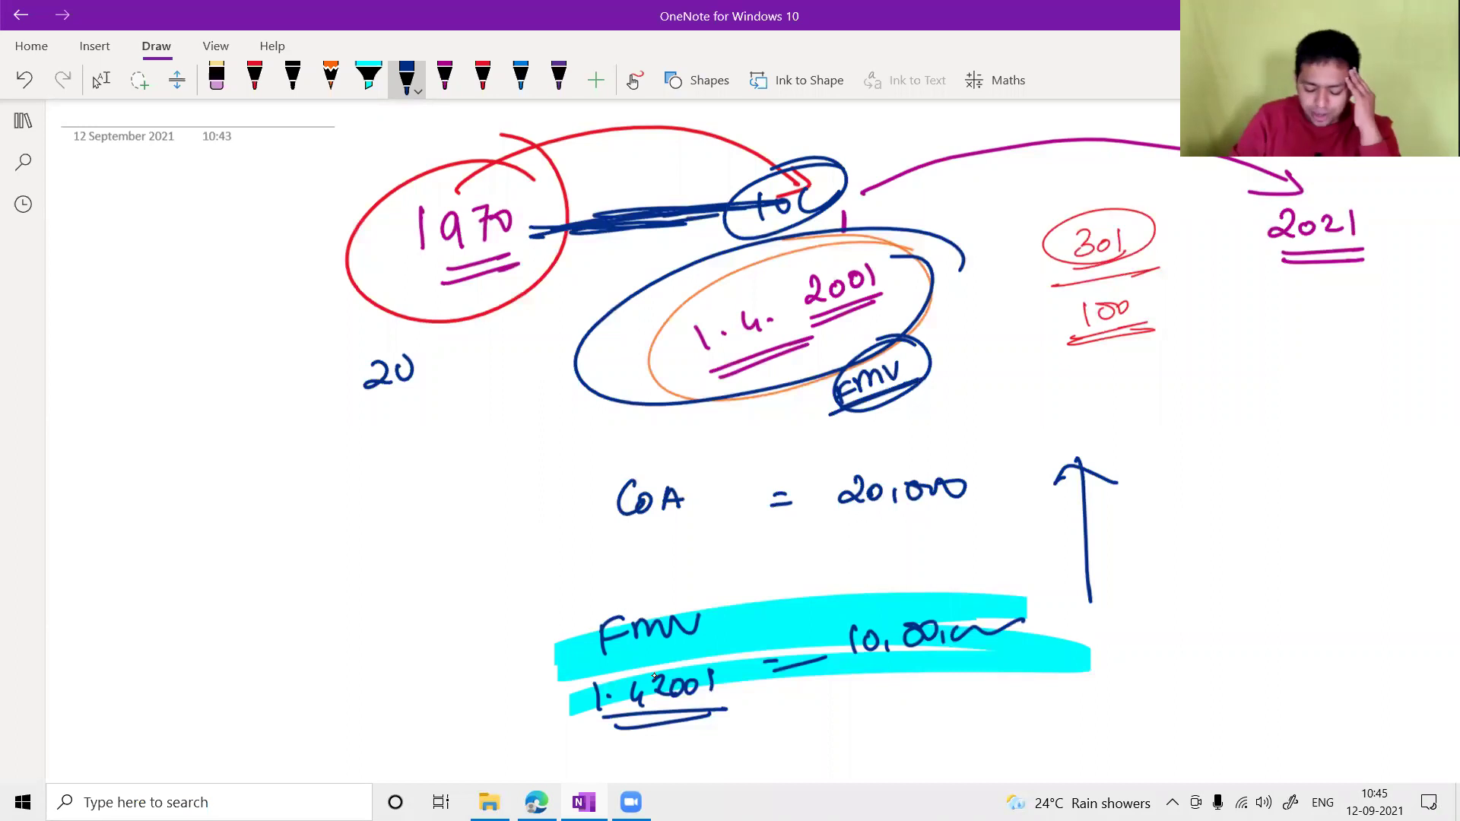
drag(587, 223, 534, 183)
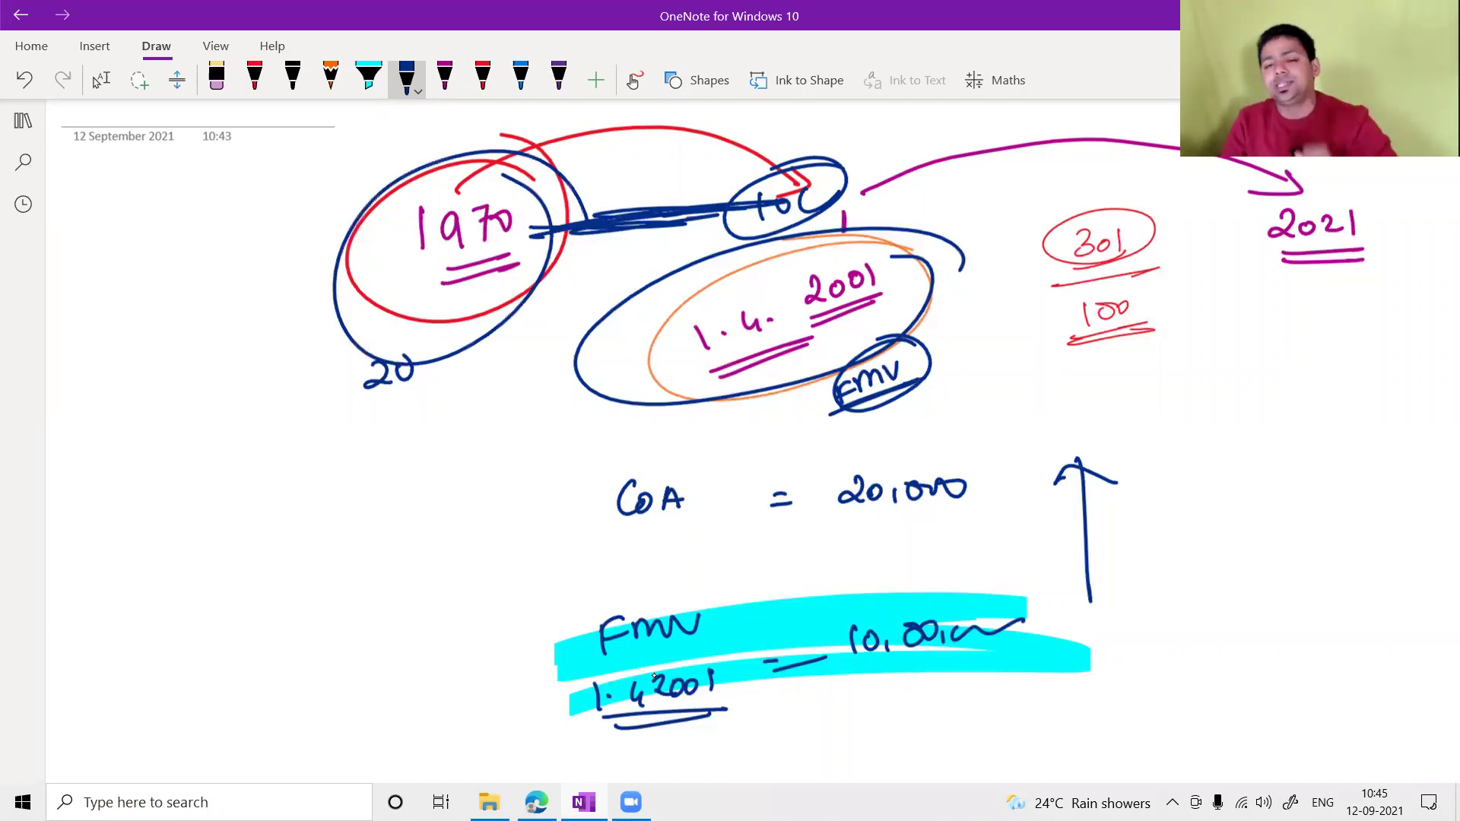
drag(878, 253, 907, 265)
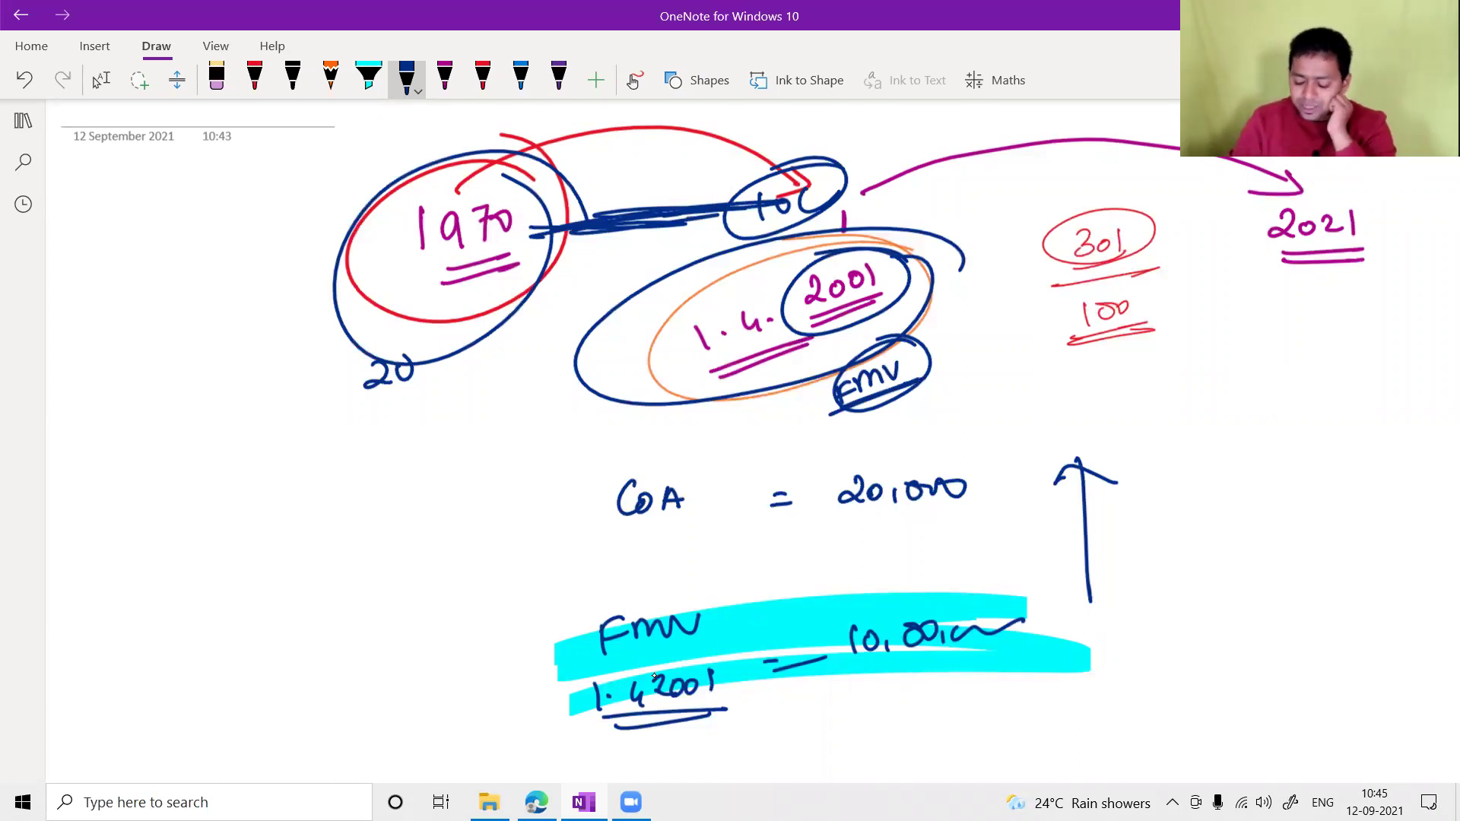
mouse_move(901, 343)
mouse_down()
mouse_move(817, 375)
mouse_move(924, 389)
mouse_up()
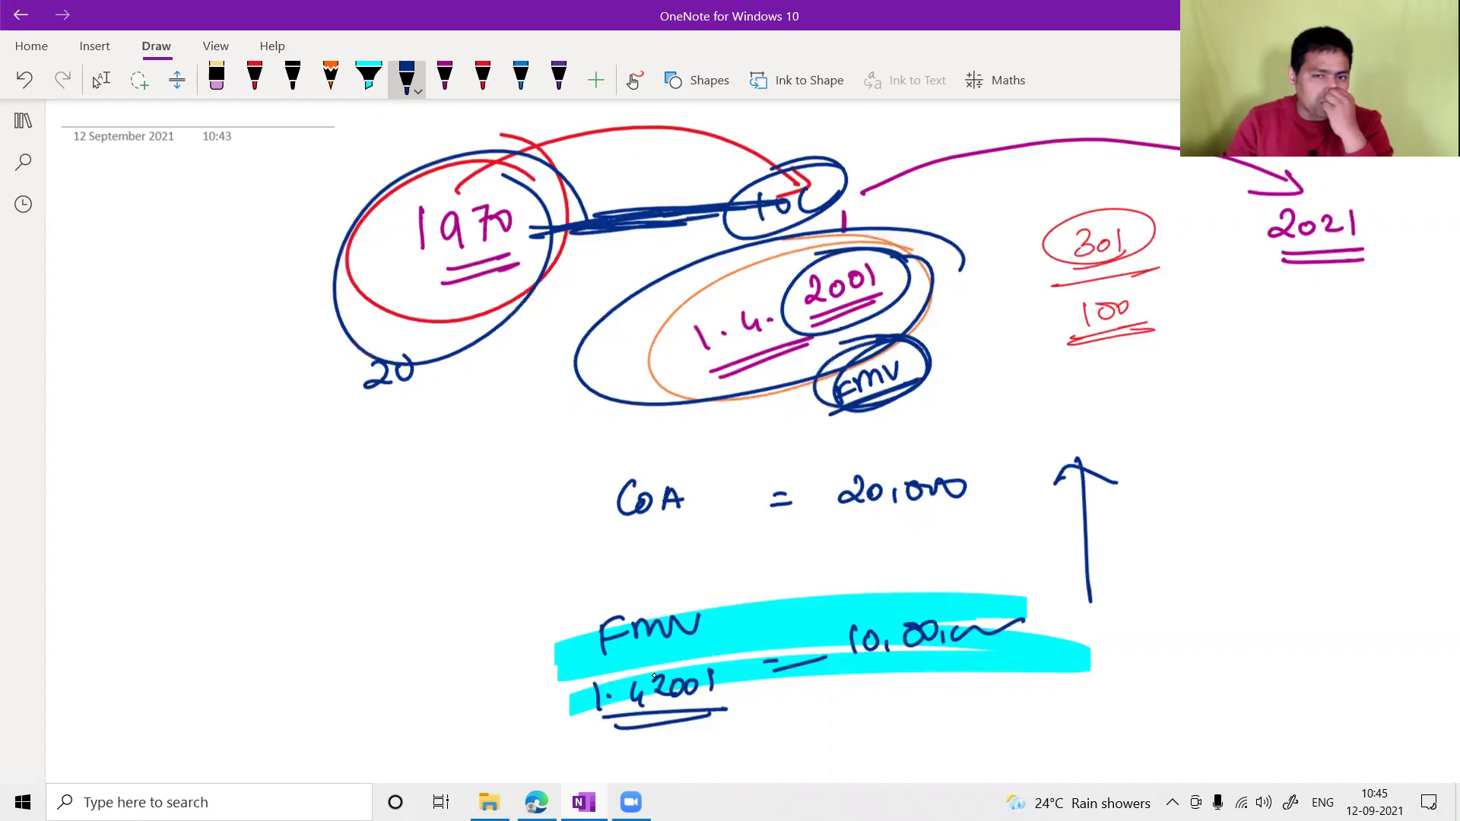
key(Escape)
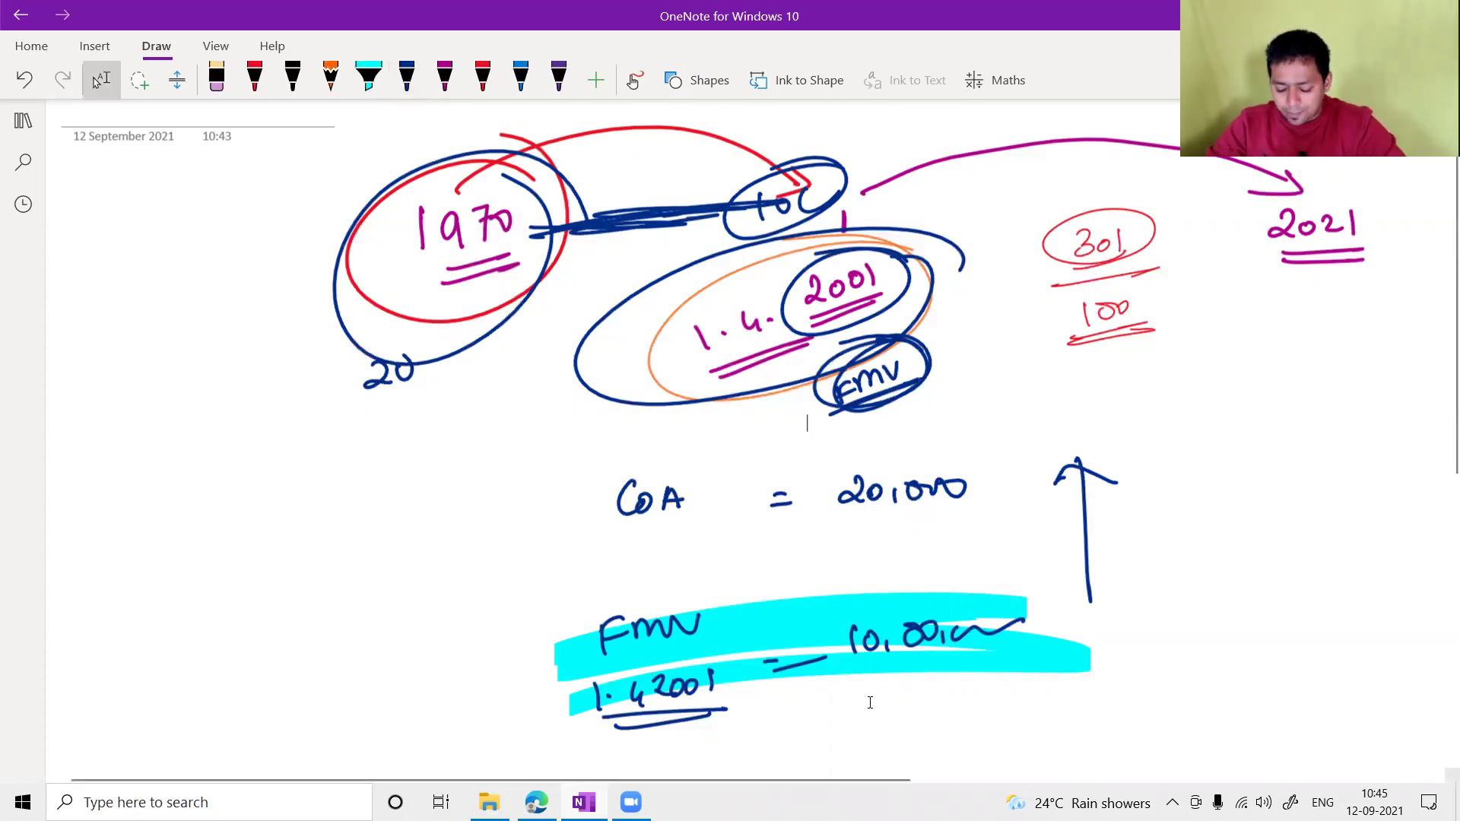
scroll(814, 728, down, 1)
scroll(814, 728, down, 1)
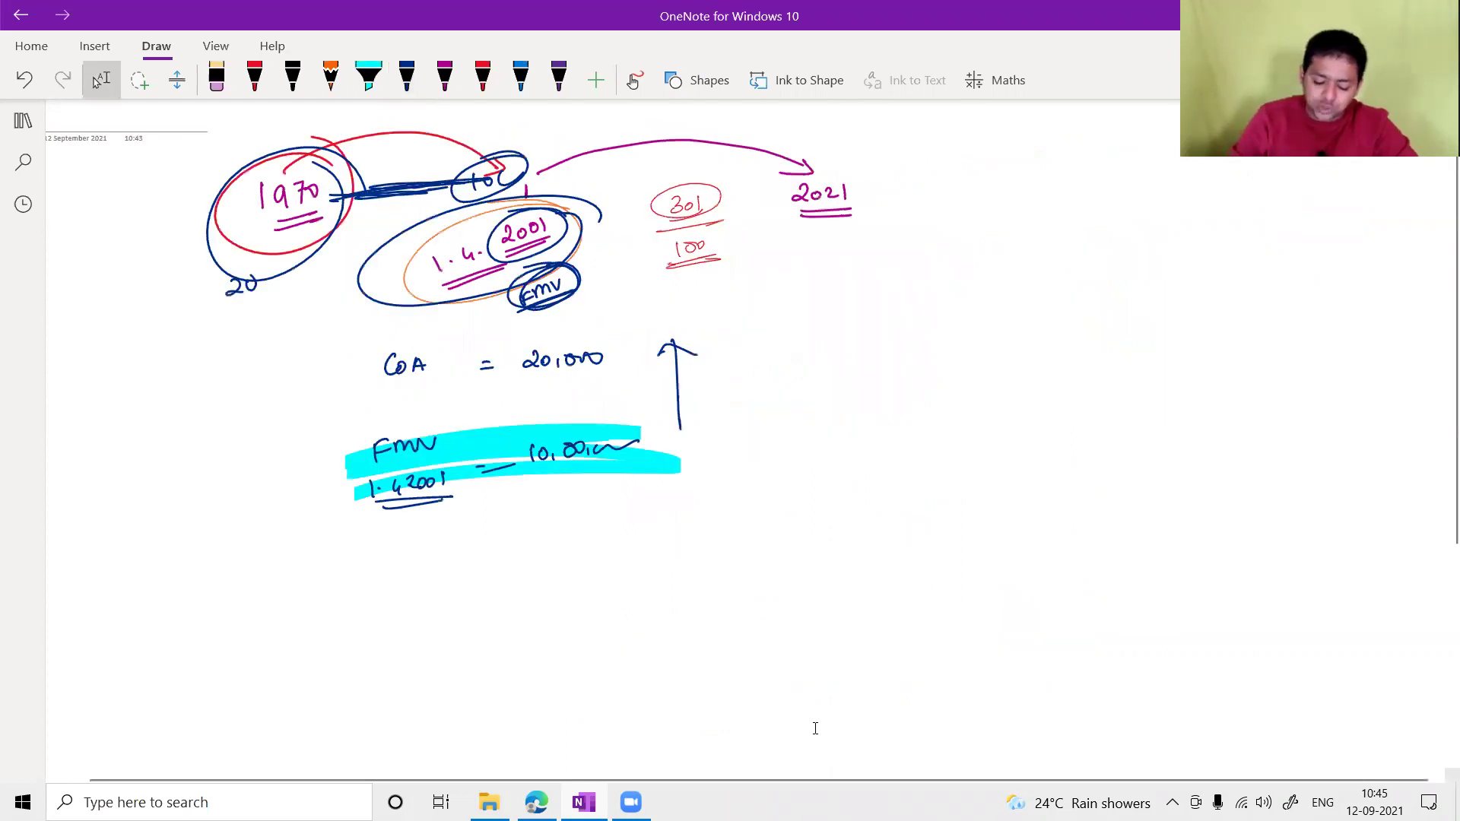
Draw a magenta box with a small up arrow, and circle the highlighted FMV line in blue
click(443, 76)
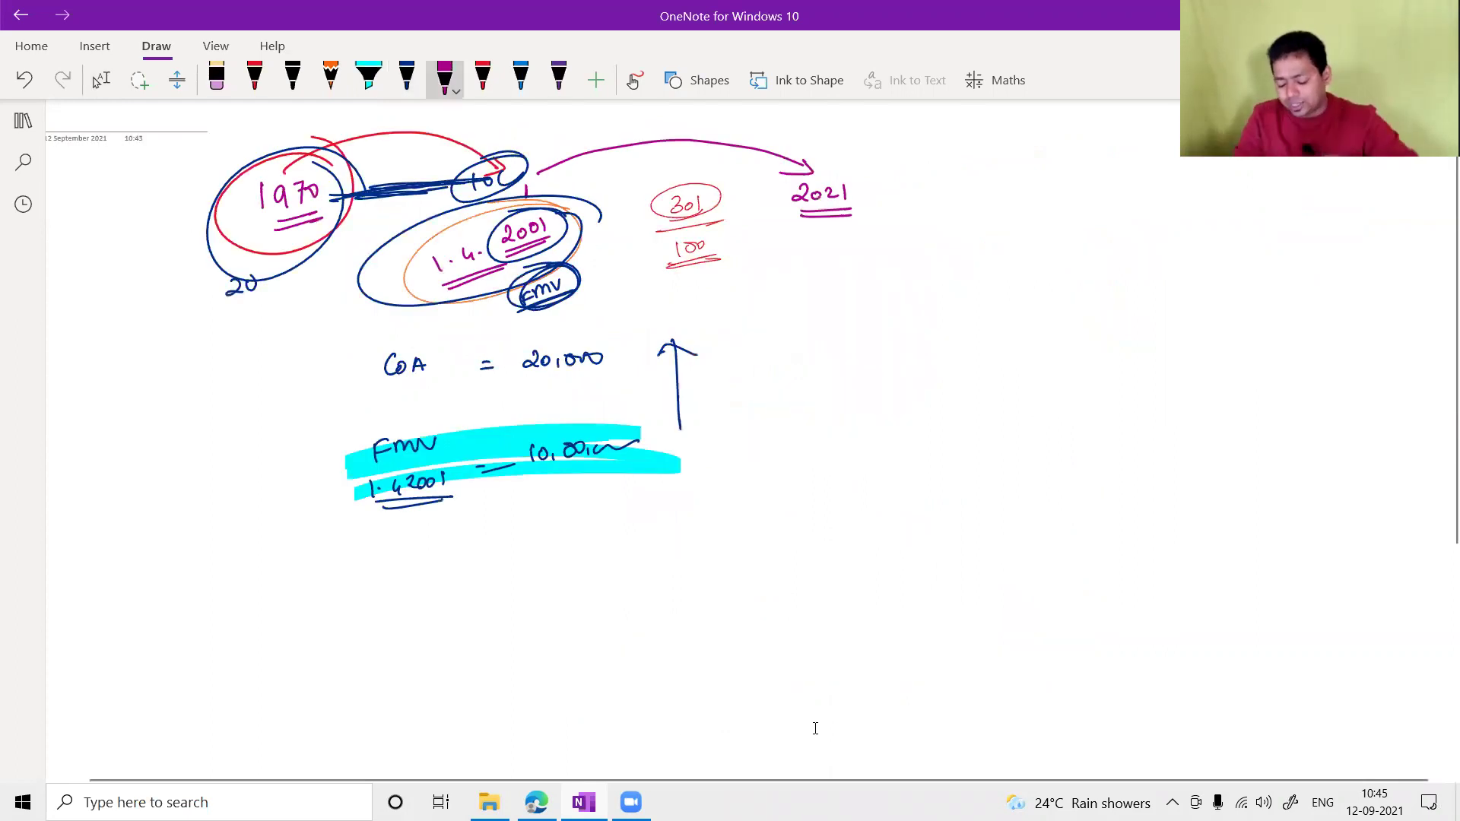
mouse_move(848, 350)
mouse_down()
mouse_move(842, 468)
mouse_move(910, 479)
mouse_up()
mouse_move(952, 373)
mouse_down()
mouse_move(951, 420)
mouse_move(971, 401)
mouse_up()
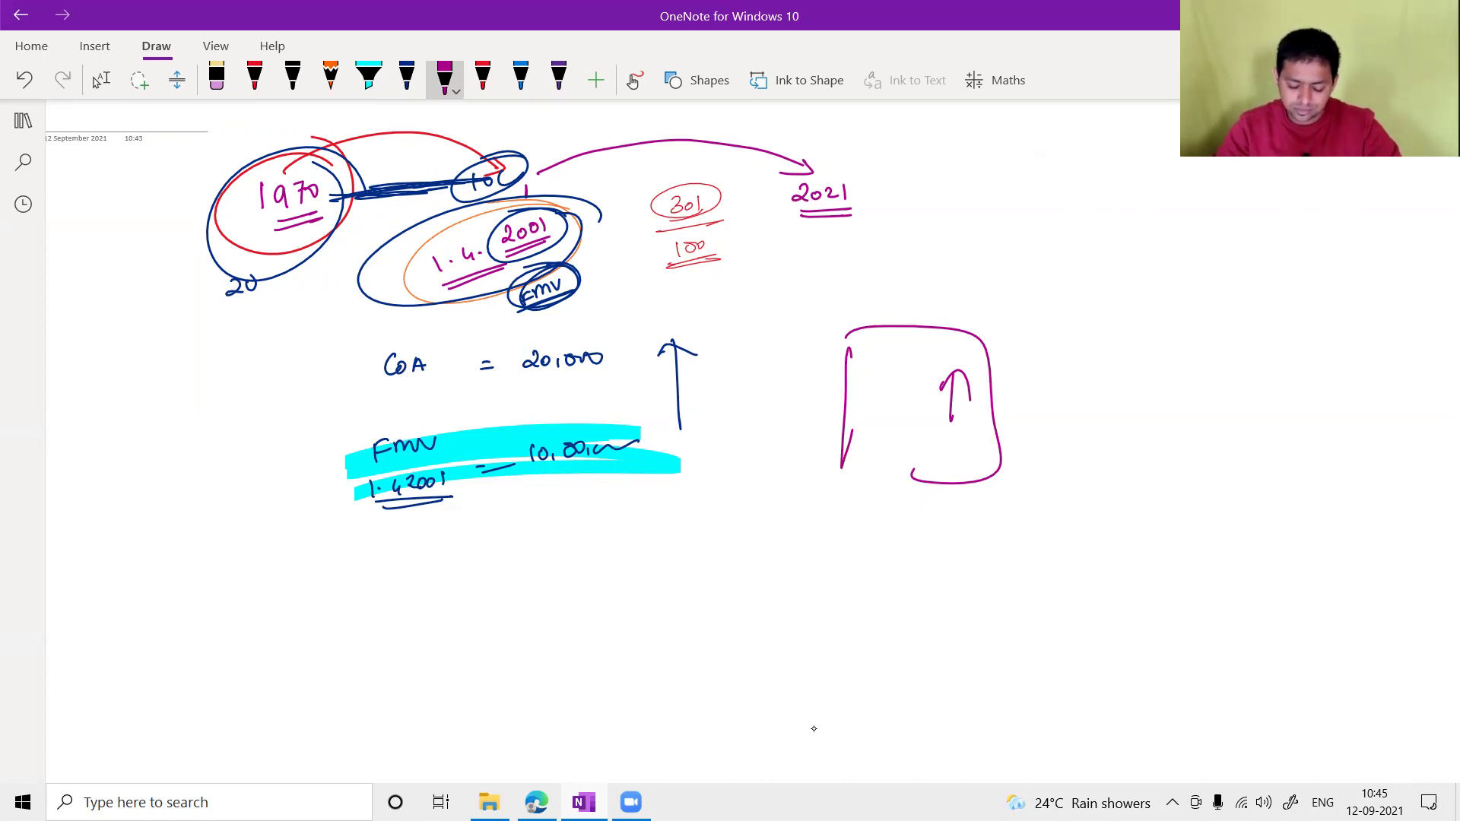
click(520, 77)
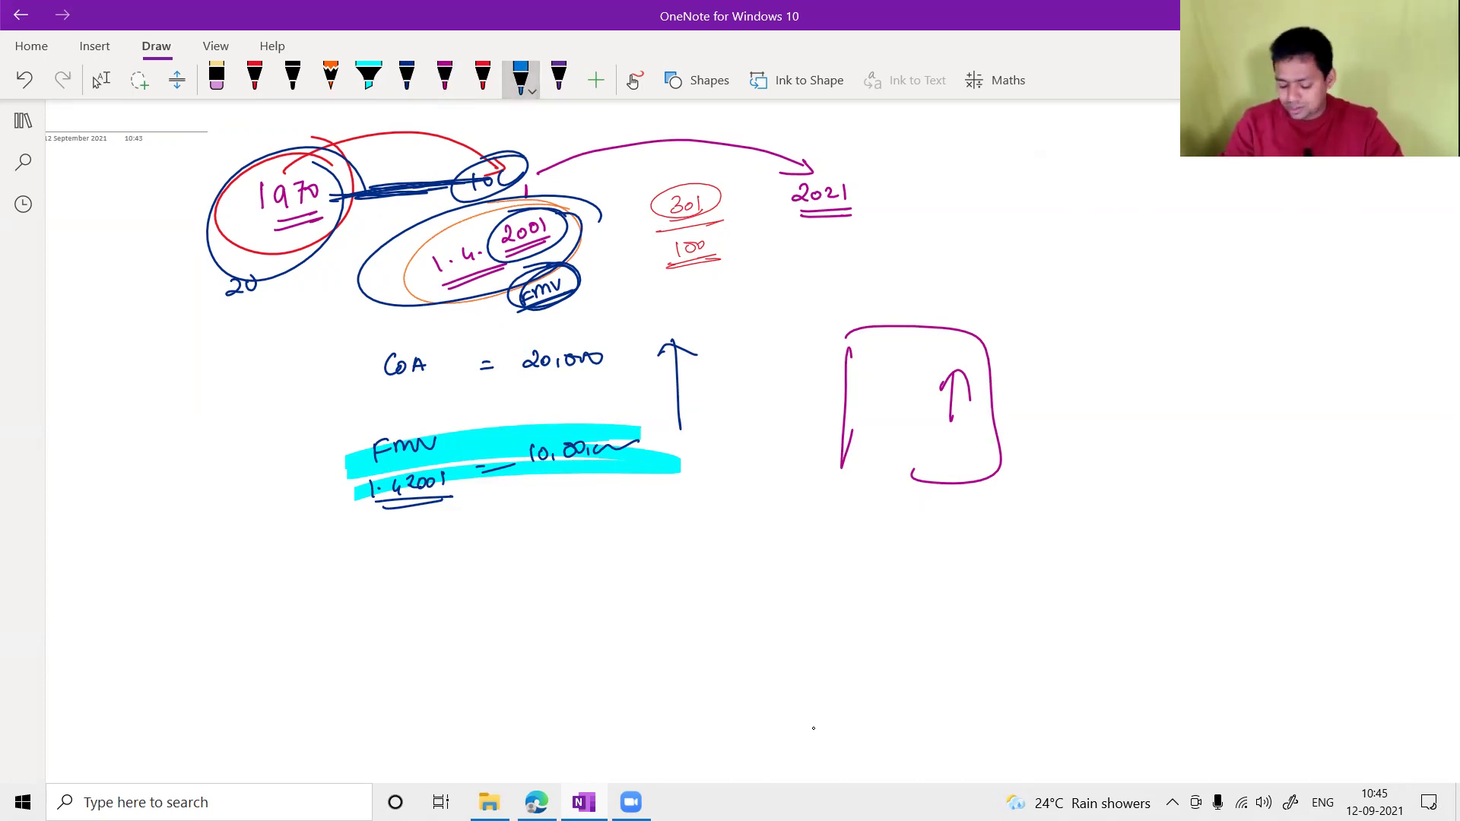
drag(664, 425, 514, 385)
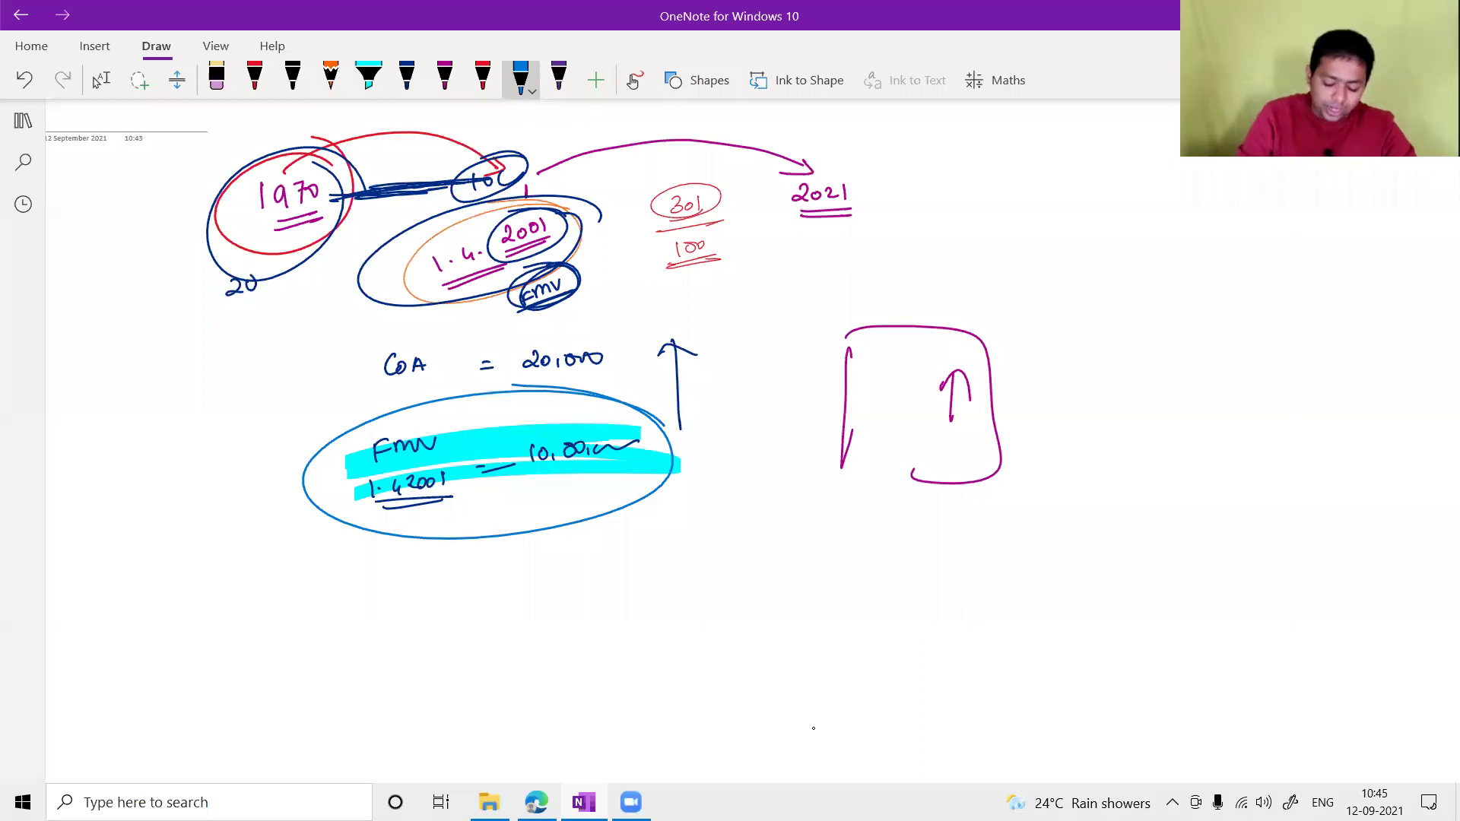
In black, add a curly brace left of the box and encircle FMV 1.4.2001 with a long arrow
drag(743, 339, 747, 477)
click(293, 78)
drag(490, 363, 696, 394)
drag(491, 403, 479, 564)
drag(461, 428, 308, 433)
mouse_move(651, 423)
mouse_down()
mouse_move(1103, 259)
mouse_move(1089, 285)
mouse_up()
Handwrite 'Should not be more than SDV' beside the box, underlining and circling SDV
mouse_move(1142, 345)
mouse_down()
mouse_move(1116, 372)
mouse_move(1175, 356)
mouse_up()
mouse_move(1194, 354)
mouse_down()
mouse_move(1213, 370)
mouse_move(1271, 365)
mouse_up()
click(1254, 348)
drag(1376, 337, 1376, 365)
drag(1385, 349, 1414, 347)
drag(1152, 415, 1193, 424)
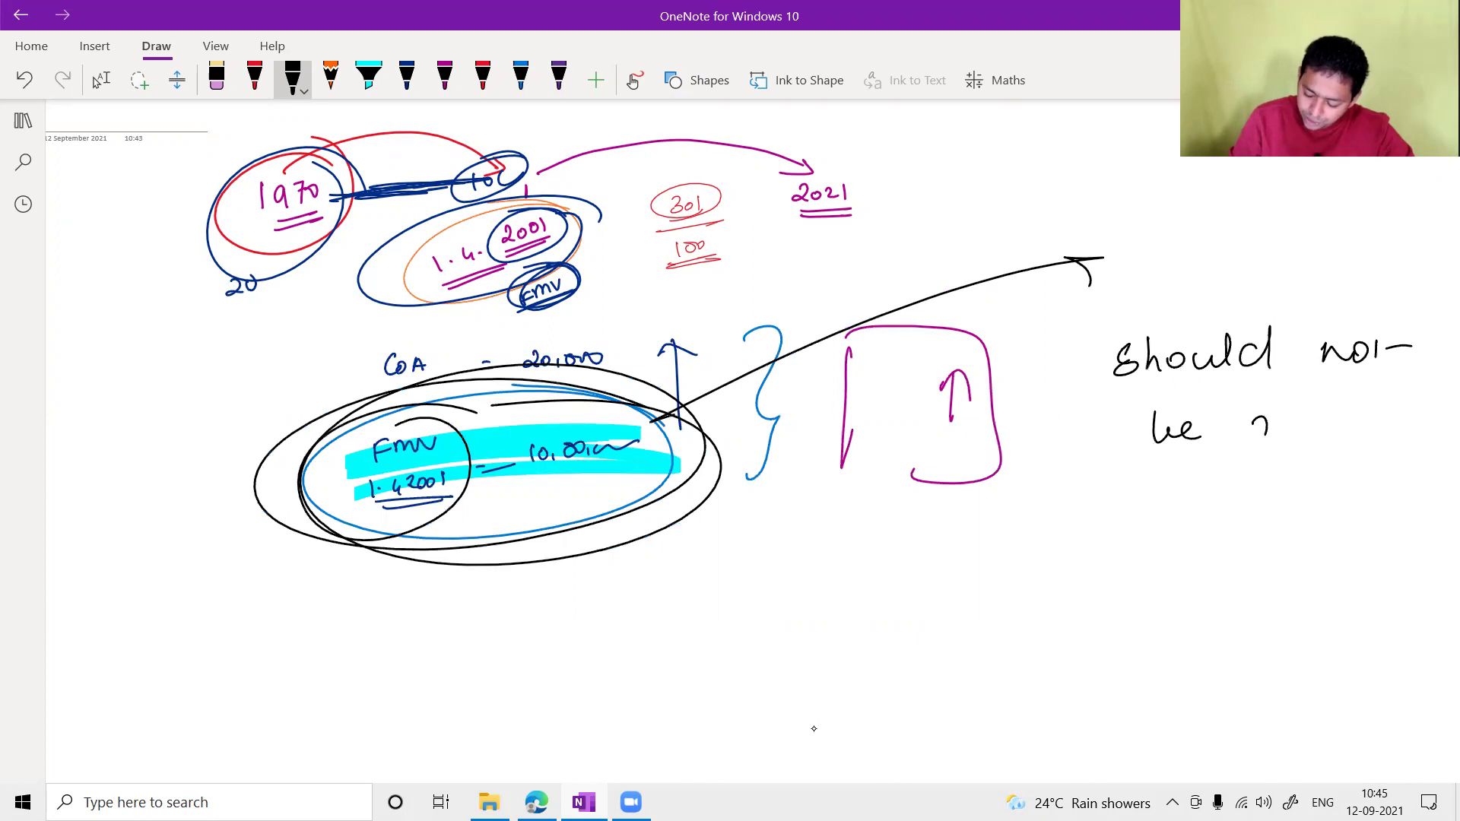
drag(1311, 417, 1360, 413)
drag(1190, 479, 1181, 518)
drag(1197, 486, 1218, 509)
mouse_move(1212, 566)
mouse_down()
mouse_move(1181, 593)
mouse_move(1233, 598)
mouse_move(1276, 575)
mouse_move(1355, 568)
mouse_up()
drag(1198, 534, 1356, 566)
drag(1141, 610, 1296, 612)
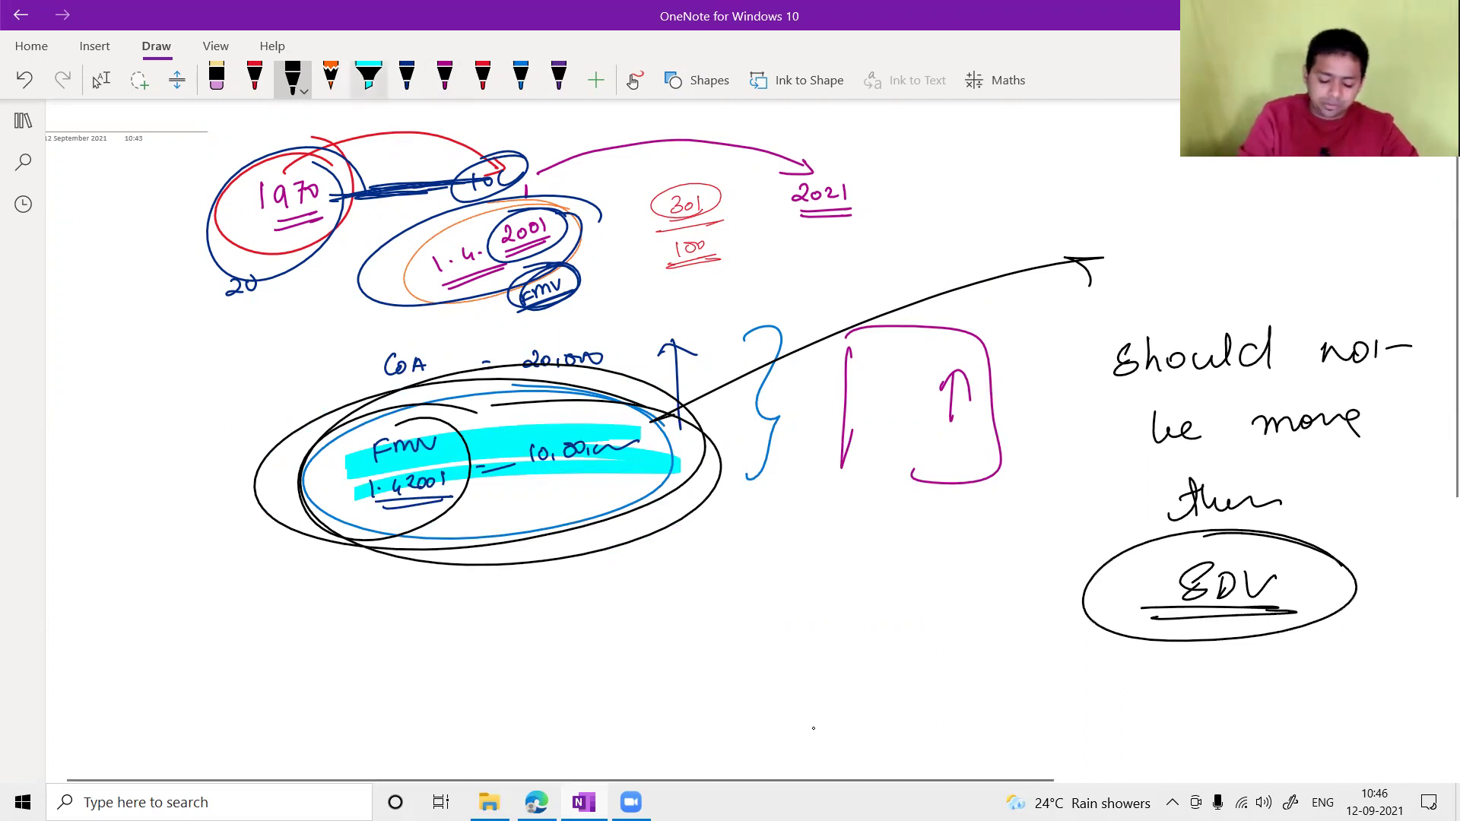
Highlight SDV in cyan and add a circled red scribble below the box
click(368, 79)
mouse_move(1166, 586)
mouse_down()
mouse_move(1306, 584)
mouse_move(1301, 570)
mouse_up()
drag(1183, 607, 1193, 620)
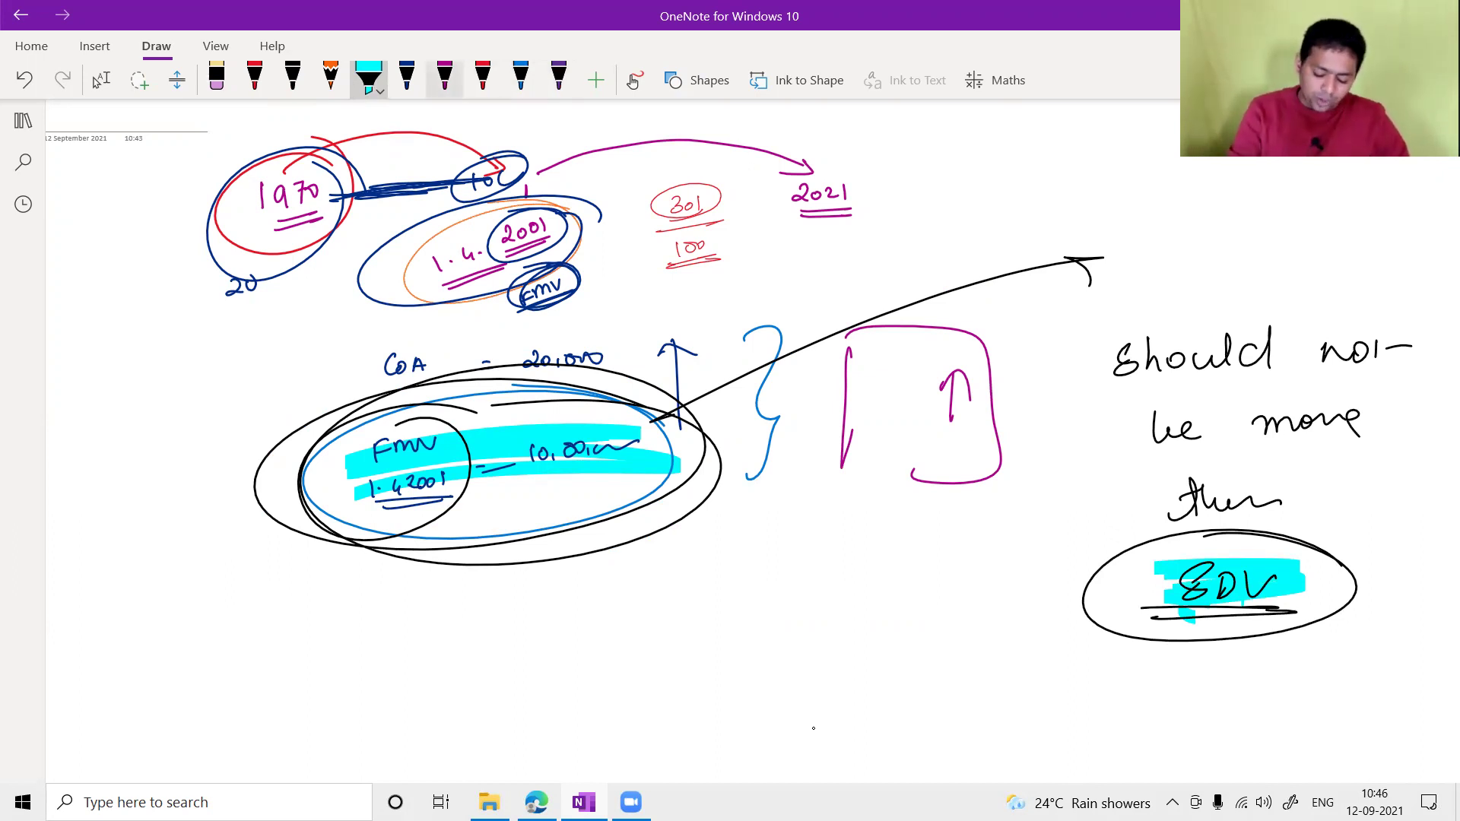
click(482, 78)
mouse_move(896, 588)
mouse_down()
mouse_move(930, 516)
mouse_move(979, 537)
mouse_move(844, 604)
mouse_move(1013, 574)
mouse_up()
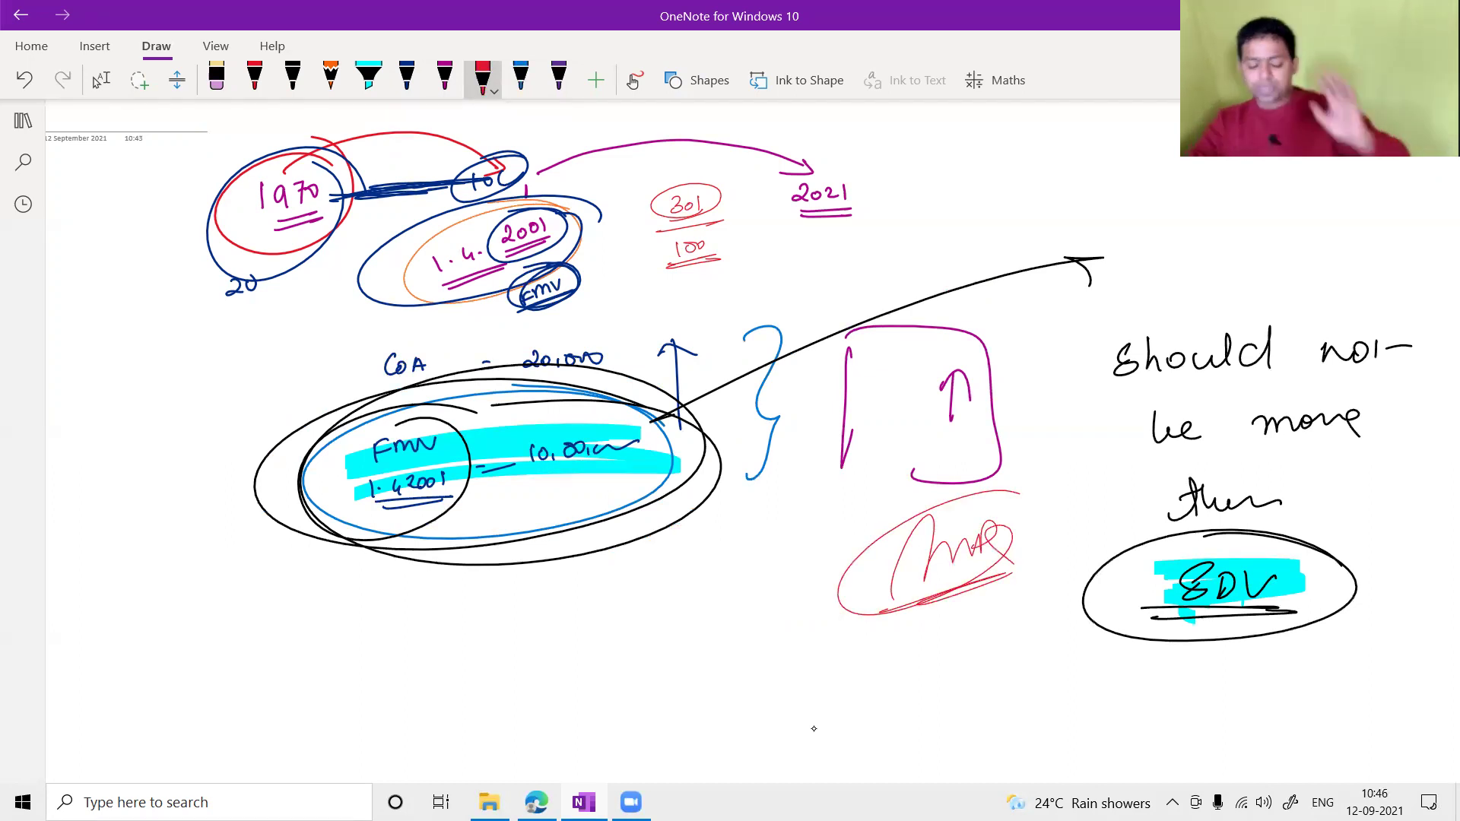
key(Escape)
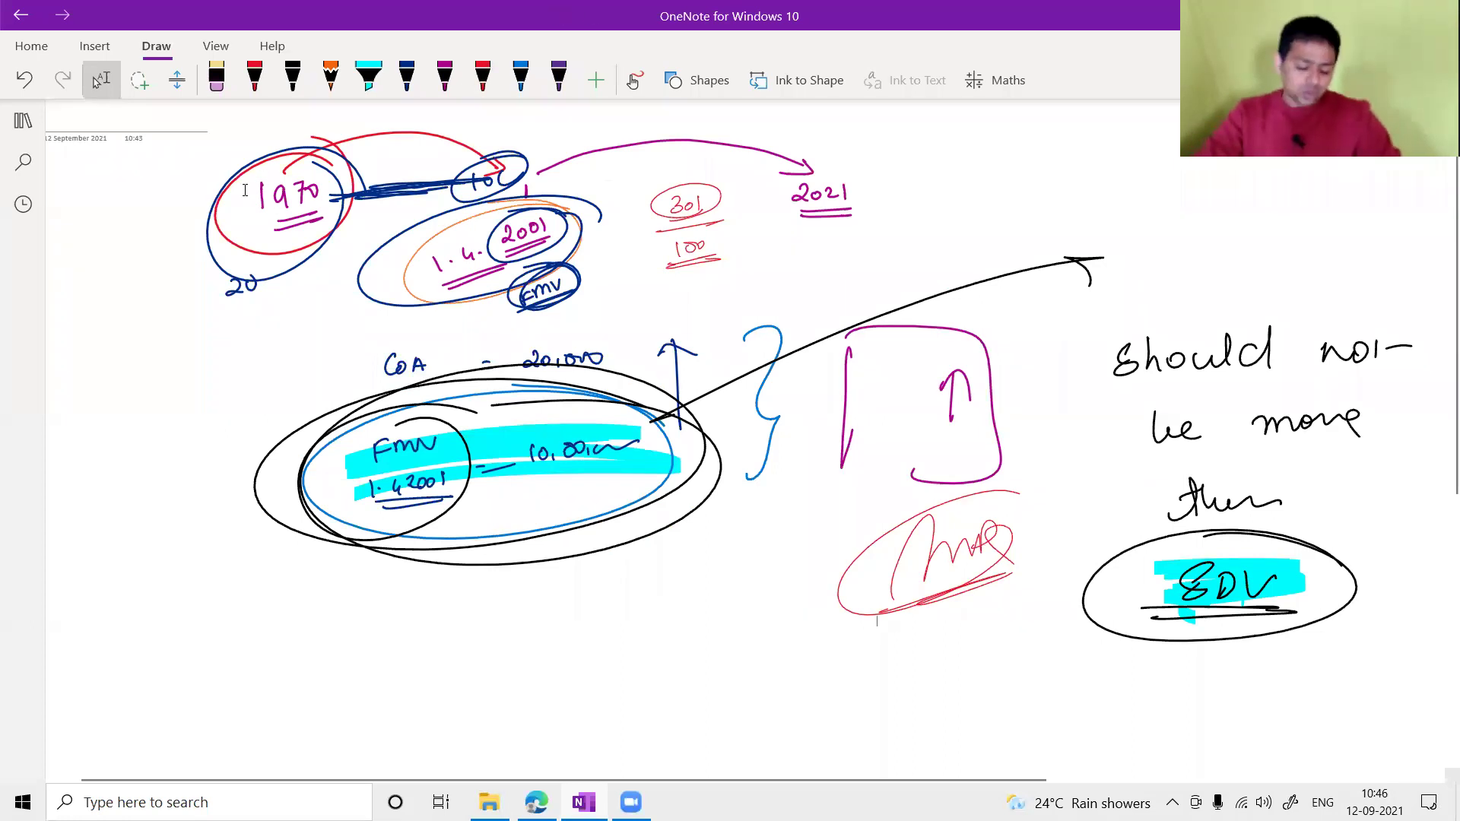
scroll(245, 191, down, 1)
Loop a large red circle around the SDV note at the upper right
click(255, 83)
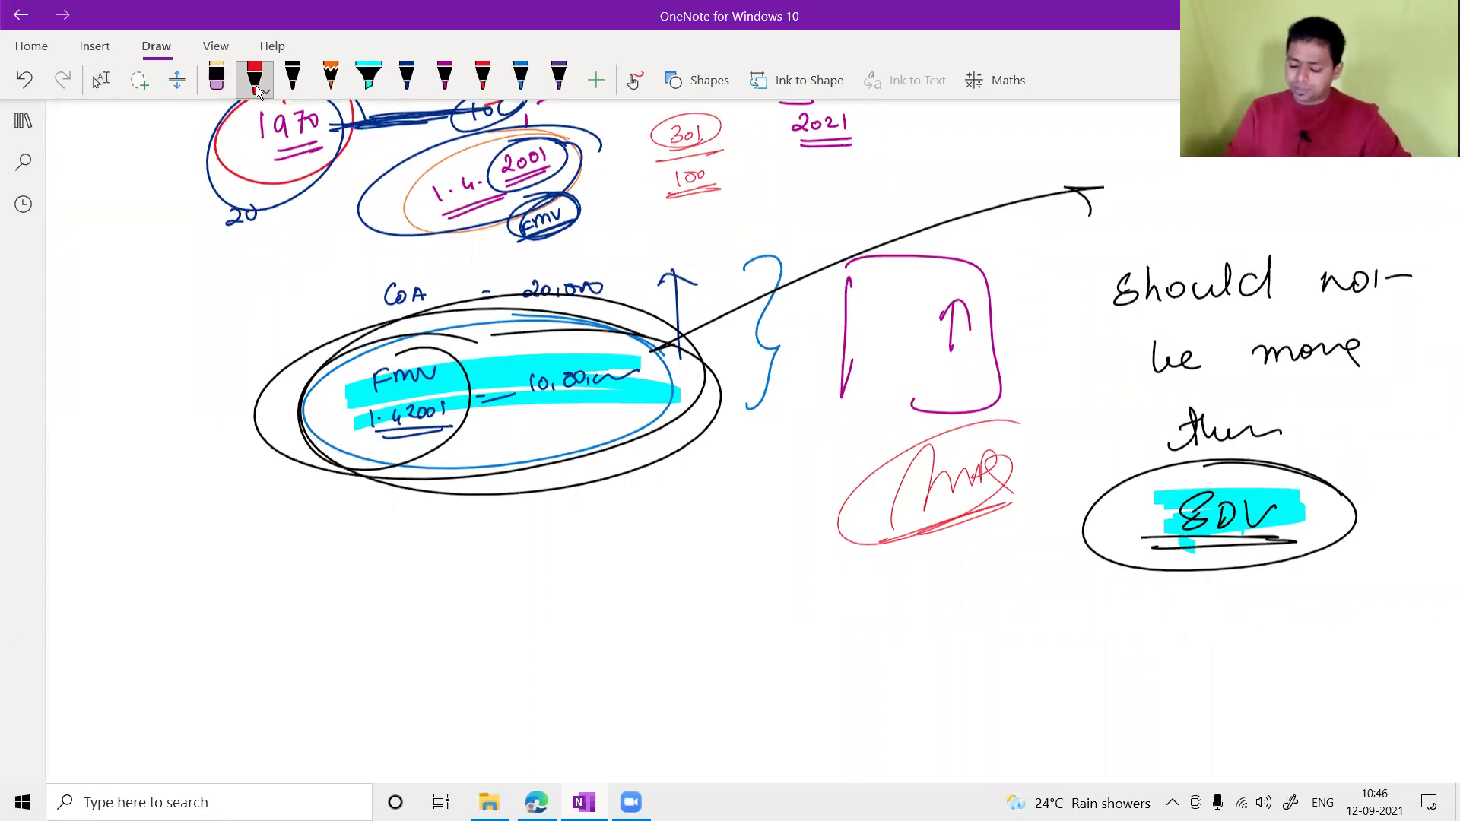
drag(1372, 217, 1348, 237)
drag(1231, 165, 1374, 217)
In the Capital gain PDF, underline 'Actual cost' and 'on 1/4/01' in the COA line
click(545, 802)
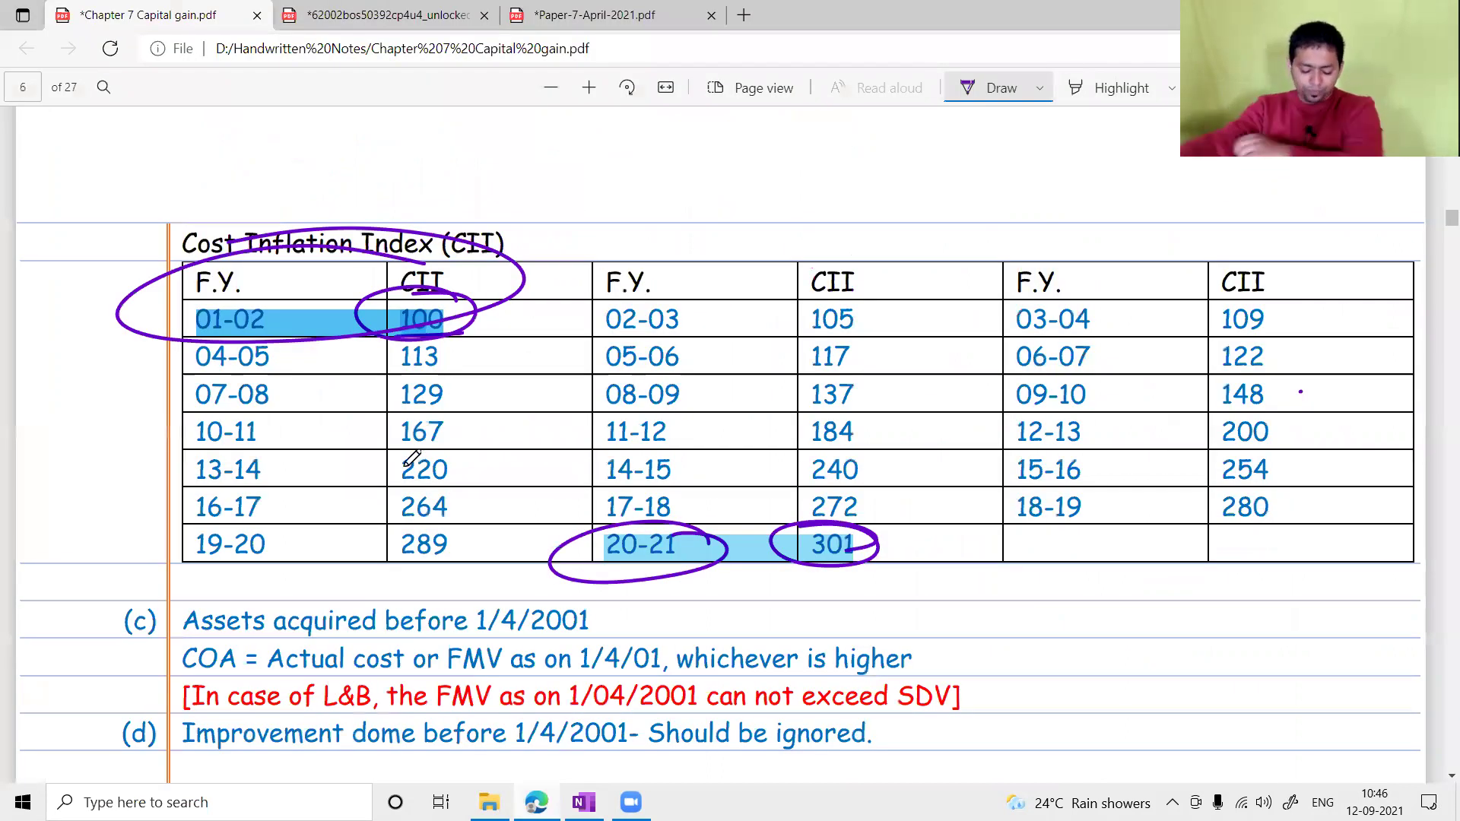
scroll(404, 467, down, 2)
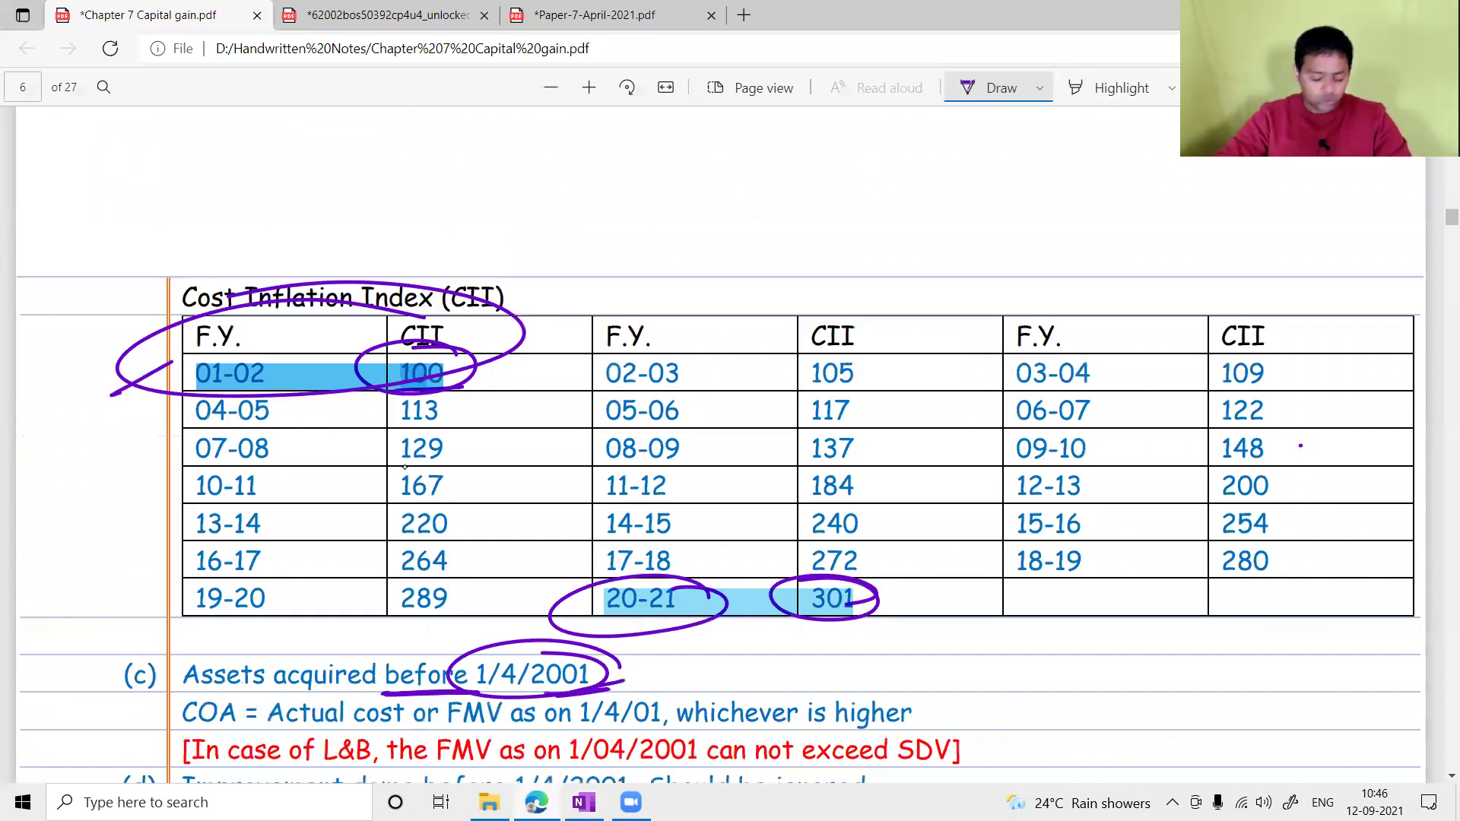
scroll(405, 466, down, 2)
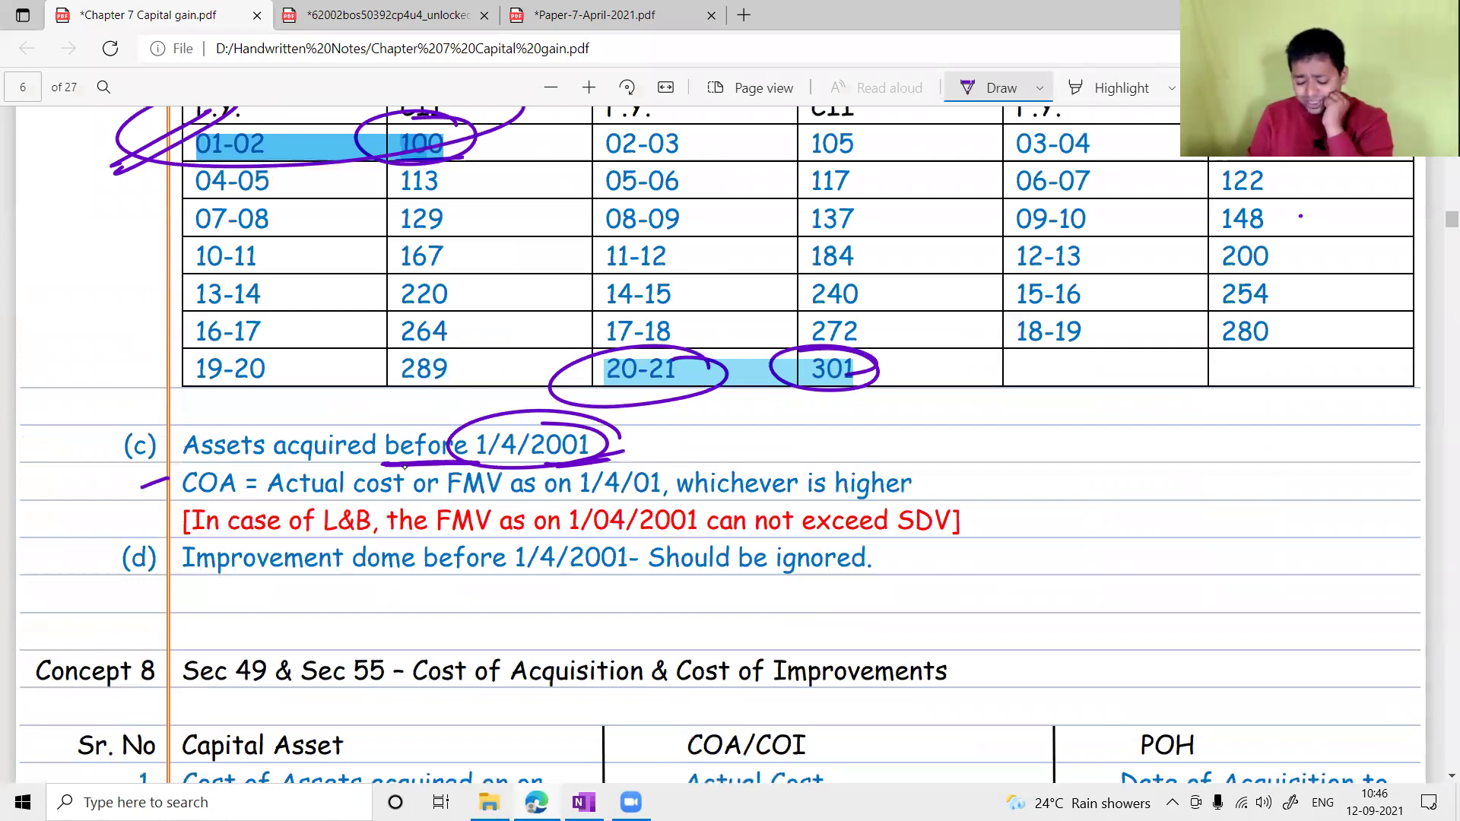
drag(139, 498, 169, 491)
drag(288, 500, 363, 498)
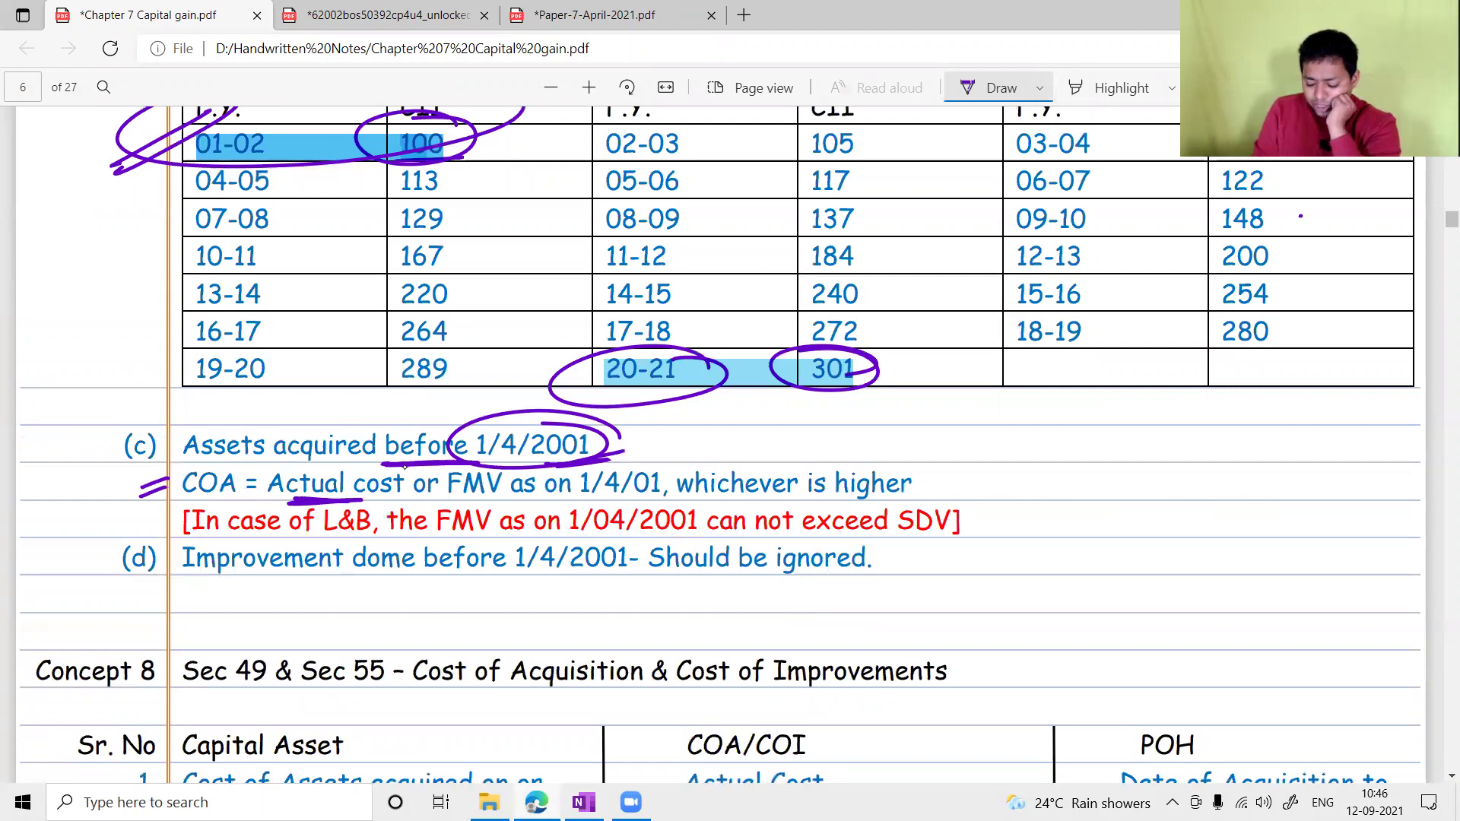
drag(555, 503, 661, 500)
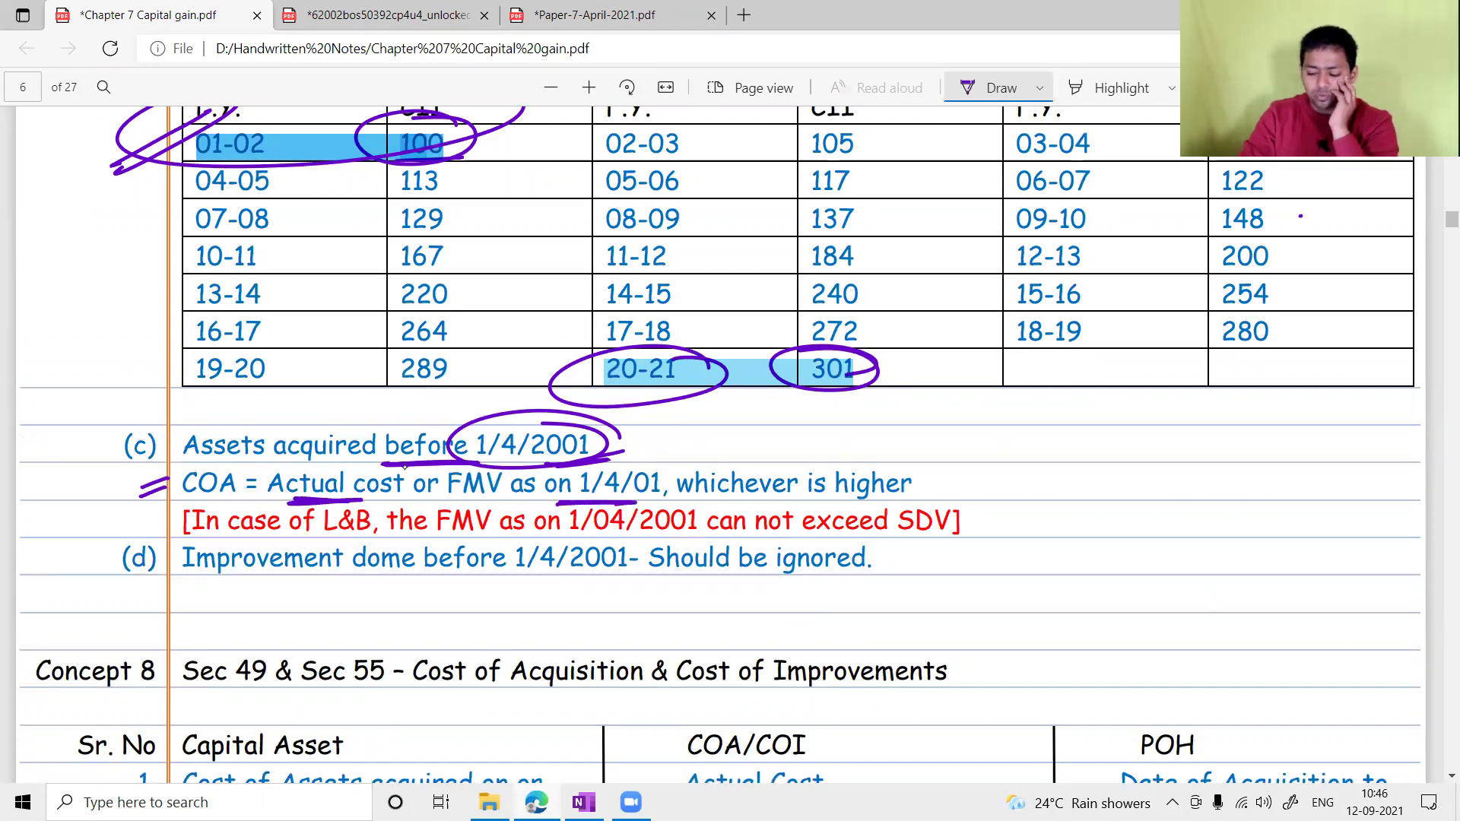
Highlight 'COA', 'is higher', 'L&B' and '1/04/2001 … can not exceed SDV'
click(1121, 87)
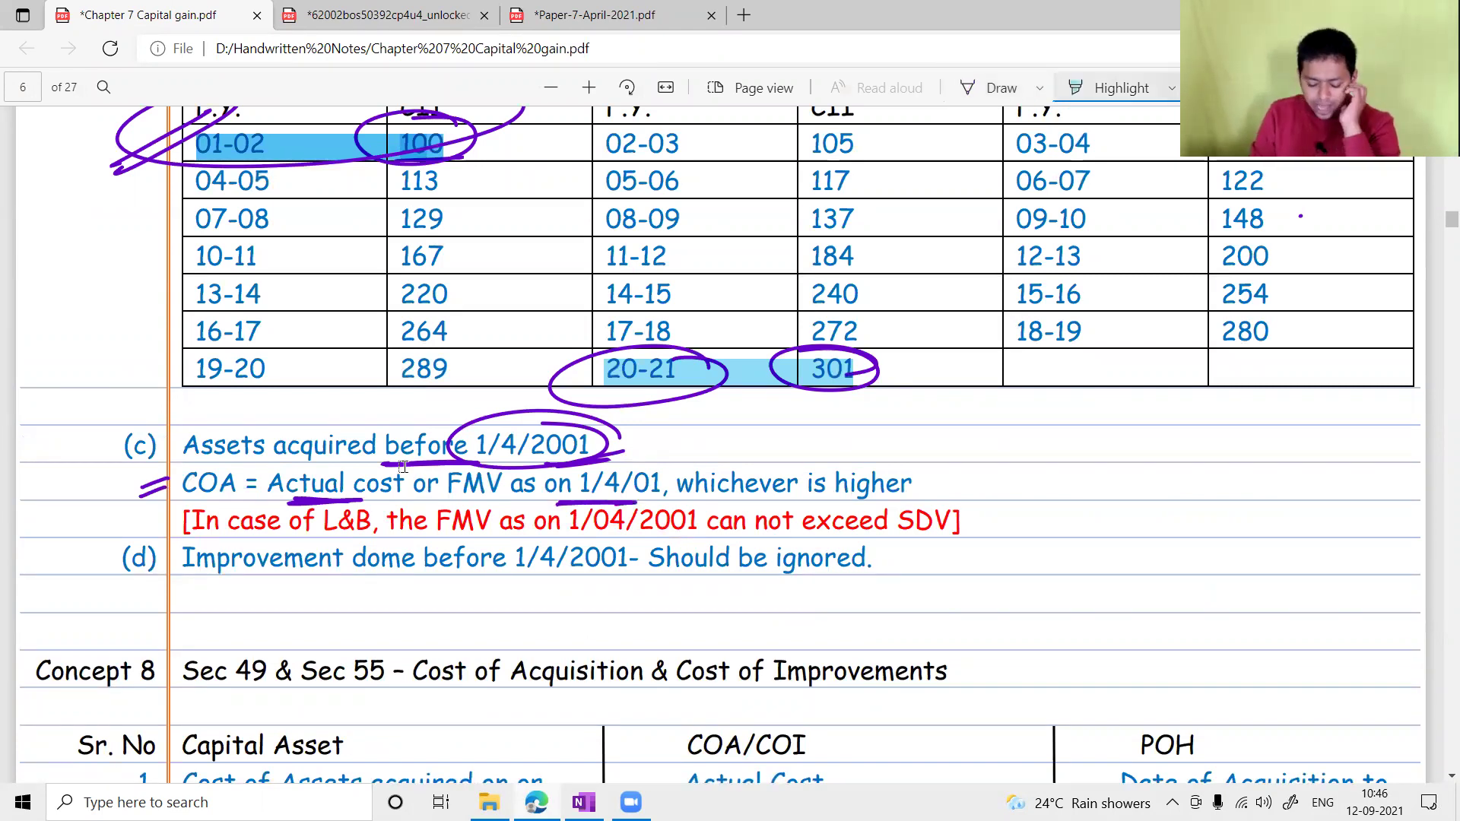
drag(812, 484, 912, 484)
drag(183, 483, 236, 484)
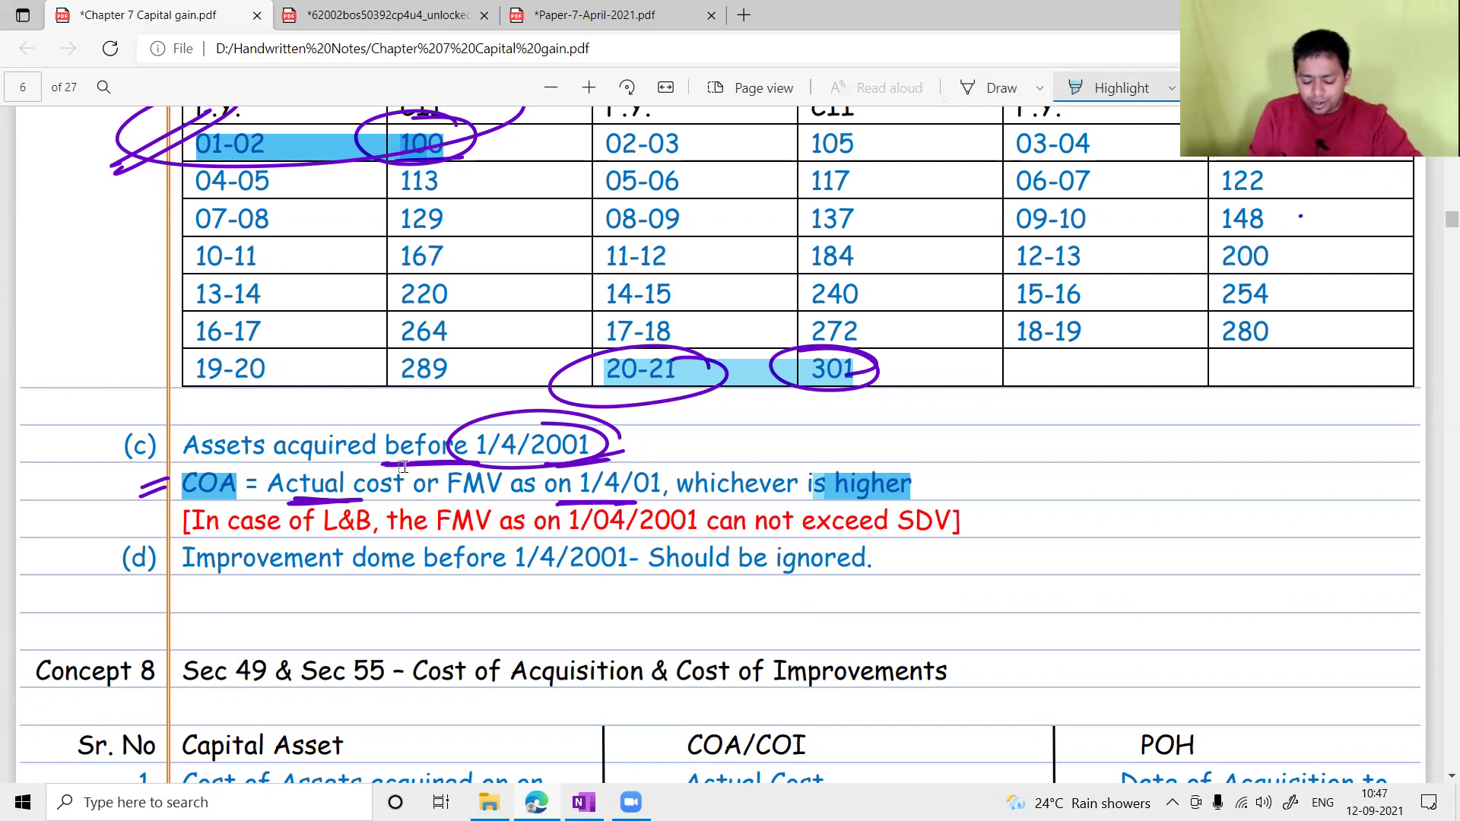
drag(304, 522, 370, 522)
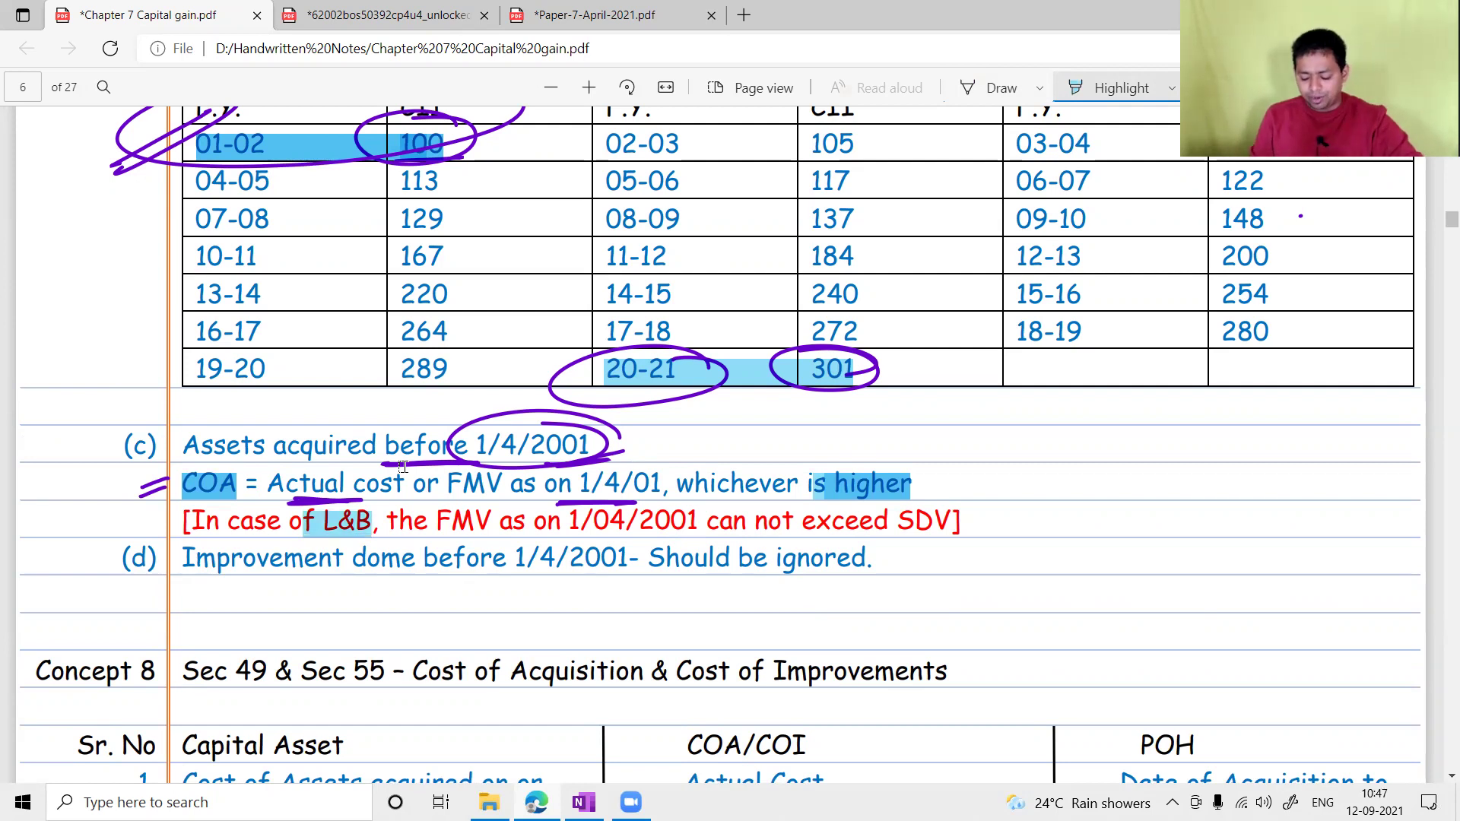
drag(568, 521, 655, 522)
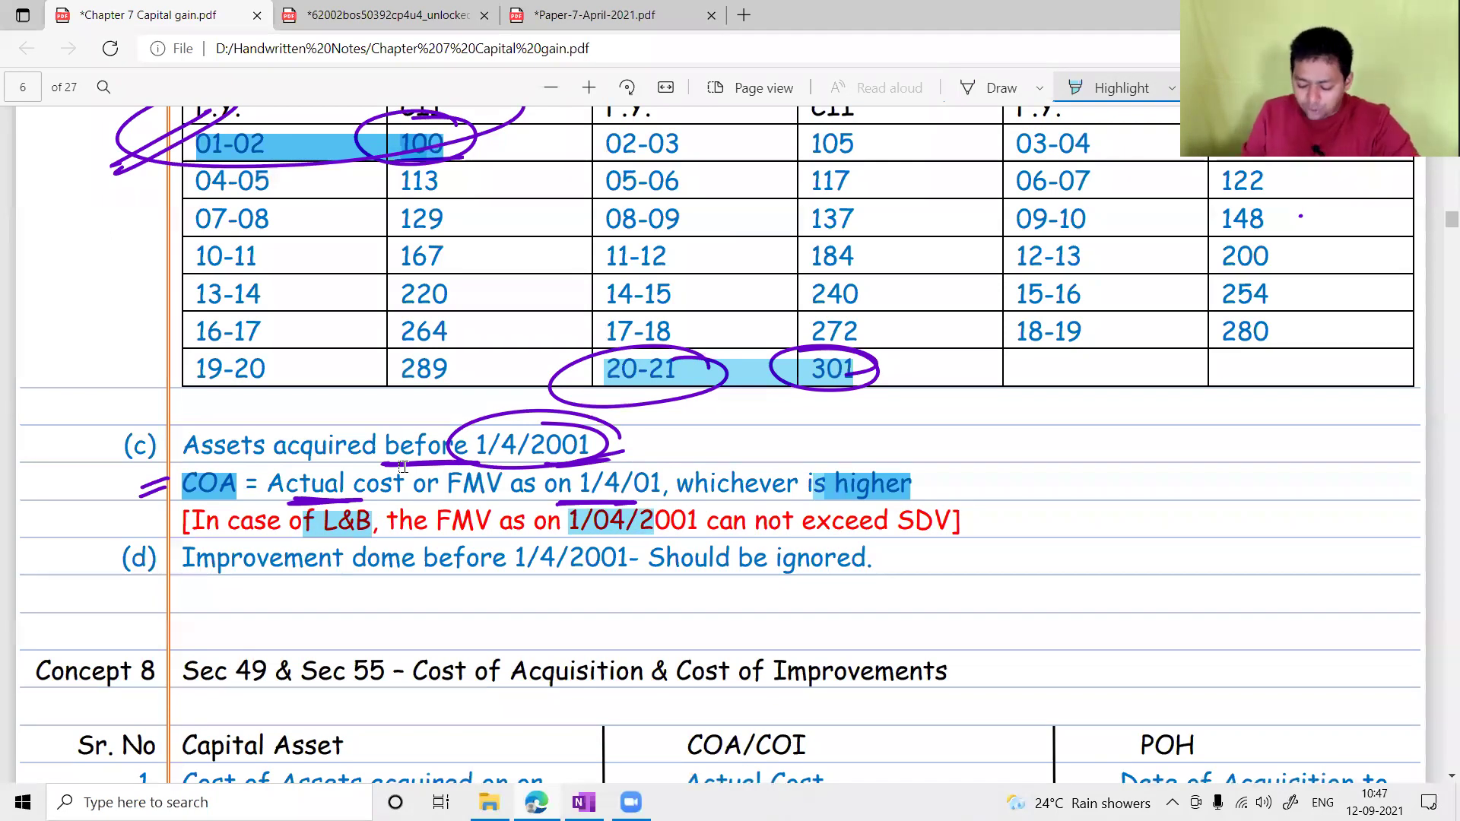
drag(656, 520, 961, 522)
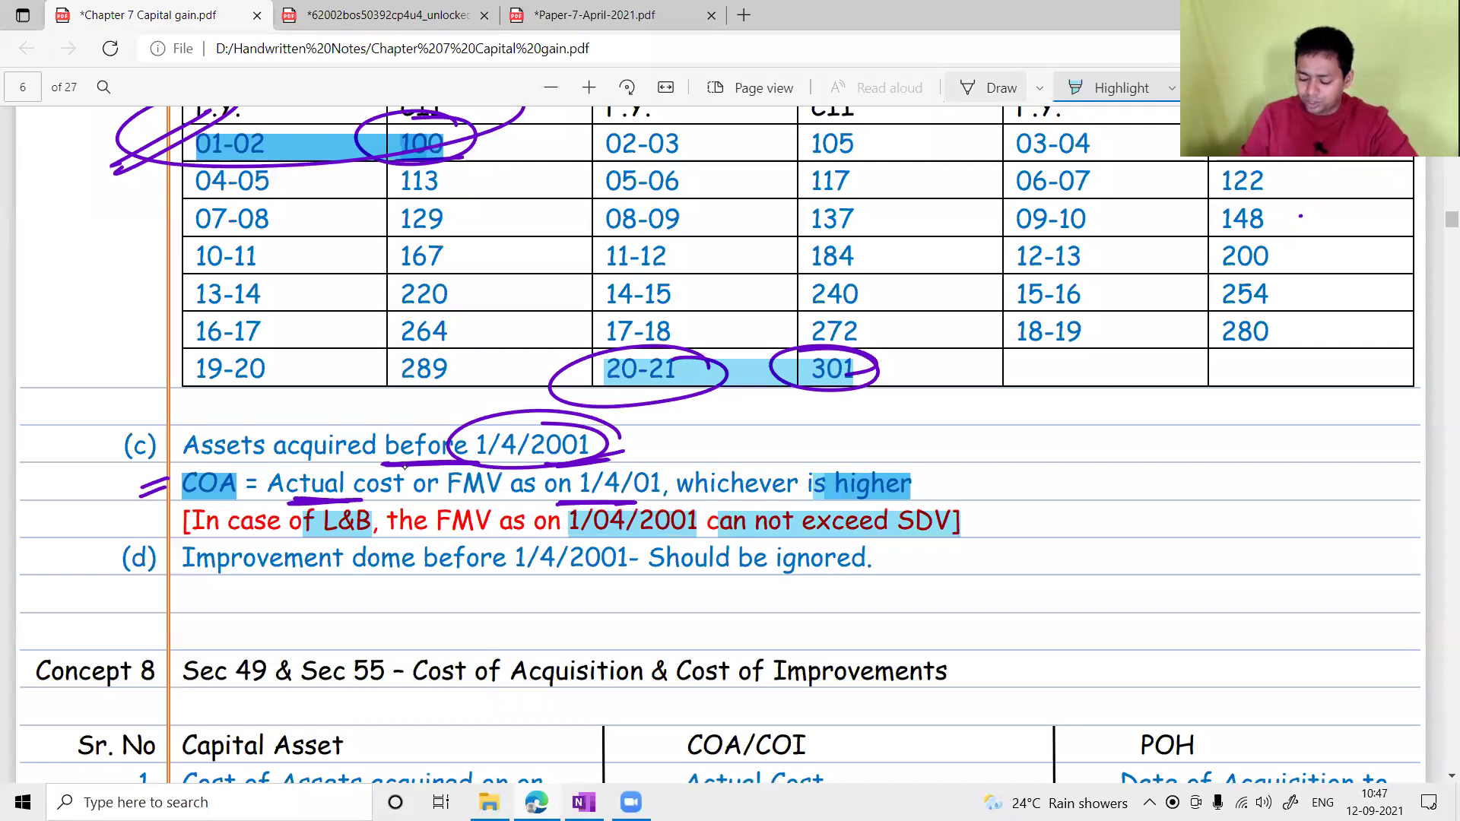
Write 'Imp' with a small face doodle beside the red line, then return to OneNote
click(967, 88)
drag(1003, 507, 1083, 503)
drag(1255, 485, 1253, 472)
mouse_move(1255, 502)
mouse_down()
mouse_move(1269, 513)
mouse_move(1271, 471)
mouse_up()
drag(1283, 486, 1290, 472)
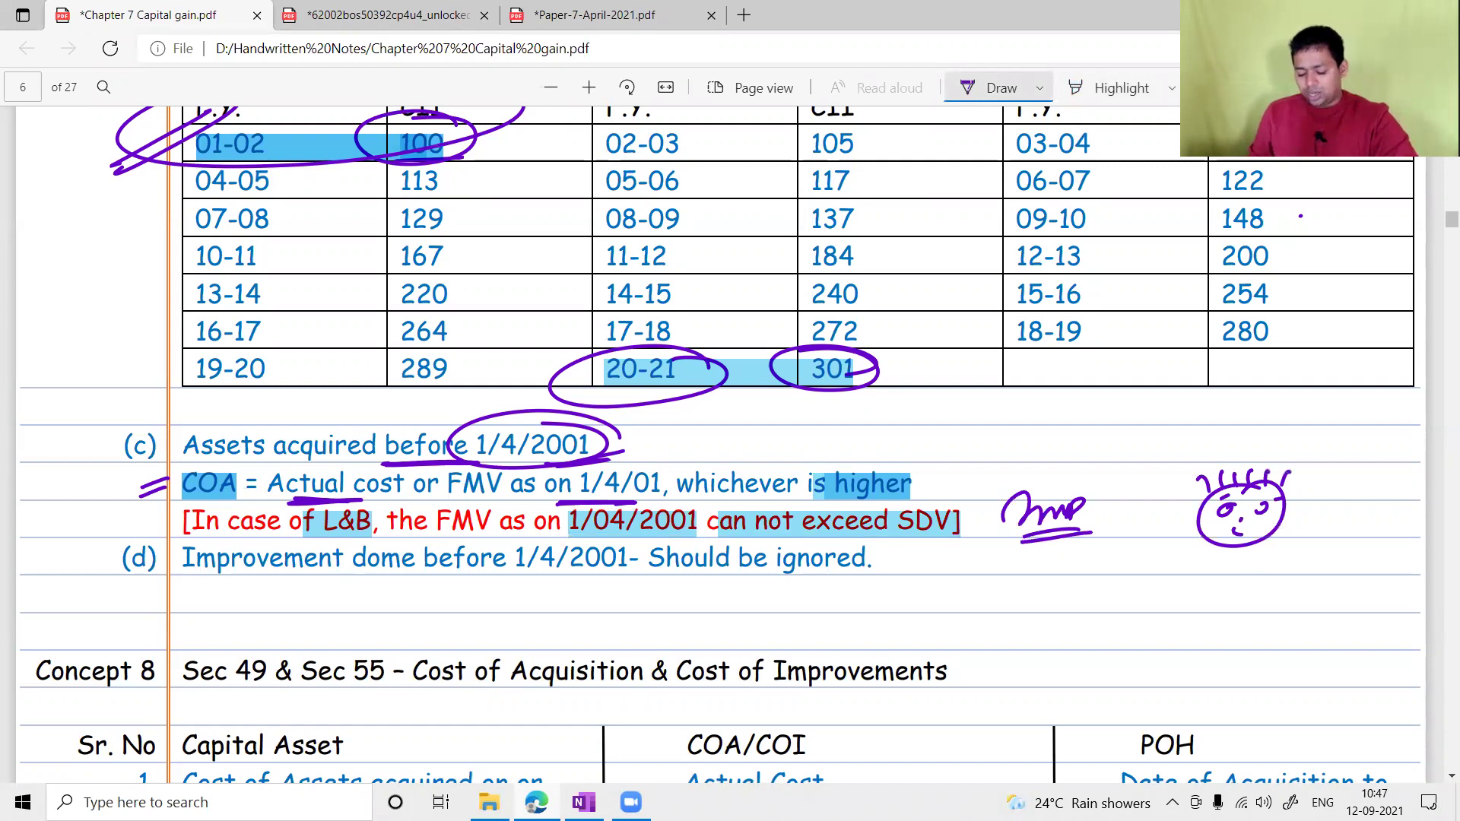
key(alt+Tab)
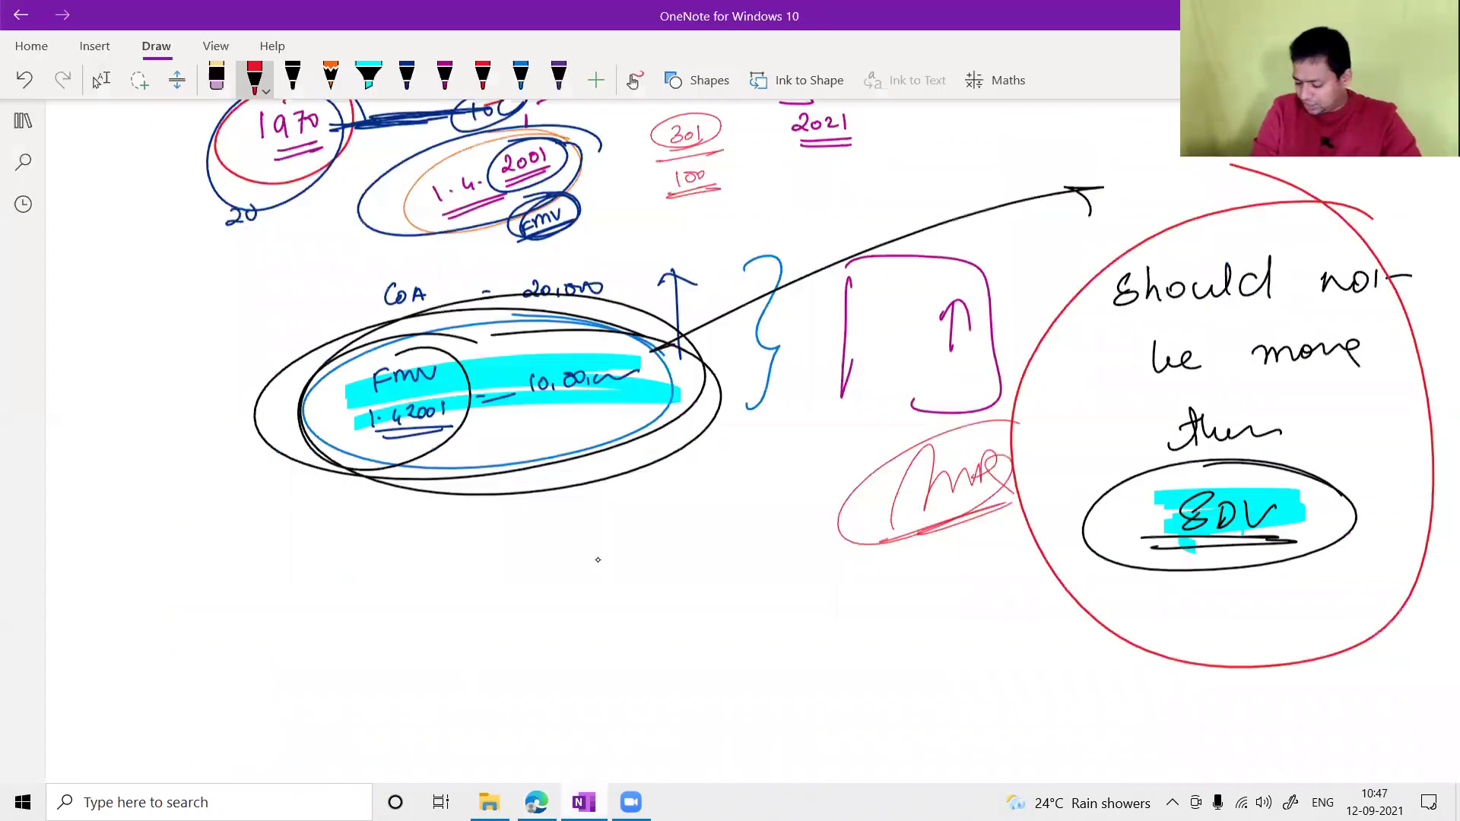
scroll(597, 559, down, 5)
click(292, 77)
drag(614, 413, 648, 519)
drag(749, 410, 747, 496)
Close the top of the house box and add the 1920 and 1990 year labels
drag(598, 417, 760, 405)
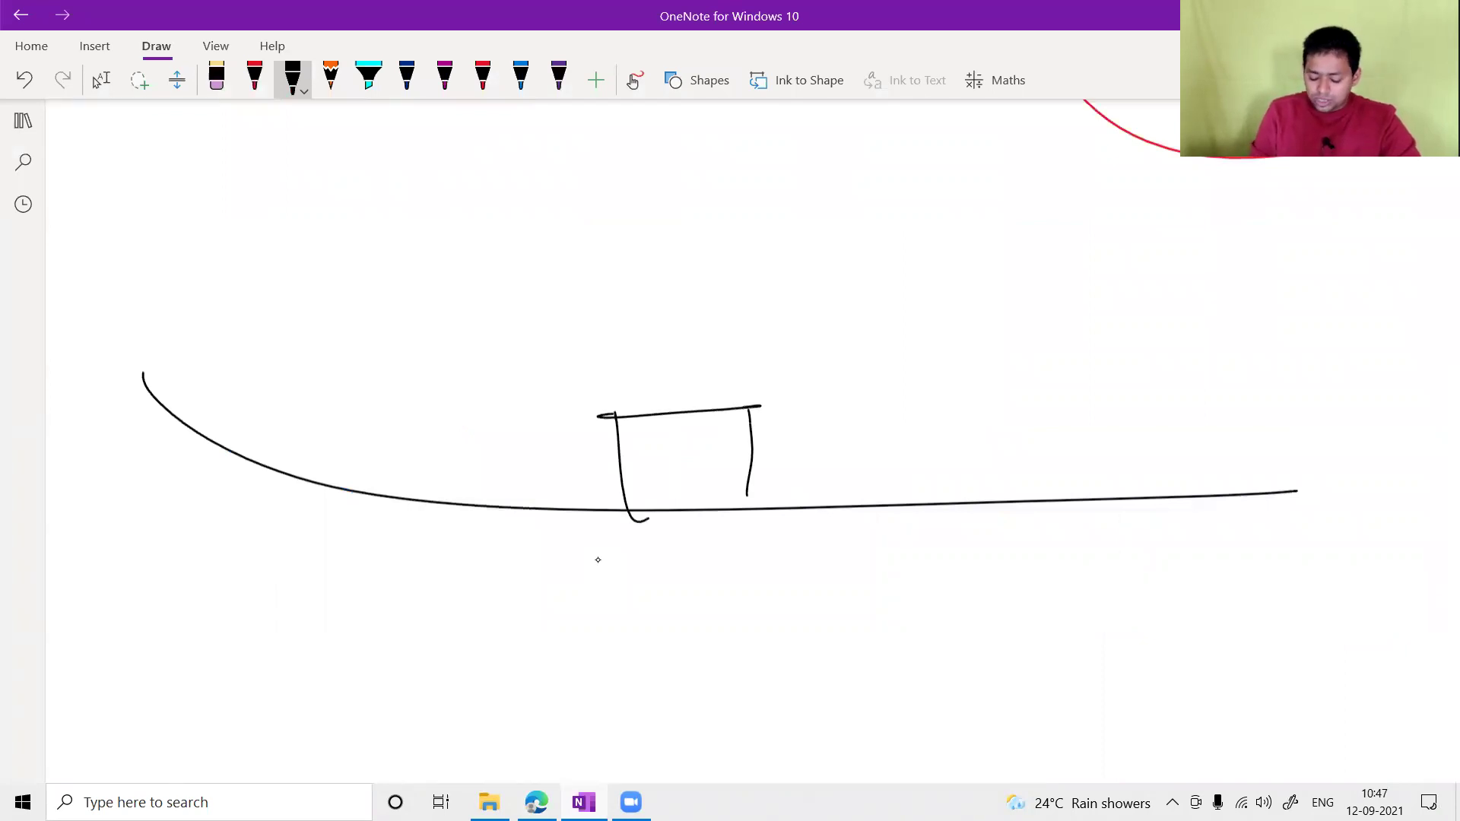
drag(349, 547, 356, 590)
mouse_move(390, 555)
mouse_down()
mouse_move(390, 584)
mouse_move(418, 547)
mouse_up()
drag(453, 548, 454, 552)
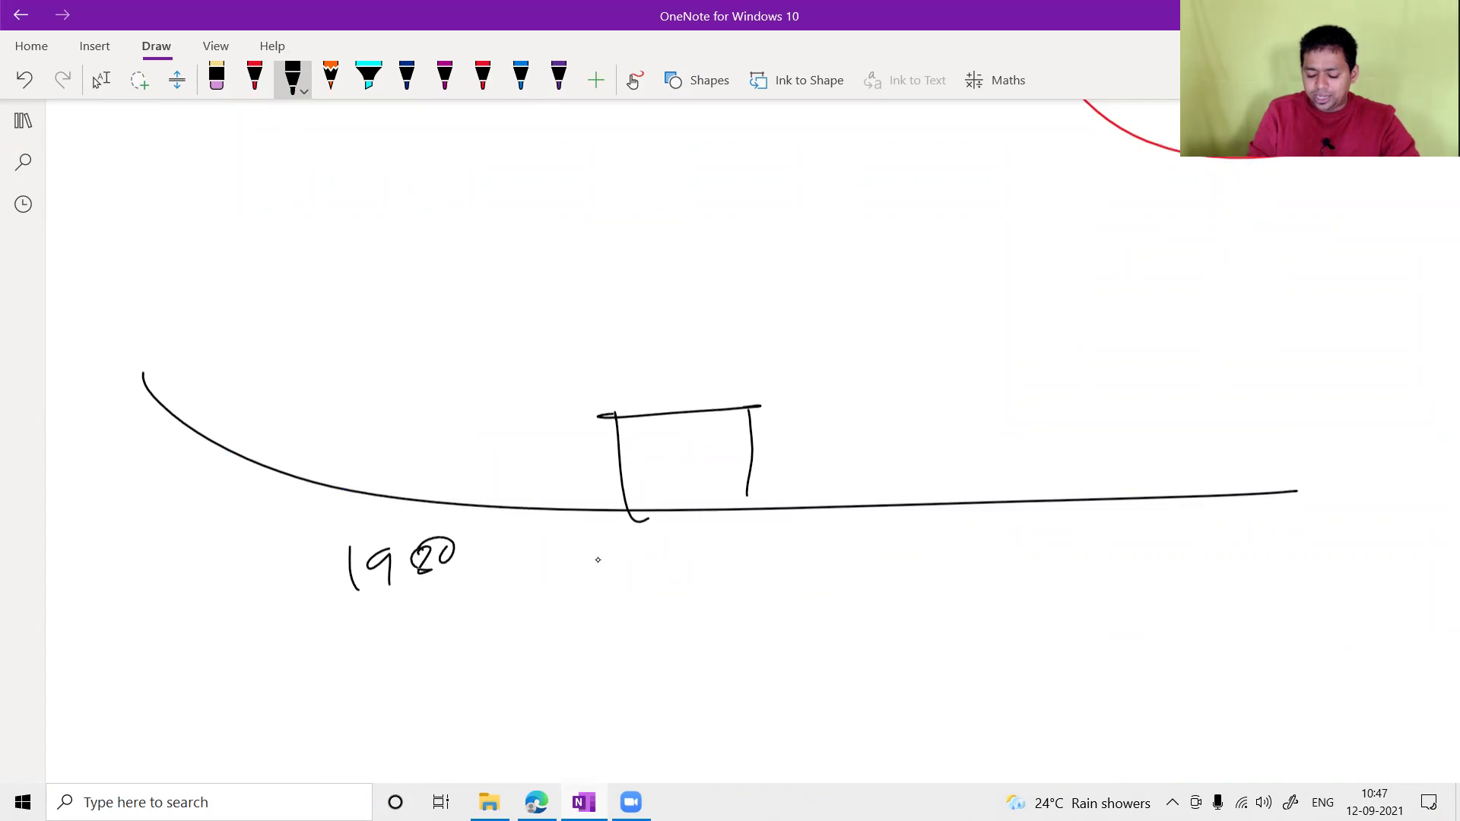
drag(484, 431, 489, 462)
drag(515, 438, 522, 455)
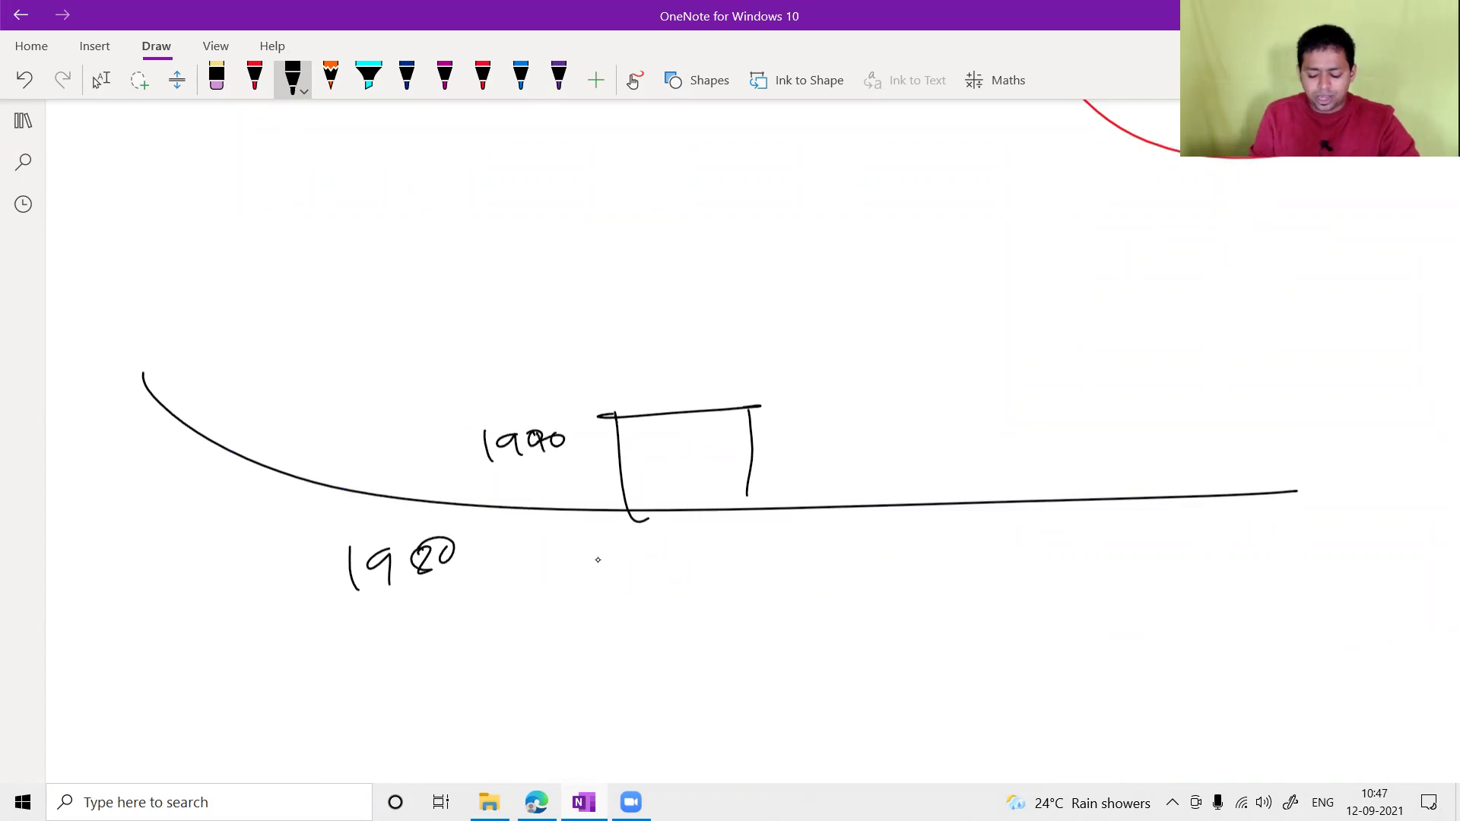
Draw an upper floor on the house labelled with an underlined 1995 and CoI
drag(587, 297, 599, 416)
mouse_move(590, 295)
mouse_down()
mouse_move(767, 290)
mouse_move(766, 408)
mouse_up()
drag(651, 343, 646, 366)
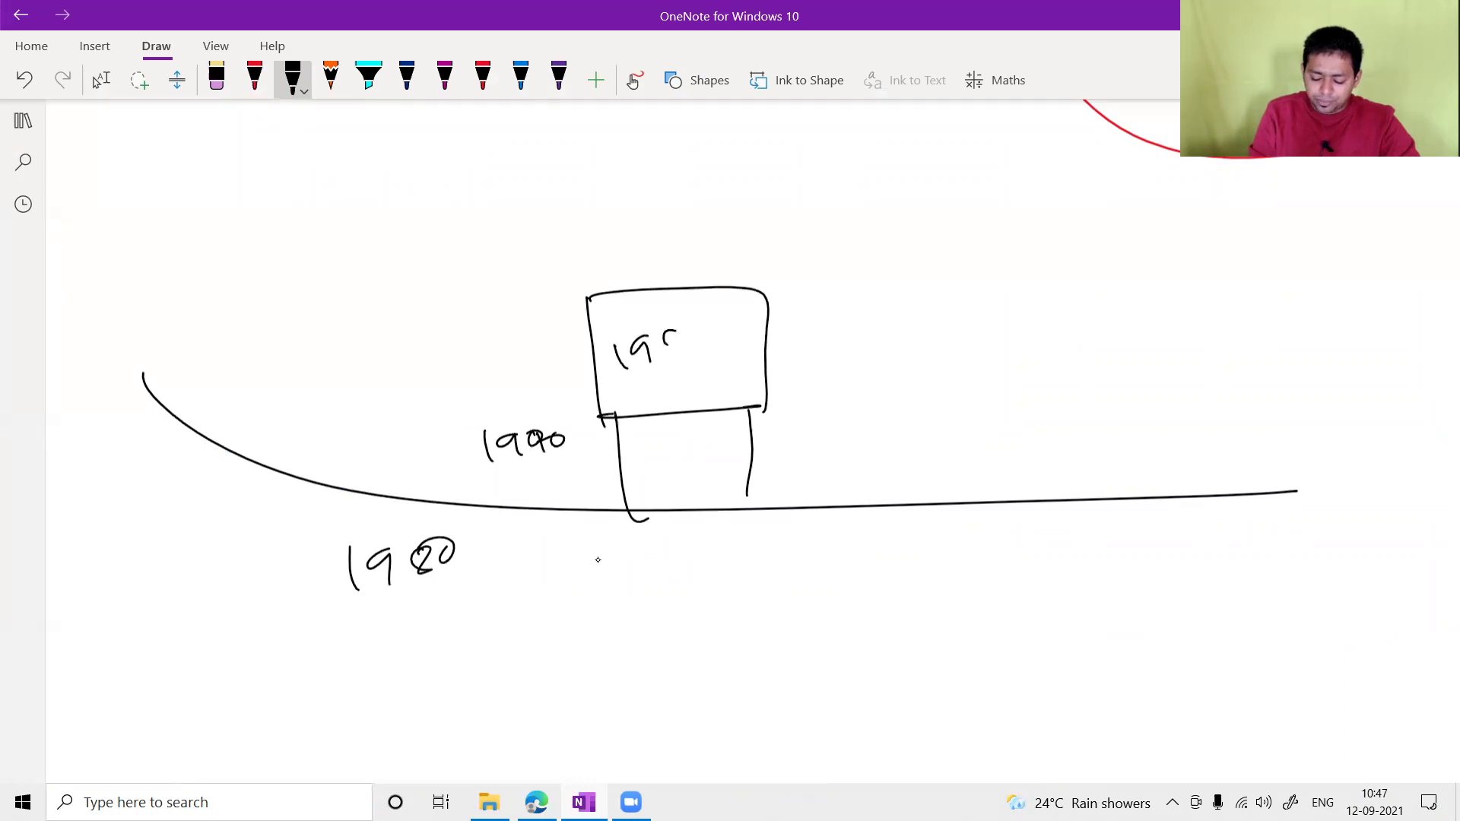
drag(703, 334, 699, 363)
drag(705, 325, 723, 317)
drag(615, 370, 719, 356)
mouse_move(623, 385)
mouse_down()
mouse_move(721, 361)
mouse_move(667, 410)
mouse_move(692, 406)
mouse_up()
mouse_move(698, 384)
mouse_down()
mouse_move(717, 380)
mouse_move(698, 408)
mouse_up()
drag(696, 397, 724, 393)
Write 'Before 1.4.01' in red at the top right with the date double-underlined
click(255, 78)
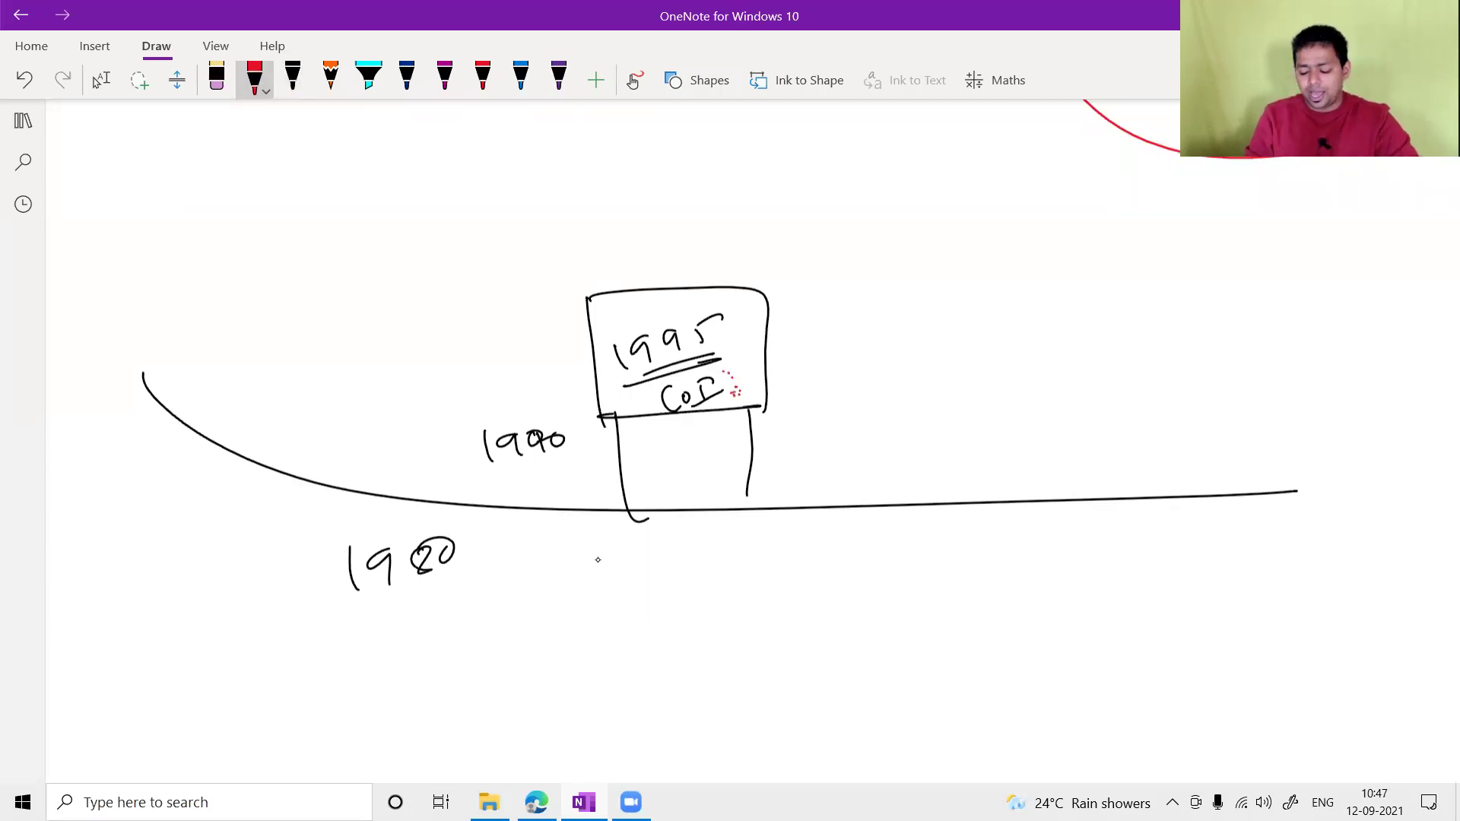
drag(987, 185, 990, 214)
drag(990, 183, 989, 212)
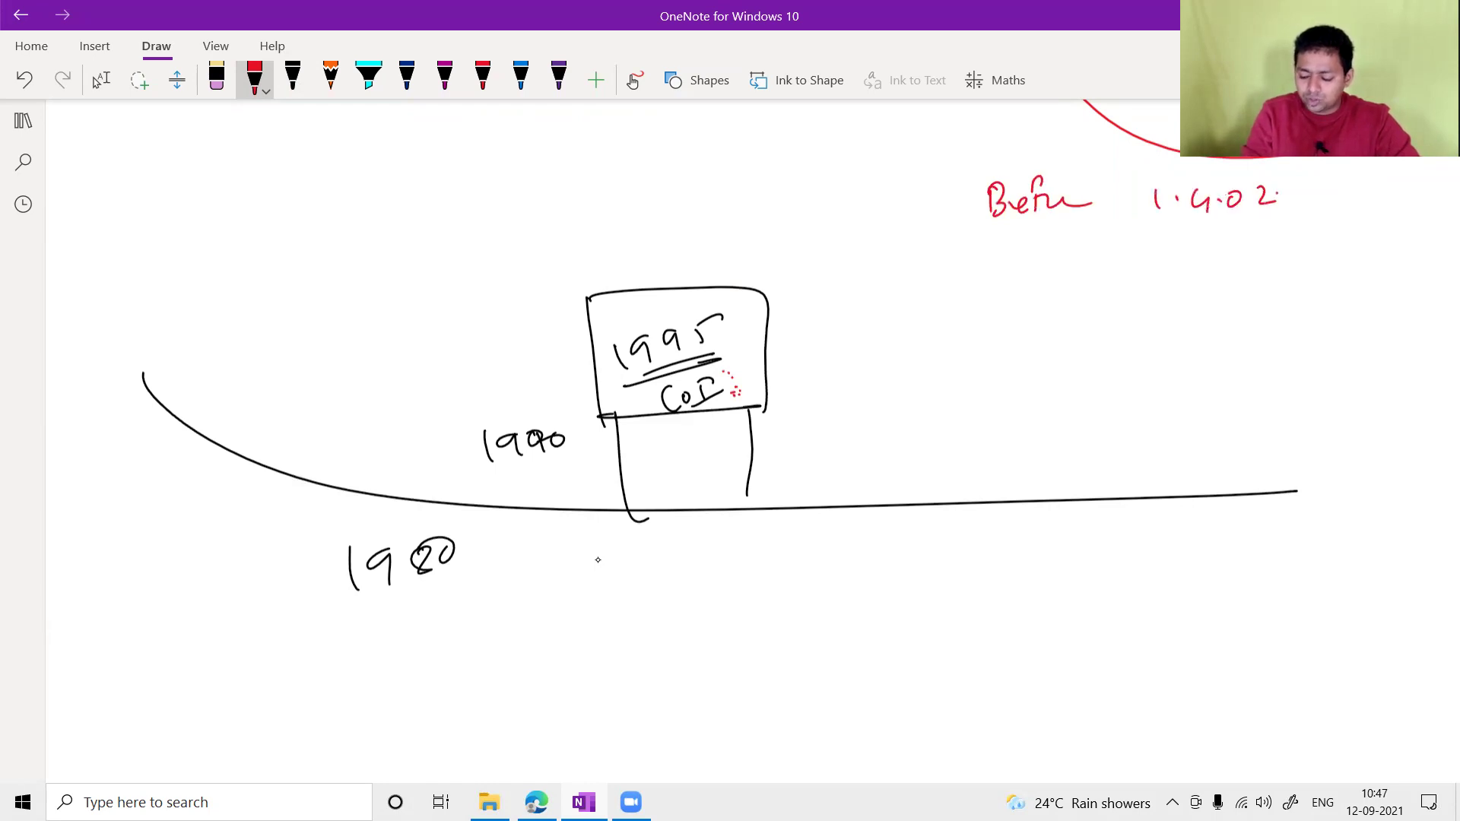
drag(1166, 226, 1307, 226)
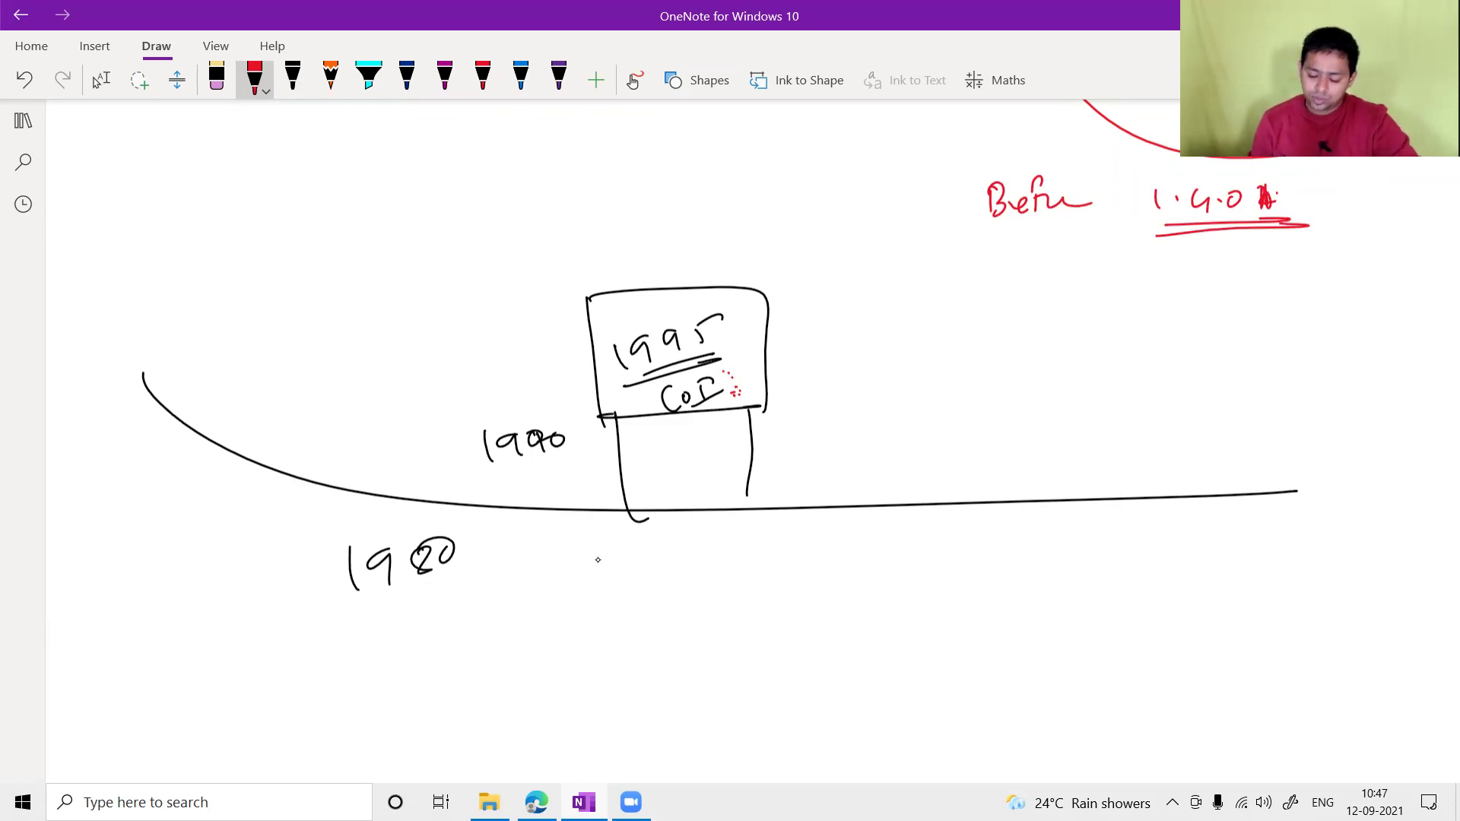
Add a red brace with a circled 'FMV 1.4.01' note, and circle the 1995 CoI floor
mouse_move(806, 287)
mouse_down()
mouse_move(829, 310)
mouse_move(802, 470)
mouse_up()
drag(884, 397, 885, 434)
mouse_move(884, 397)
mouse_down()
mouse_move(917, 393)
mouse_move(945, 421)
mouse_move(971, 399)
mouse_up()
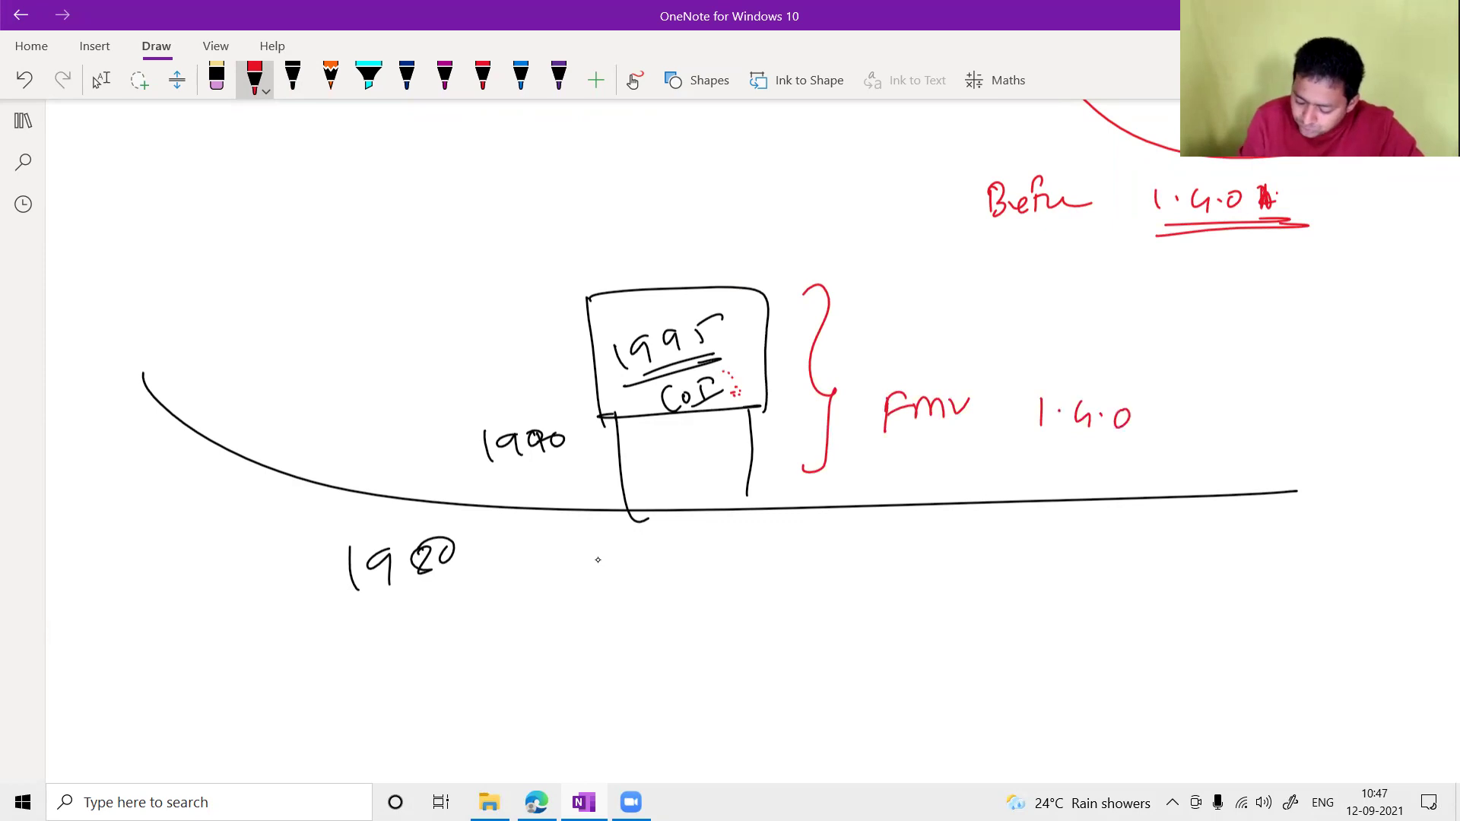
drag(1139, 402, 1137, 425)
drag(1043, 447, 1171, 436)
mouse_move(1210, 376)
mouse_down()
mouse_move(1234, 423)
mouse_move(915, 361)
mouse_up()
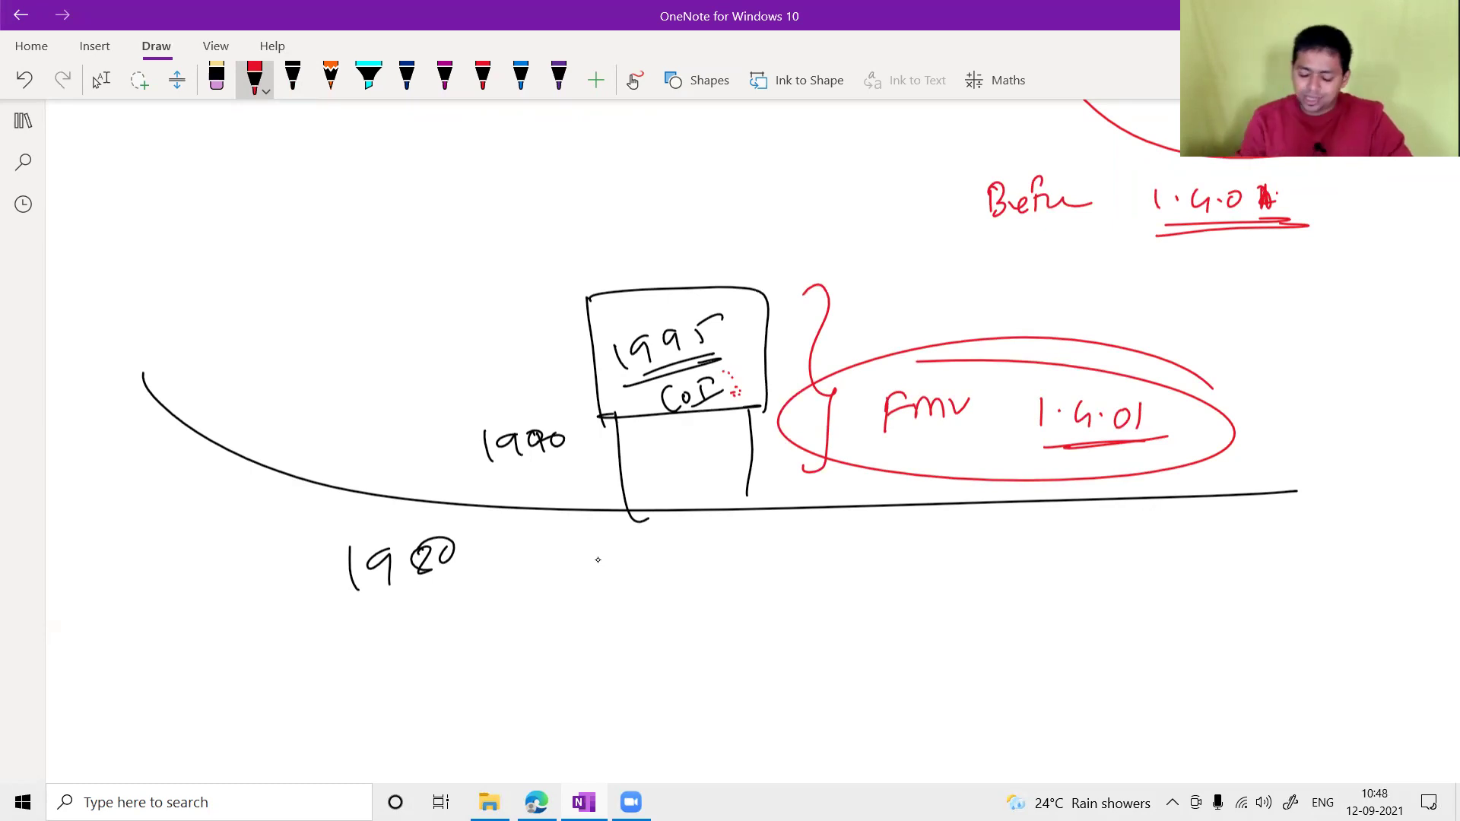
drag(669, 273, 754, 298)
In dark blue ink, ring the FMV 1.4.01 note, add a plus beside CoI, and draw the timeline divider
click(406, 77)
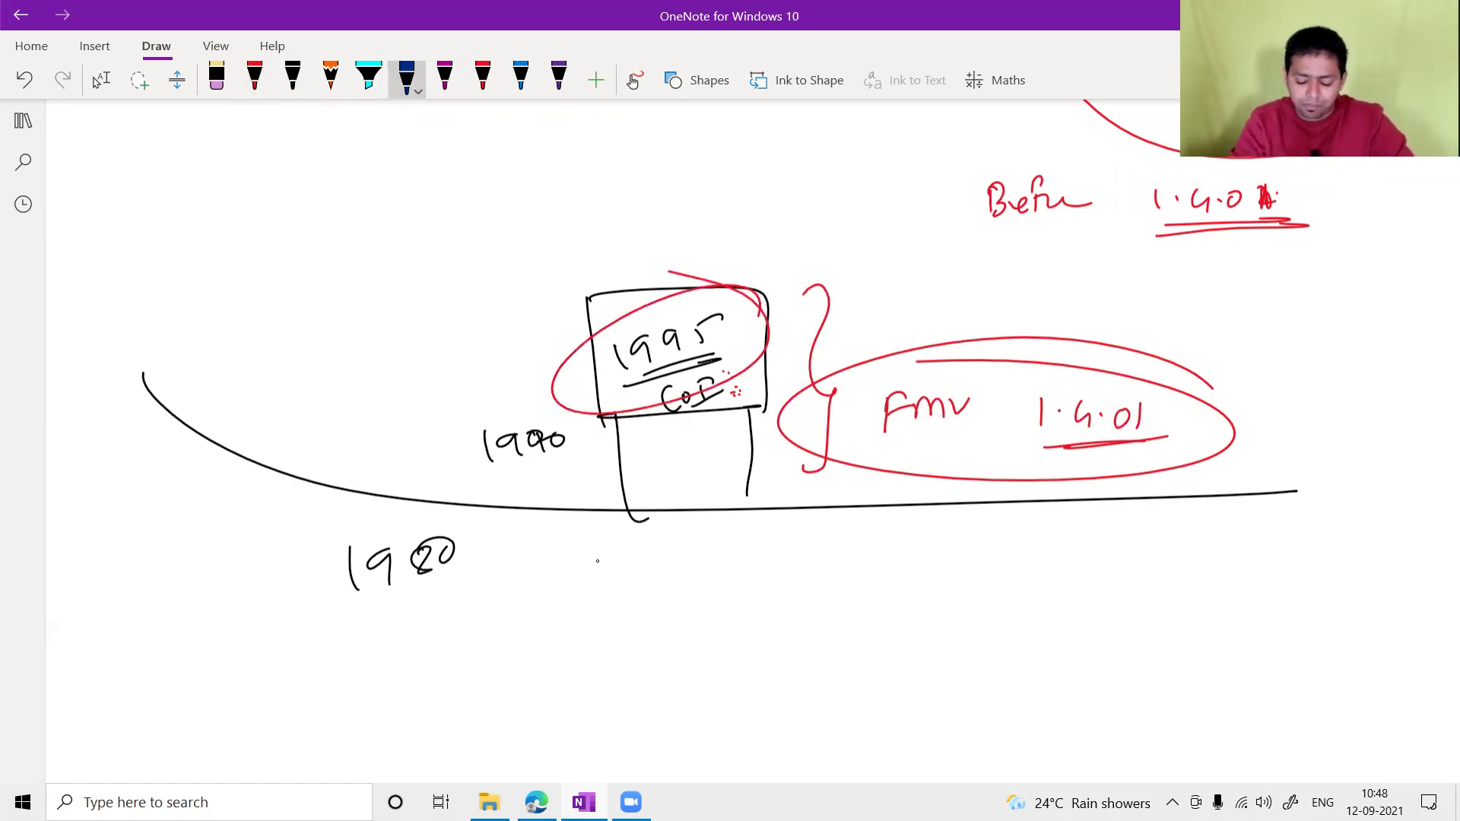
drag(1192, 360, 1175, 363)
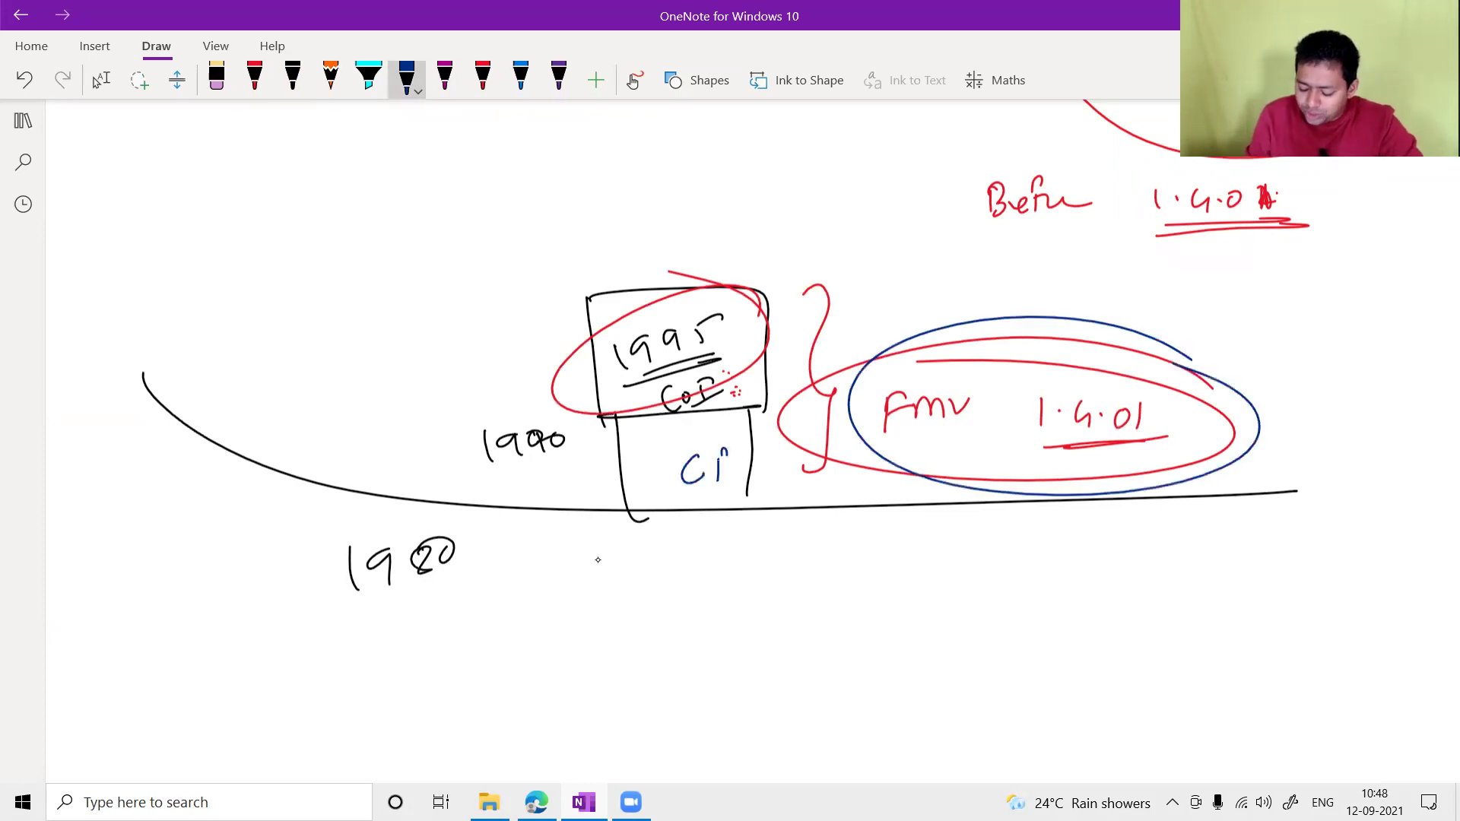
drag(726, 416, 748, 415)
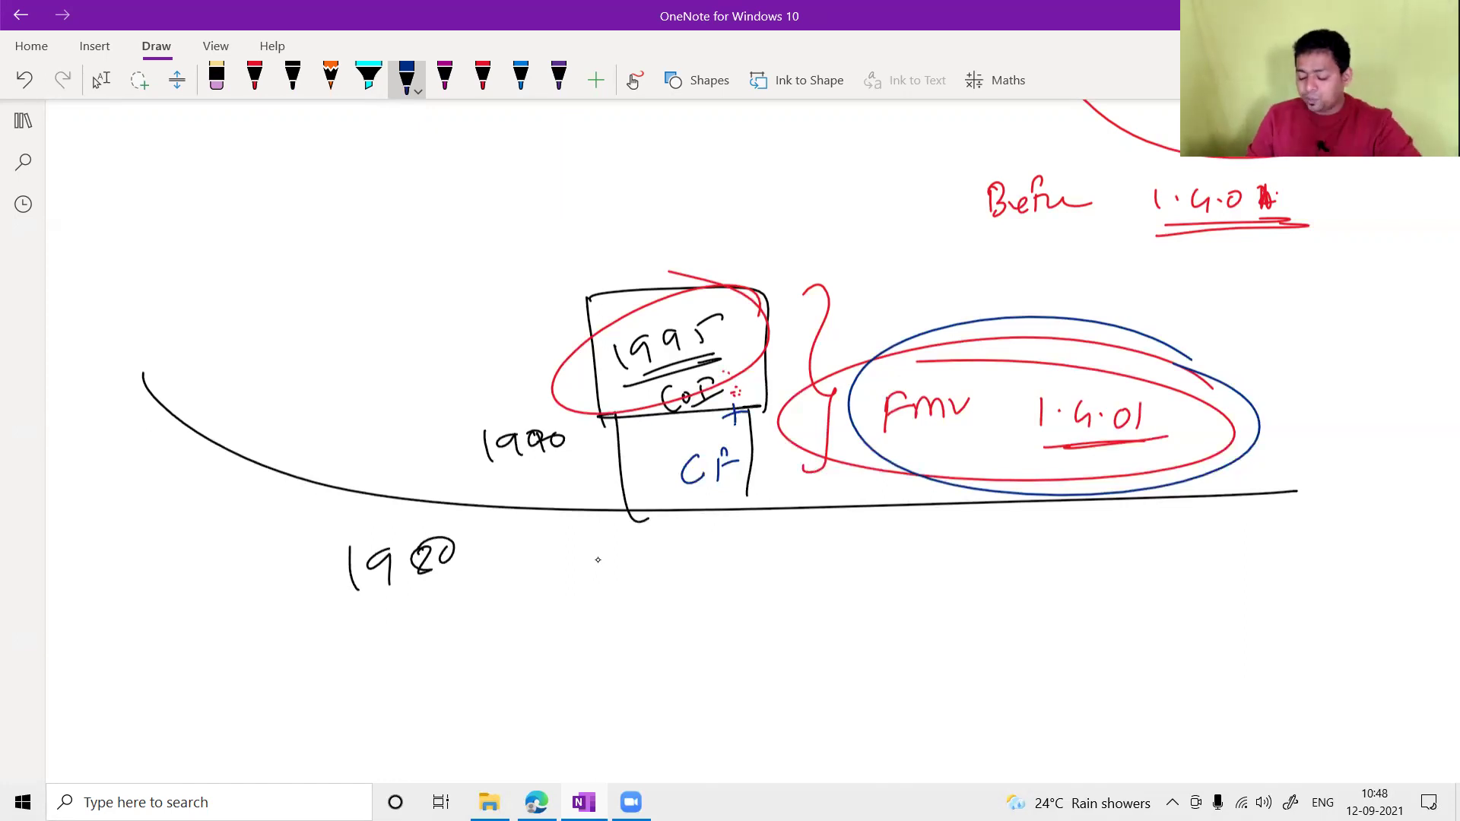
drag(811, 205, 813, 568)
Write and circle 1.4.01 below the timeline with arrows to a circled D and a check mark
mouse_move(849, 620)
mouse_down()
mouse_move(863, 651)
mouse_move(930, 646)
mouse_up()
mouse_move(798, 685)
mouse_down()
mouse_move(954, 655)
mouse_move(484, 670)
mouse_up()
drag(556, 642, 559, 691)
mouse_move(639, 680)
mouse_down()
mouse_move(641, 736)
mouse_move(617, 741)
mouse_up()
drag(684, 658, 698, 661)
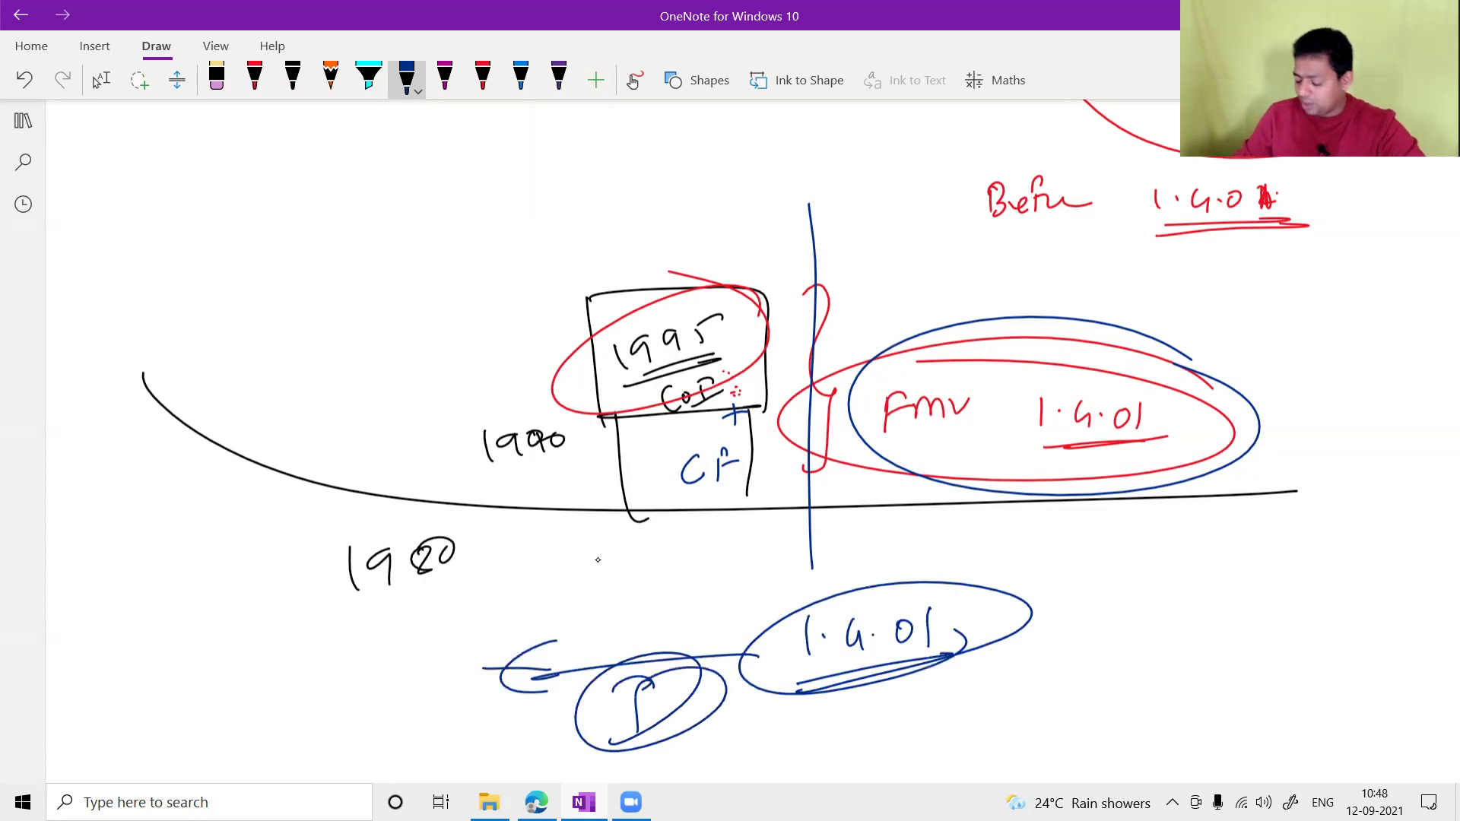
drag(1034, 607, 1147, 598)
drag(1109, 586, 1113, 616)
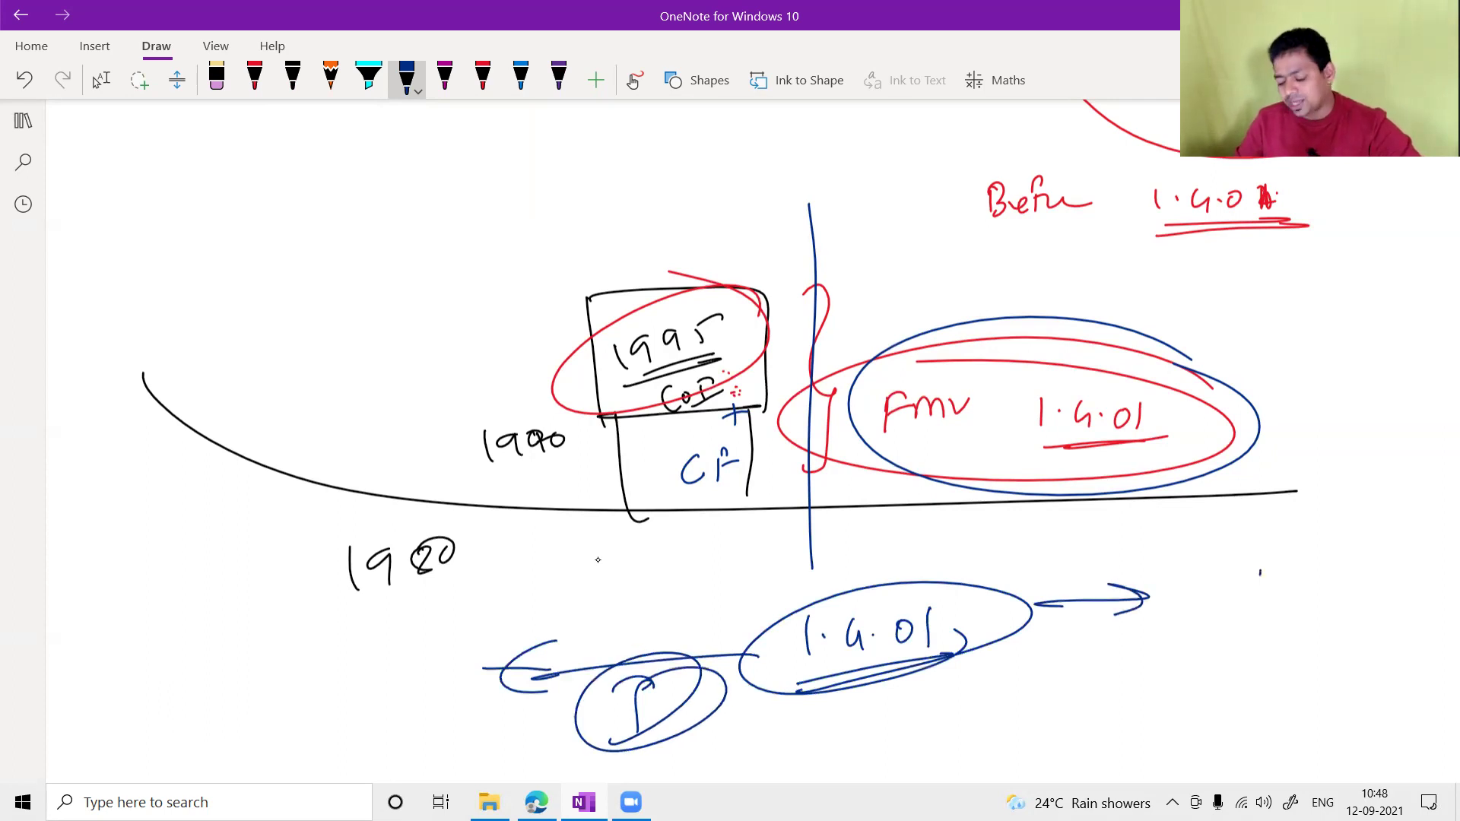
drag(1259, 570, 1356, 549)
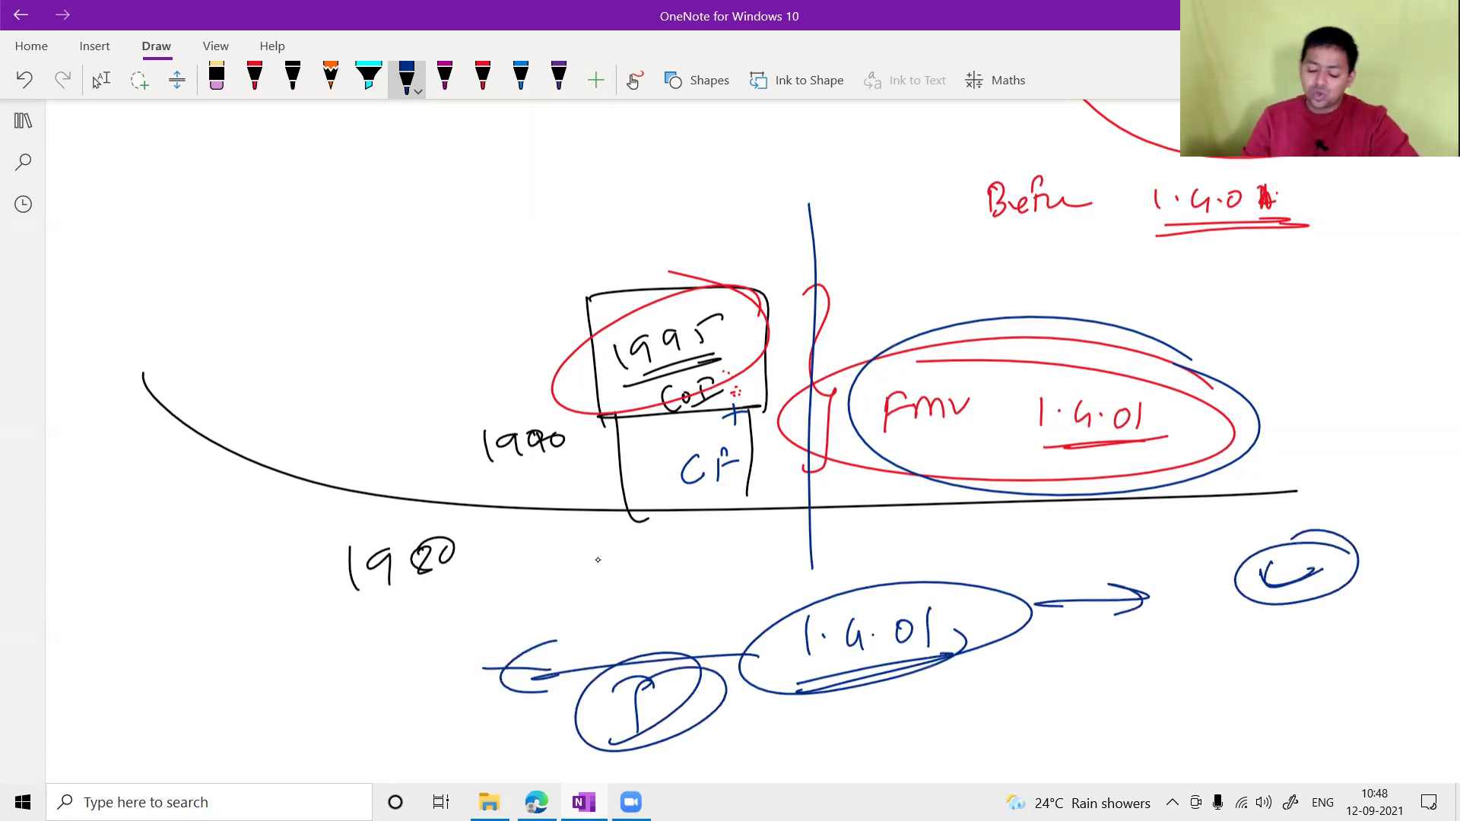
drag(810, 201, 798, 591)
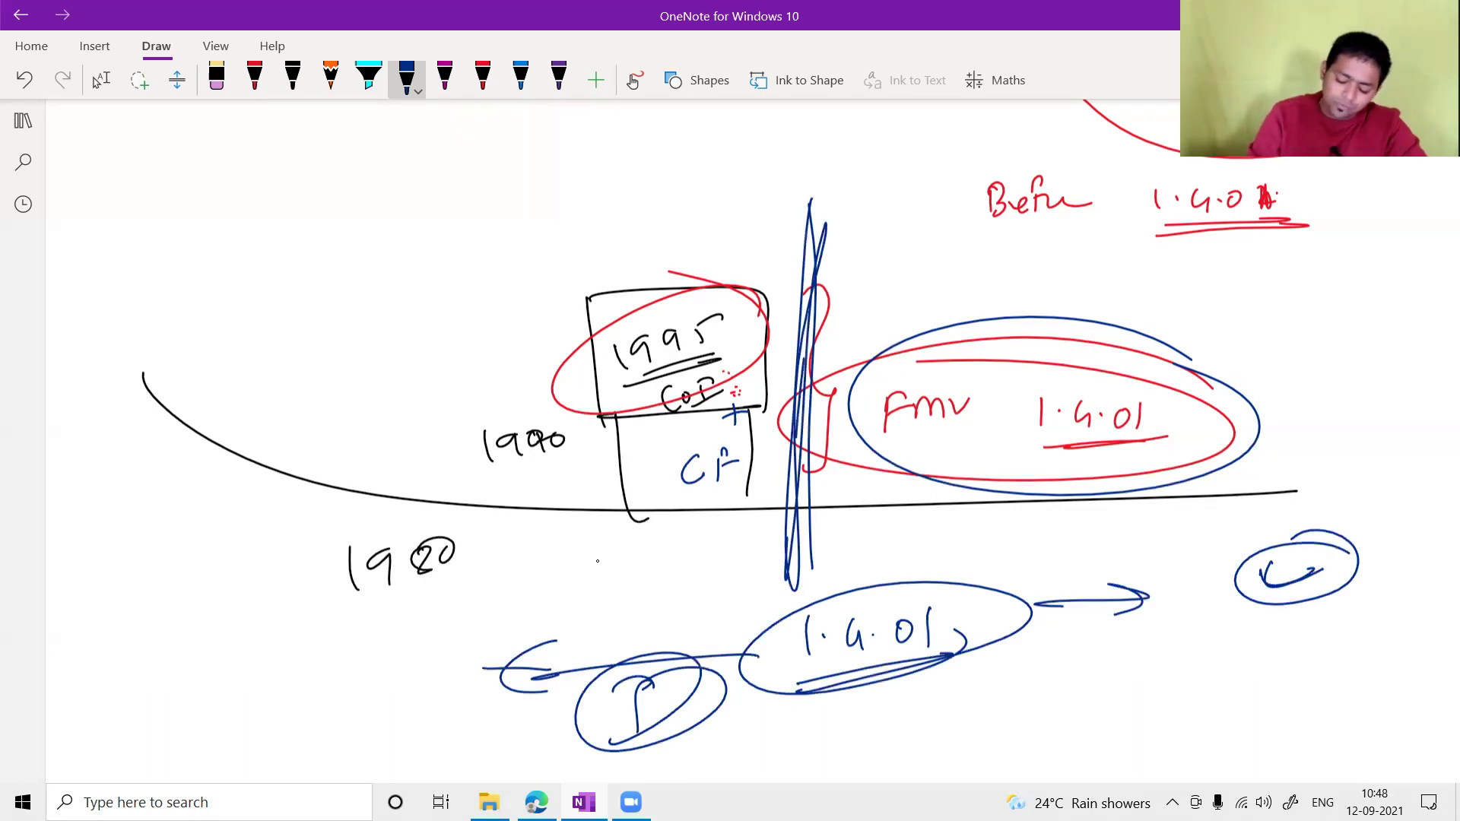
Highlight FMV 1.4.01 in cyan
click(368, 78)
drag(917, 413, 1181, 413)
drag(837, 399, 1161, 397)
drag(862, 415, 1163, 426)
Begin a large red ring around the whole diagram
click(482, 77)
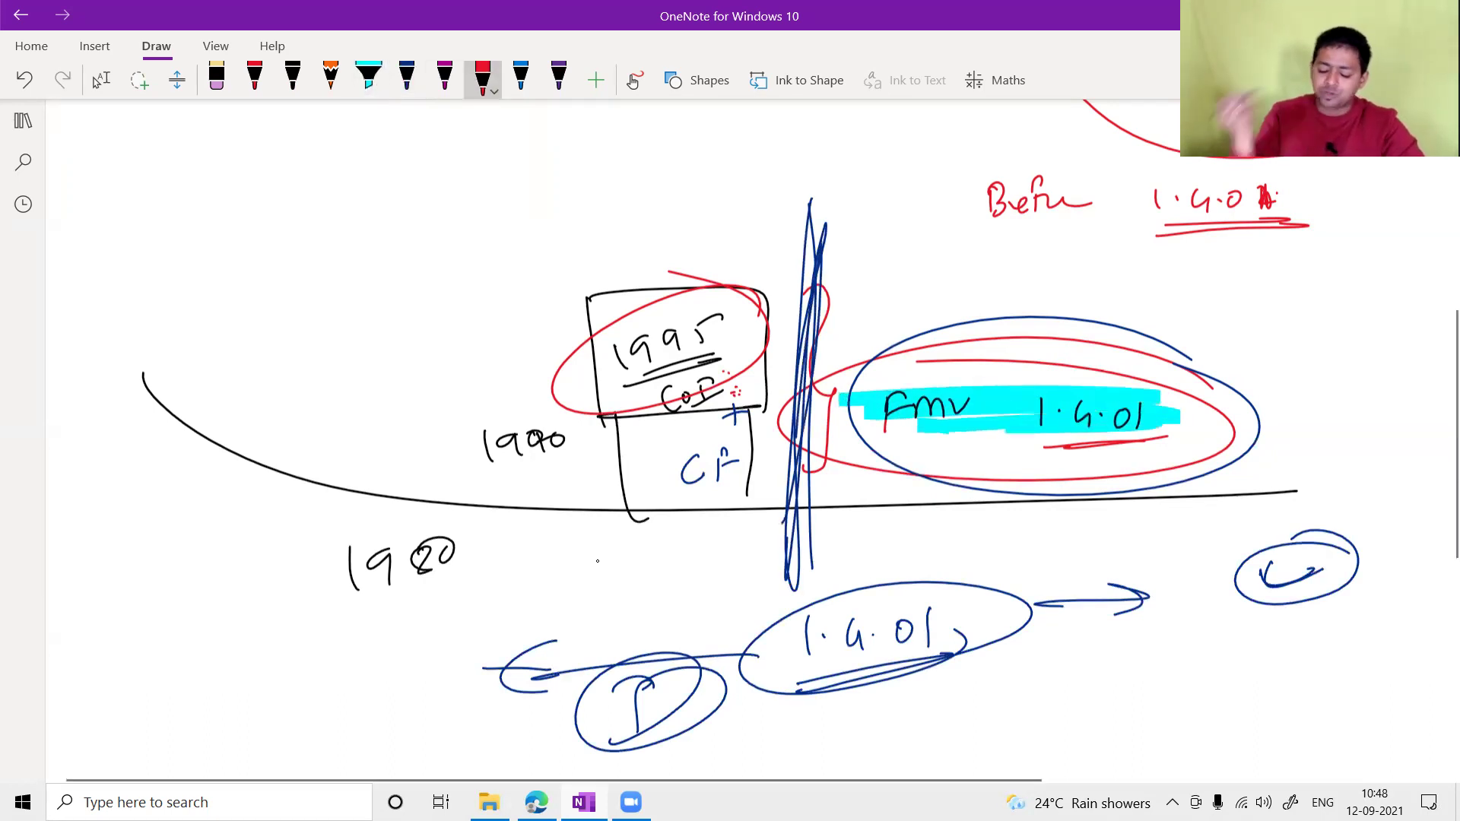
click(255, 79)
drag(839, 216, 445, 225)
drag(320, 278, 269, 307)
drag(528, 234, 269, 305)
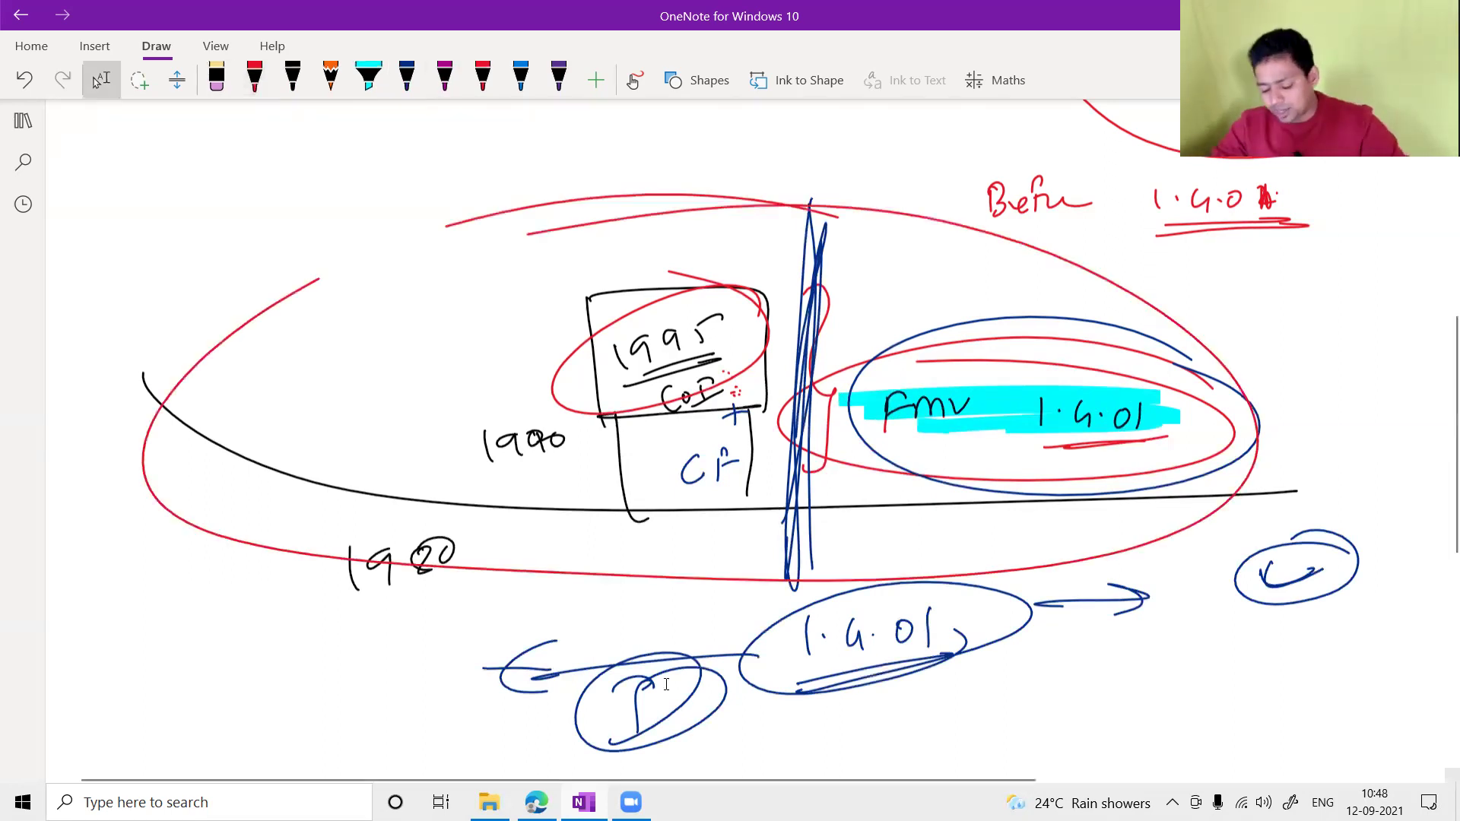
scroll(893, 488, down, 1)
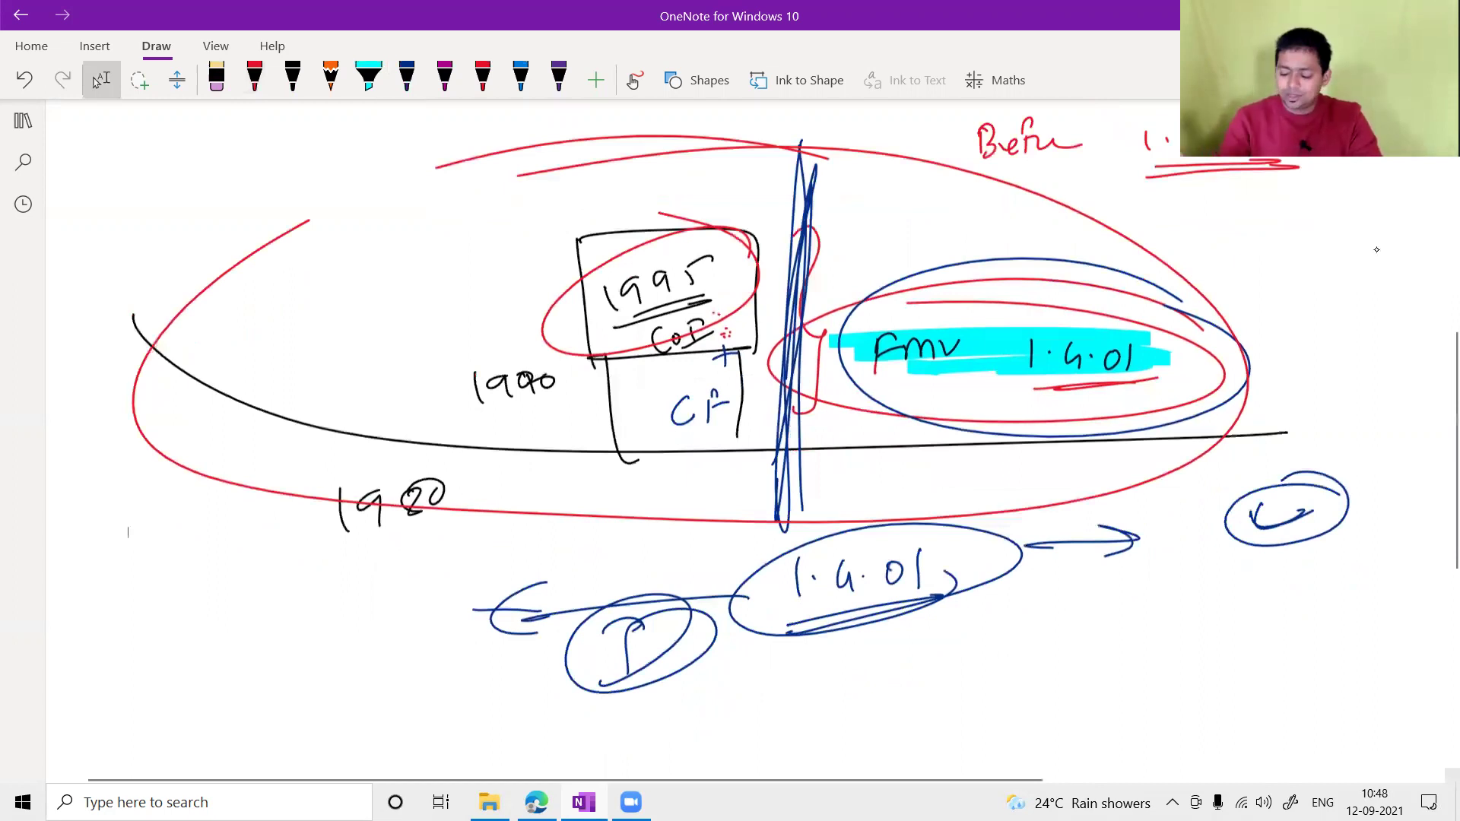
ctrl+scroll(893, 487, down, 1)
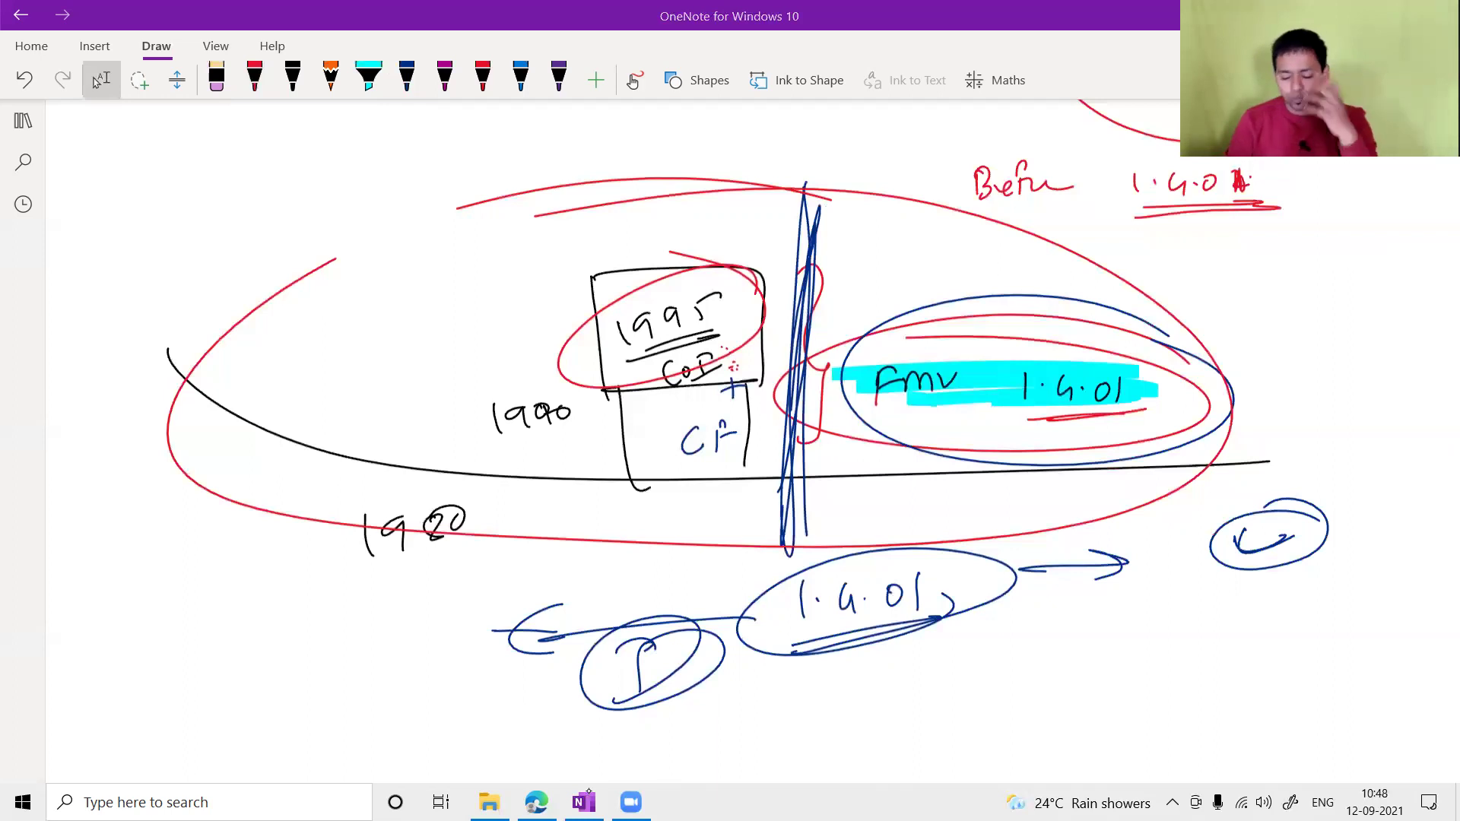
Select the red pen, then bring up the Capital gain notes PDF in Edge
click(255, 78)
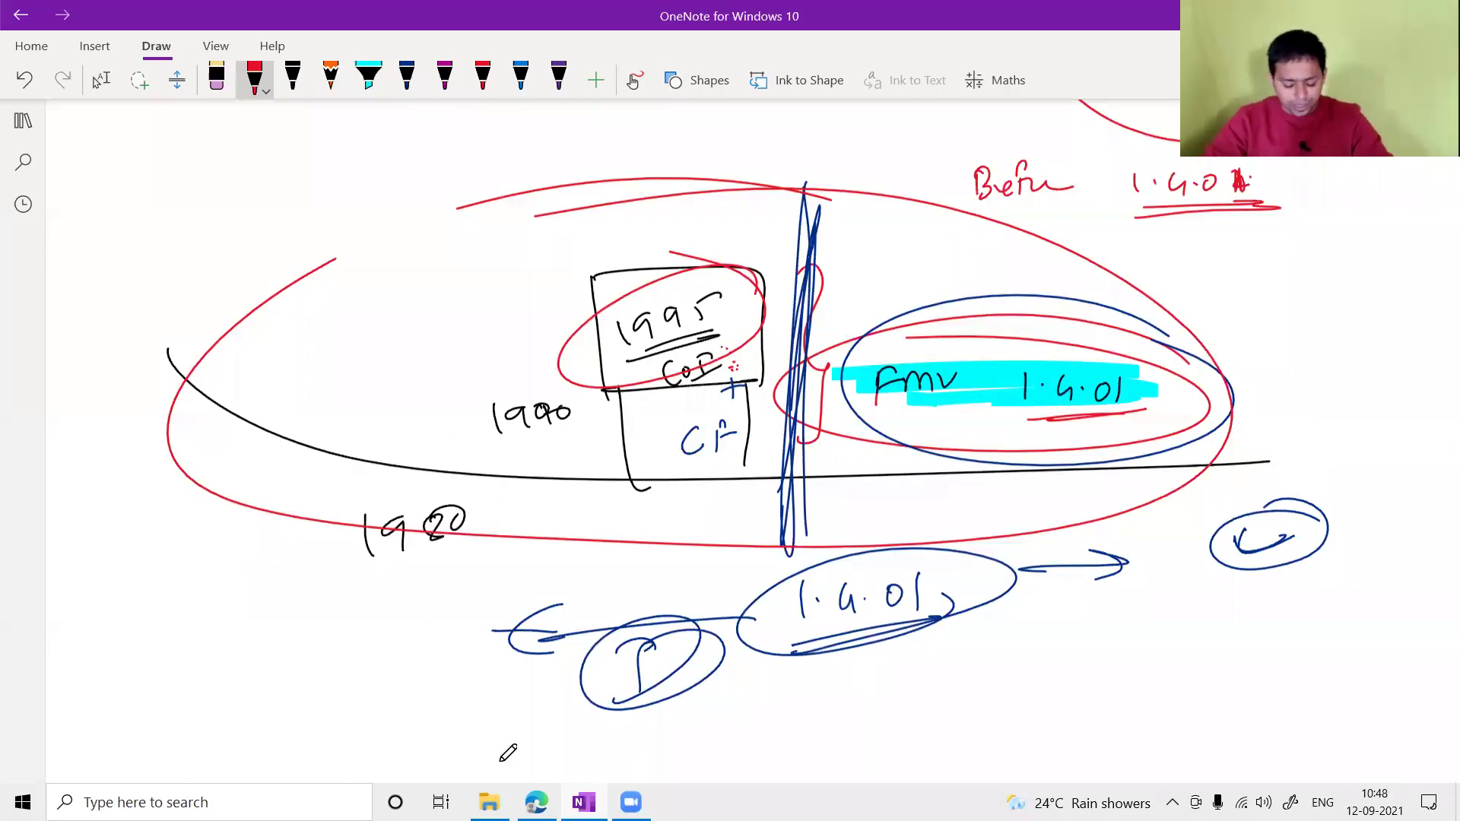
key(alt+Tab)
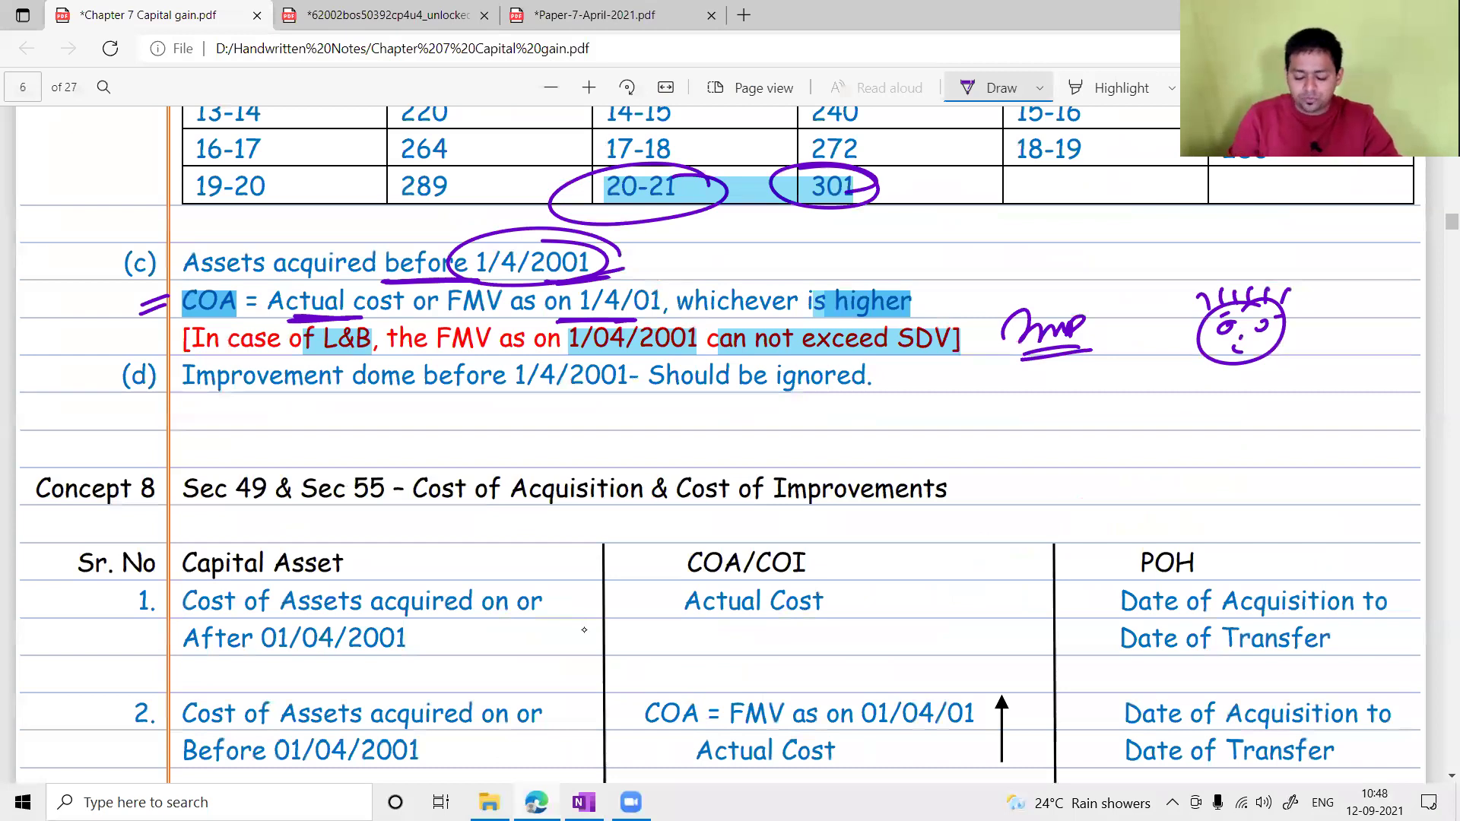
scroll(583, 630, down, 1)
drag(817, 384, 911, 368)
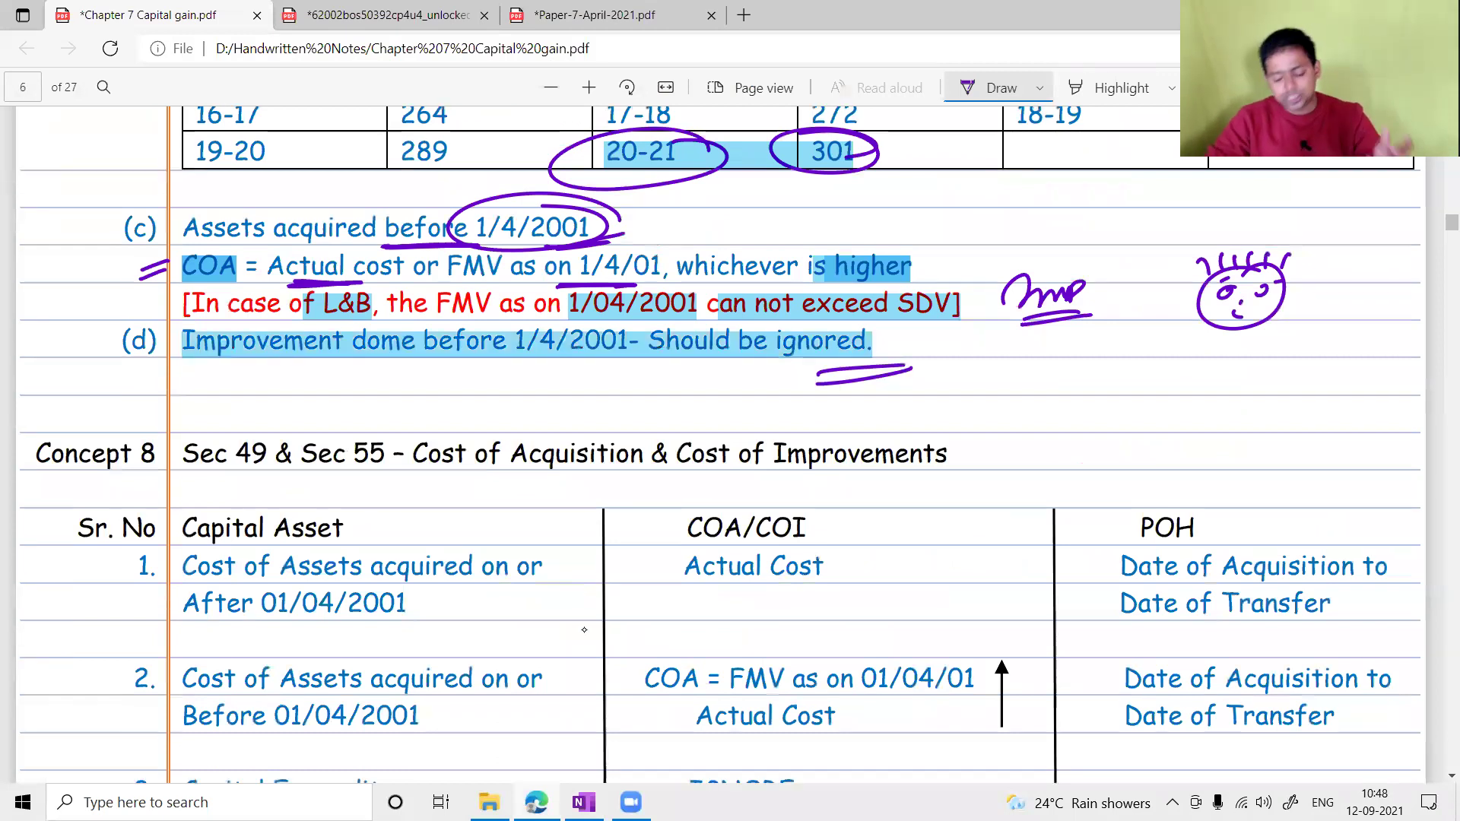
scroll(583, 630, down, 2)
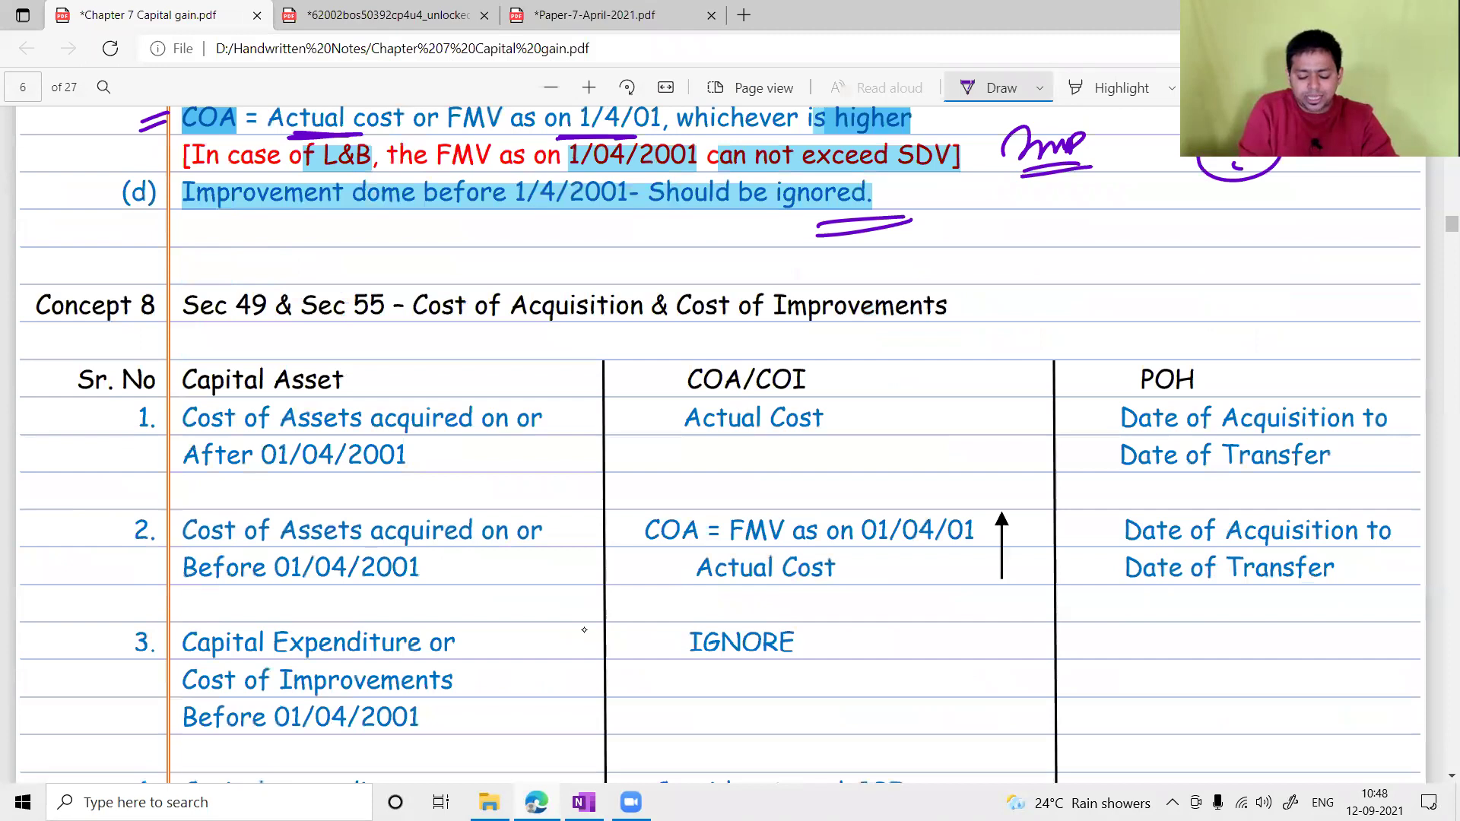
Underline Sec 49 and Sec 55 in the heading, plus row 1's 'acquired on or After 01/04/2001'
drag(214, 335, 323, 334)
drag(336, 342, 478, 337)
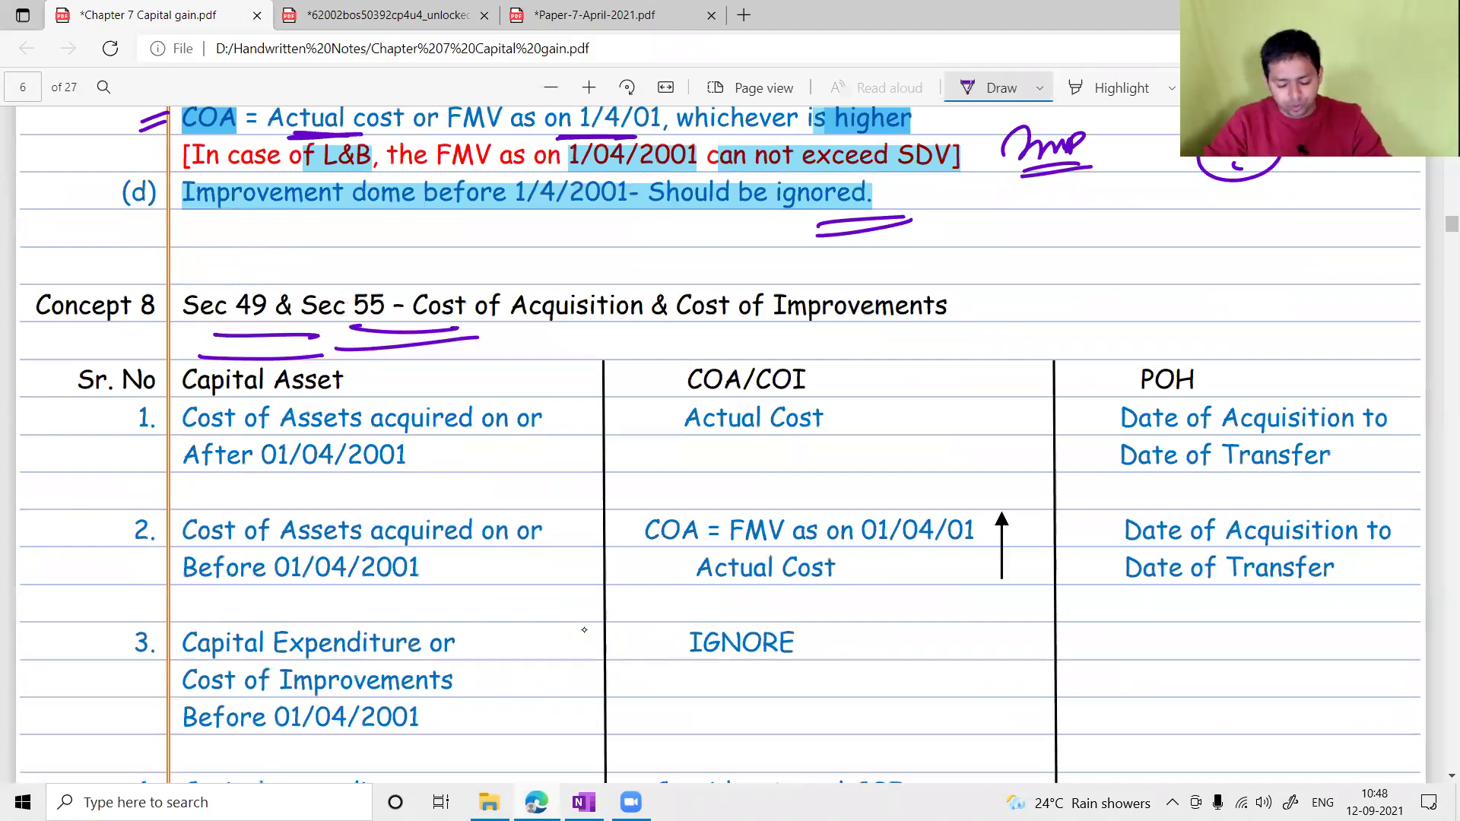
scroll(582, 629, down, 1)
drag(493, 282, 596, 278)
drag(768, 278, 916, 271)
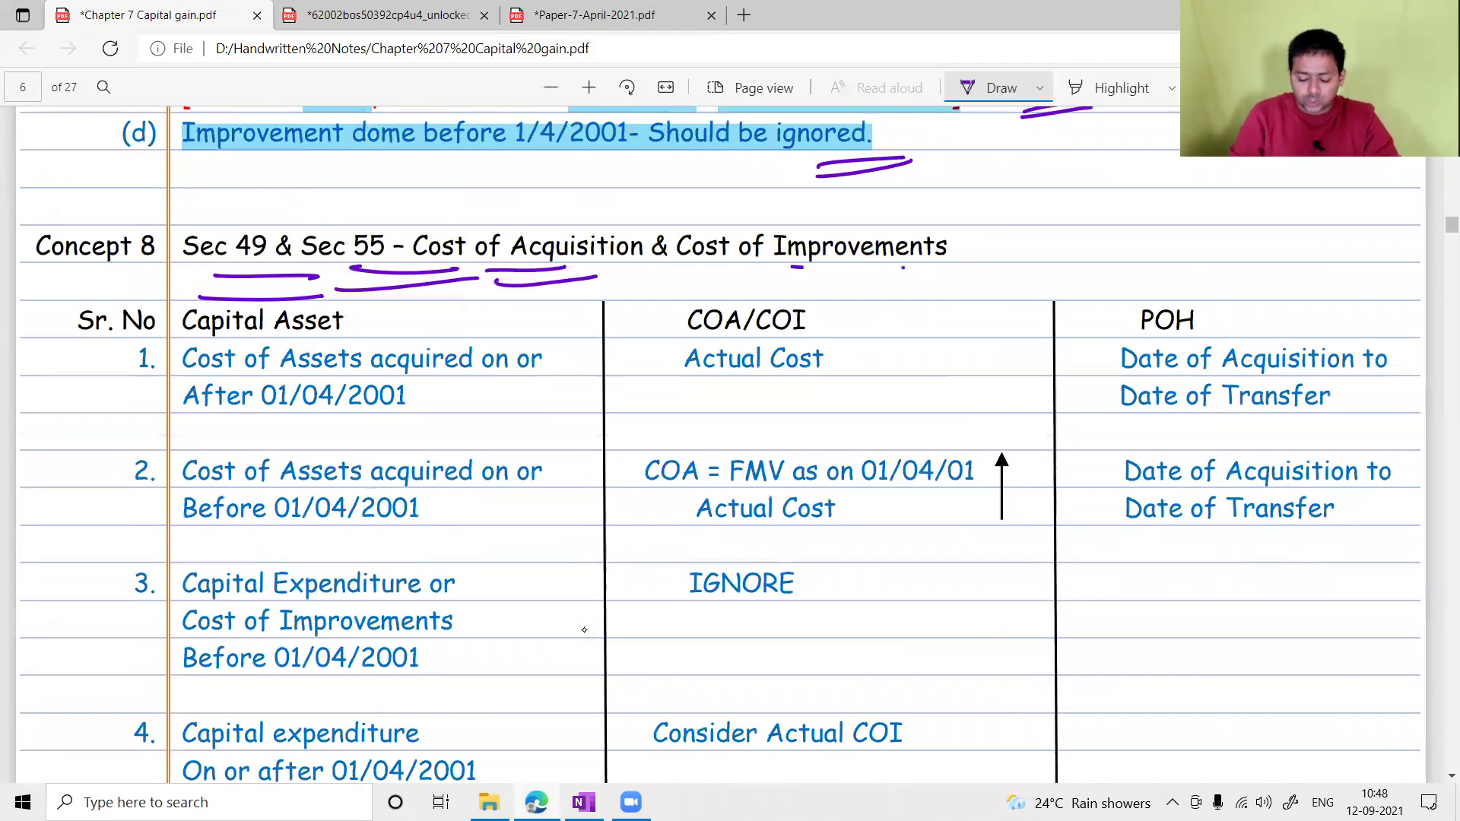
scroll(582, 630, down, 1)
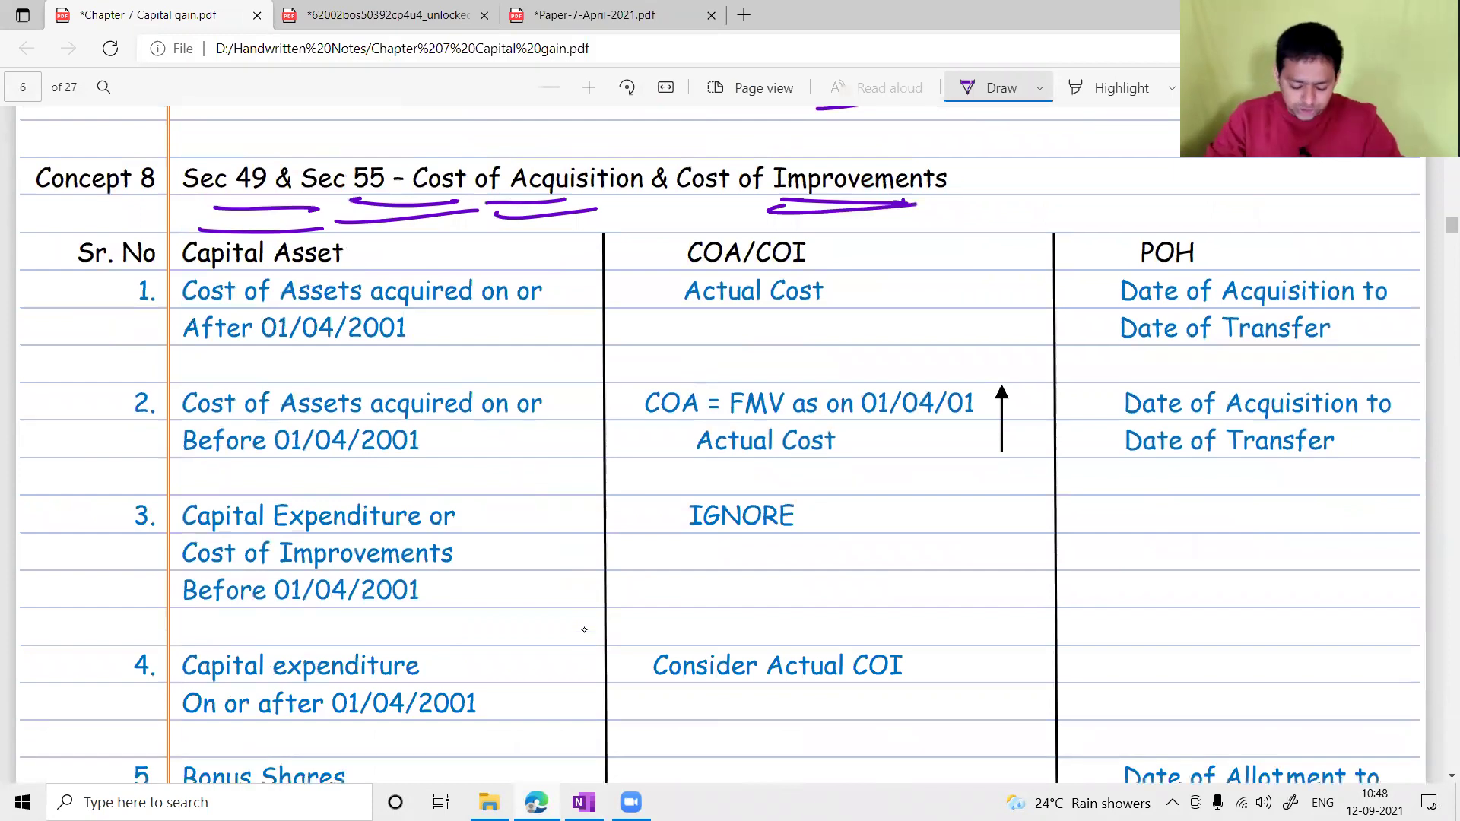
drag(420, 305, 550, 302)
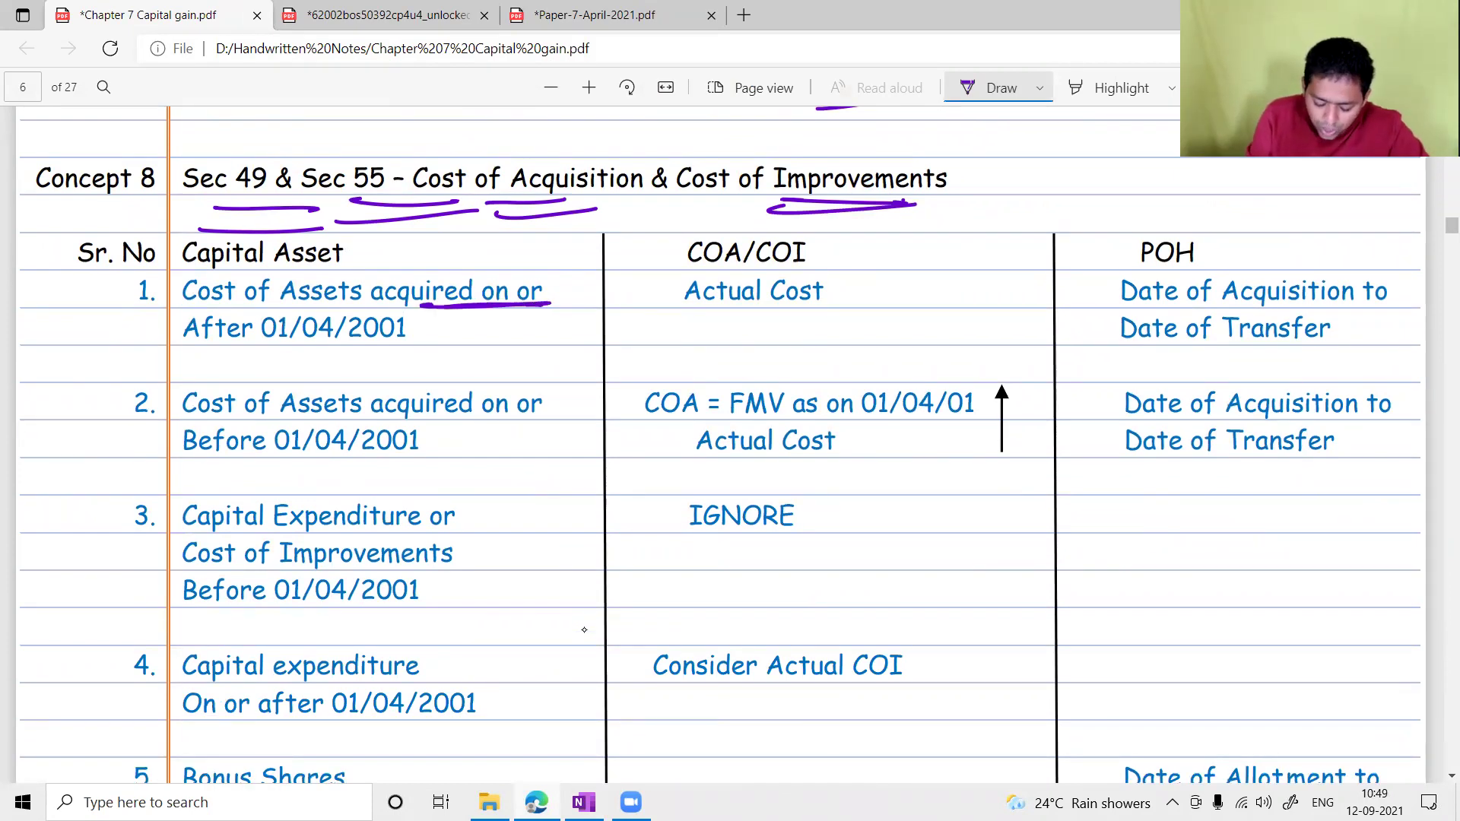
drag(290, 353, 418, 356)
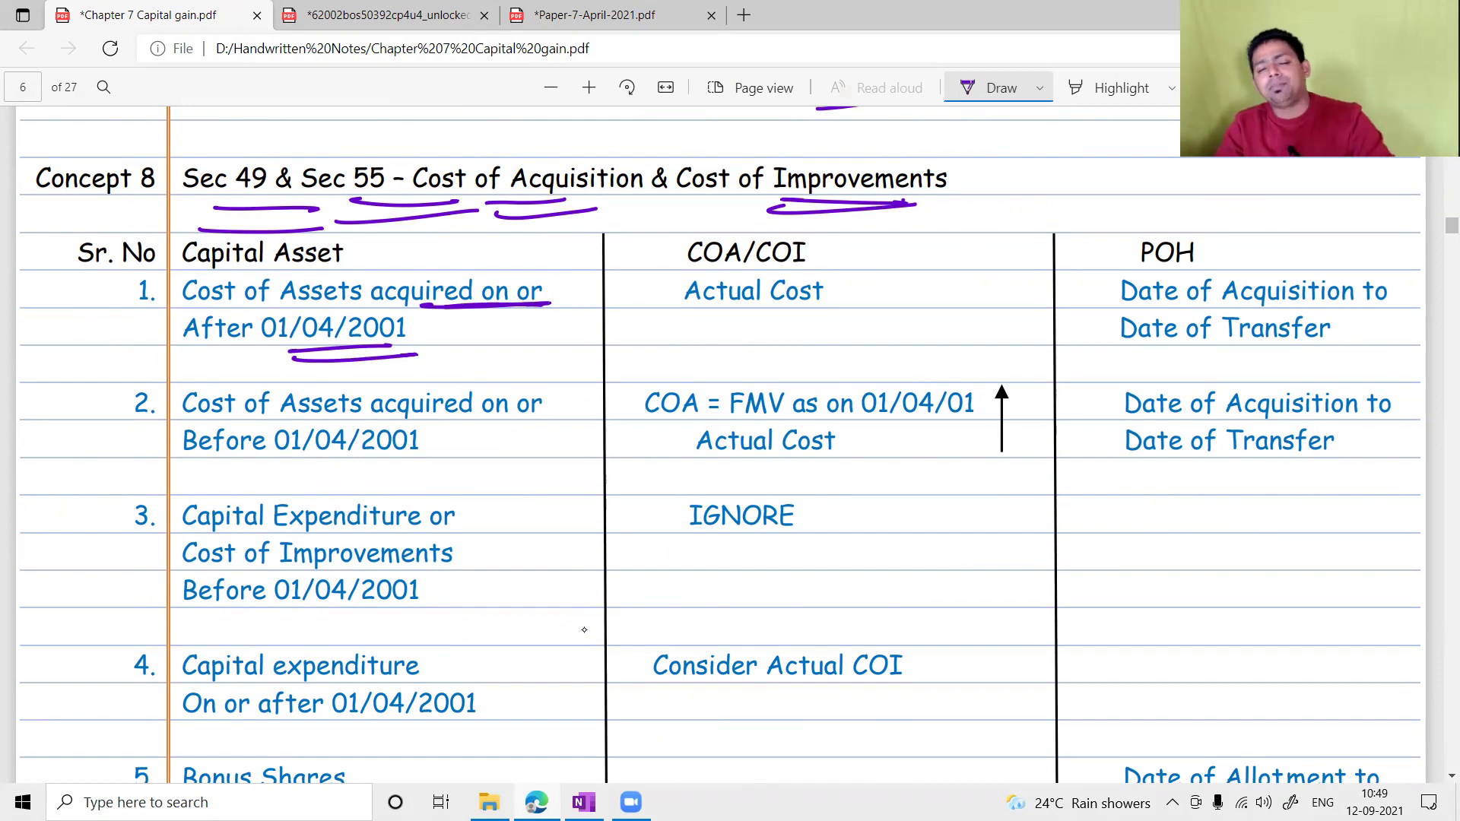
Highlight row 1's Actual Cost and its holding period dates
key(alt+h)
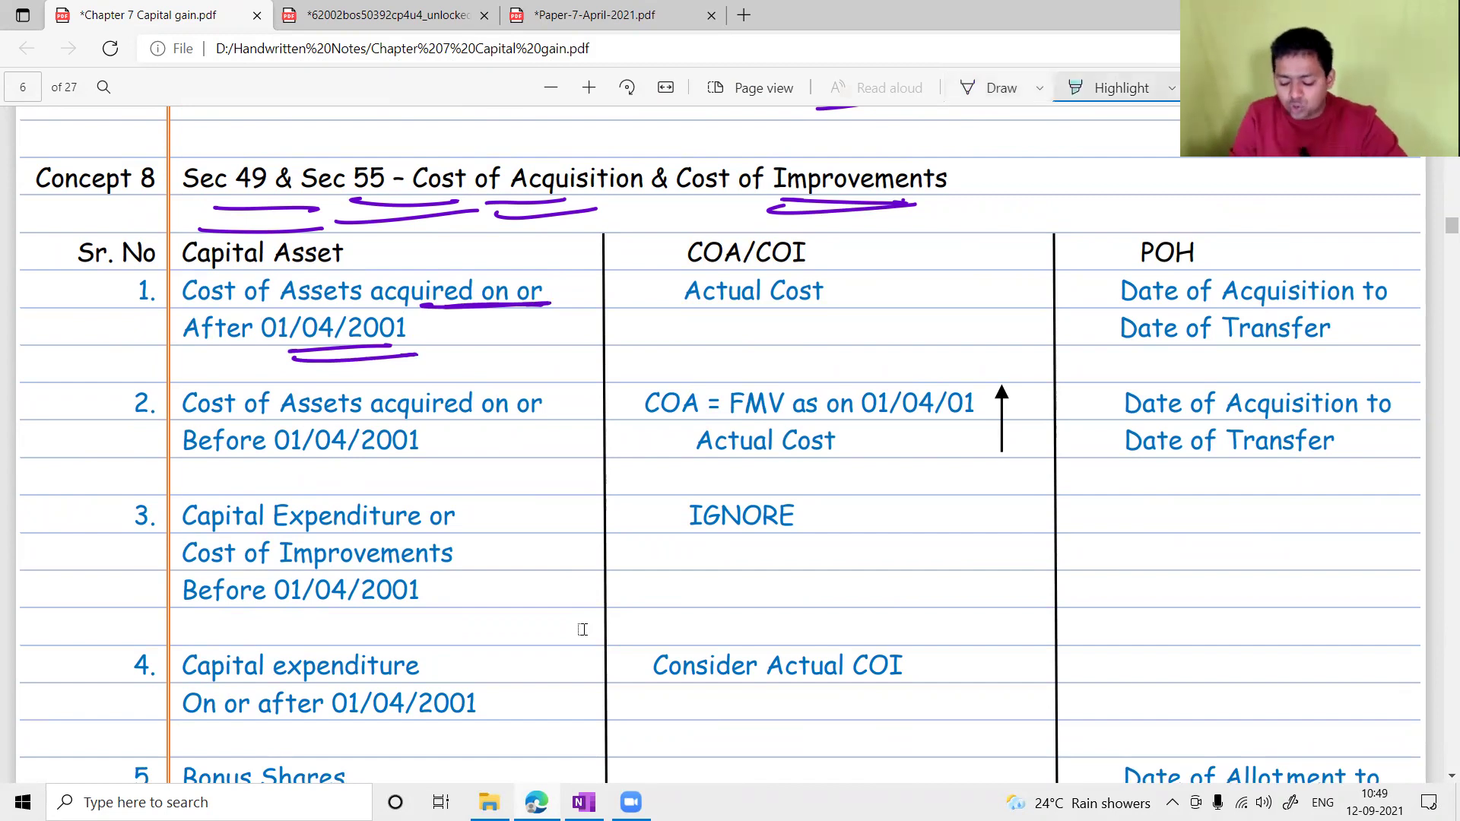
drag(685, 293, 822, 292)
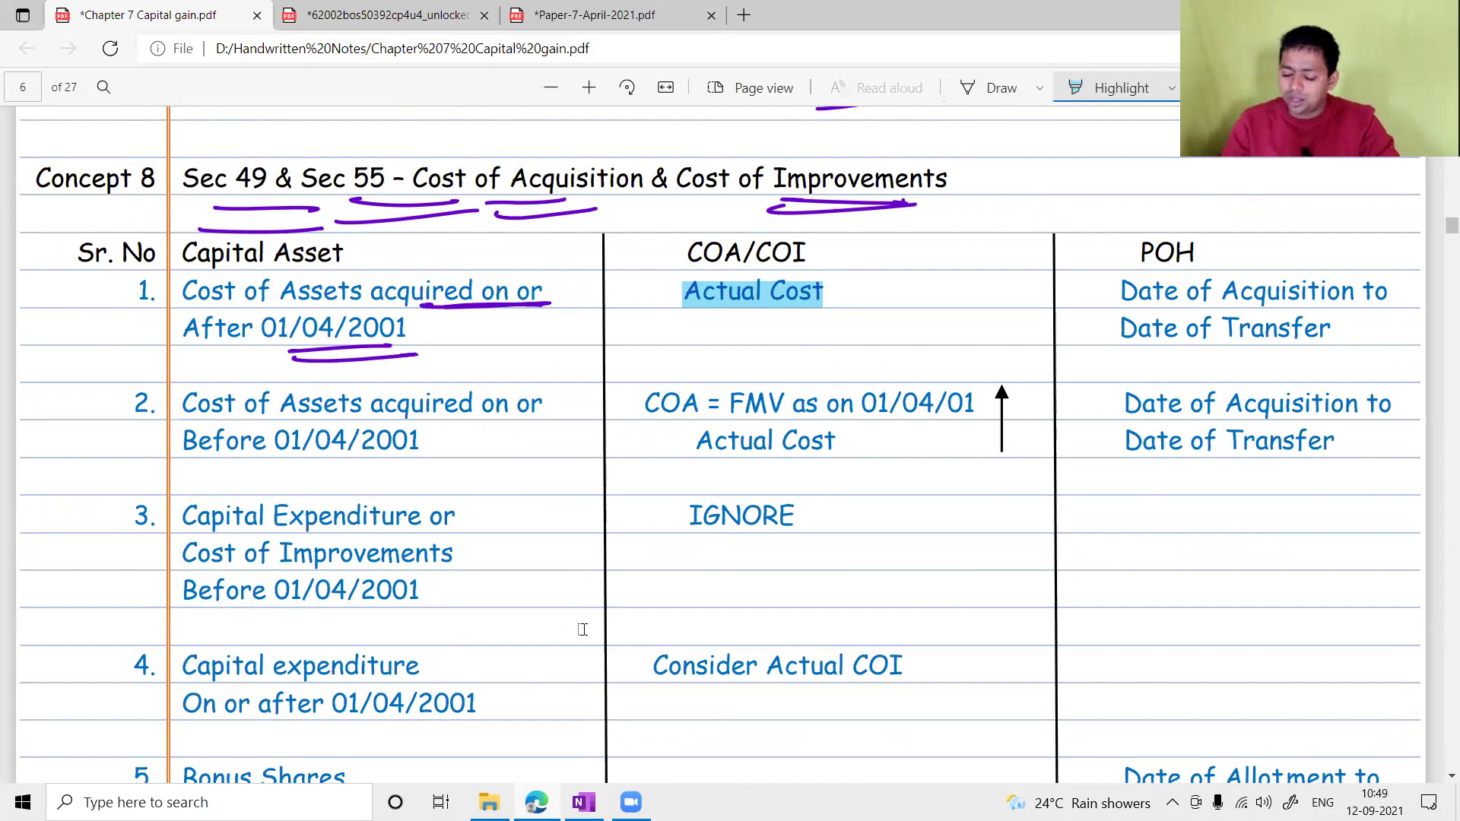
drag(1138, 292, 1342, 292)
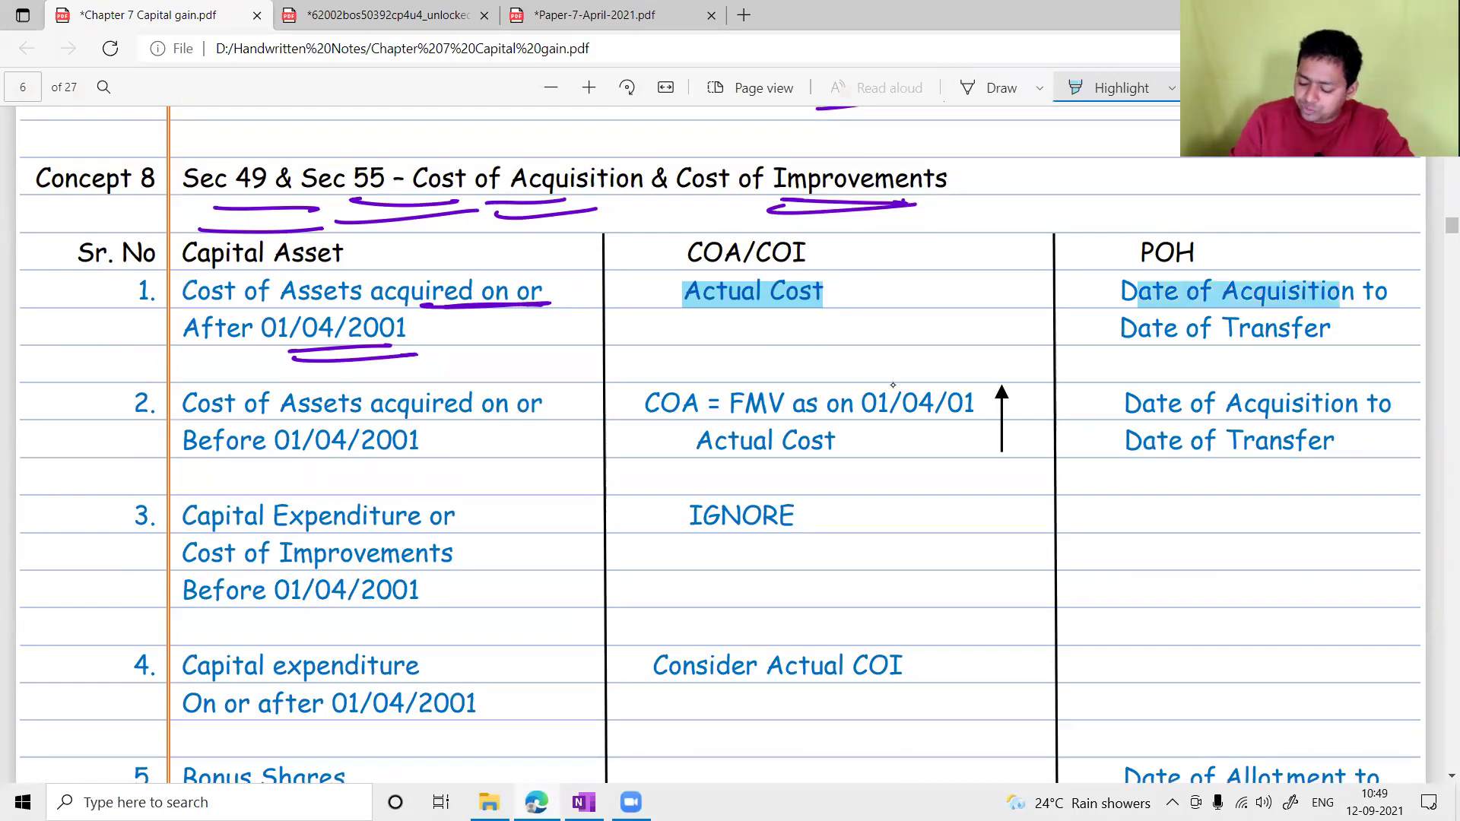
drag(1135, 328, 1301, 329)
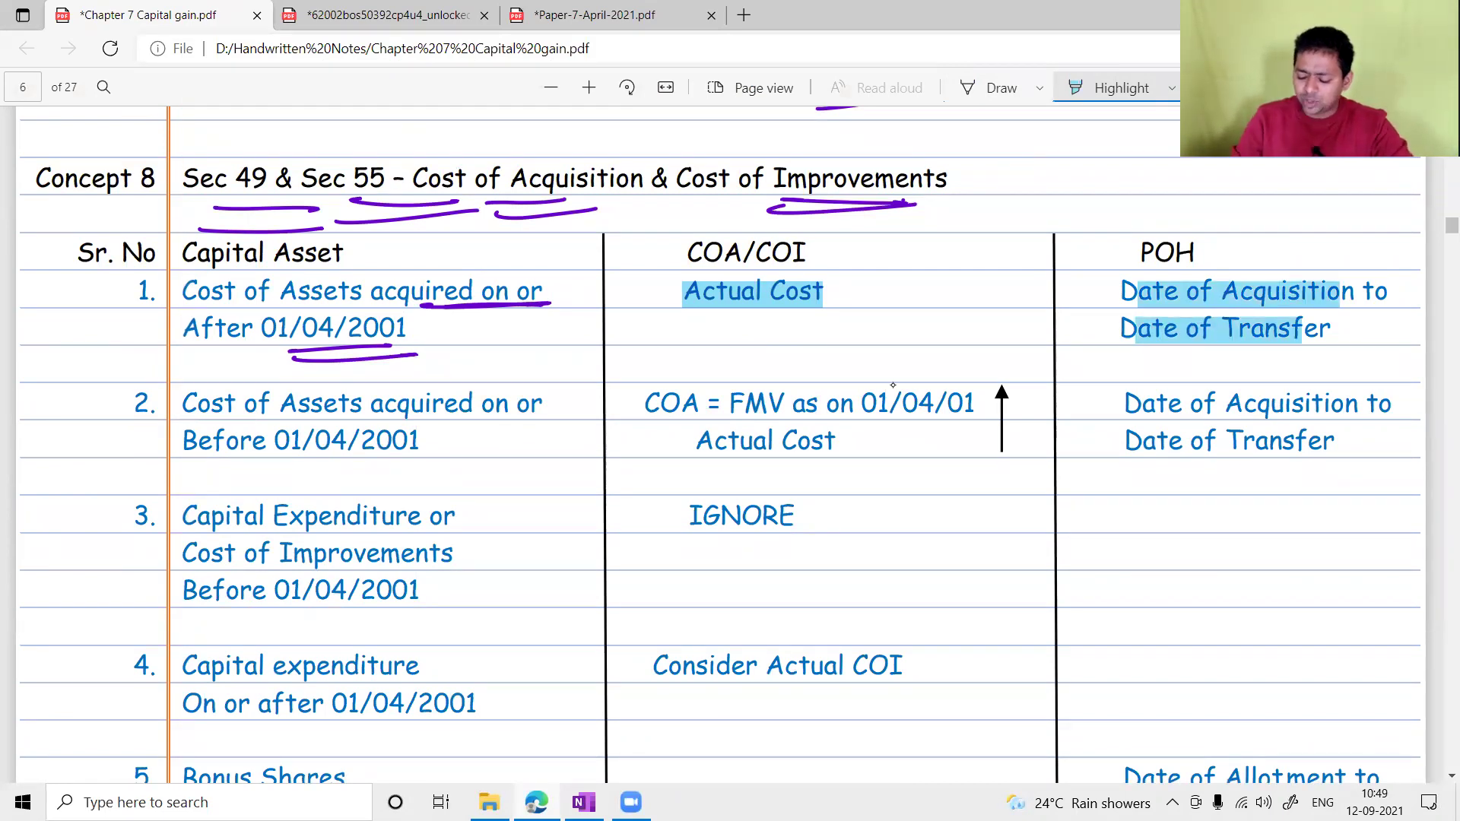
In purple, tick items 1 and 2, underline item 2's date, COA and Actual Cost, and trace the arrow
click(993, 88)
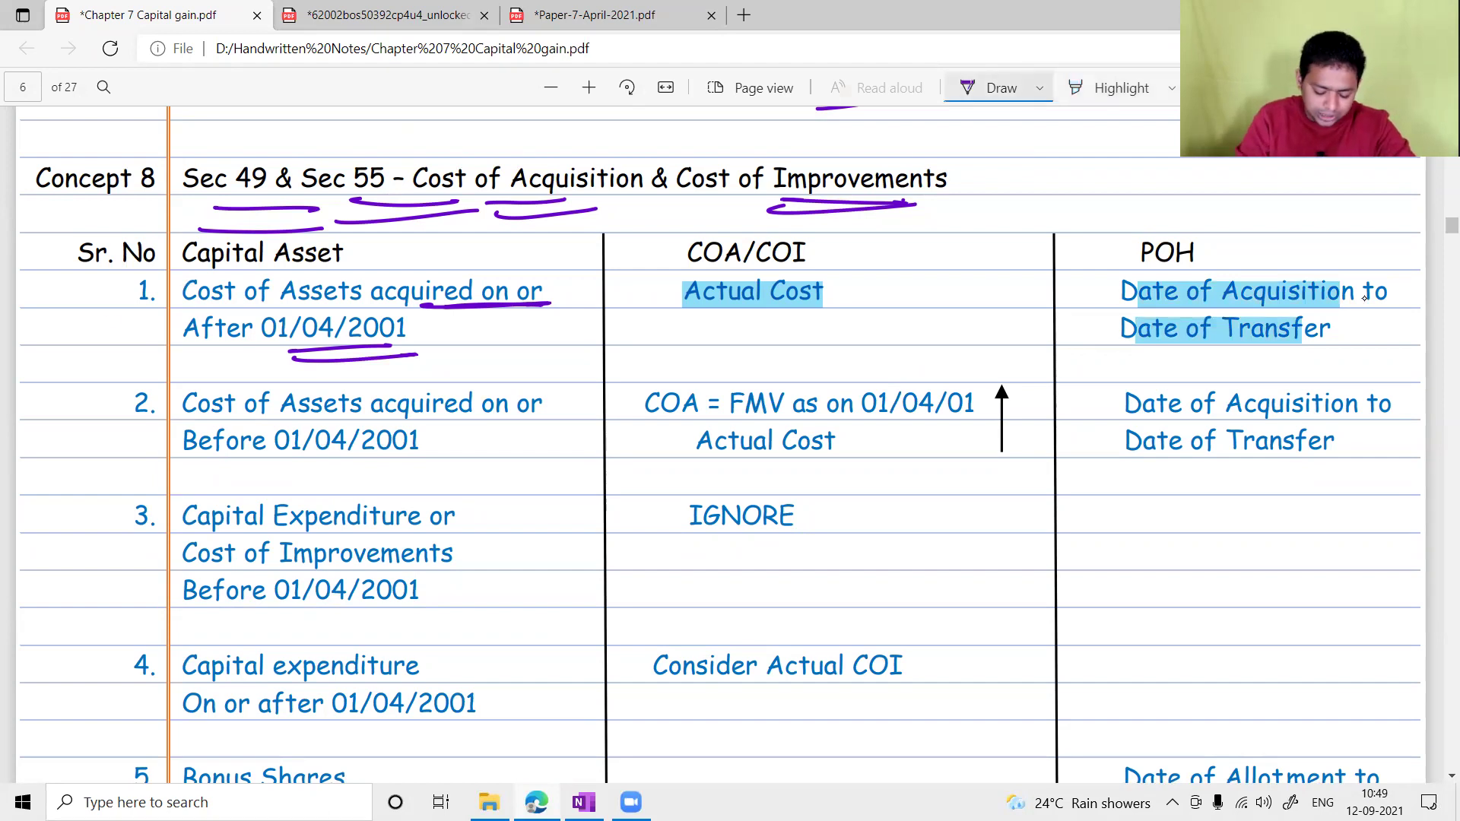
drag(105, 325, 248, 244)
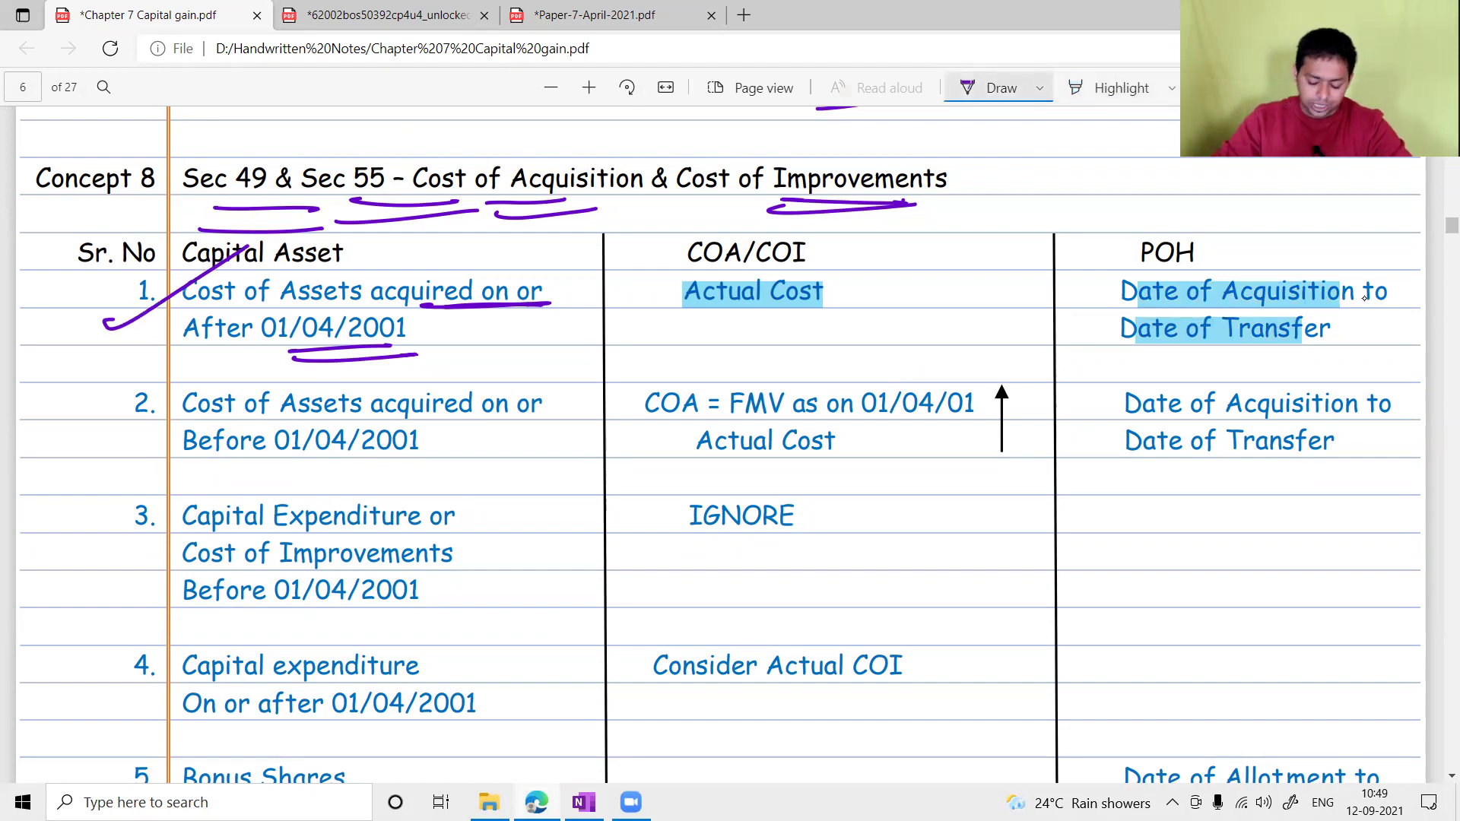
scroll(941, 634, down, 2)
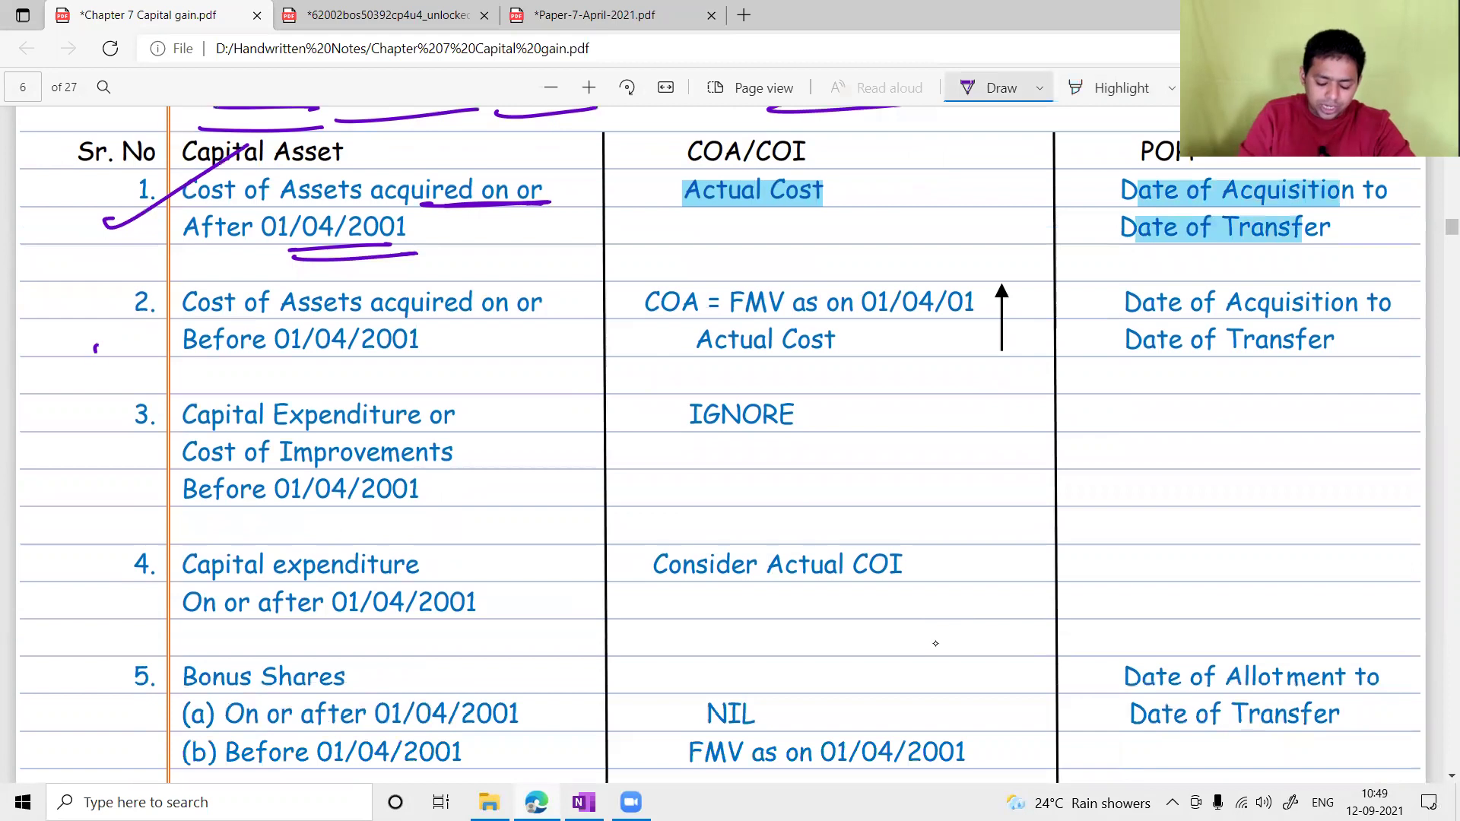
drag(94, 349, 183, 318)
mouse_move(386, 320)
mouse_down()
mouse_move(513, 323)
mouse_move(440, 363)
mouse_up()
drag(479, 305, 554, 301)
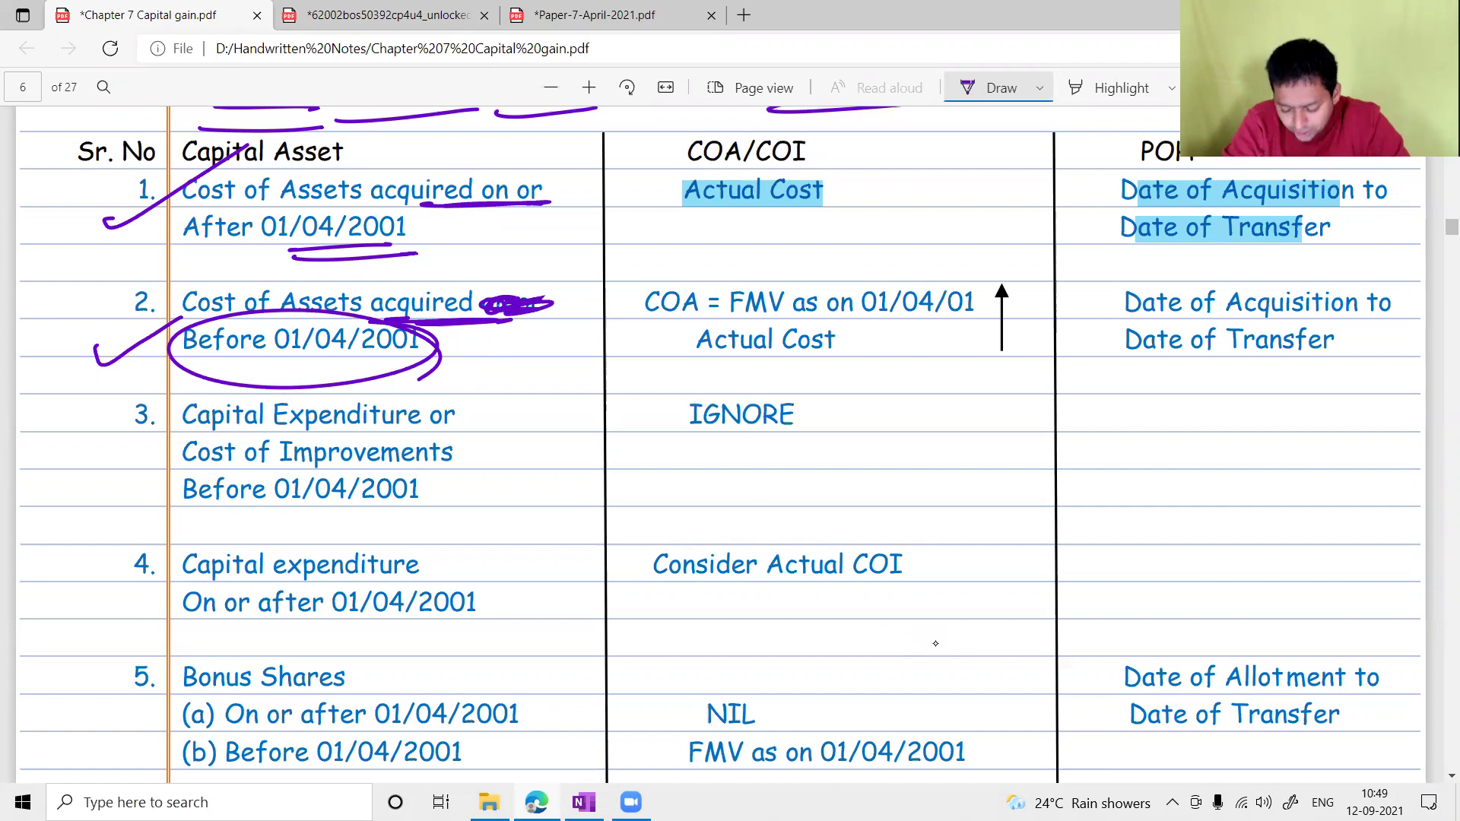
drag(637, 325, 956, 321)
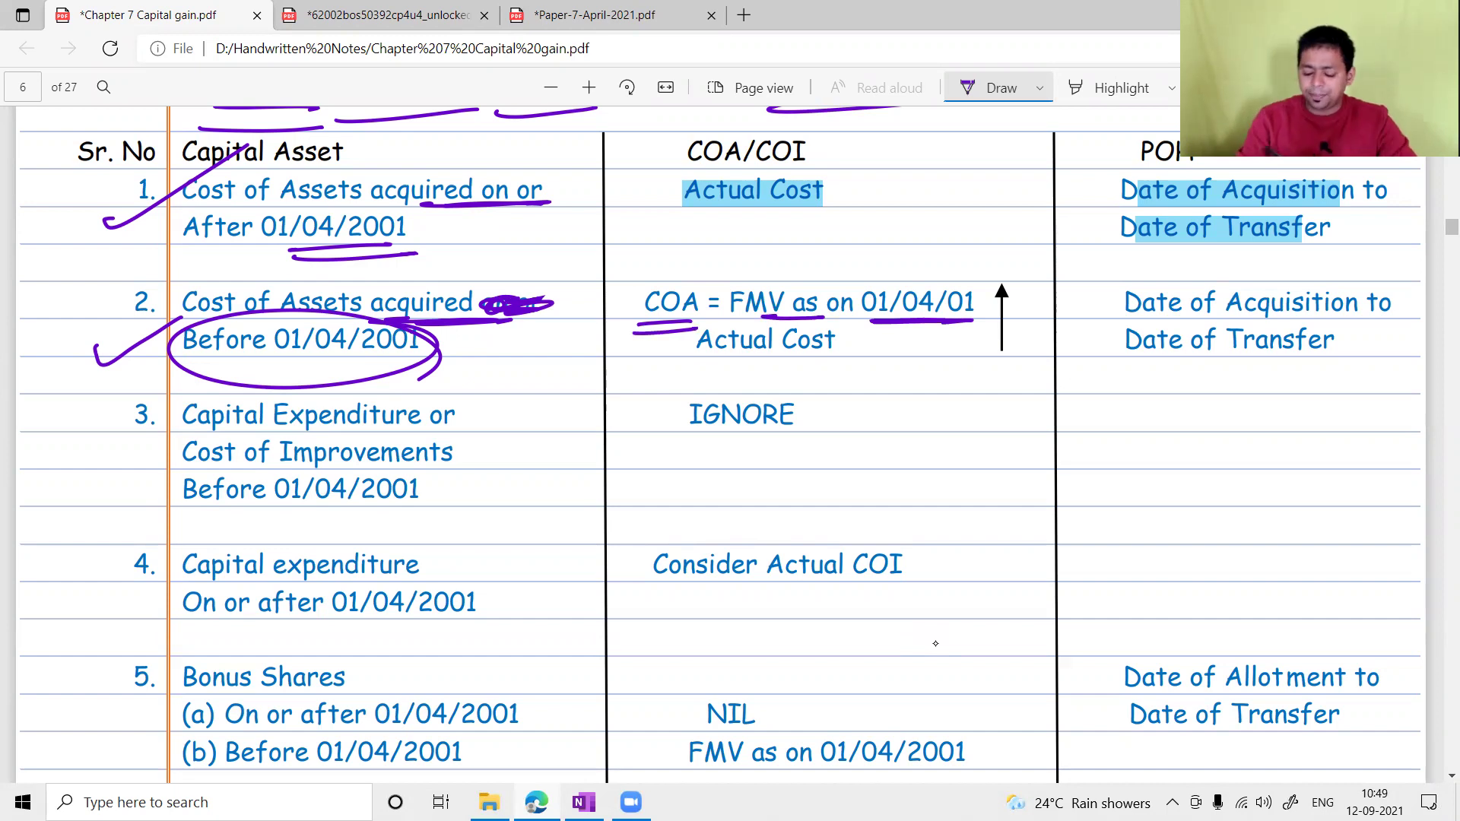
drag(719, 360, 821, 361)
mouse_move(999, 292)
mouse_down()
mouse_move(1001, 347)
mouse_move(1011, 305)
mouse_up()
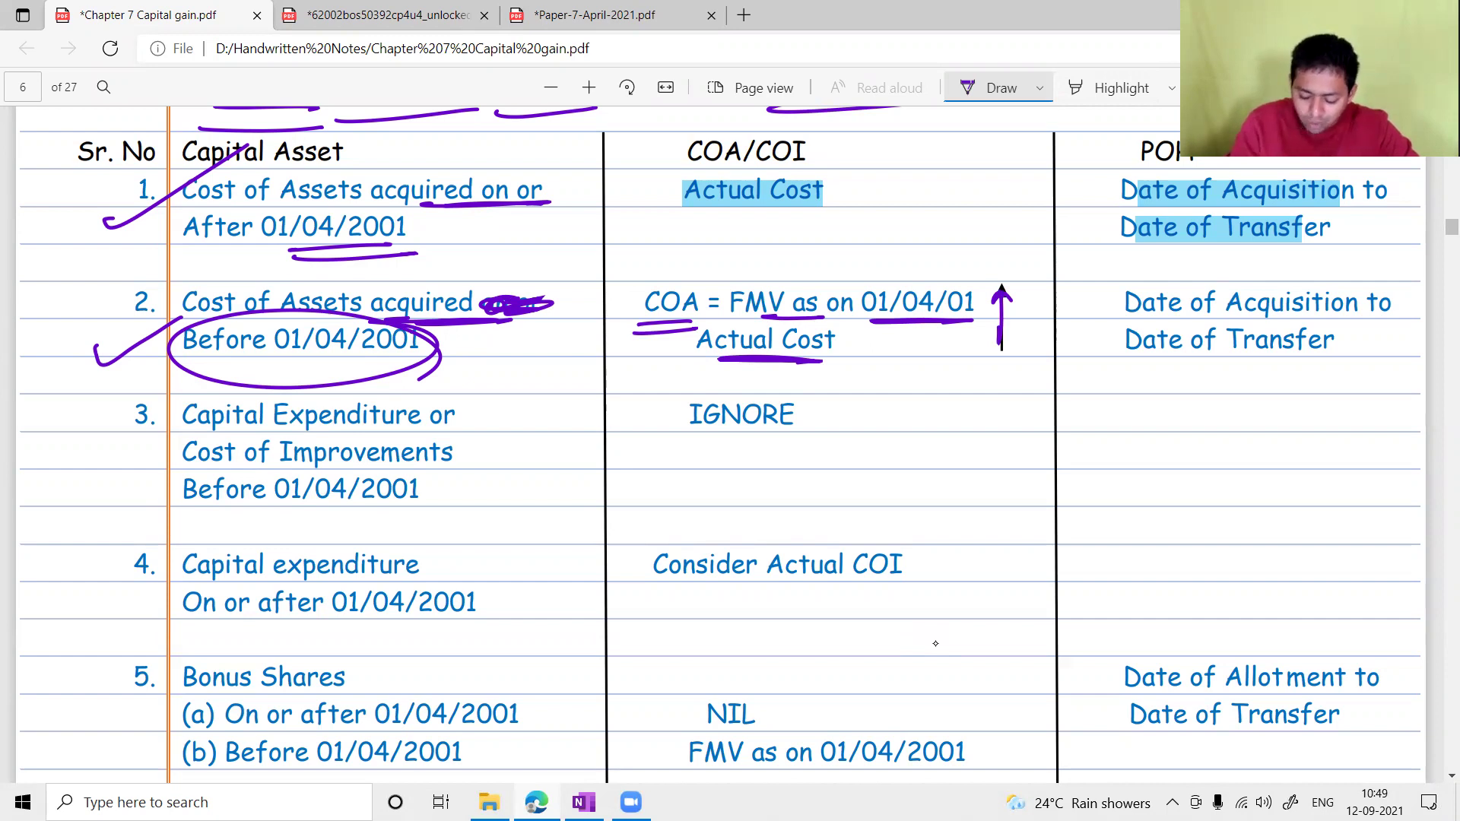
Write '[L&B = FMV can not exceed SDV]' in red under row 2's Actual Cost, underlining FMV and SDV
drag(634, 362, 607, 396)
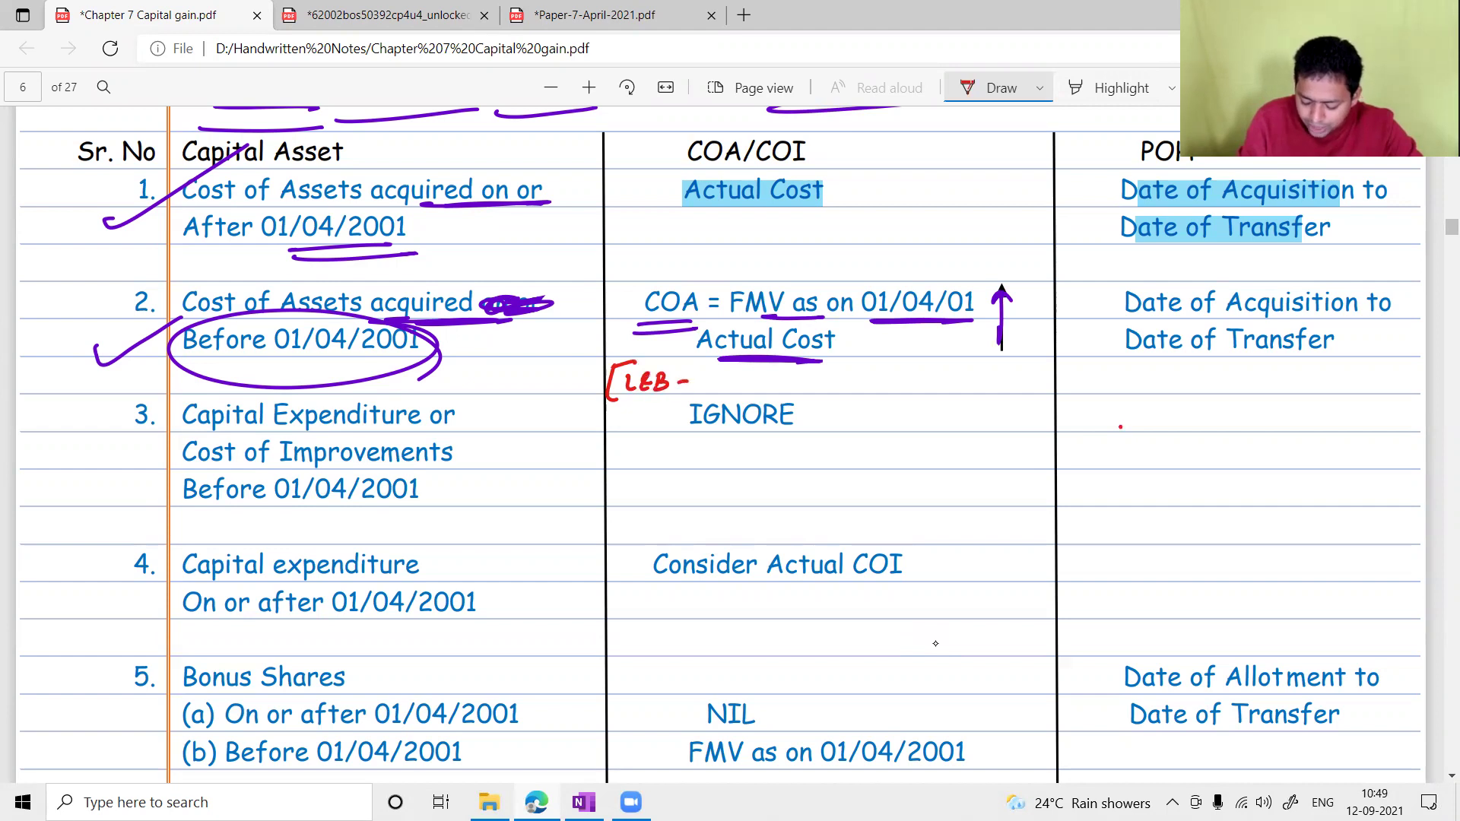
mouse_move(751, 386)
mouse_down()
mouse_move(970, 386)
mouse_move(1023, 367)
mouse_move(1112, 385)
mouse_move(1101, 402)
mouse_up()
drag(731, 397, 794, 399)
drag(1030, 400, 1092, 402)
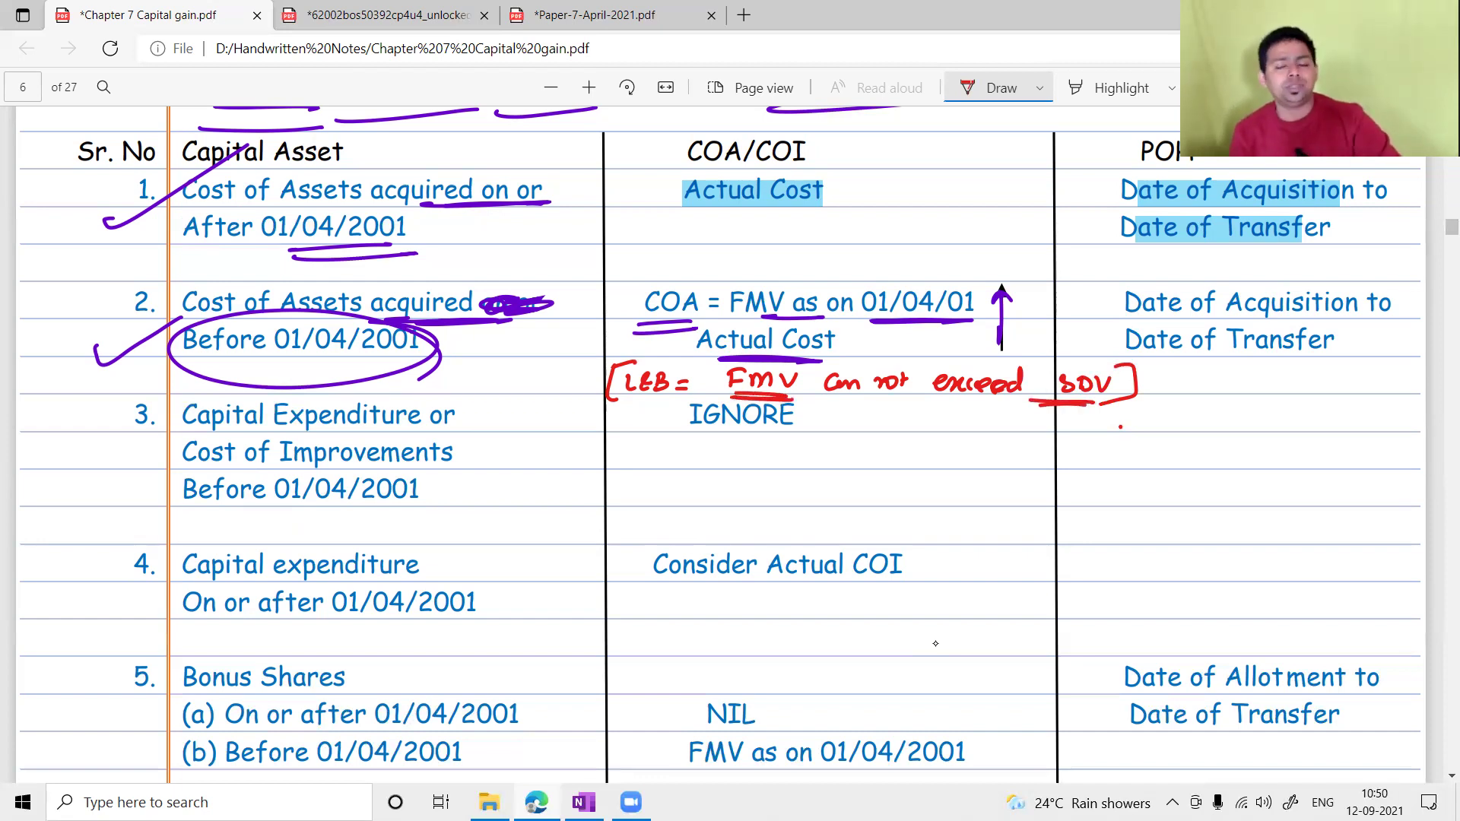
drag(626, 400, 652, 409)
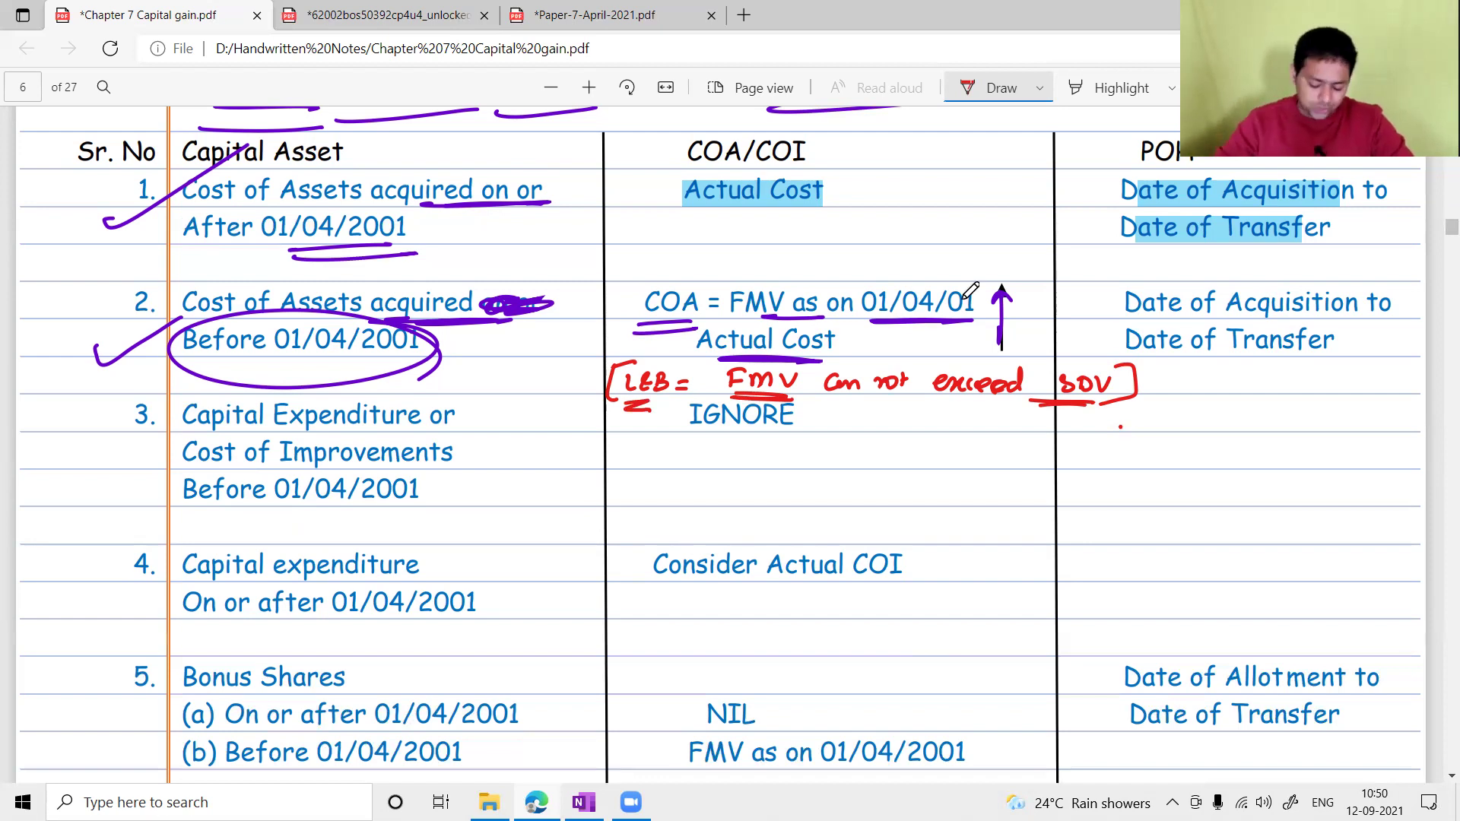
scroll(656, 513, down, 3)
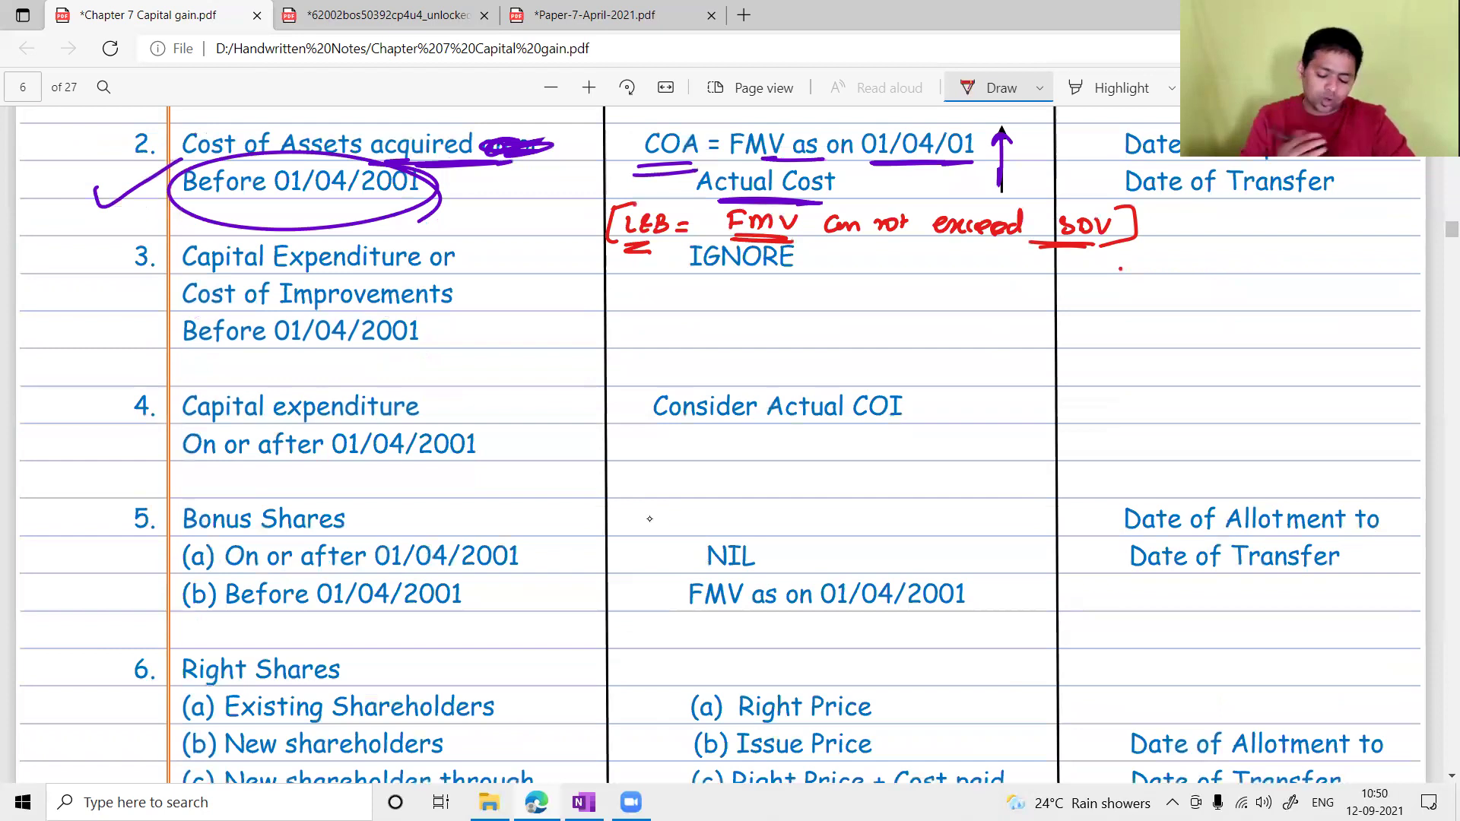
Underline row 3's 'Before 01/04/2001', circle IGNORE, and underline row 4's date and Actual COI
drag(380, 363, 485, 318)
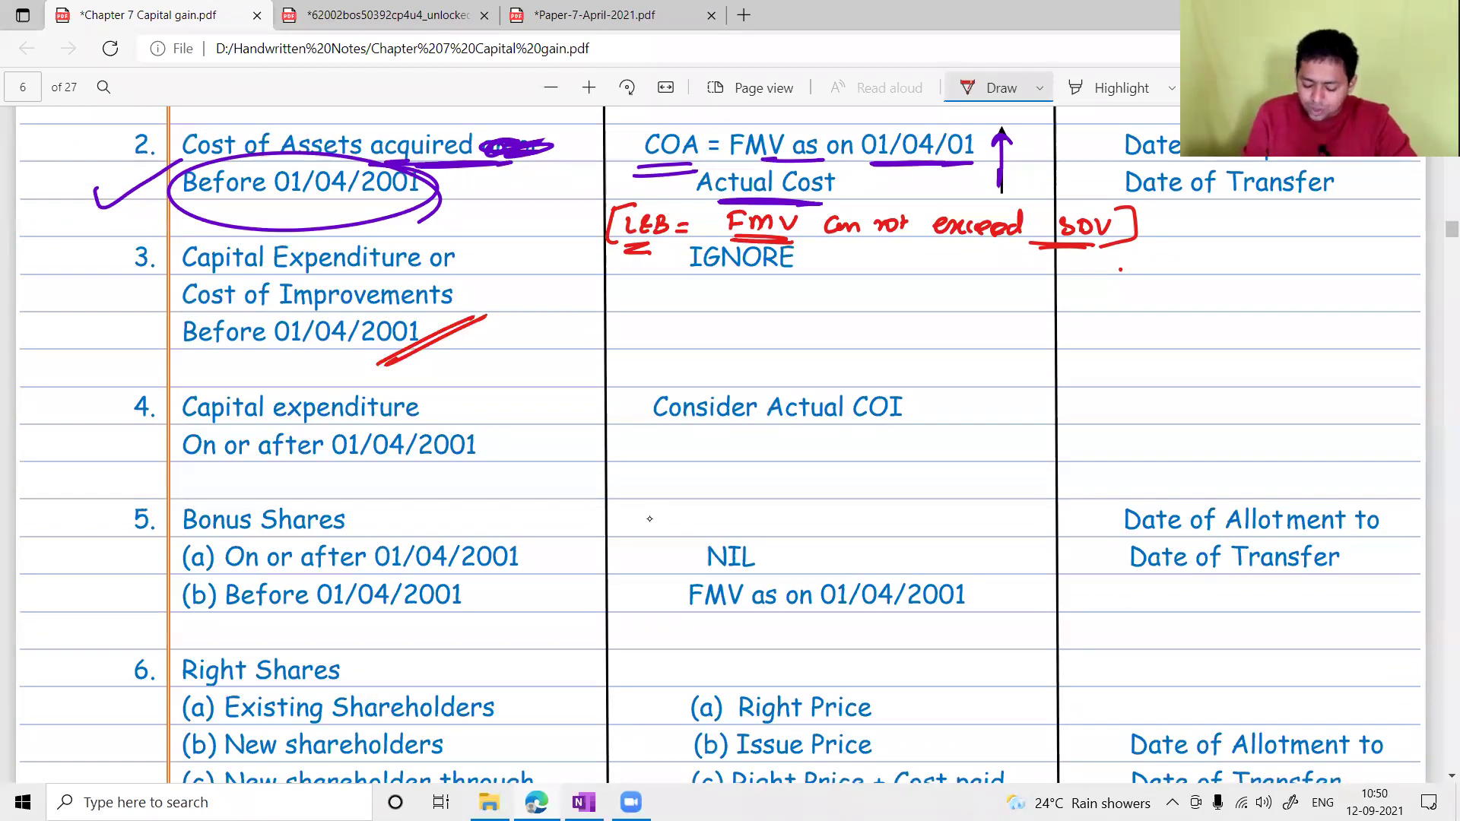
drag(799, 246, 827, 252)
drag(346, 477, 470, 470)
mouse_move(789, 417)
mouse_down()
mouse_move(904, 426)
mouse_move(846, 463)
mouse_up()
Write the red note '(By Co|PO)' below Actual COI and underline it
mouse_move(869, 445)
mouse_down()
mouse_move(869, 460)
mouse_move(920, 468)
mouse_up()
drag(937, 452, 939, 453)
mouse_move(953, 442)
mouse_down()
mouse_move(954, 473)
mouse_move(987, 460)
mouse_up()
drag(1001, 441, 1004, 471)
drag(881, 495, 1022, 495)
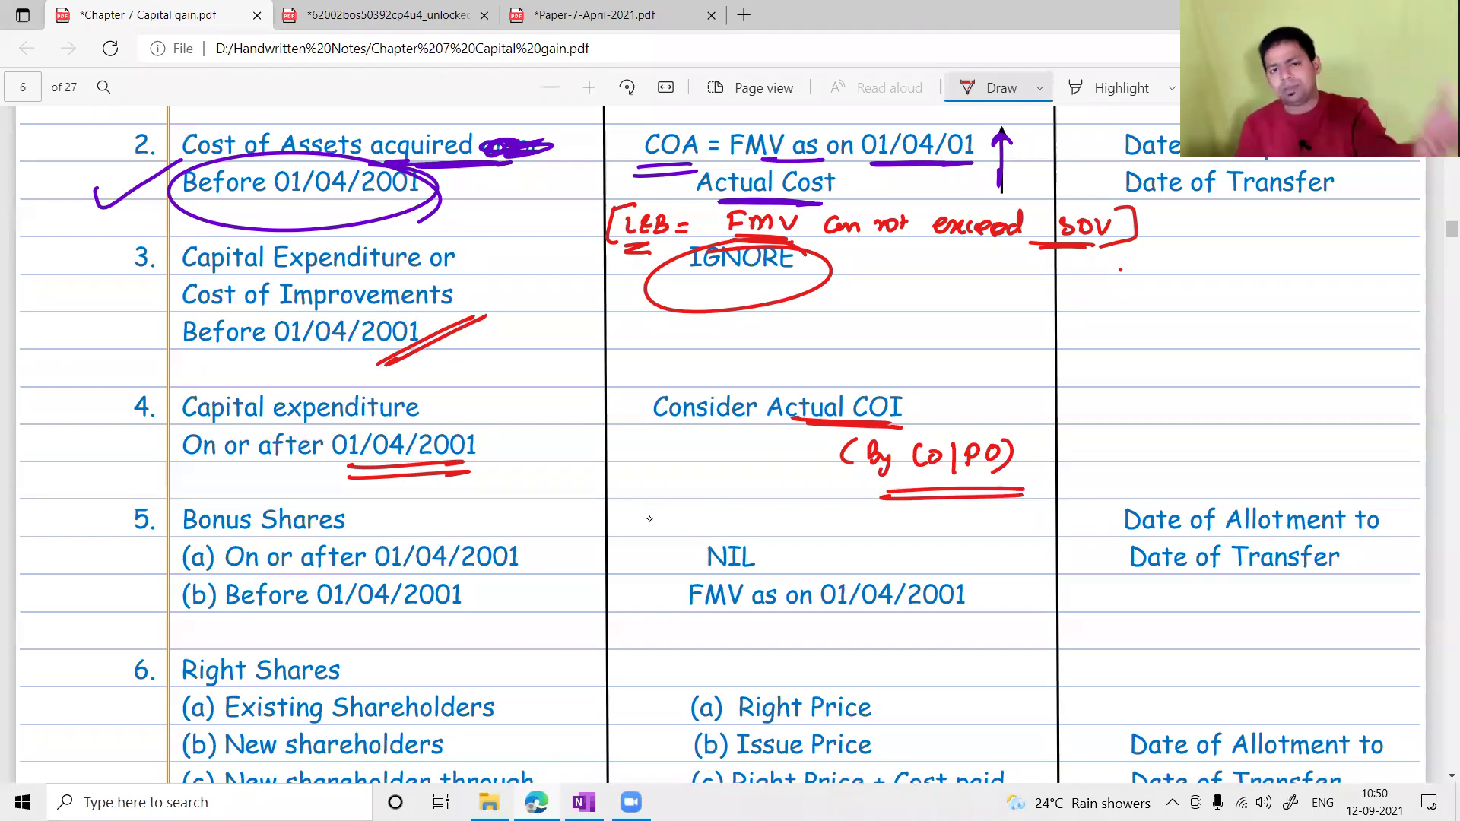